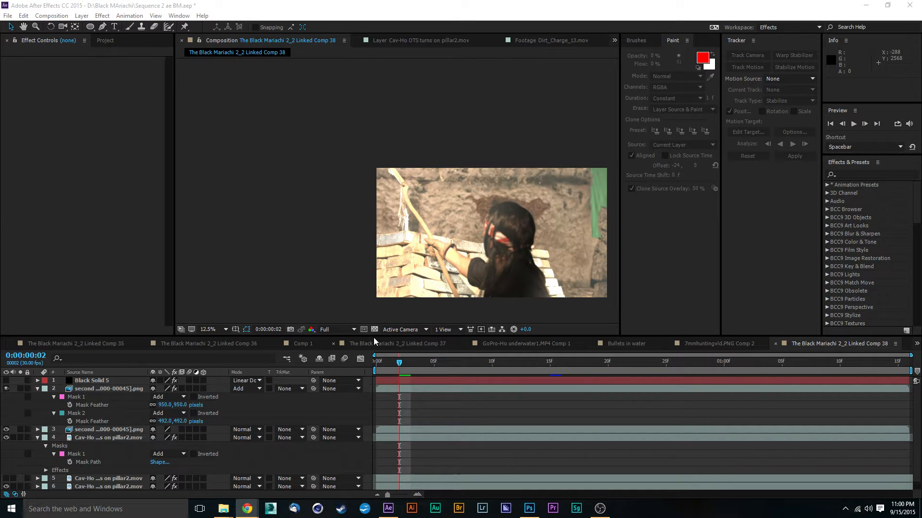
- Examine the composited shot in the viewer, from the bow and brick pillar to the archer's head, arm and back
scroll(176, 408, "down", 1)
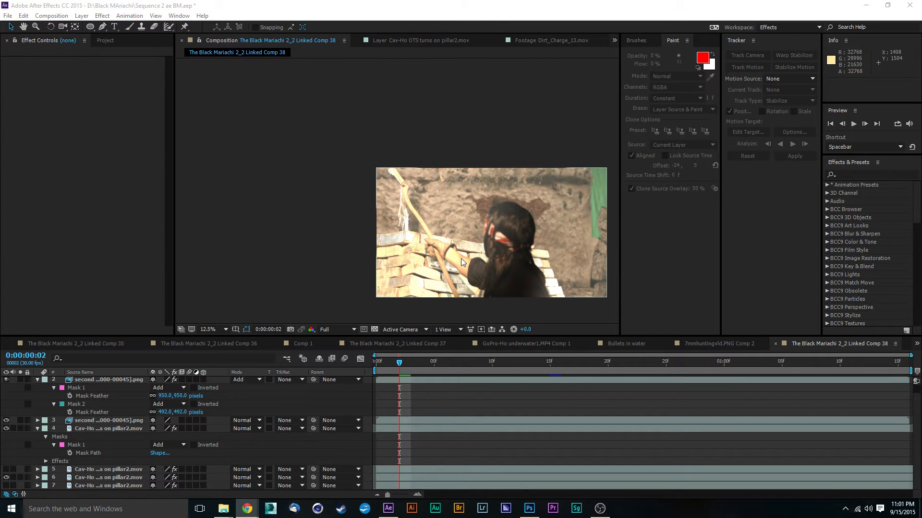
scroll(499, 247, "up", 1)
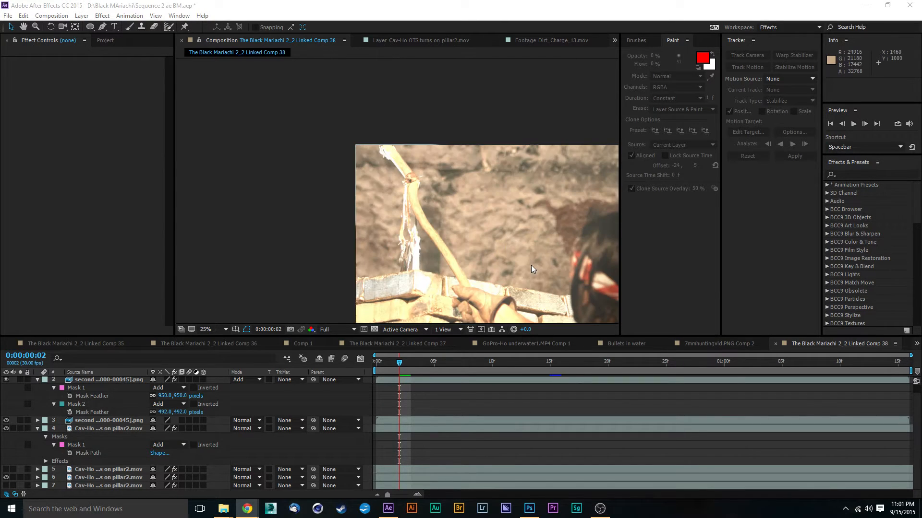
scroll(531, 265, "up", 1)
left_click_drag(514, 232, 477, 200)
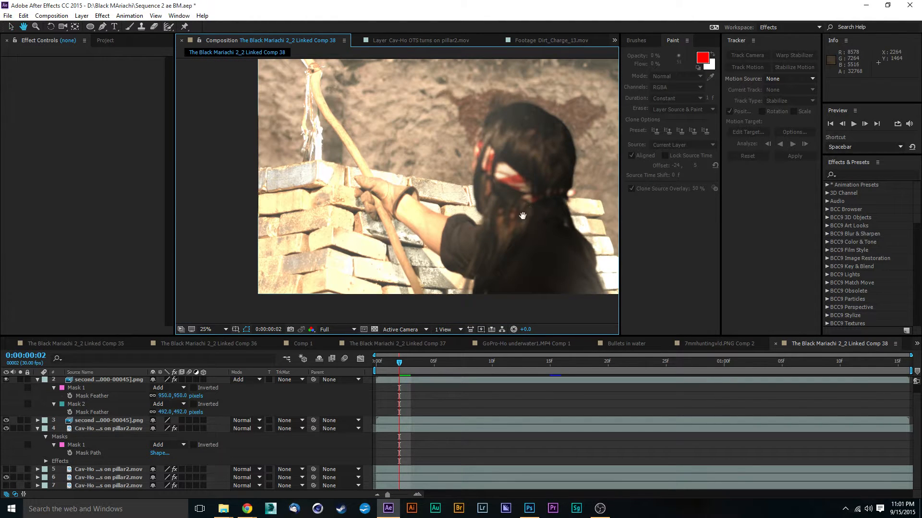
left_click_drag(528, 211, 496, 242)
scroll(398, 205, "up", 2)
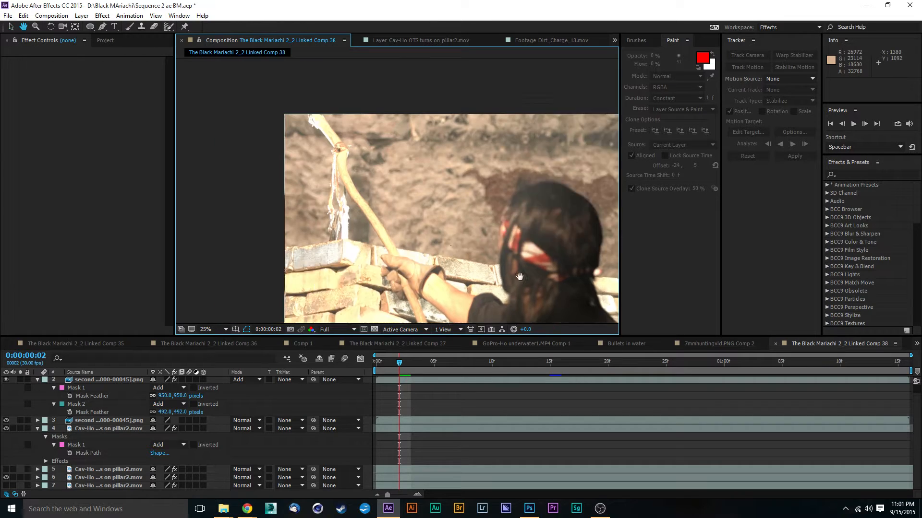
left_click_drag(473, 224, 429, 142)
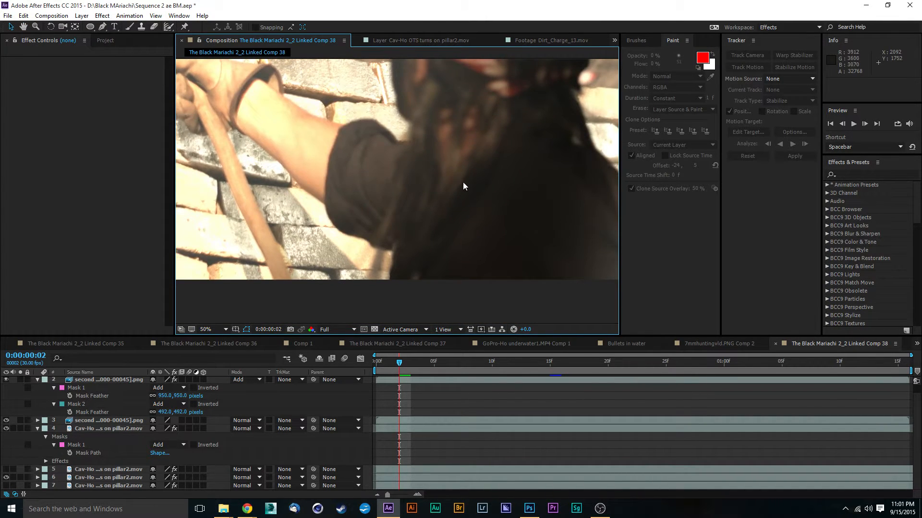
scroll(462, 182, "down", 2)
left_click_drag(497, 197, 485, 201)
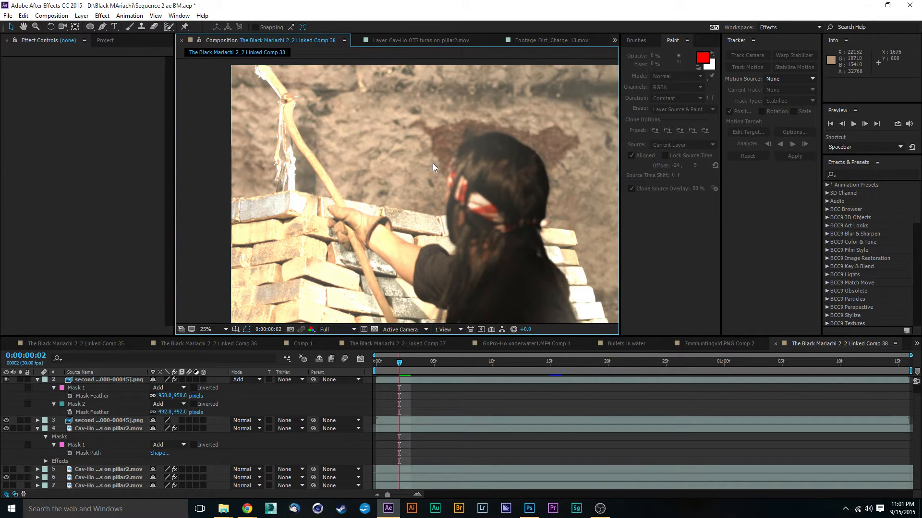
- Switch to Chrome, look over the Avid Productions 479 Facebook page, Twitter and website, and return to After Effects
mouse_move(254, 502)
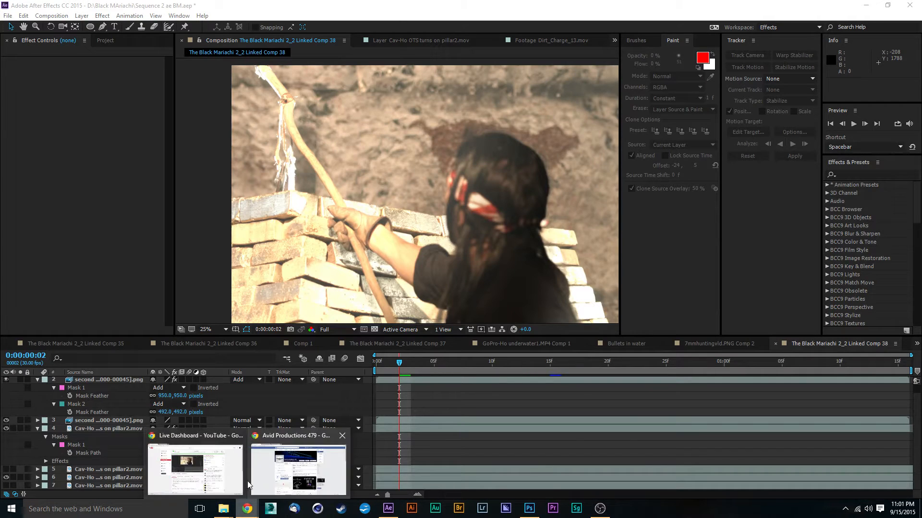
left_click(252, 480)
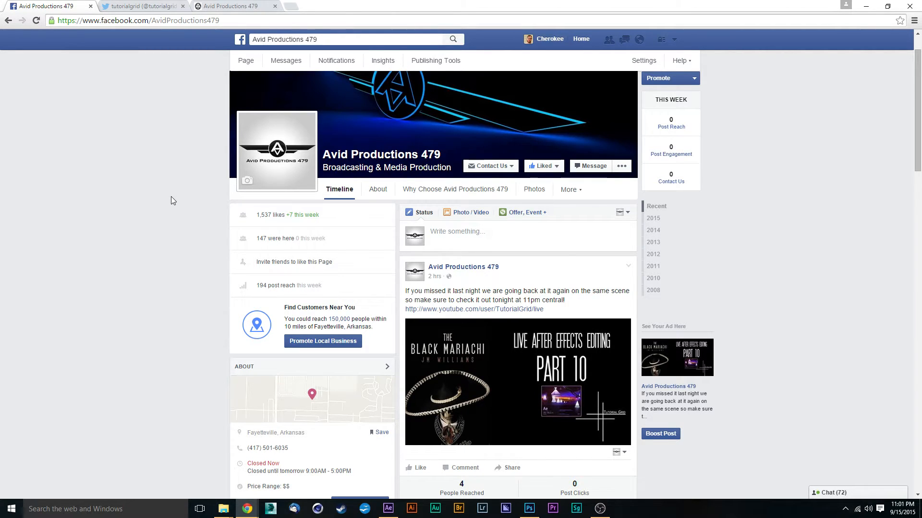
left_click(229, 6)
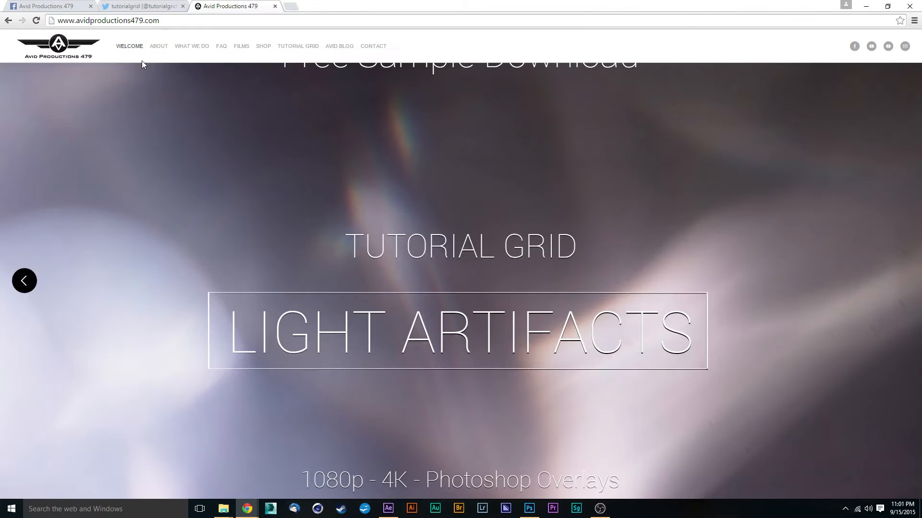
left_click(128, 6)
left_click(70, 6)
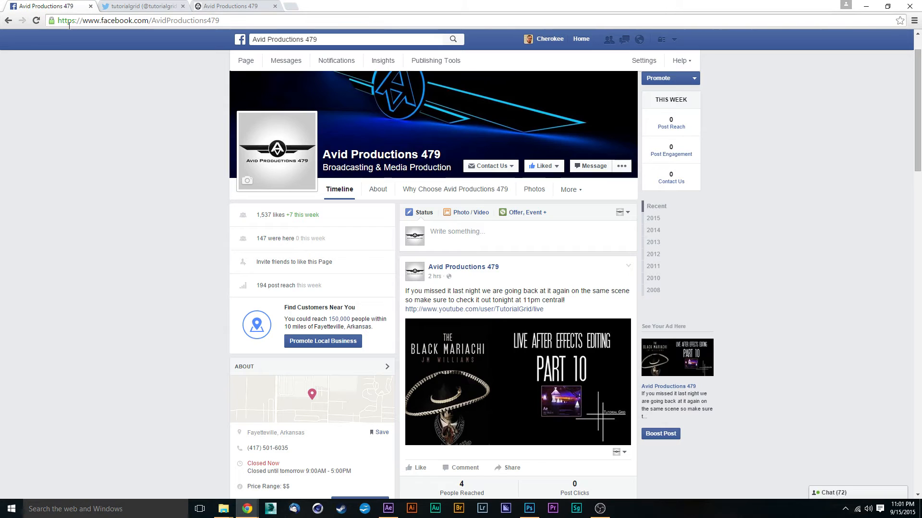
scroll(351, 96, "down", 4)
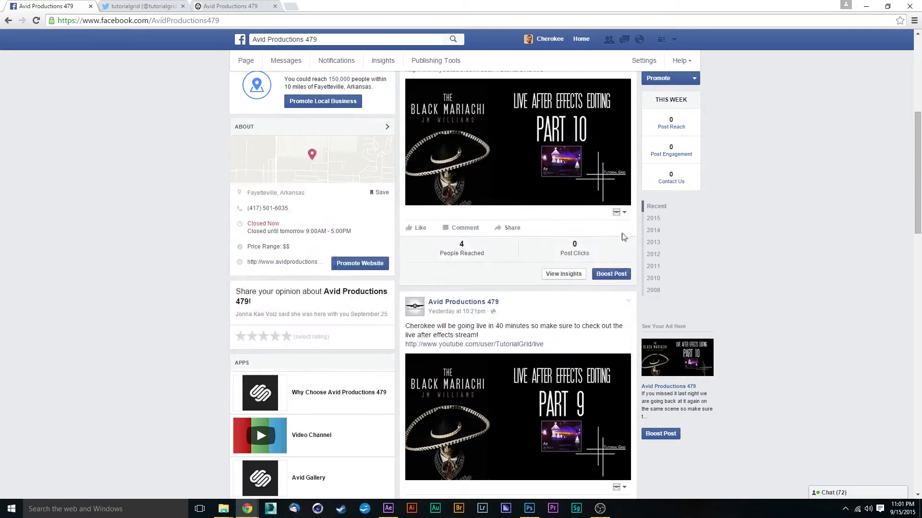
scroll(547, 315, "up", 5)
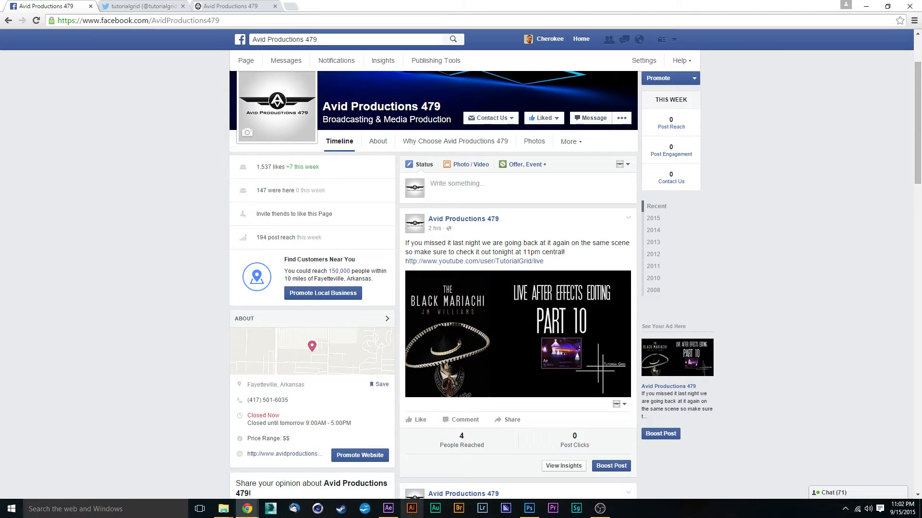
left_click(388, 508)
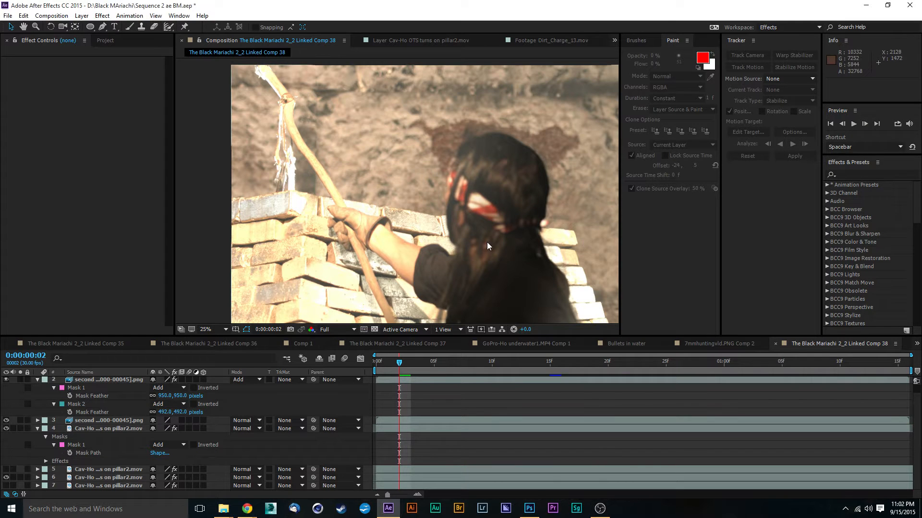
- Inspect the full frame and the close-up edges around the archer, bow and bricks in the composite
left_click_drag(478, 182, 450, 199)
key(".")
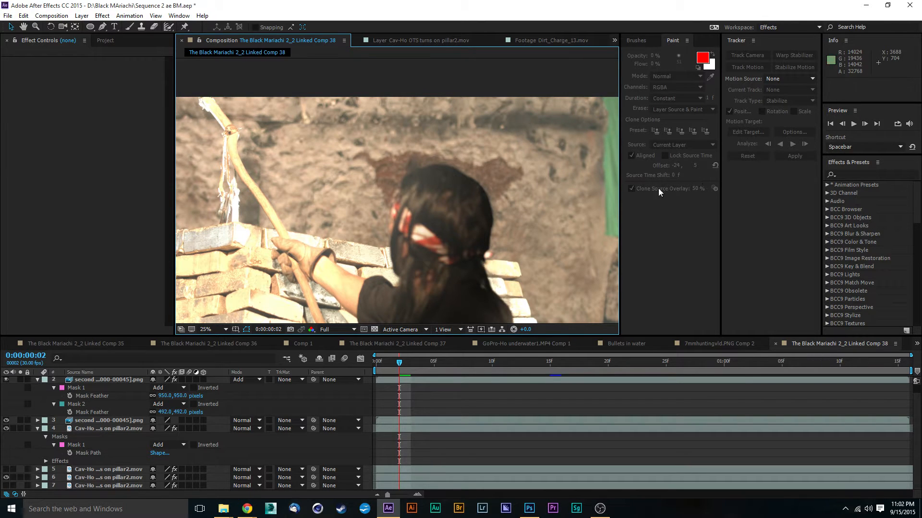
scroll(516, 163, "up", 1)
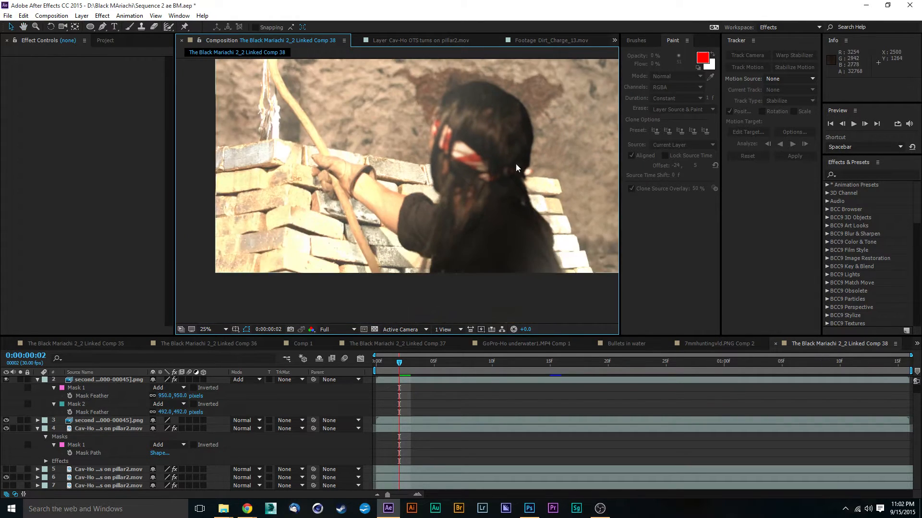
scroll(512, 180, "down", 2)
scroll(474, 168, "up", 2)
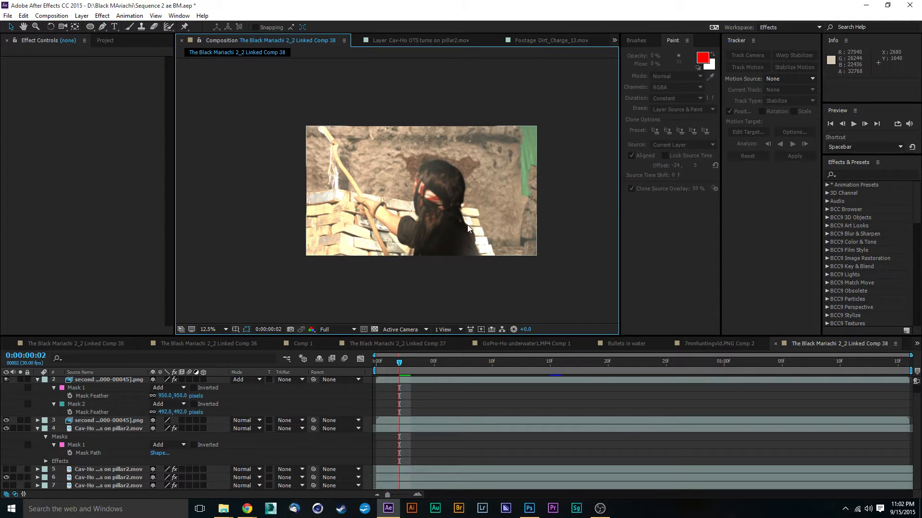
left_click_drag(435, 229, 501, 194)
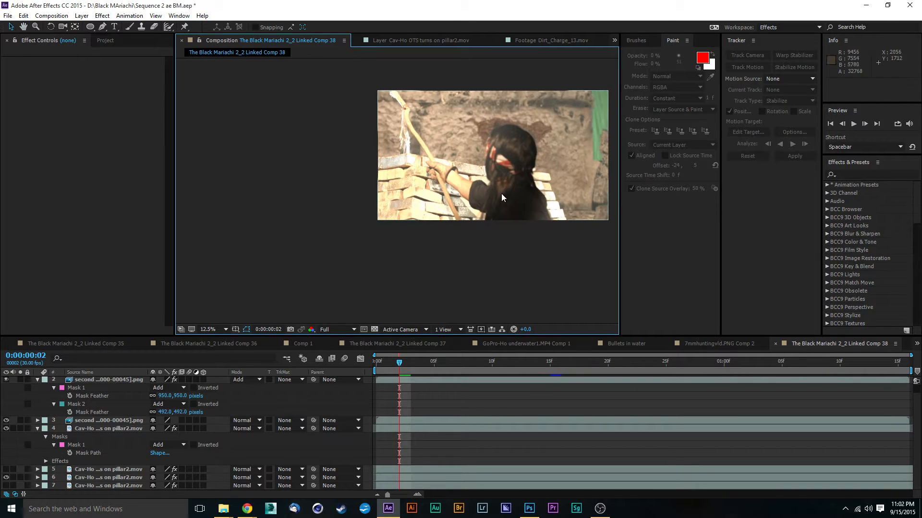
left_click_drag(481, 255, 391, 302)
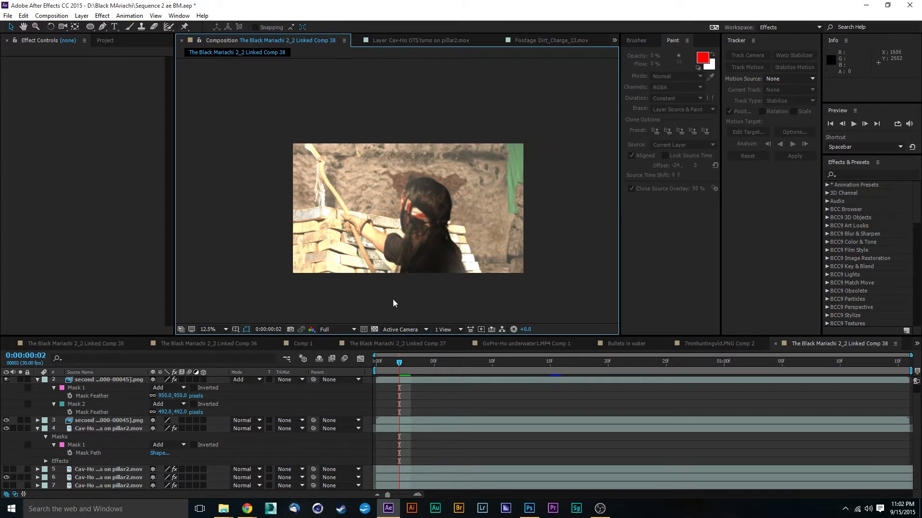
key("period")
left_click_drag(455, 220, 476, 129)
left_click_drag(326, 169, 363, 209)
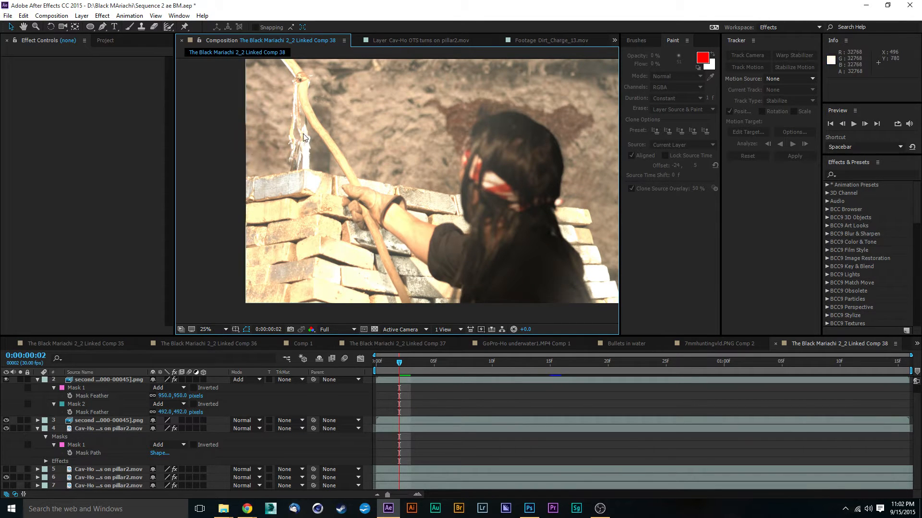
key("h")
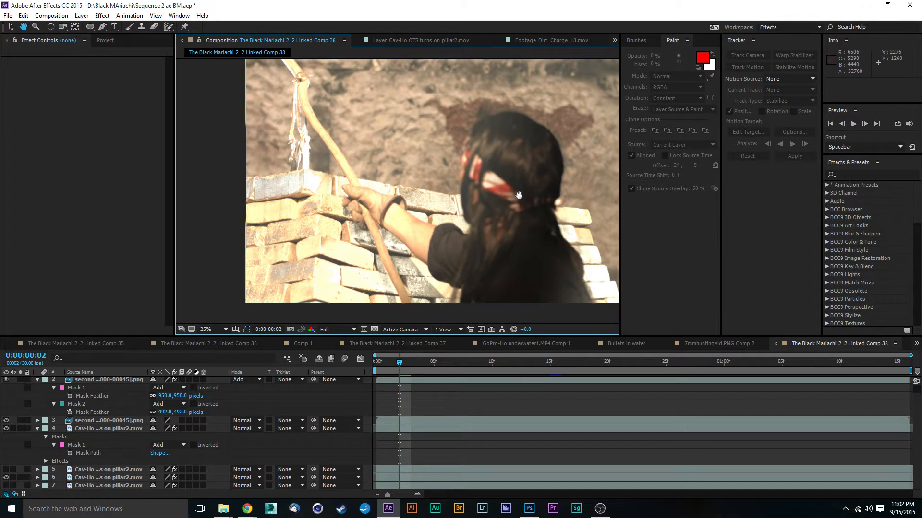
mouse_move(520, 195)
left_mouse_down()
mouse_move(482, 157)
mouse_move(535, 200)
left_mouse_up()
key("v")
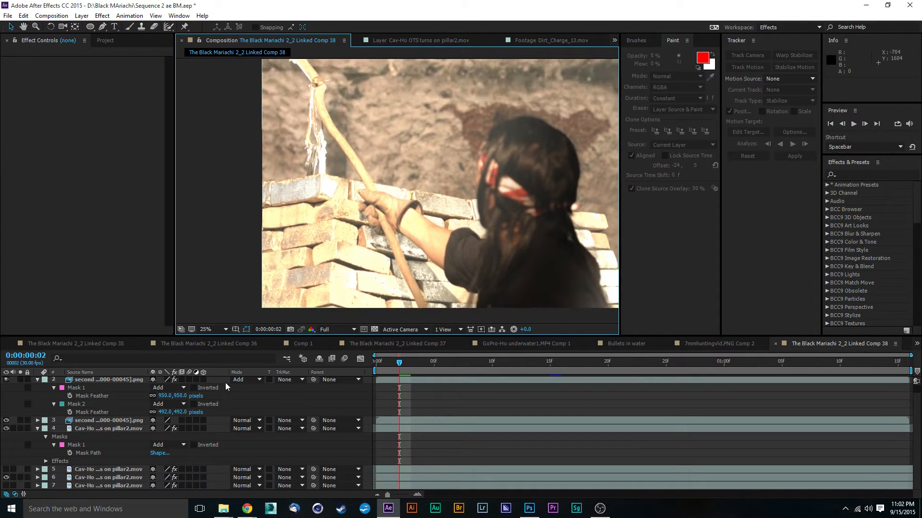
- Temporarily hide layer 6 to inspect the cut-out archer and bricks without the background, and restore its visibility
left_click(7, 478)
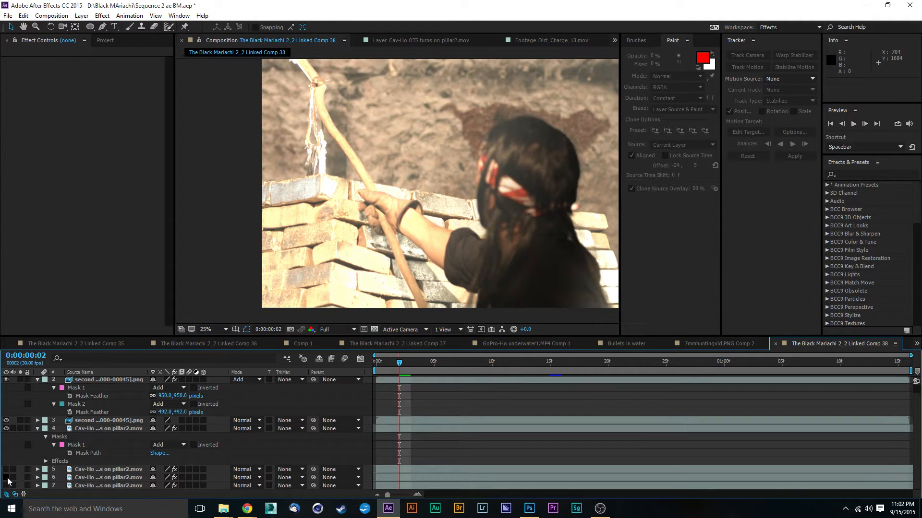
left_click_drag(421, 209, 405, 311)
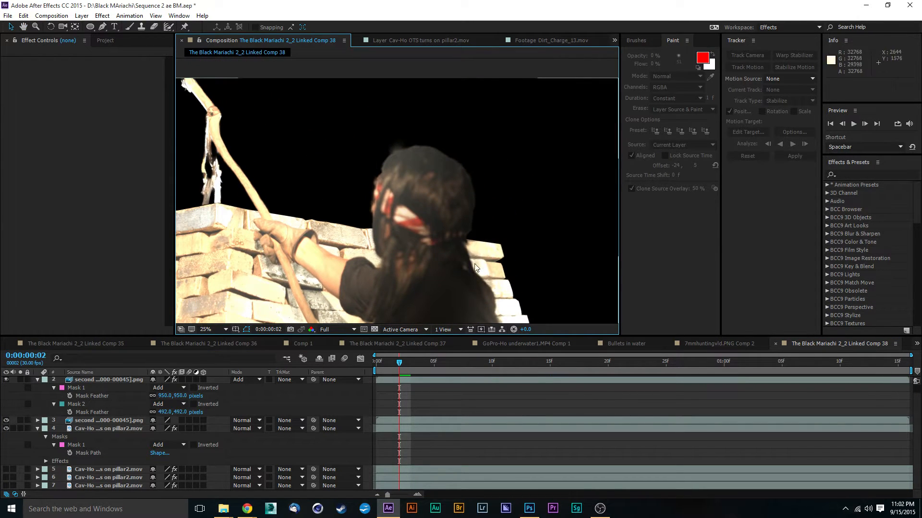
left_click_drag(454, 276, 435, 196)
left_click_drag(343, 159, 433, 222)
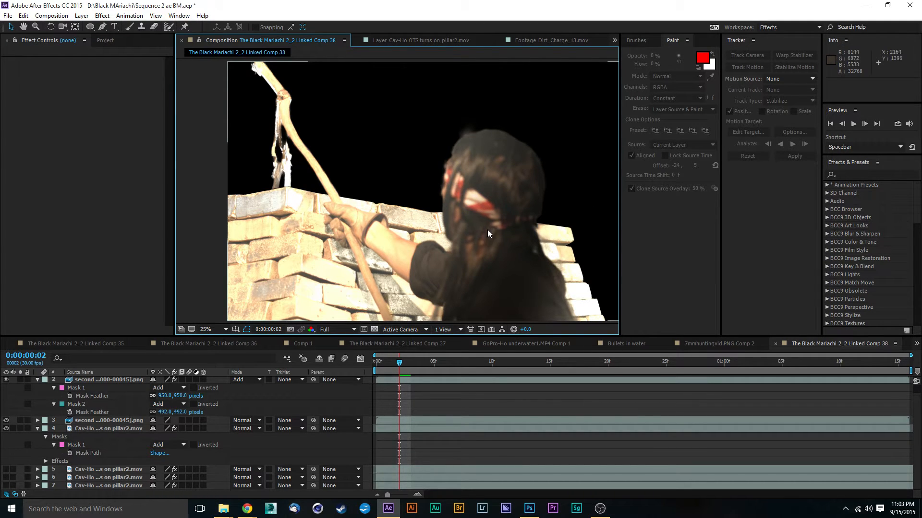
key("h")
left_click_drag(485, 249, 384, 191)
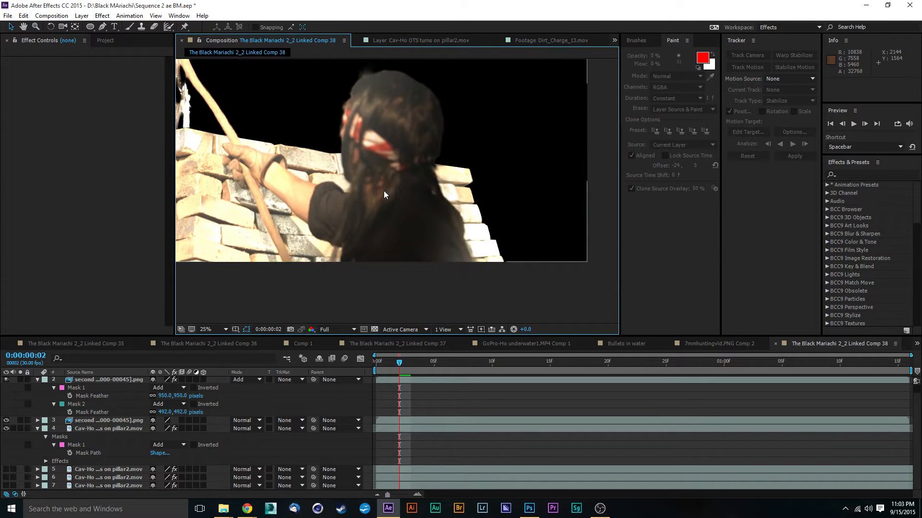
left_click_drag(342, 156, 384, 202)
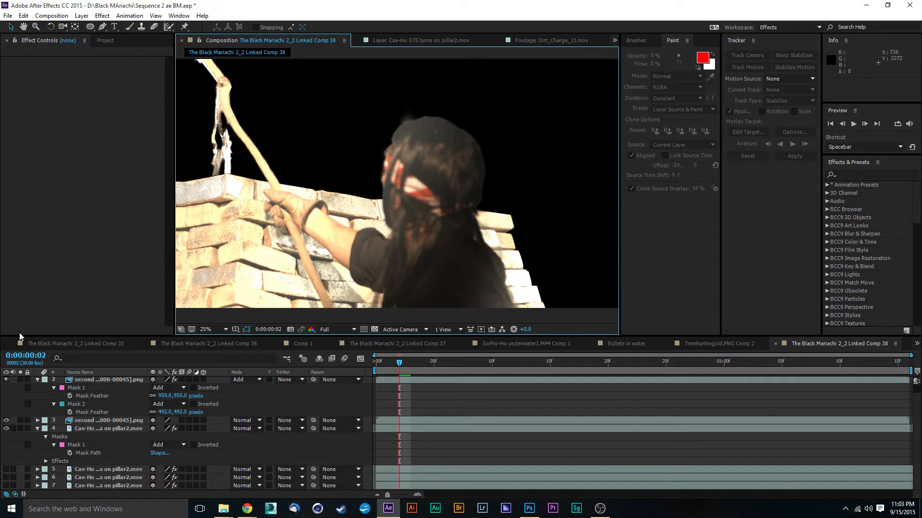
left_click(6, 478)
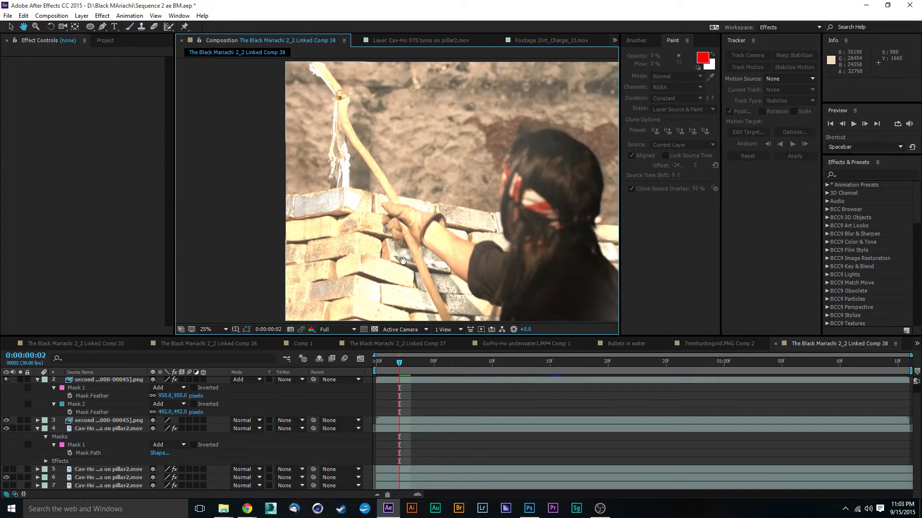
- Open layer 7, the Cav-Ho OTS turns on pillar2.mov clip with Roto Brush & Refine Edge, in its own layer view
left_click(77, 486)
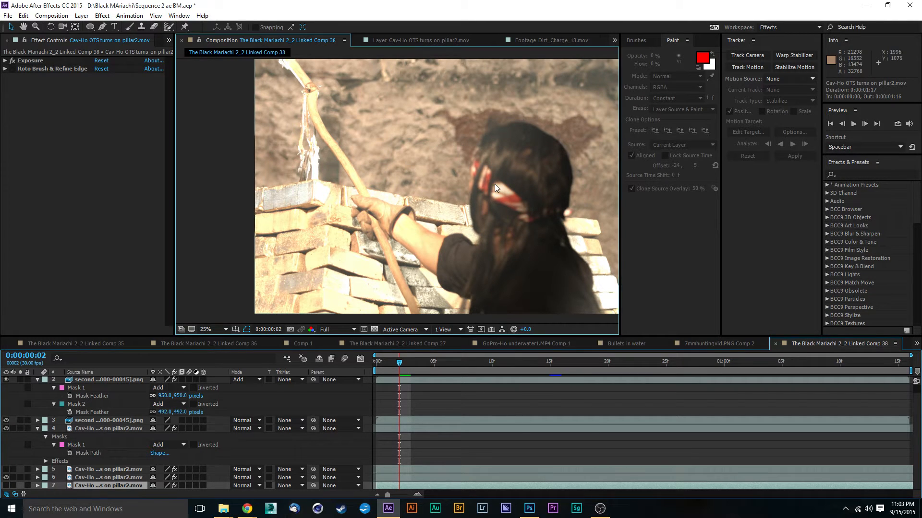
mouse_move(494, 183)
left_mouse_down()
mouse_move(472, 130)
mouse_move(540, 181)
mouse_move(541, 214)
mouse_move(498, 175)
left_mouse_up()
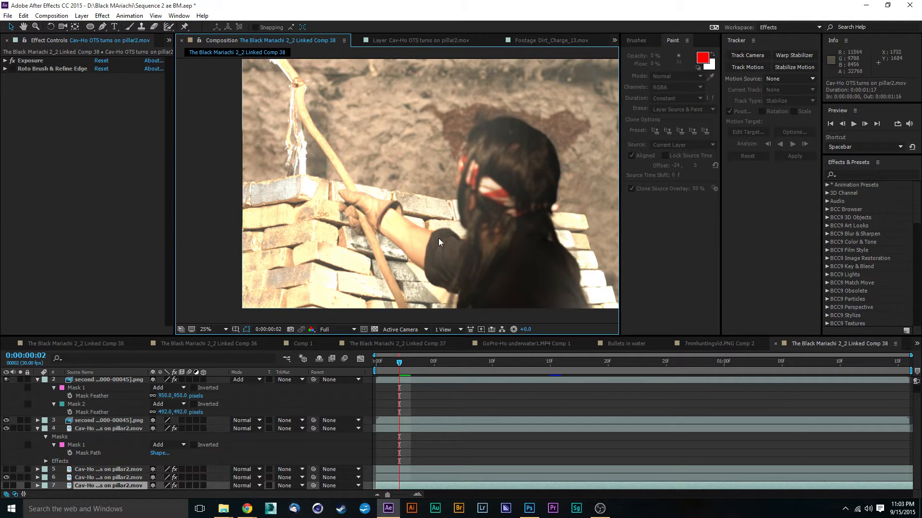
left_click_drag(536, 195, 484, 150)
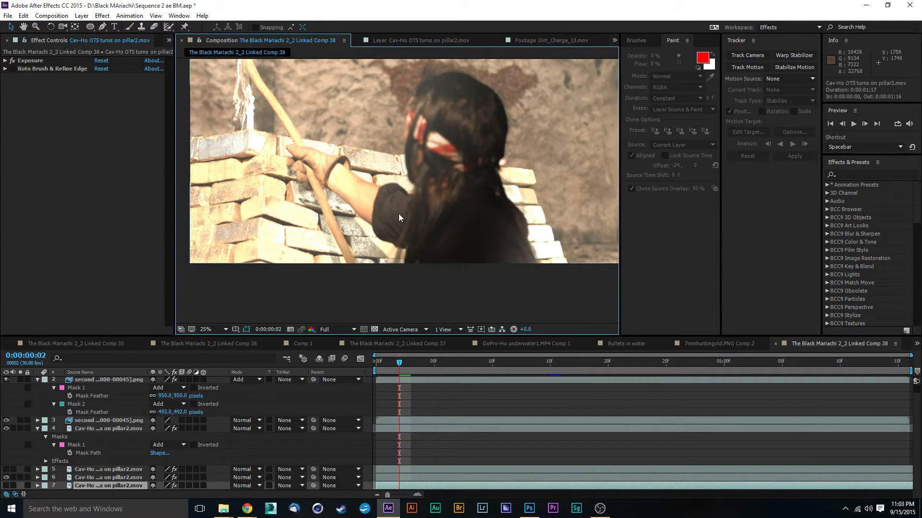
left_click_drag(497, 182, 499, 228)
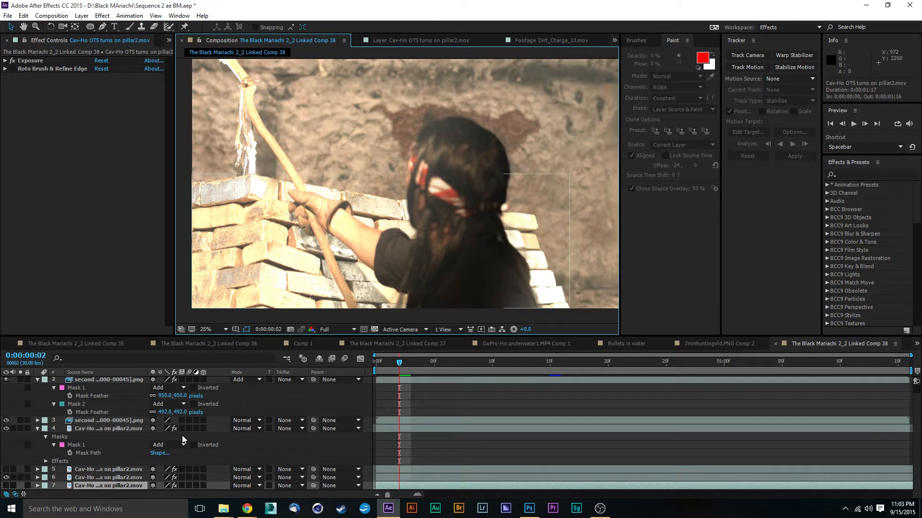
left_click(109, 486)
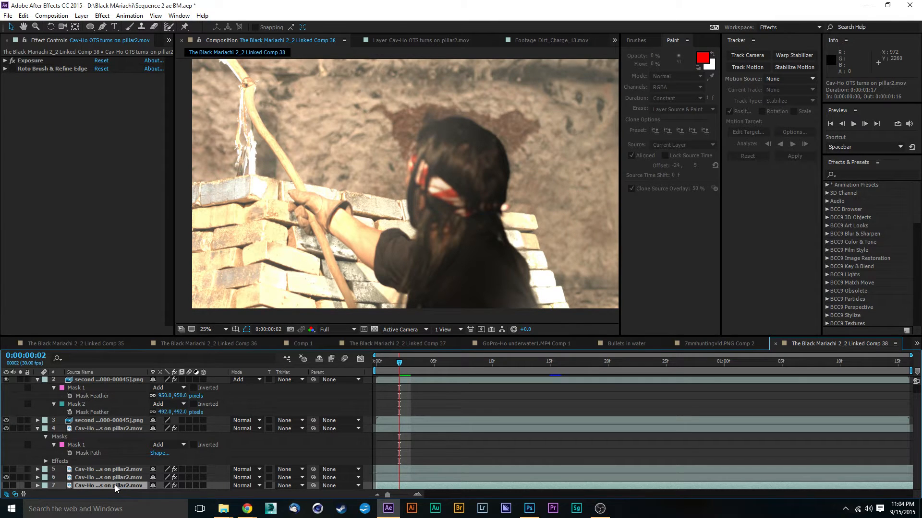
double_click(115, 485)
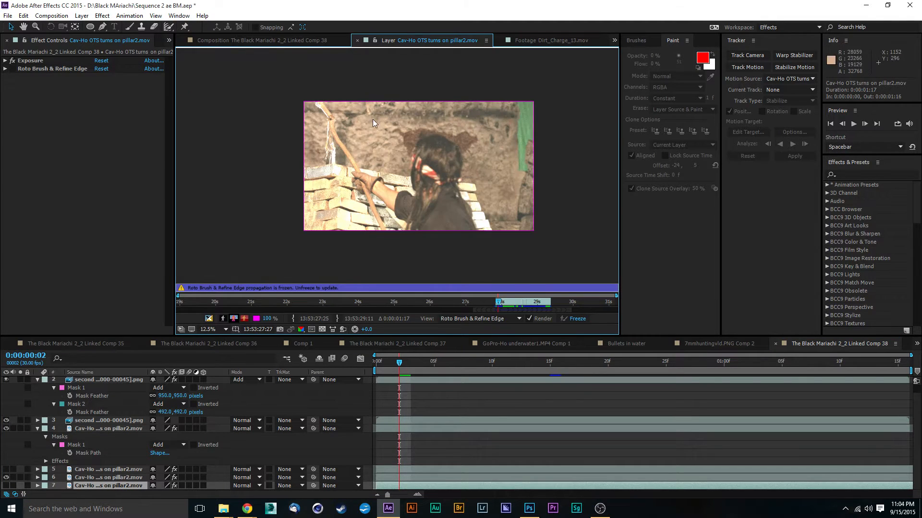
left_click(12, 72)
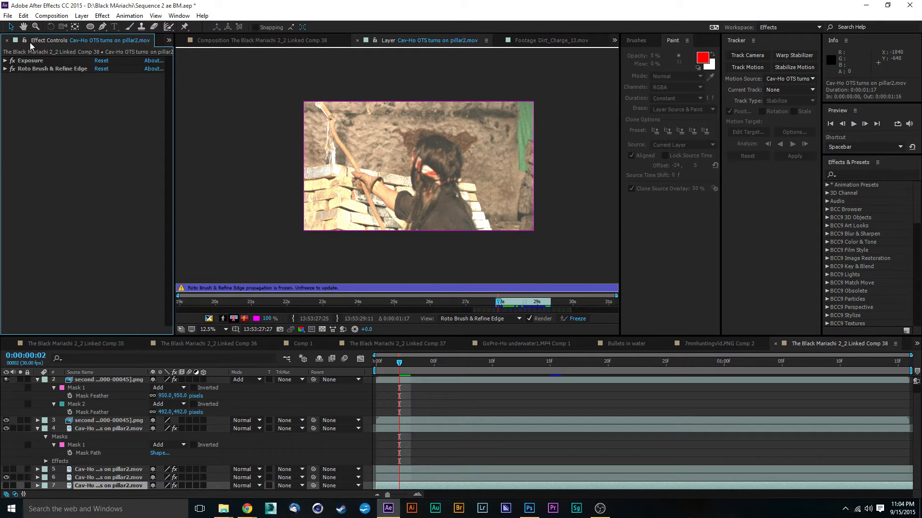
key("period")
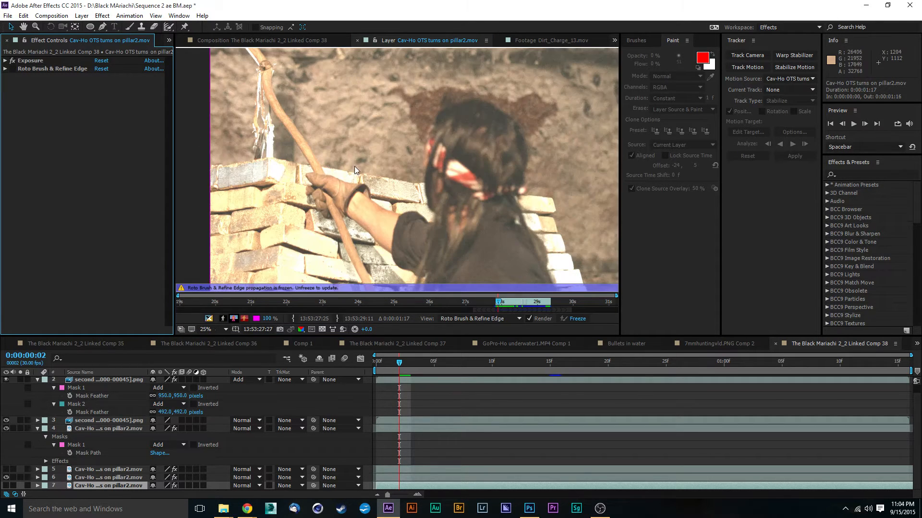
- Look over the archer, bow, bricks and wall in layer 7's source clip, and select its Exposure effect
left_click_drag(354, 166, 370, 150)
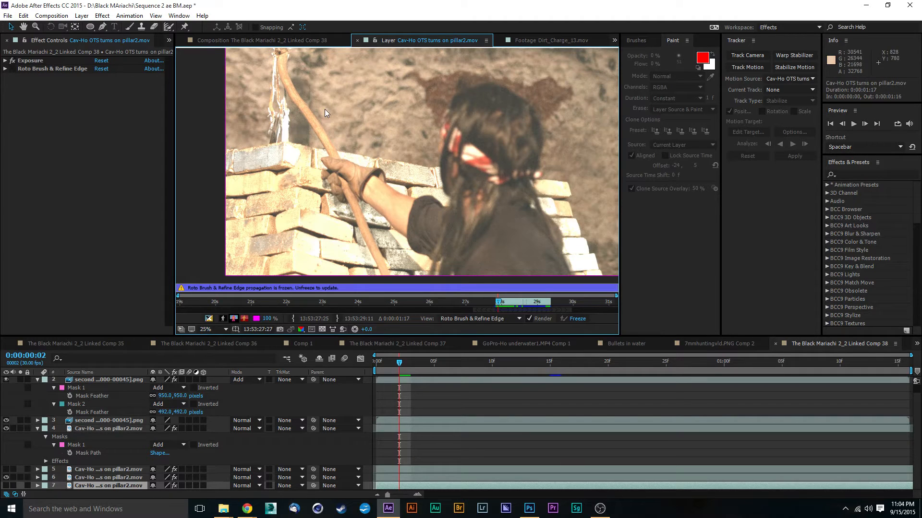
left_click_drag(515, 190, 482, 207)
left_click_drag(519, 272, 517, 225)
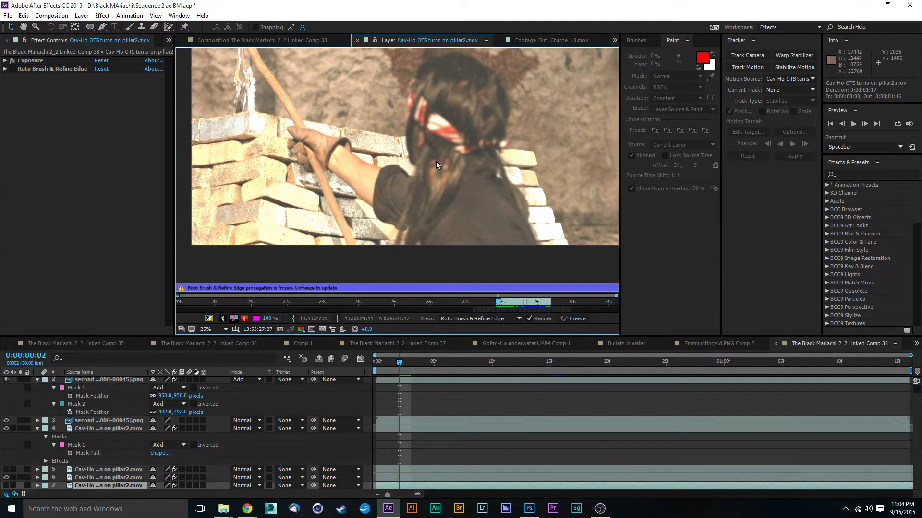
left_click_drag(445, 128, 462, 173)
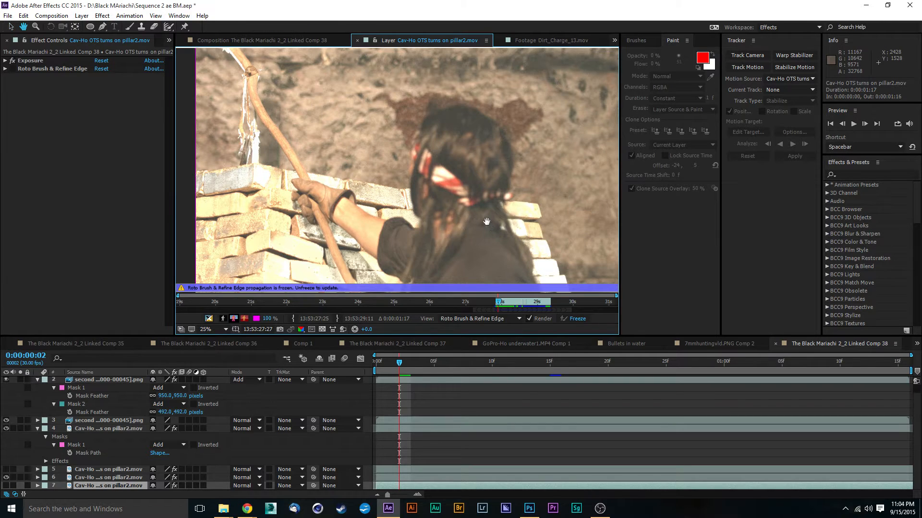
scroll(488, 222, "down", 2)
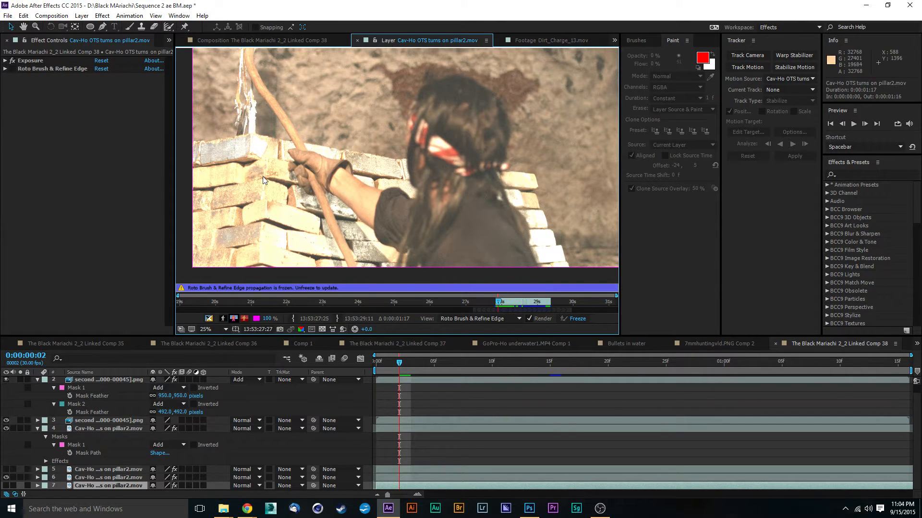
scroll(393, 115, "up", 5)
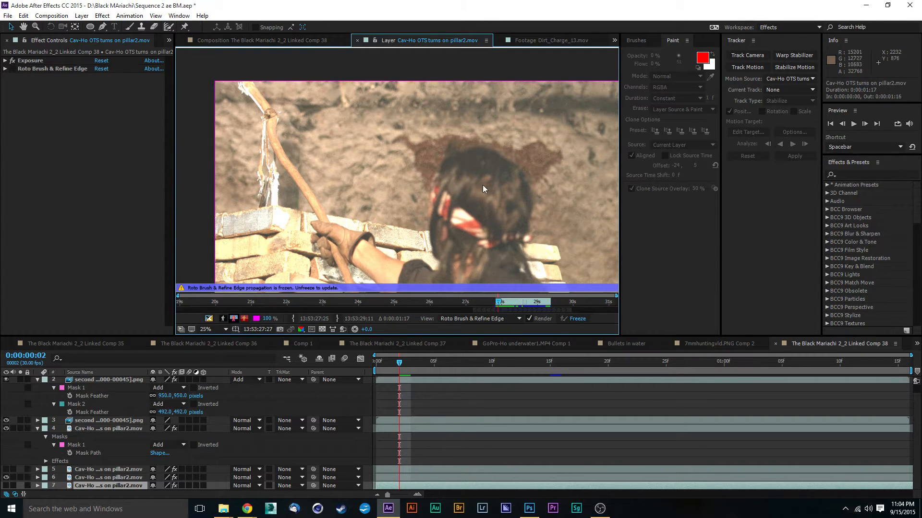
left_click_drag(491, 194, 458, 146)
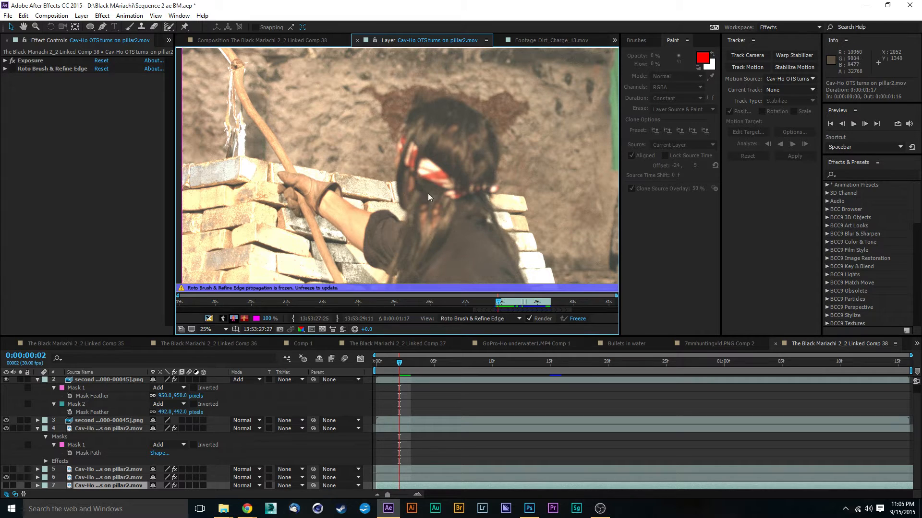
left_click(47, 60)
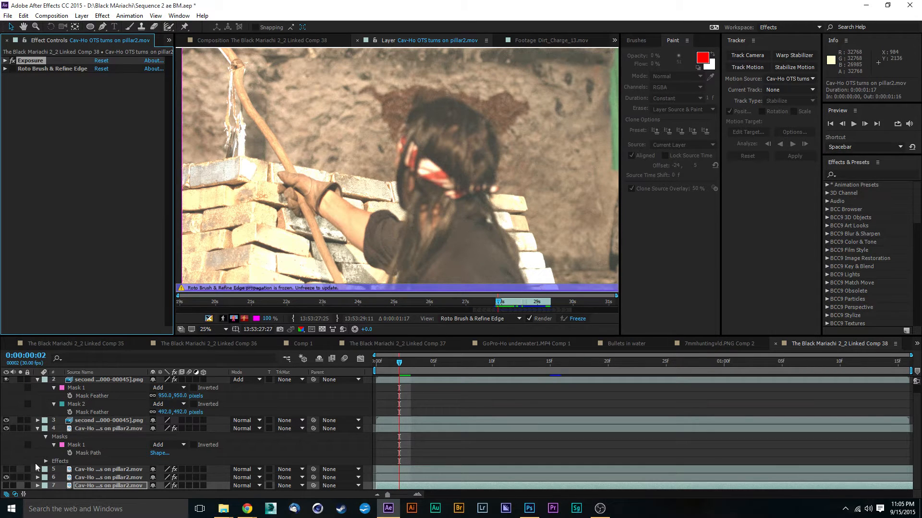
- Hide layers 6 and 4 in the composition, and toggle layer 2 off and back on to compare the archer's lighting
left_click(6, 478)
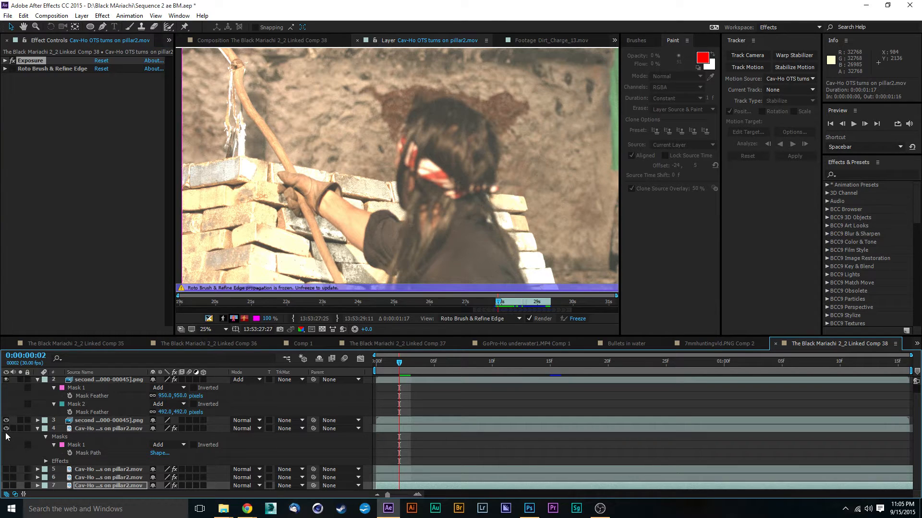
left_click(200, 39)
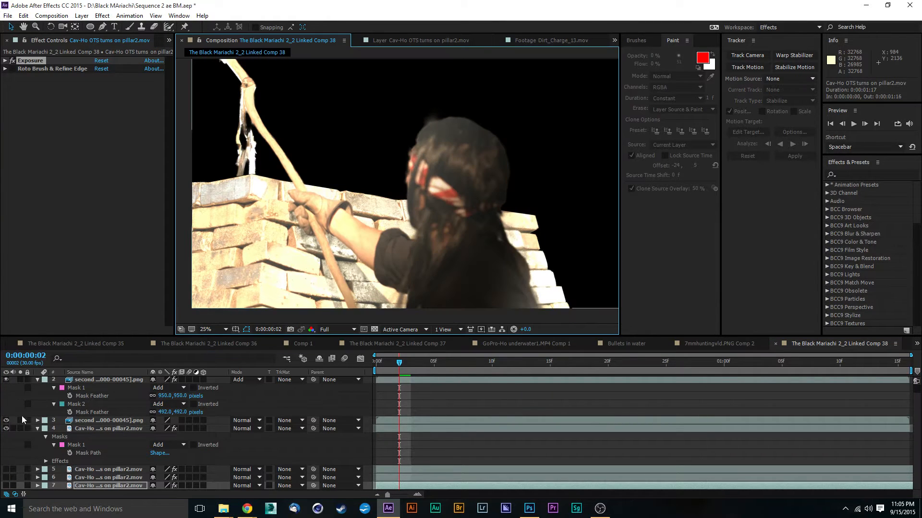
left_click(6, 429)
left_click(6, 380)
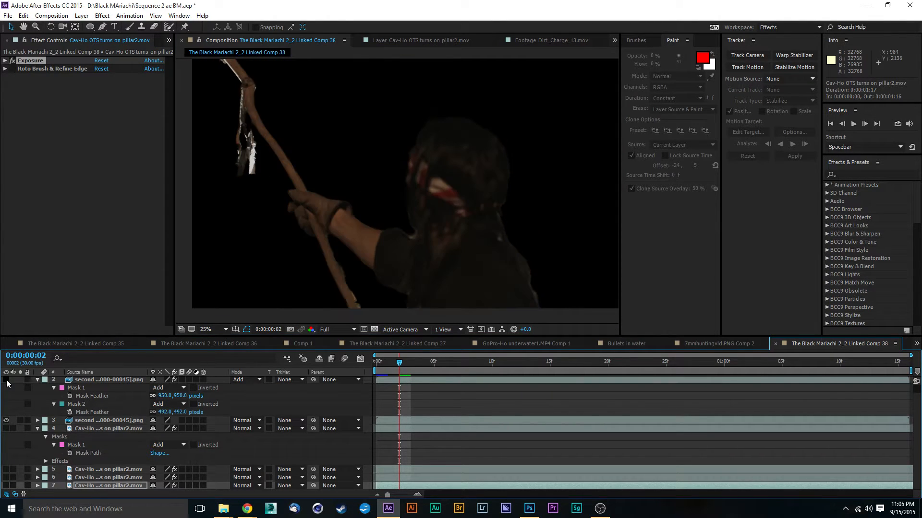
left_click(6, 379)
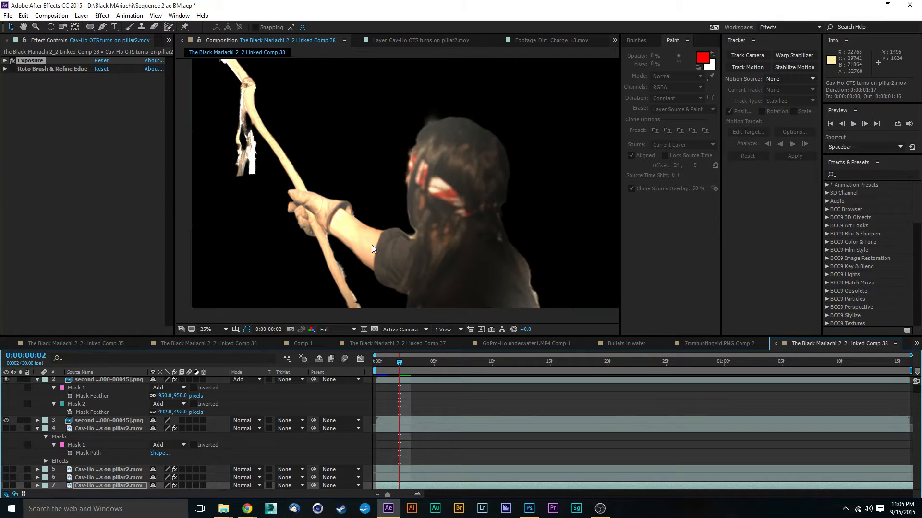
- Examine the isolated archer and bow cut-out against black, including layer 2's masks and the edges around the head, arm and back
left_click_drag(375, 210, 408, 243)
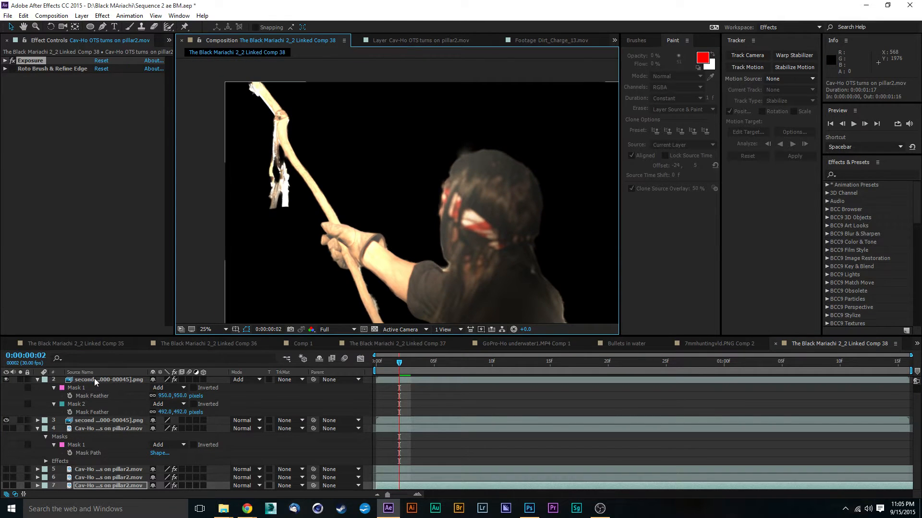
left_click(94, 379)
left_click_drag(560, 238, 453, 177)
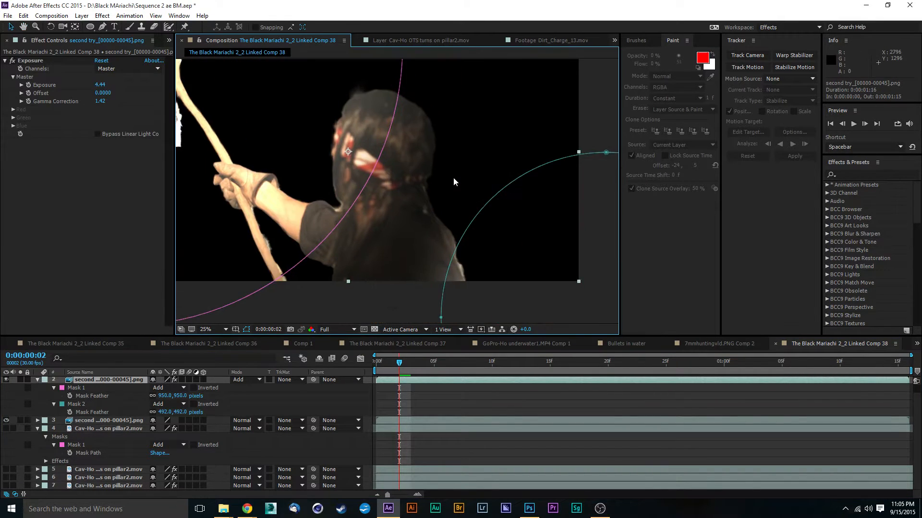
scroll(514, 148, "down", 2)
left_click(526, 139)
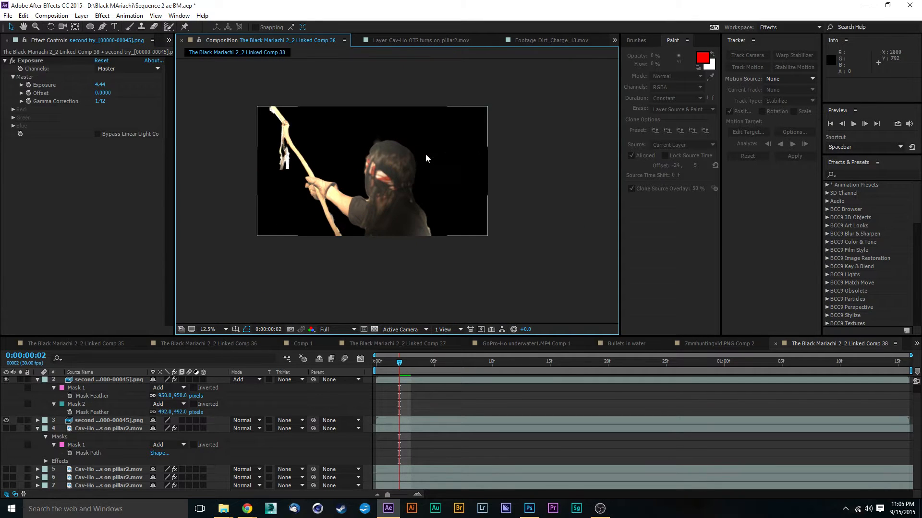
scroll(425, 154, "up", 1)
left_click_drag(380, 188, 422, 181)
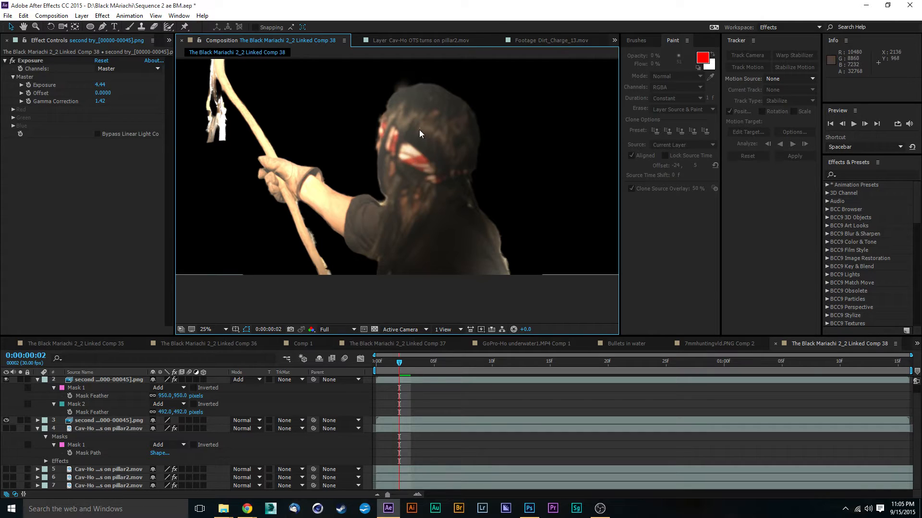
left_click_drag(408, 136, 450, 212)
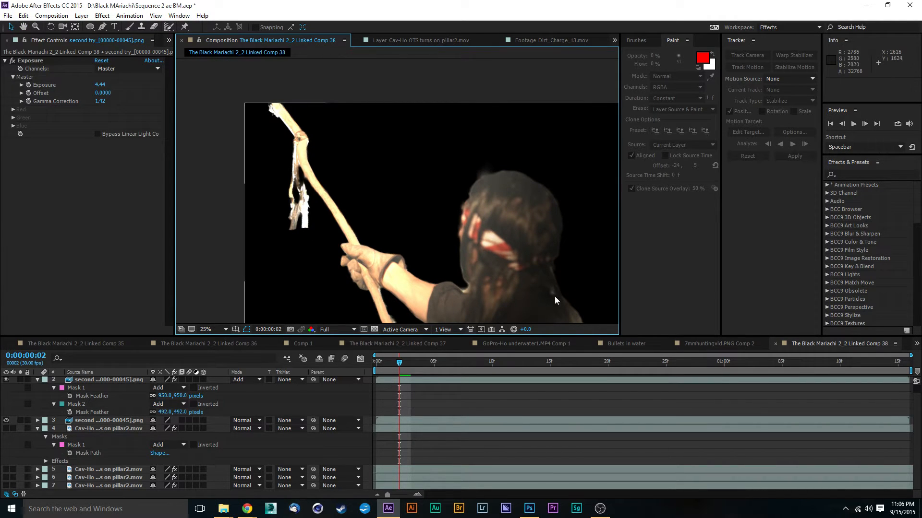
left_click_drag(560, 298, 519, 255)
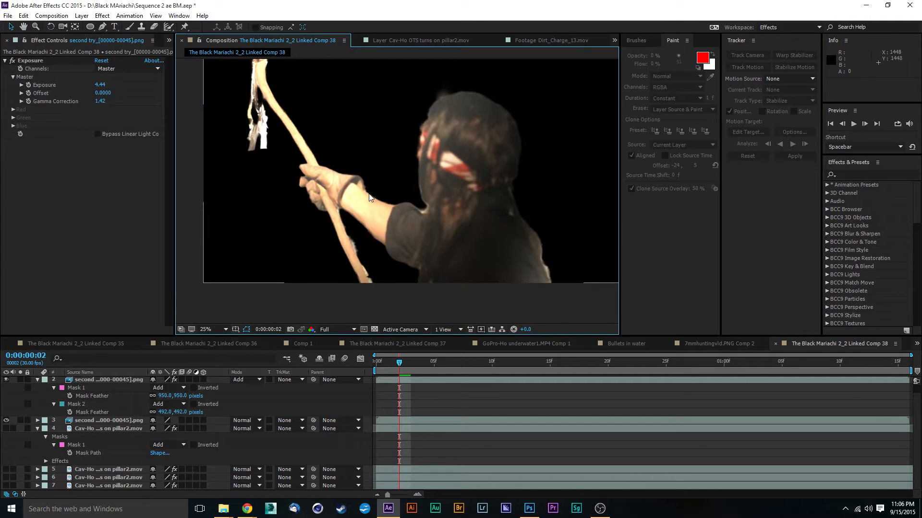
left_click_drag(483, 194, 438, 231)
key("comma")
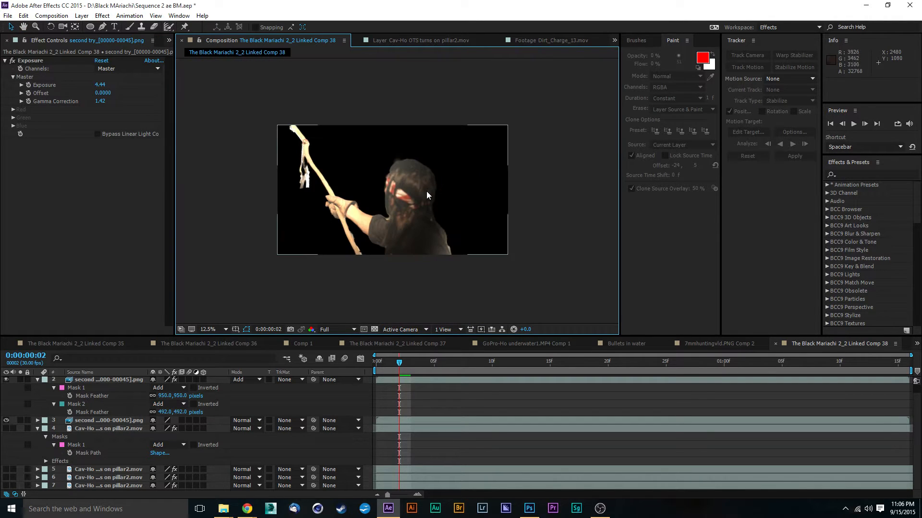
- Restore layer 6's visibility behind the cut-out, and select layer 3 to look over the archer in the full composite
left_click(7, 478)
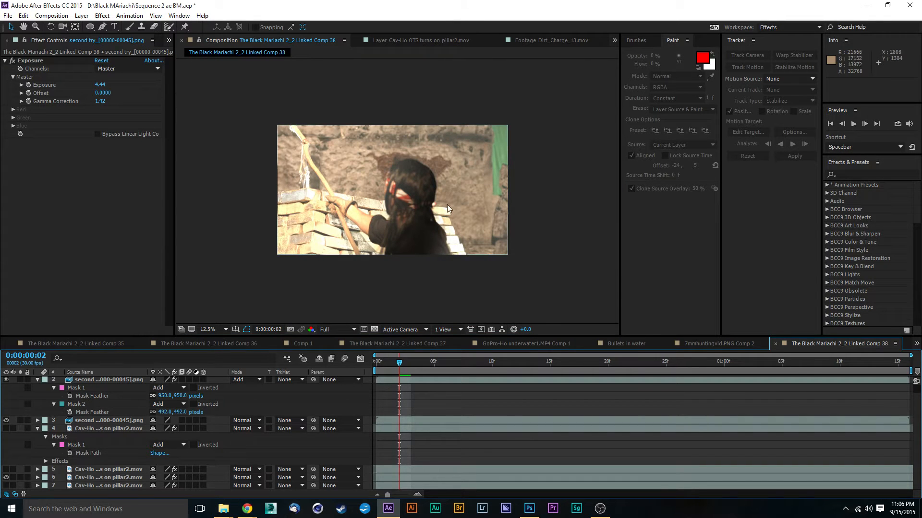
left_click_drag(459, 181, 464, 224)
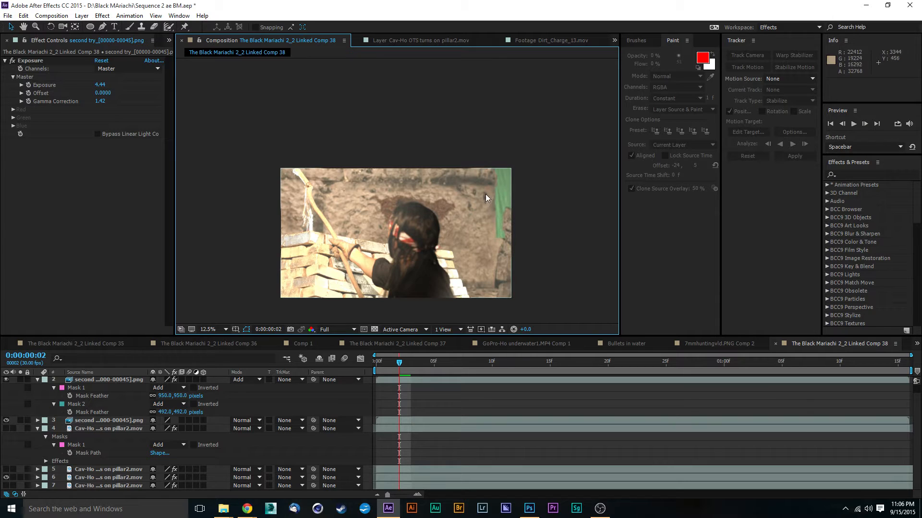
left_click(93, 420)
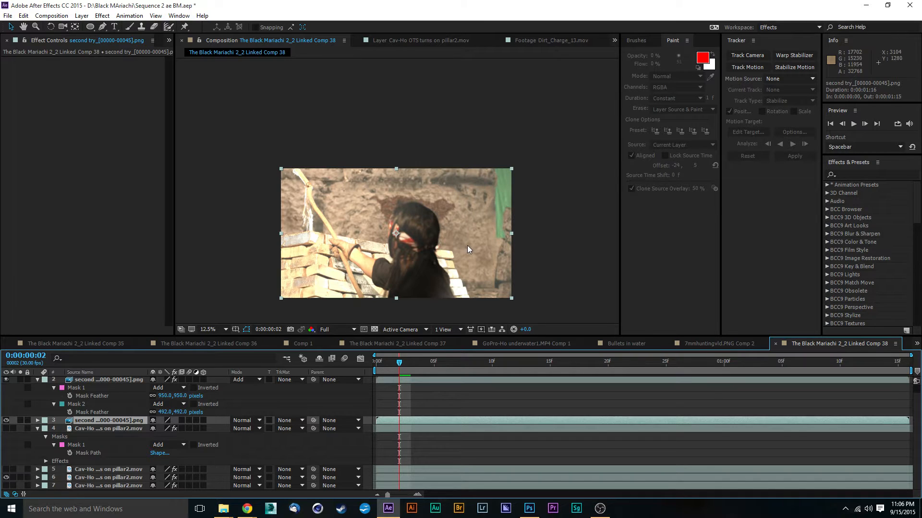
middle_click(441, 219)
left_click_drag(441, 219, 509, 199)
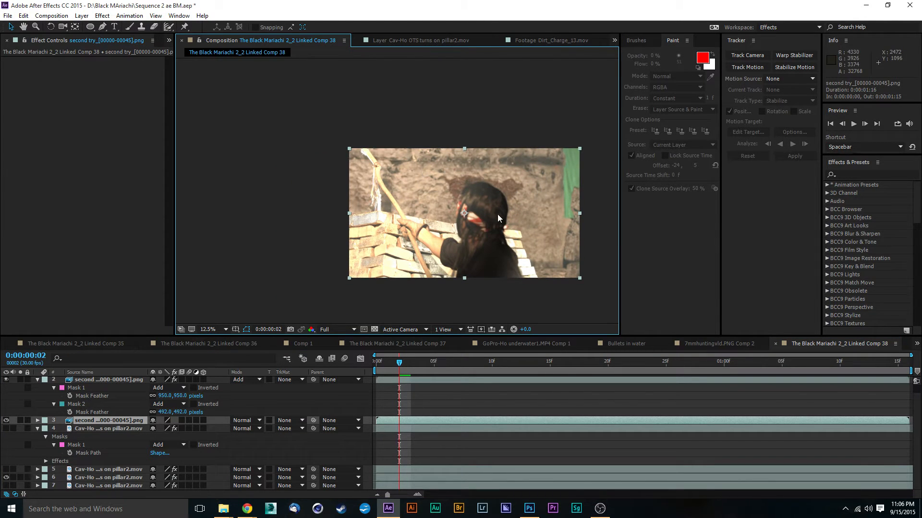
left_click_drag(497, 214, 476, 231)
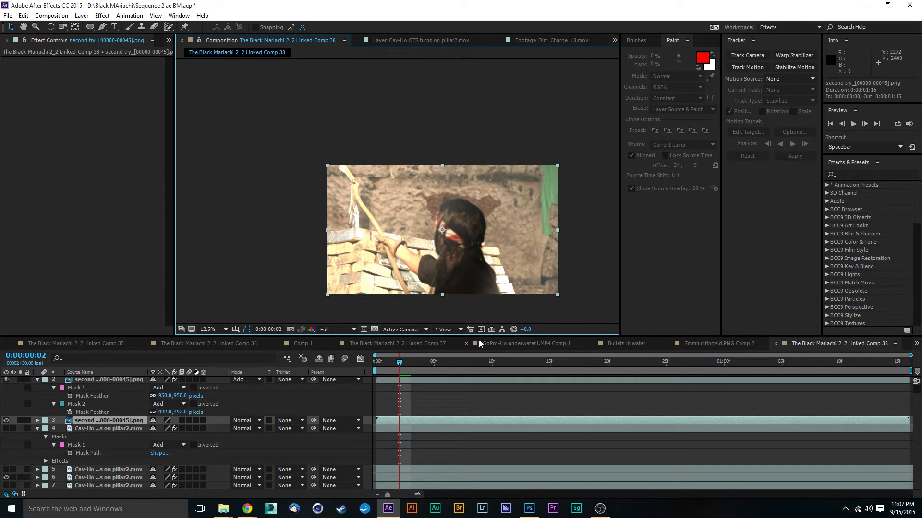
left_click_drag(421, 285, 430, 237)
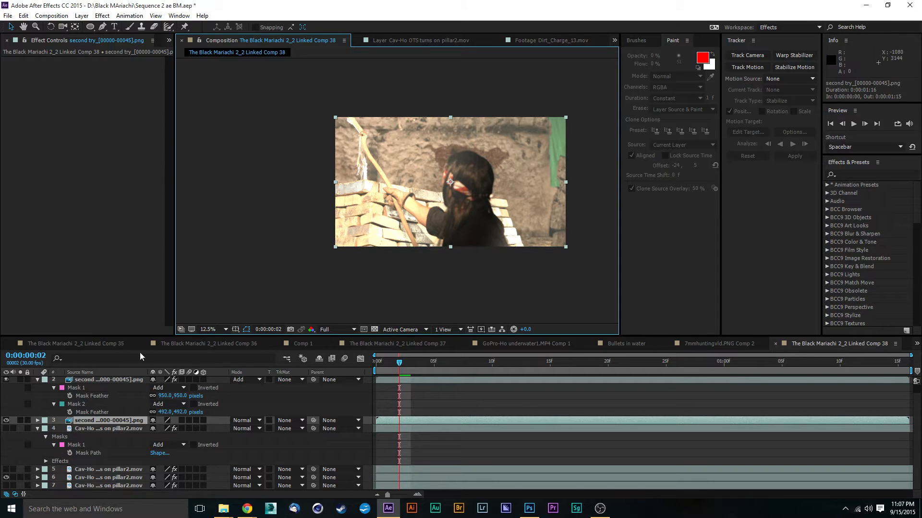
- Compare layers 2 and 3, and examine layer 2's two circular masks and Exposure settings over the archer
left_click(116, 381)
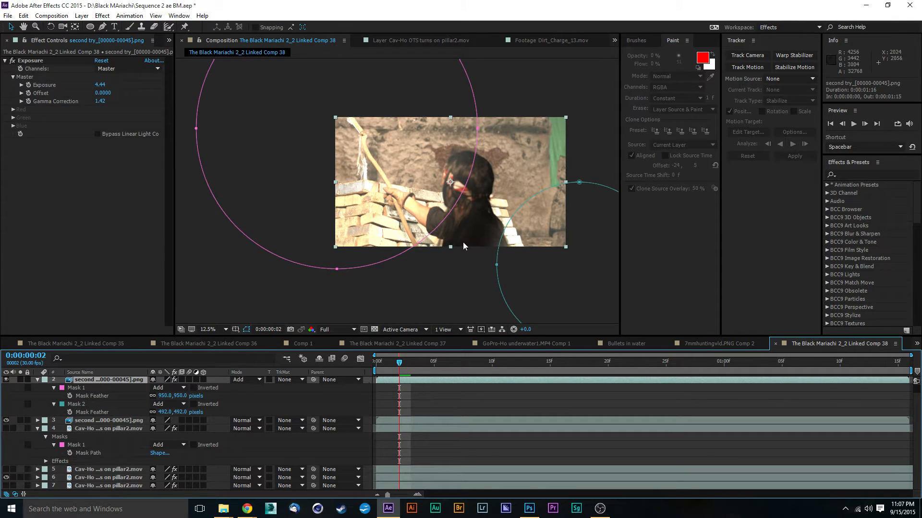
left_click(127, 421)
left_click(115, 380)
left_click_drag(498, 224, 435, 275)
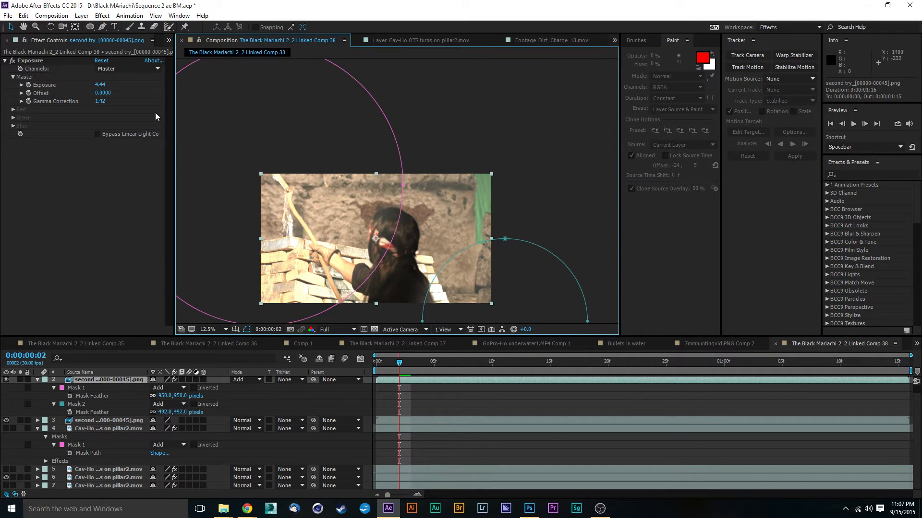
left_click_drag(320, 270, 357, 198)
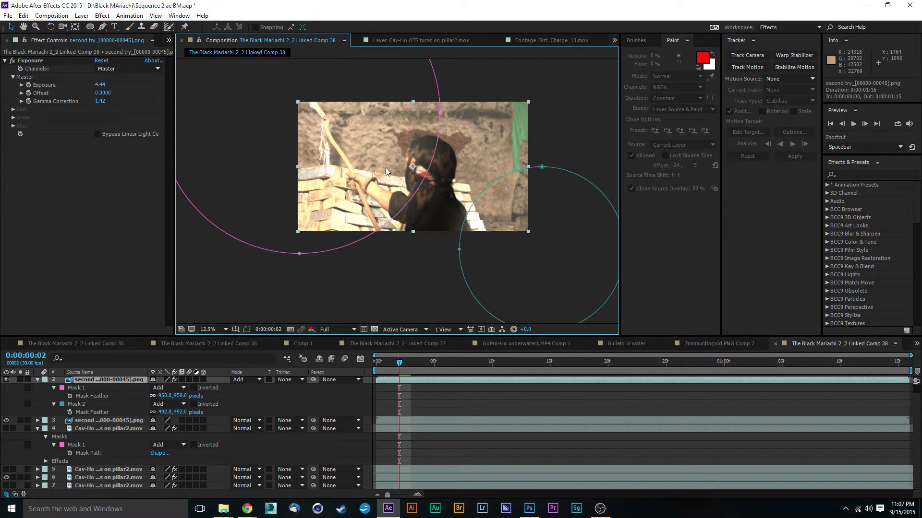
left_click_drag(385, 168, 409, 176)
scroll(417, 170, "up", 1)
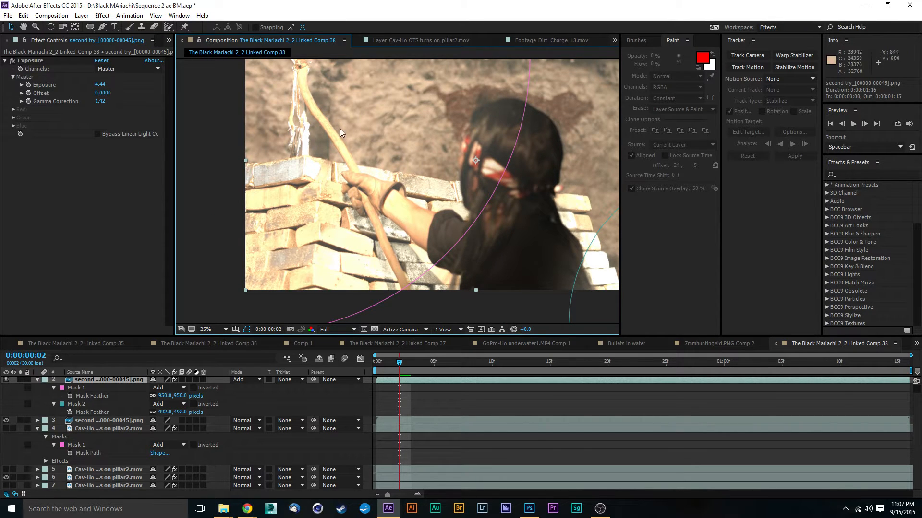
left_click_drag(327, 78, 324, 120)
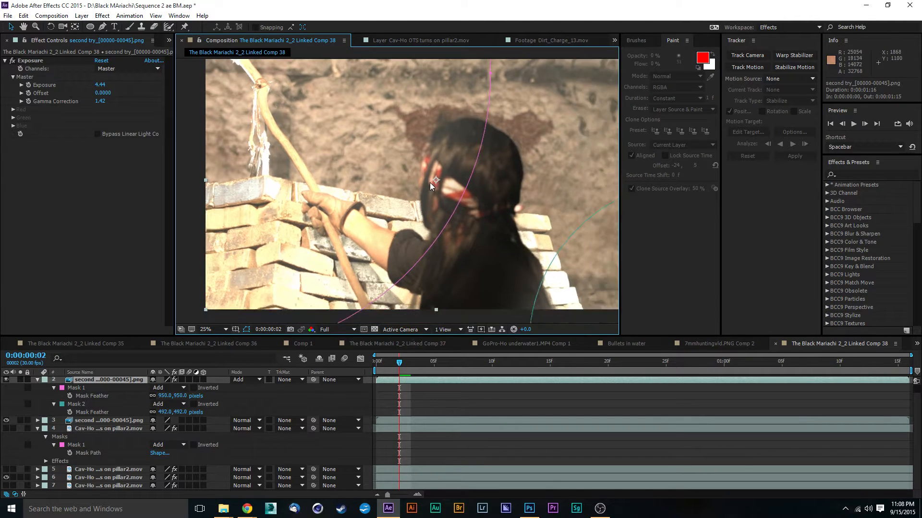
scroll(430, 183, "down", 1)
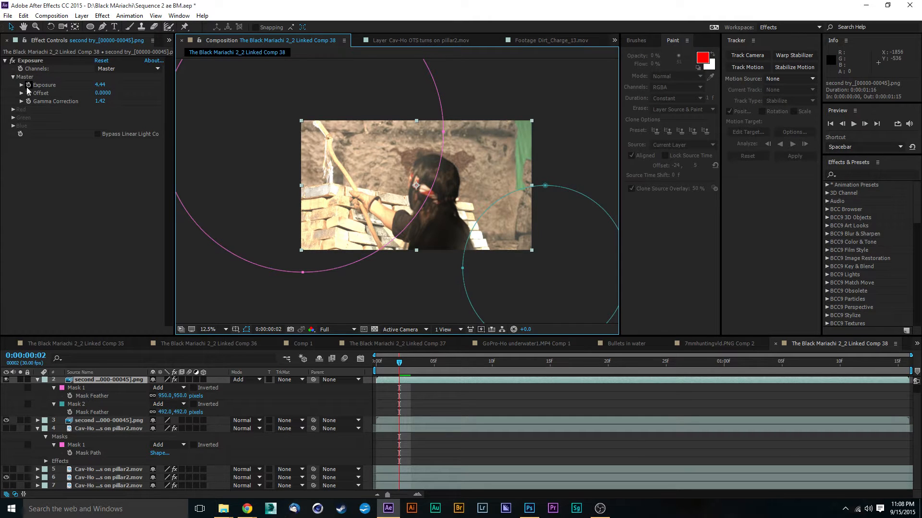
- Raise layer 2's Exposure to 5.56, and check the brightened archer in the composite with the layer deselected
left_click_drag(100, 84, 156, 87)
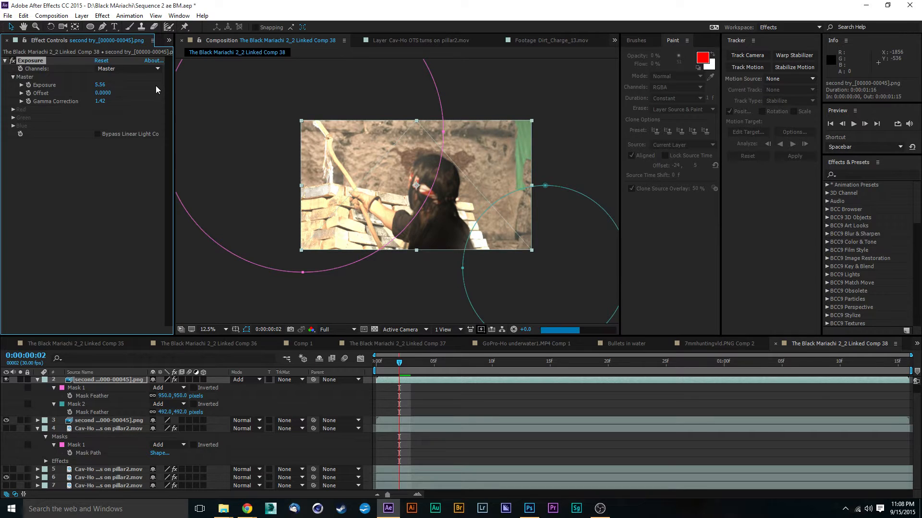
left_click_drag(333, 144, 436, 158)
scroll(436, 158, "up", 1)
scroll(482, 189, "down", 1)
left_click_drag(489, 145, 451, 145)
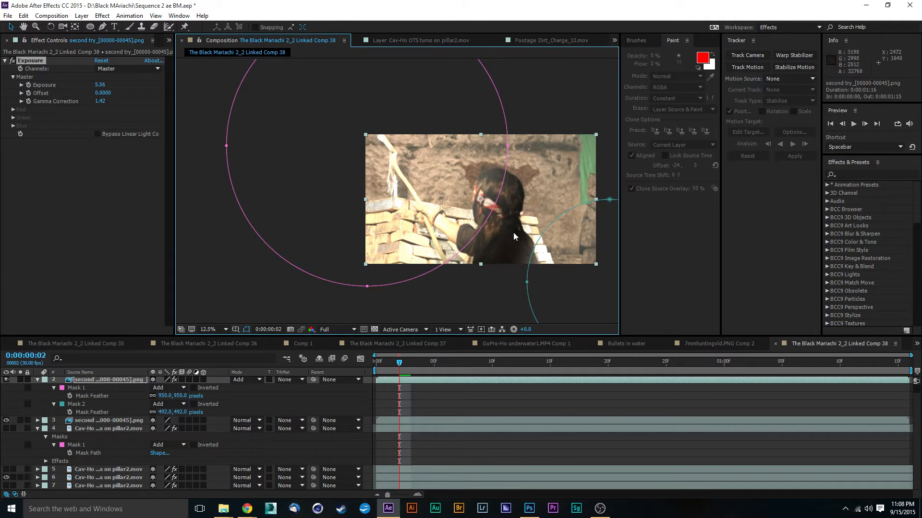
left_click(543, 78)
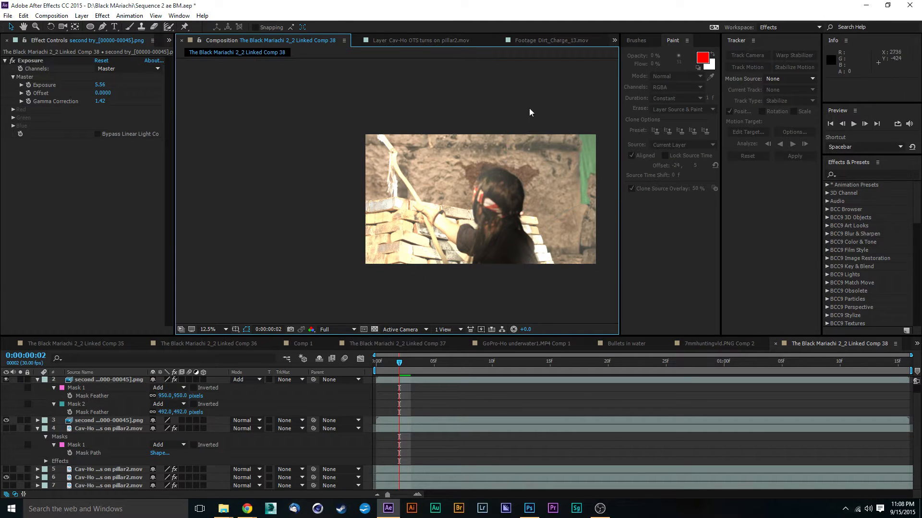
left_click_drag(380, 186, 347, 169)
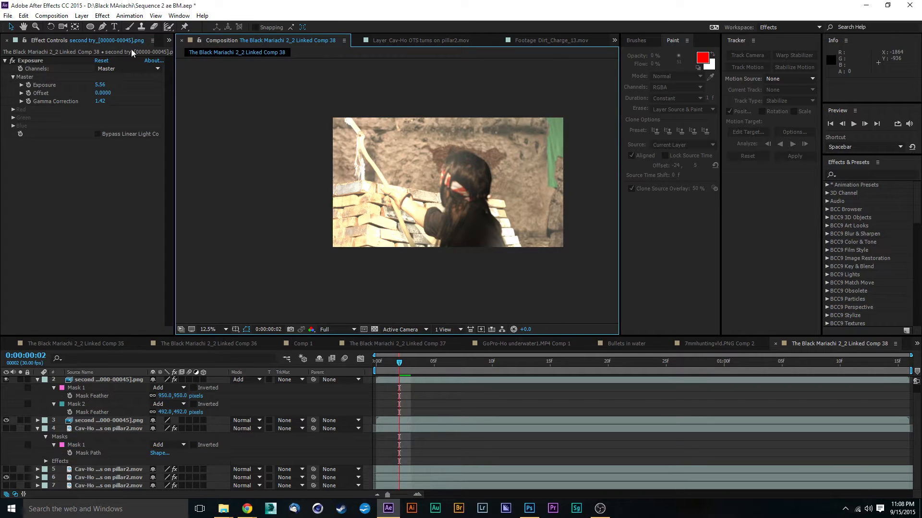
- Create a new black solid layer named "light source" at the composition's size
left_click(82, 15)
mouse_move(99, 27)
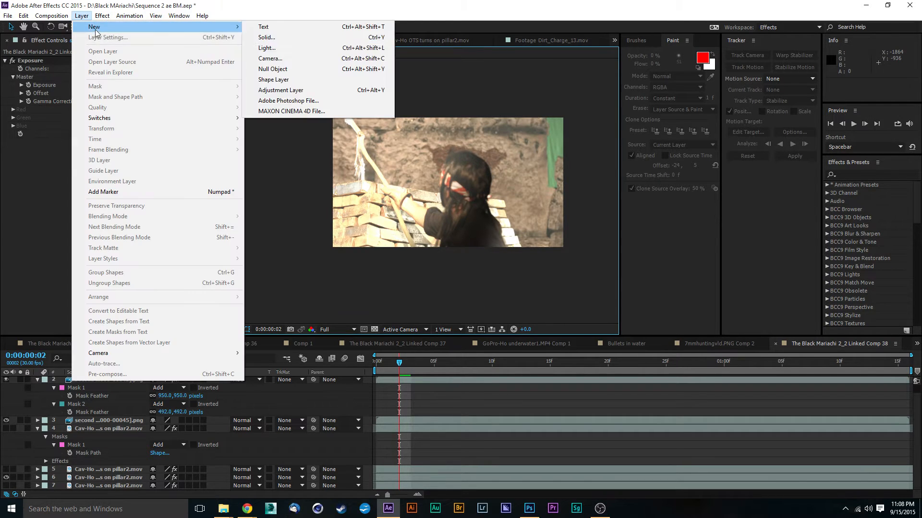
left_click(301, 39)
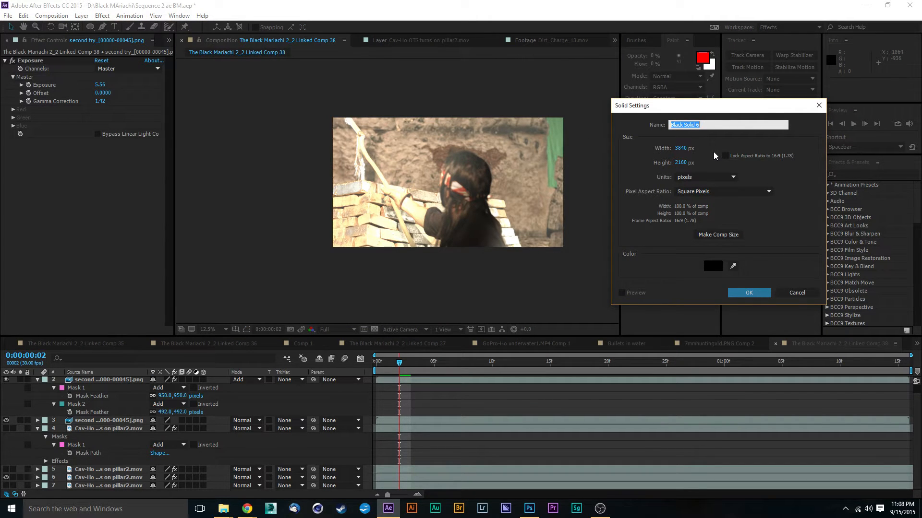
type("light source")
key("Return")
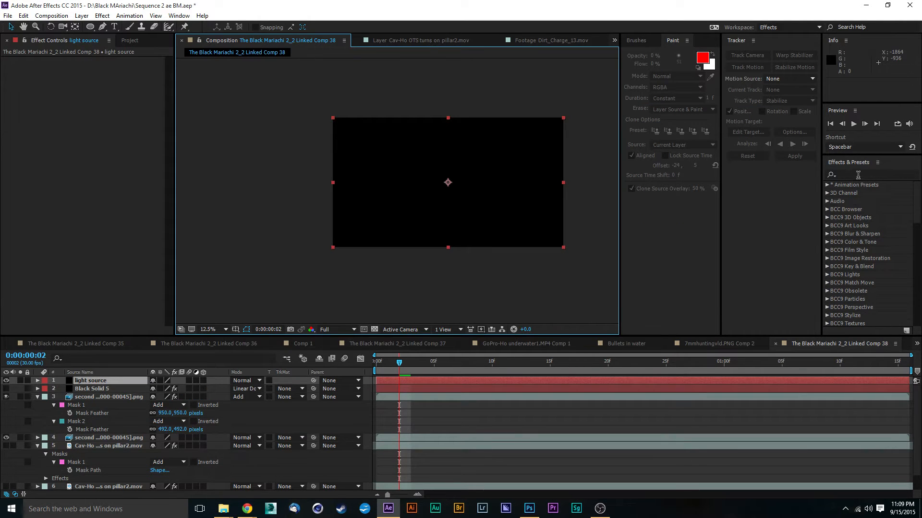
- Find the Fractal Noise effect and apply it to the light source layer
left_click(858, 174)
type("fractal noise")
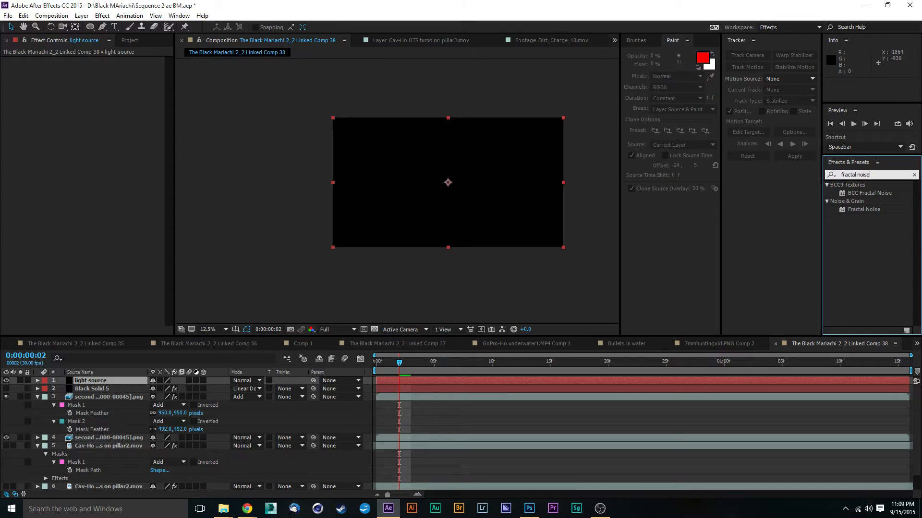
left_click_drag(843, 208, 440, 378)
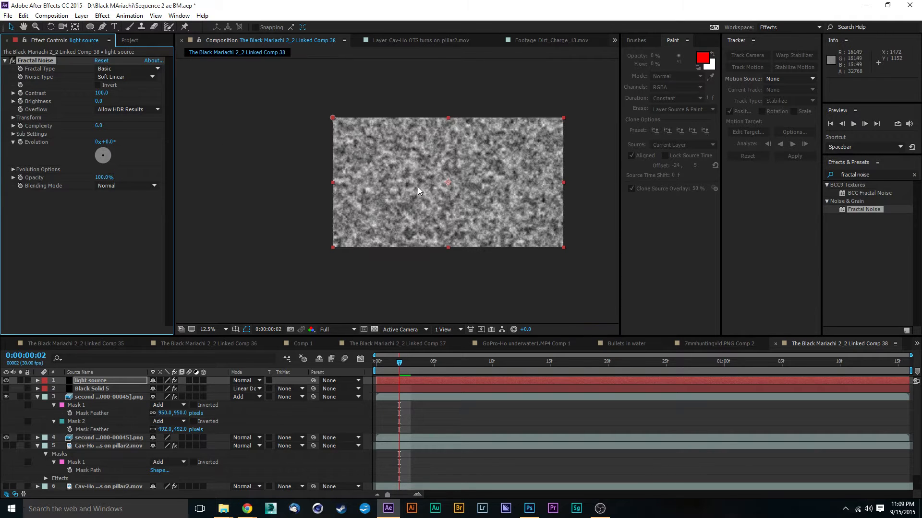
- Keyframe the Fractal Noise Evolution from 0 at the first frame to 2 full revolutions at 0:00:01:15
key("period")
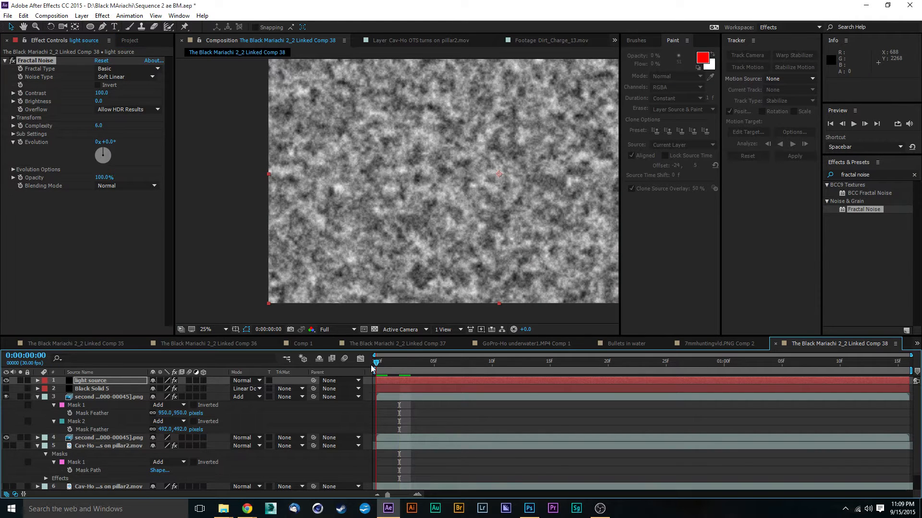
left_click(378, 366)
left_click_drag(459, 224, 452, 224)
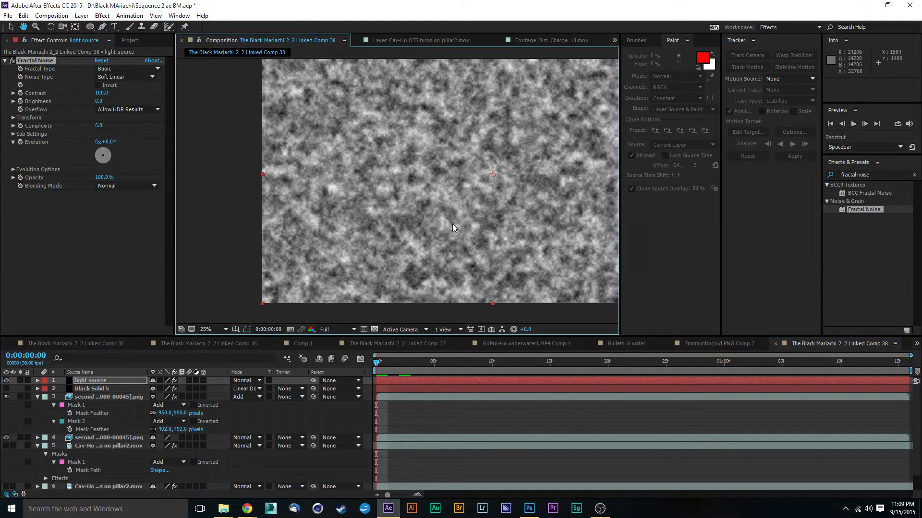
key("comma")
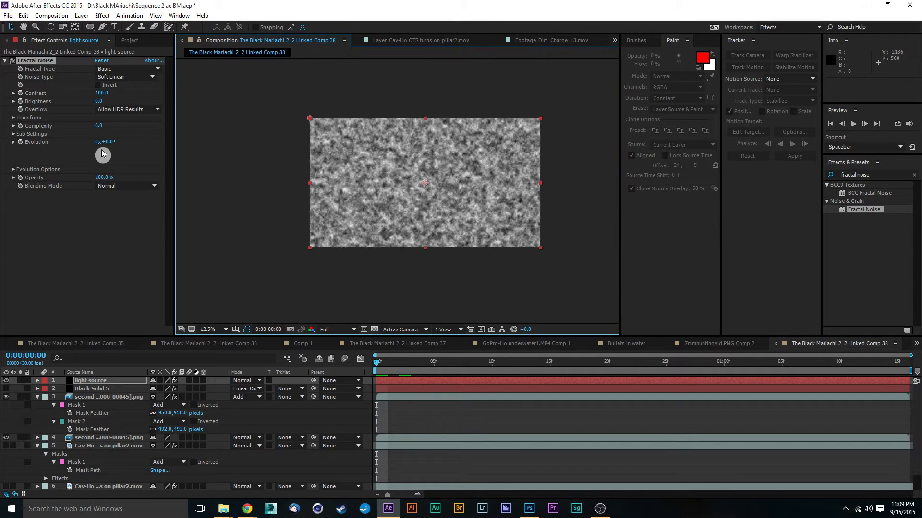
left_click(20, 142)
left_click_drag(773, 360, 914, 379)
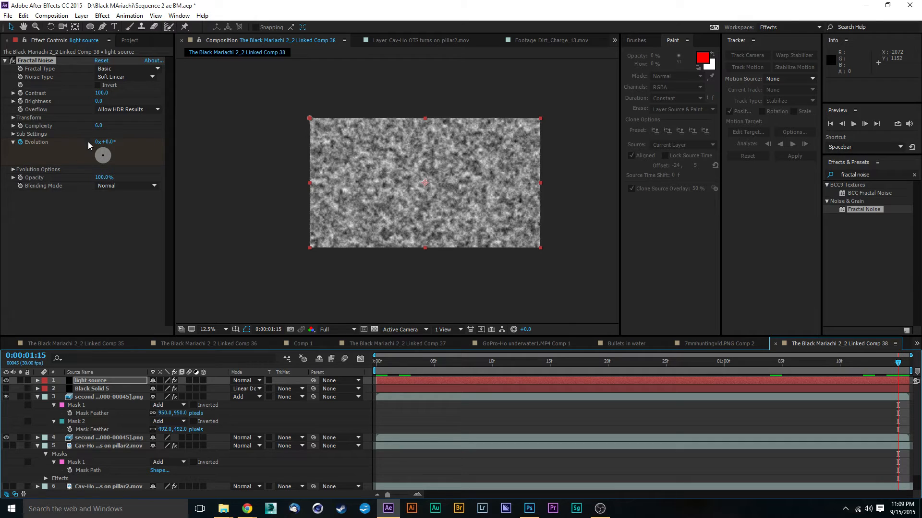
left_click(109, 142)
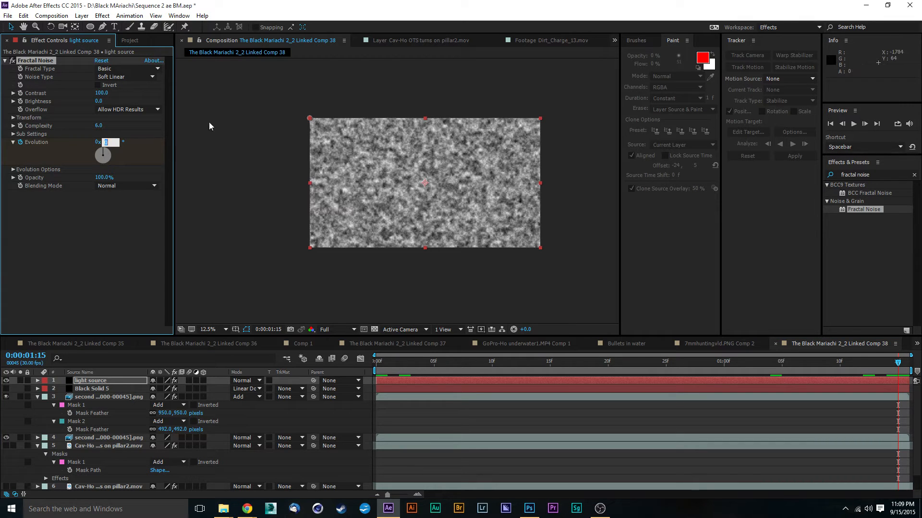
key("shift+Tab")
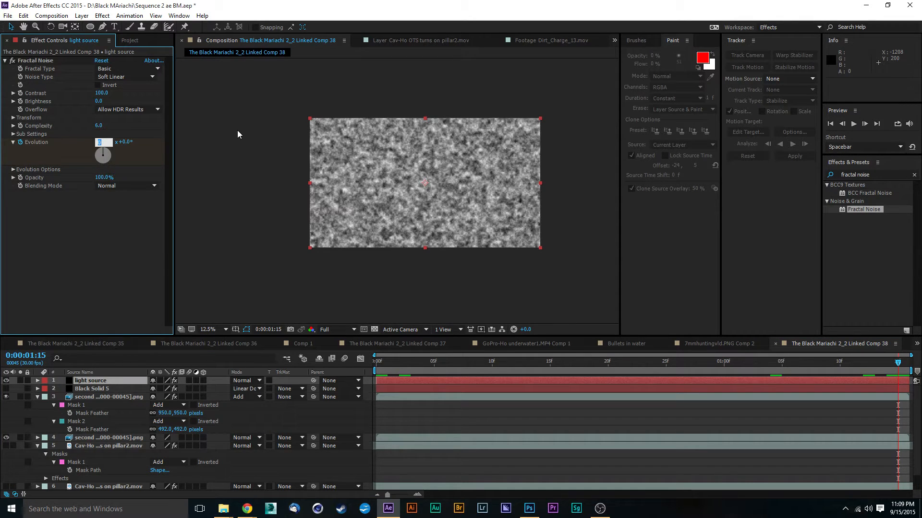
type("2")
key("Return")
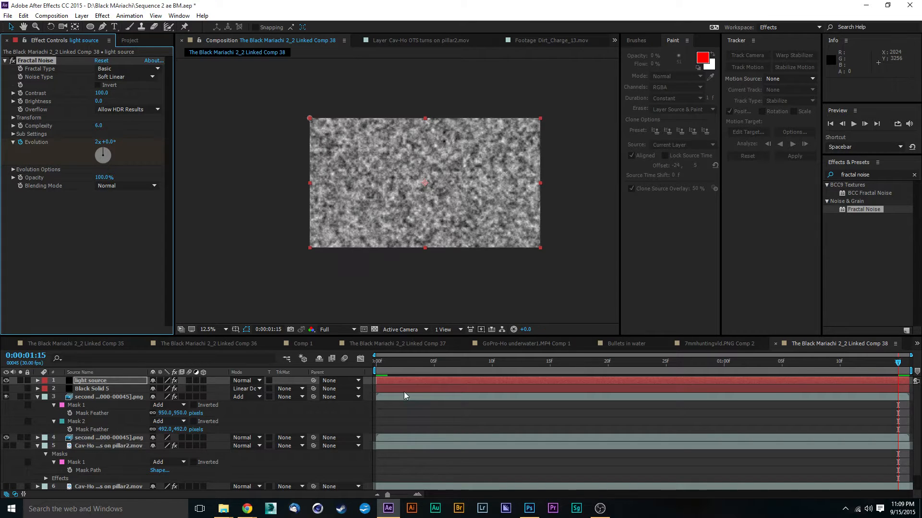
- Preview the evolving fractal noise from the start, and inspect its texture up close
key("space")
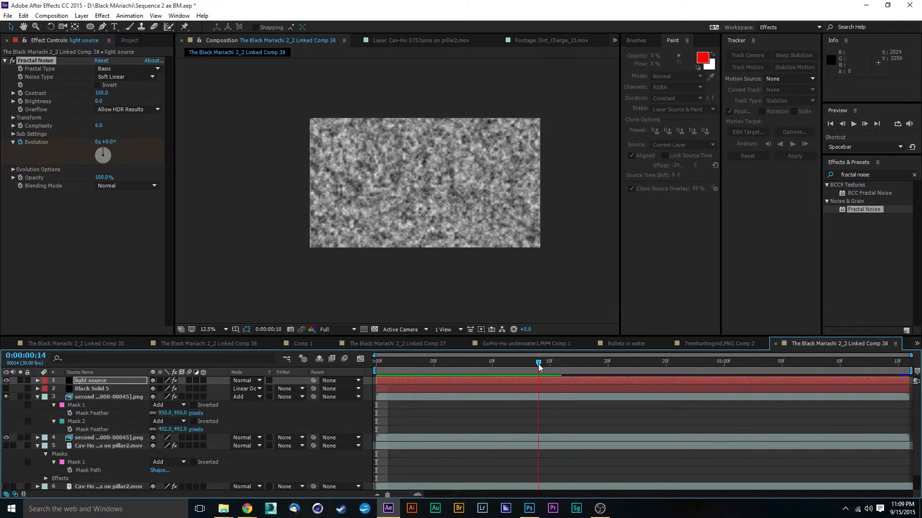
key("space")
key("period")
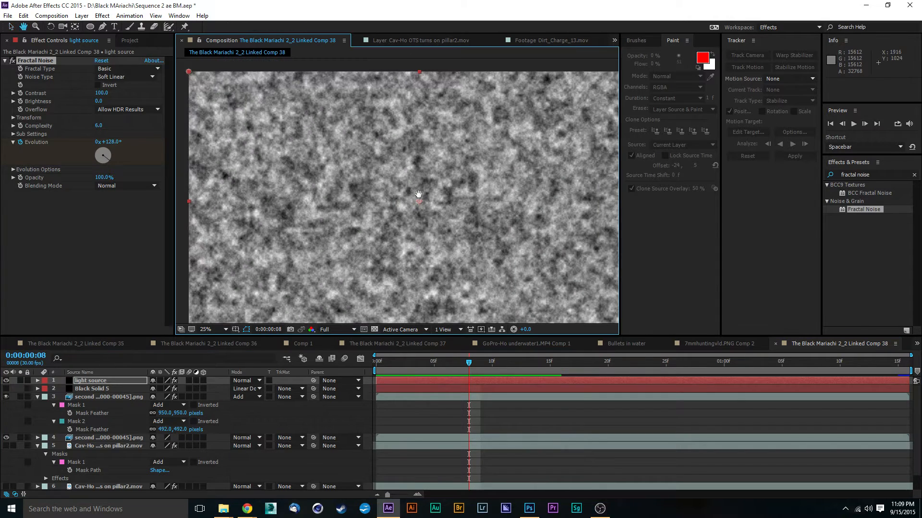
- Try the Linear noise type on the Fractal Noise effect, and return it to Soft Linear
left_click(123, 77)
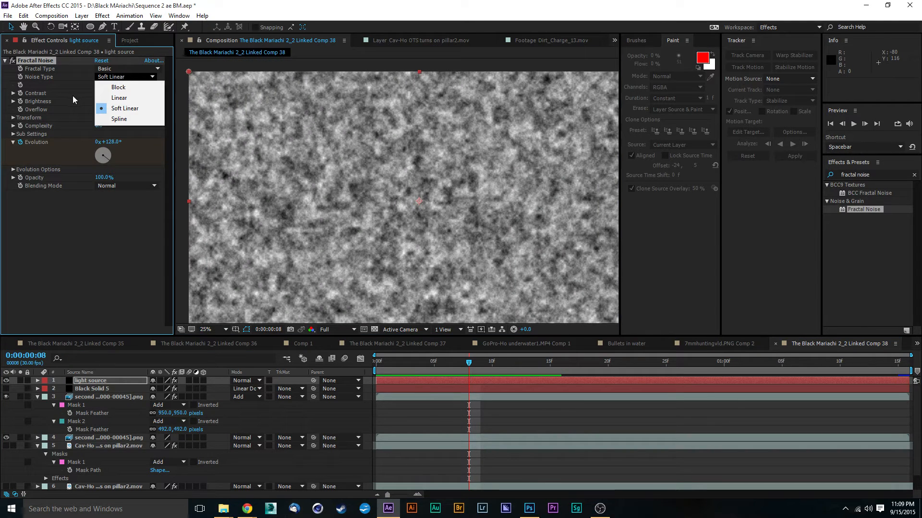
left_click(113, 98)
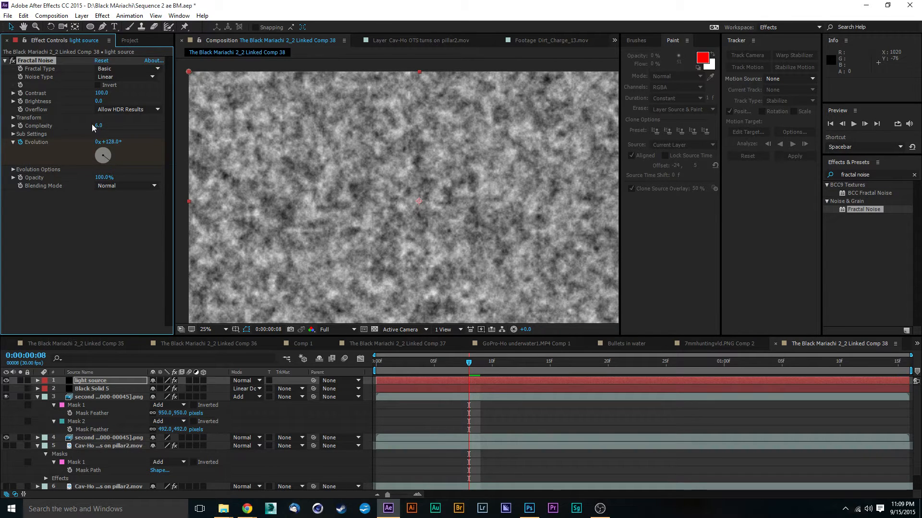
left_click(127, 77)
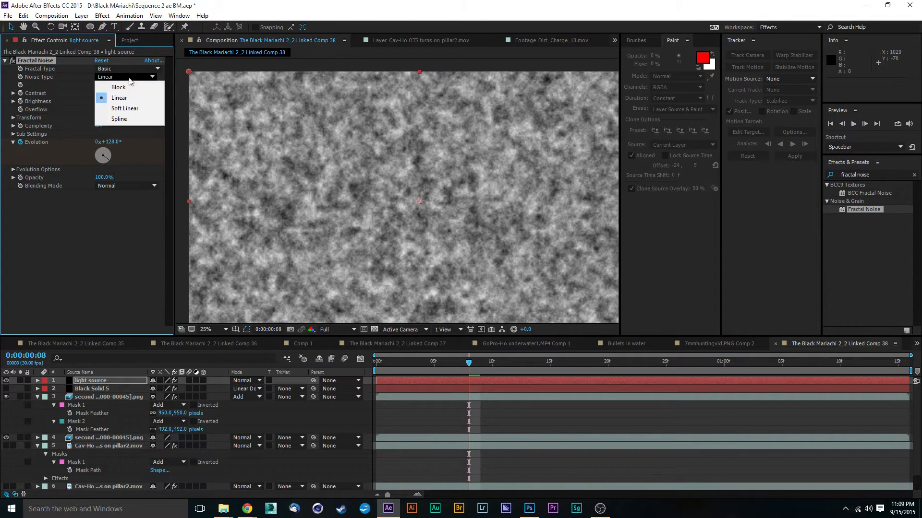
left_click(127, 109)
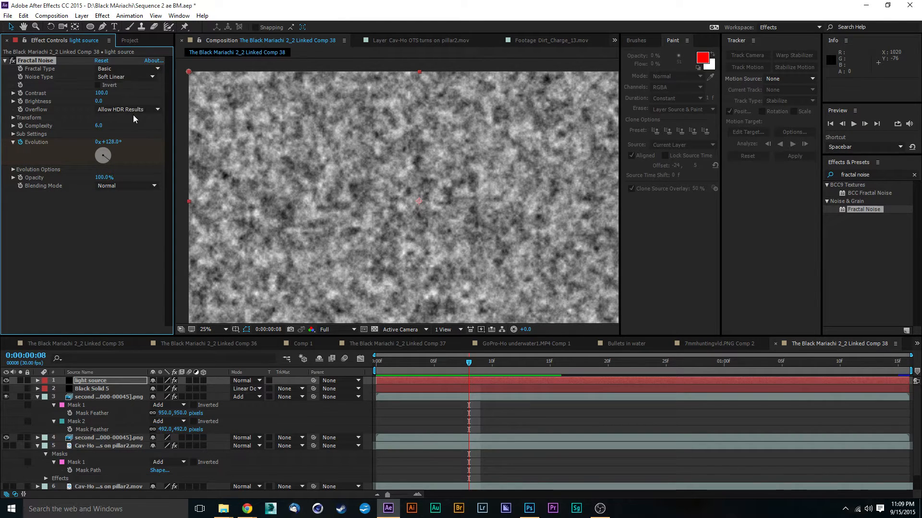
- Set the Fractal Noise's Fractal Type to Dynamic and its Noise Type to Linear
left_click(125, 69)
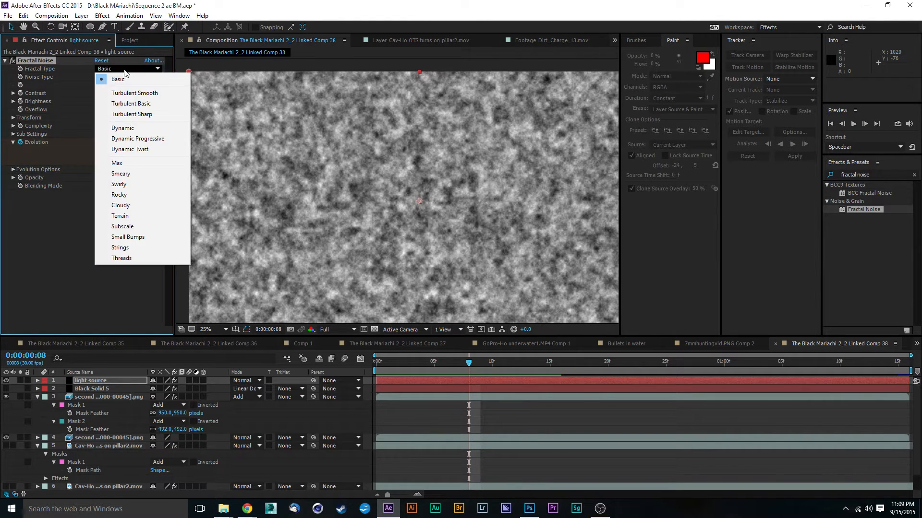
left_click(126, 128)
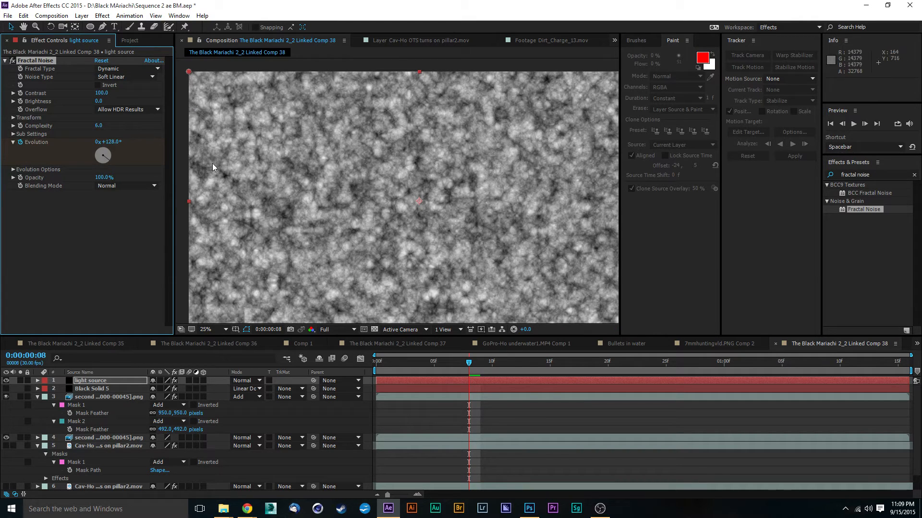
left_click(152, 78)
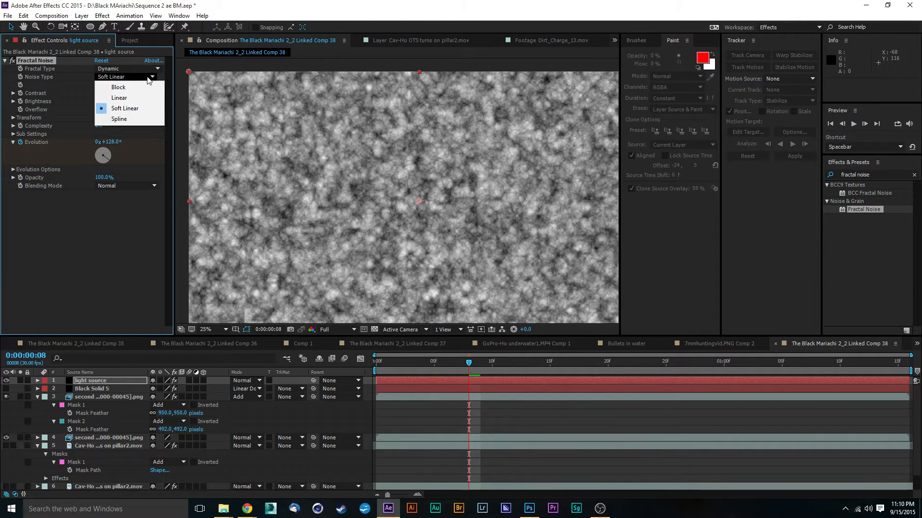
left_click(131, 99)
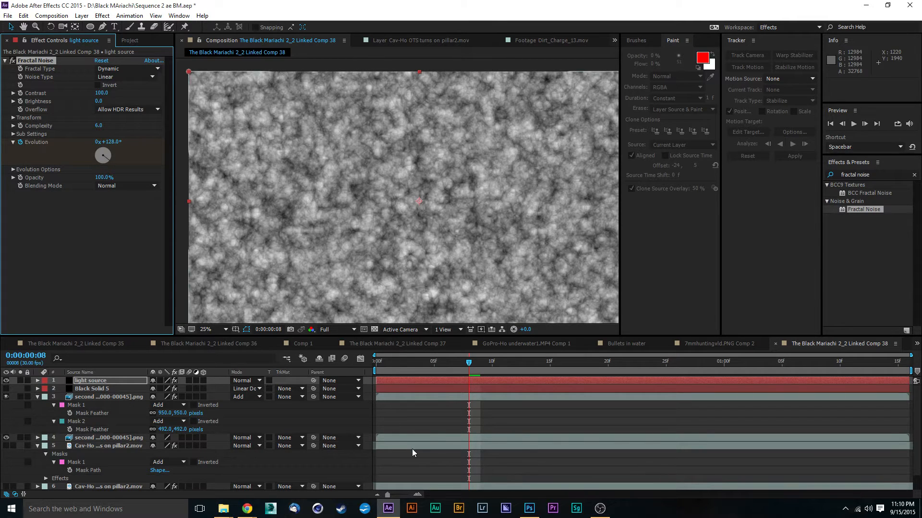
- Try the Max and Smeary fractal types on the light source layer, and settle on Swirly
left_click(153, 69)
left_click(134, 162)
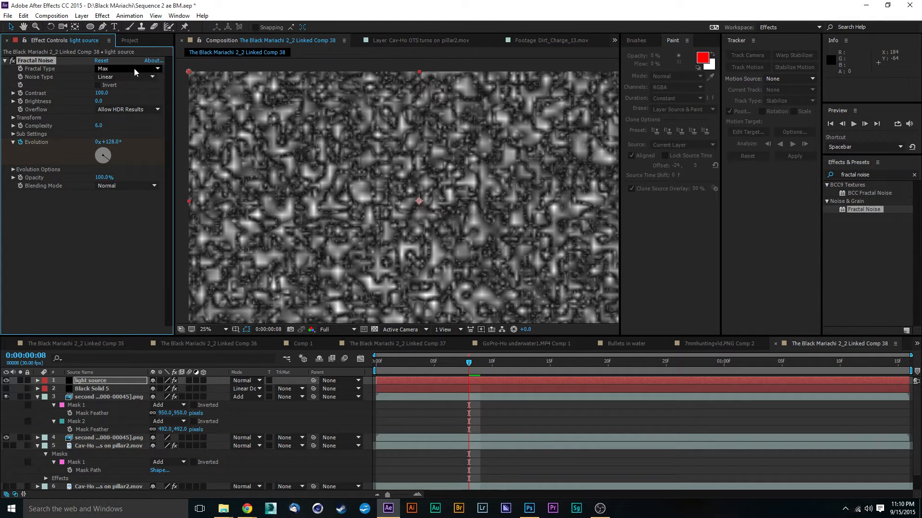
left_click(134, 69)
left_click(136, 173)
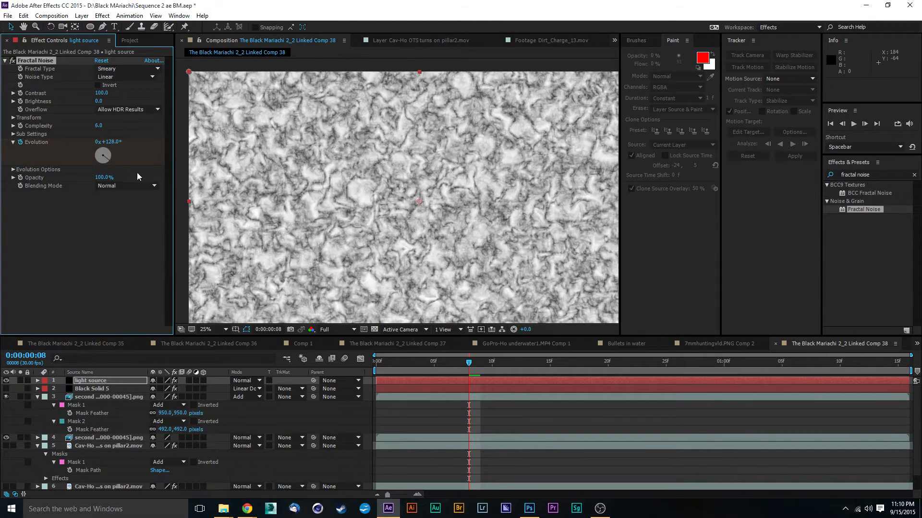
left_click(139, 69)
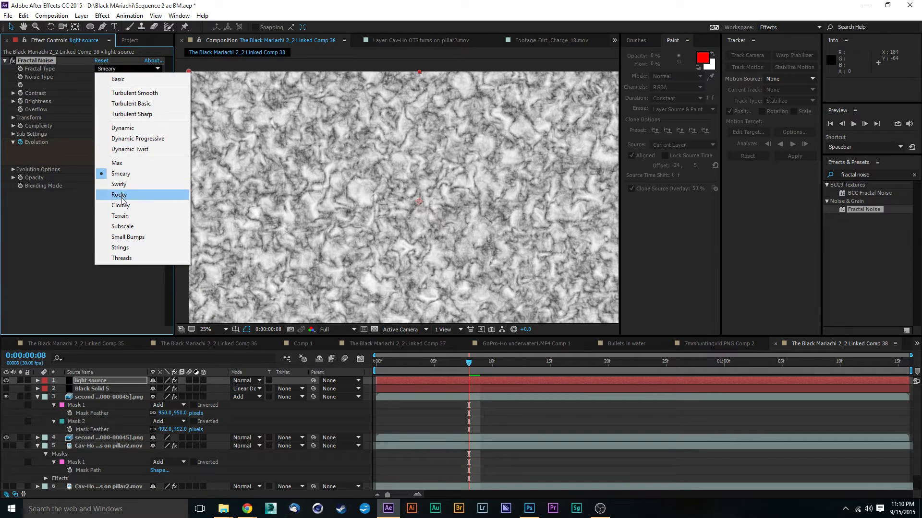
left_click(129, 184)
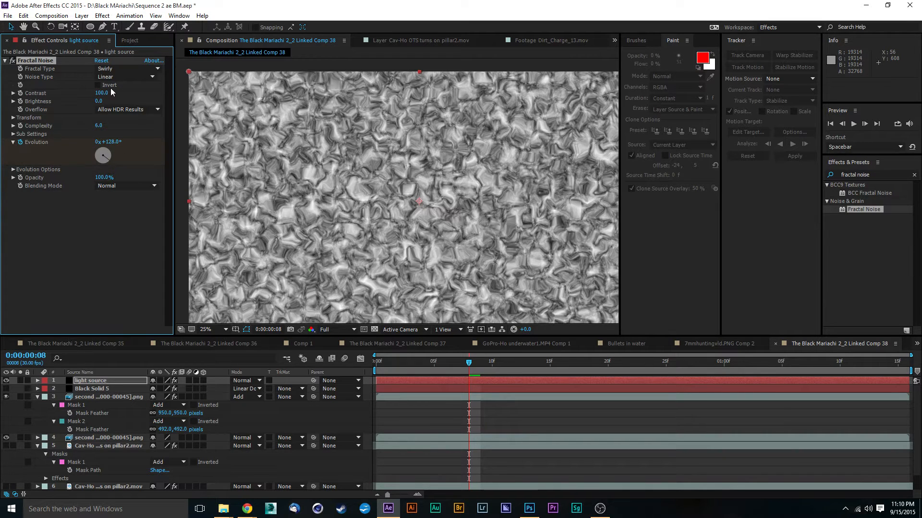
- Adjust the Fractal Noise to Contrast 472 and Brightness -288 so bright specks stand out on black
left_click_drag(99, 101, 128, 94)
left_click_drag(128, 94, 51, 109)
left_click_drag(2, 179, 3, 244)
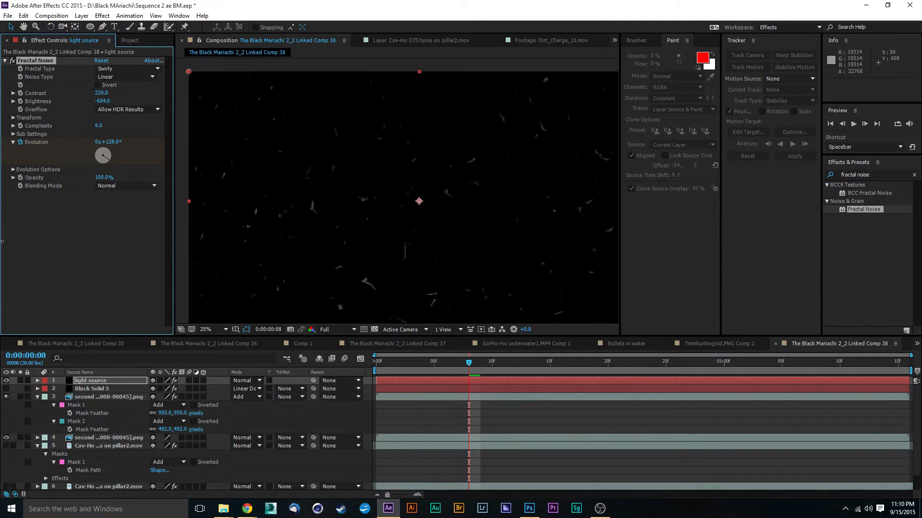
left_click_drag(103, 93, 192, 97)
left_click_drag(103, 102, 172, 109)
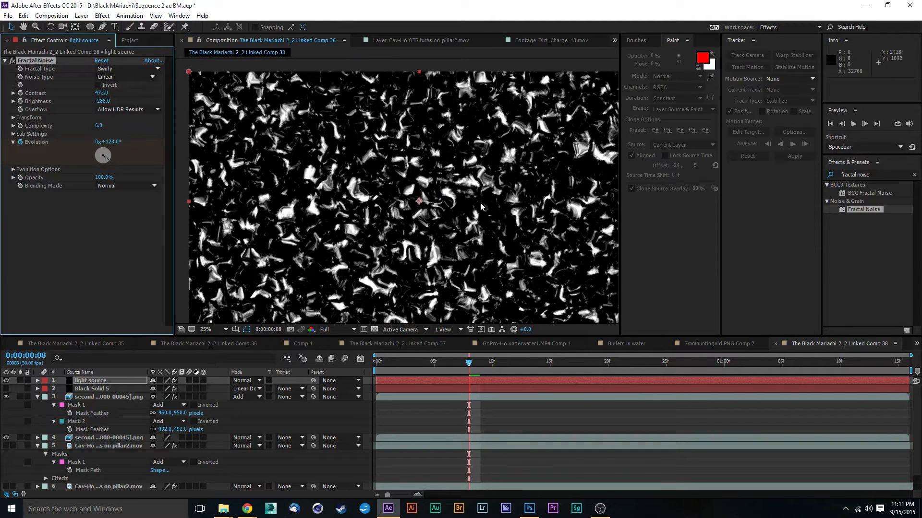
- Play back the high-contrast swirly noise several times to examine its motion, and return to the first frame
scroll(481, 207, "down", 2)
scroll(433, 310, "up", 1)
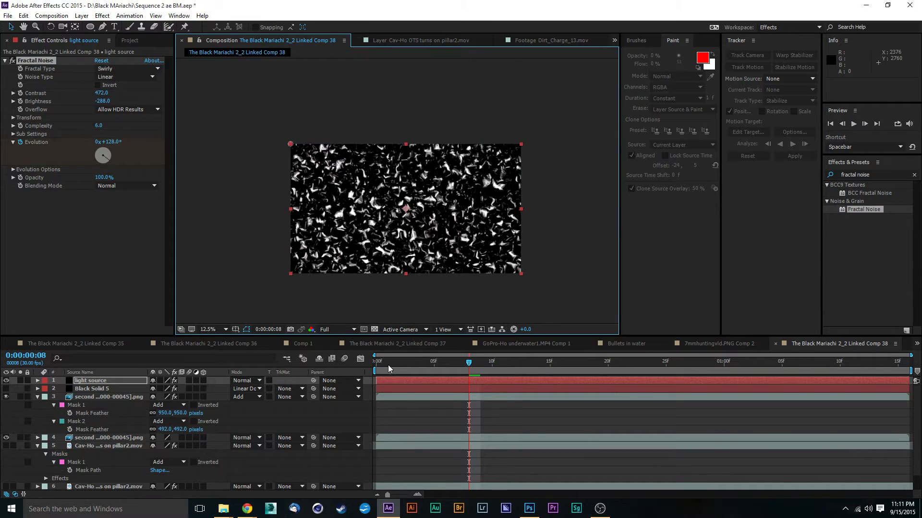
key("space")
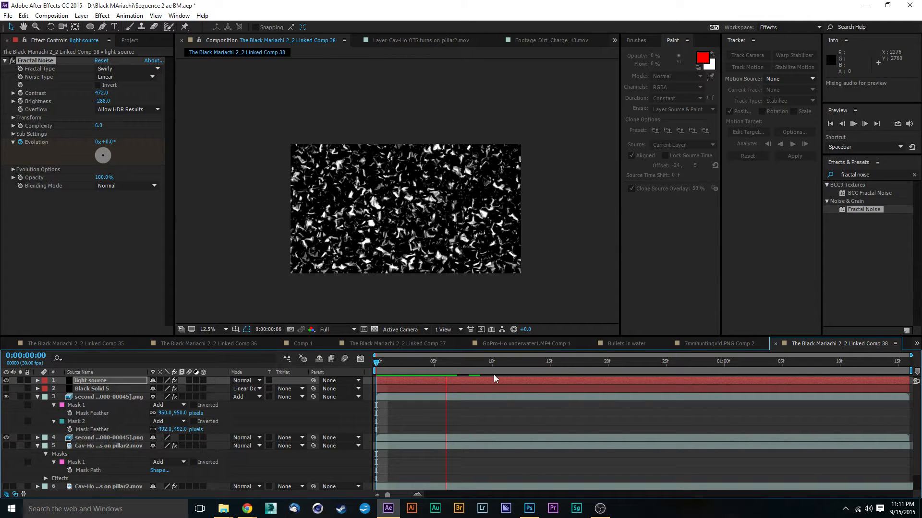
left_click_drag(422, 363, 406, 367)
key("space")
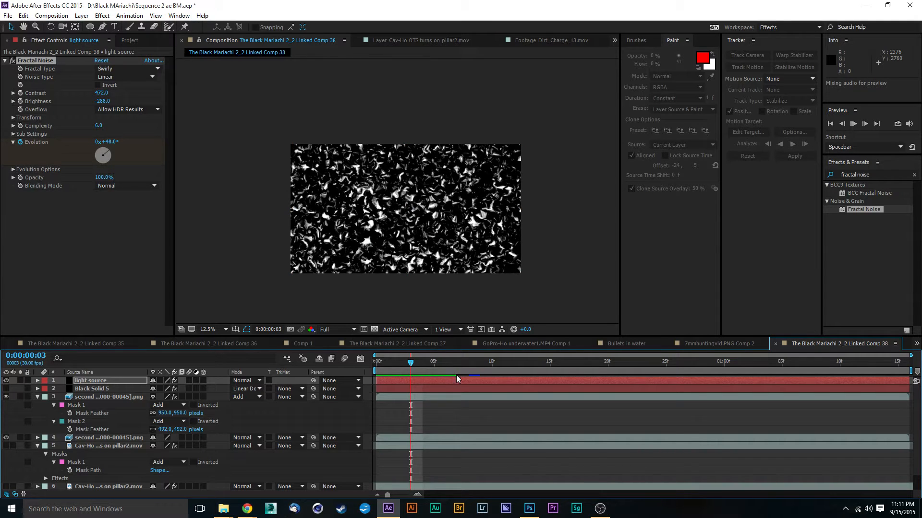
left_click_drag(439, 365, 387, 373)
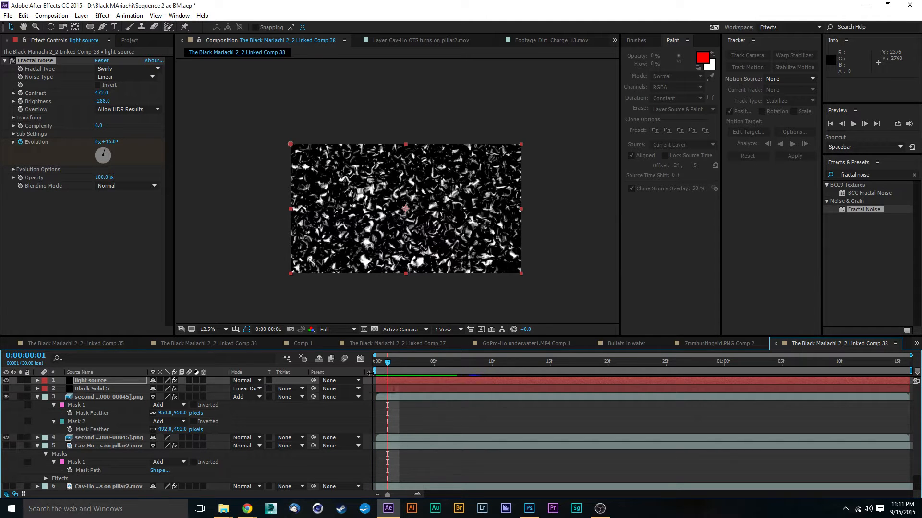
key("space")
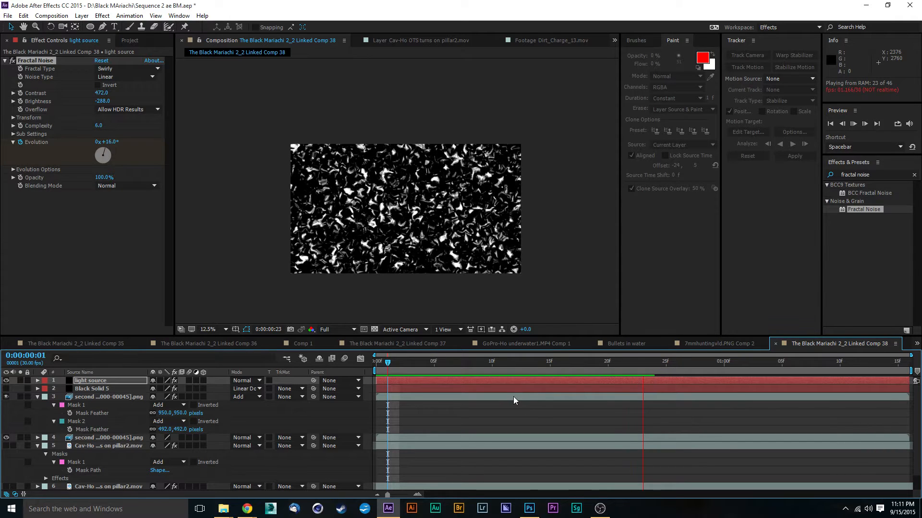
left_click_drag(531, 363, 423, 359)
key("space")
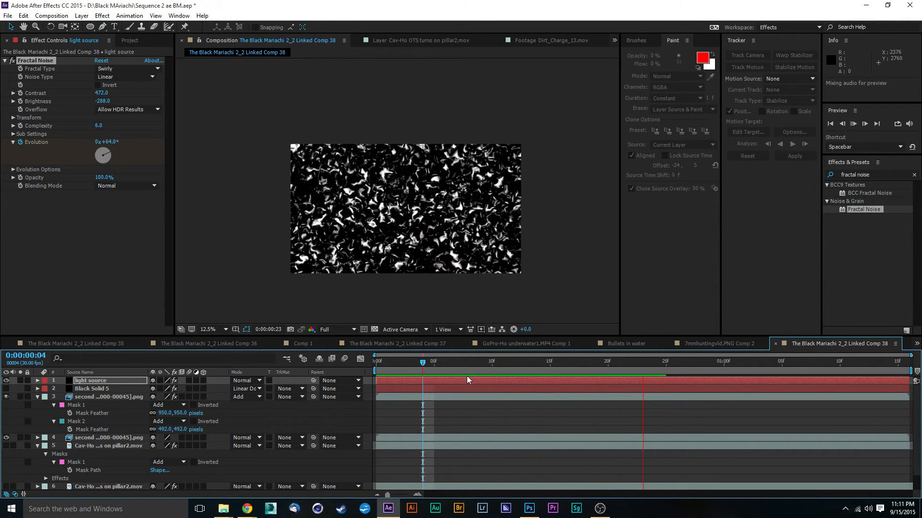
key("space")
key("Home")
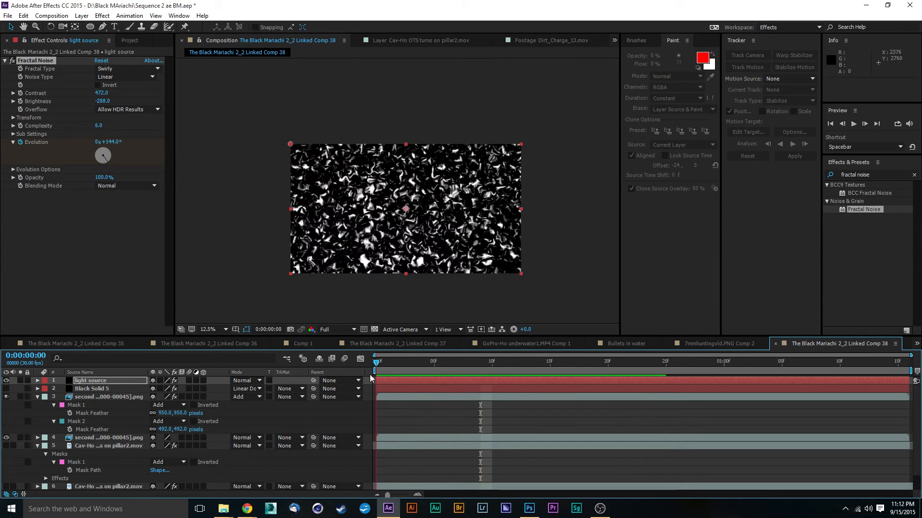
- Move the light source layer below the masked pillar footage layer and make that masked pillar layer visible
left_click_drag(91, 382, 93, 463)
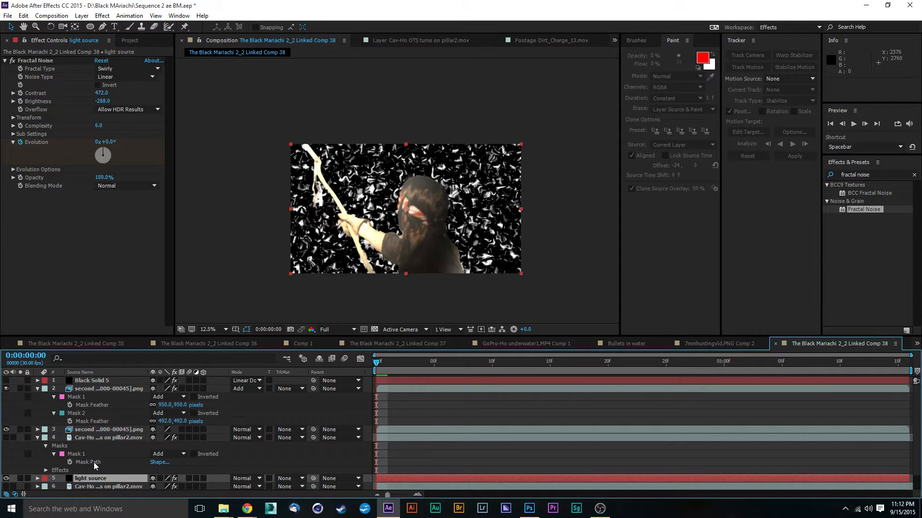
scroll(154, 390, "down", 2)
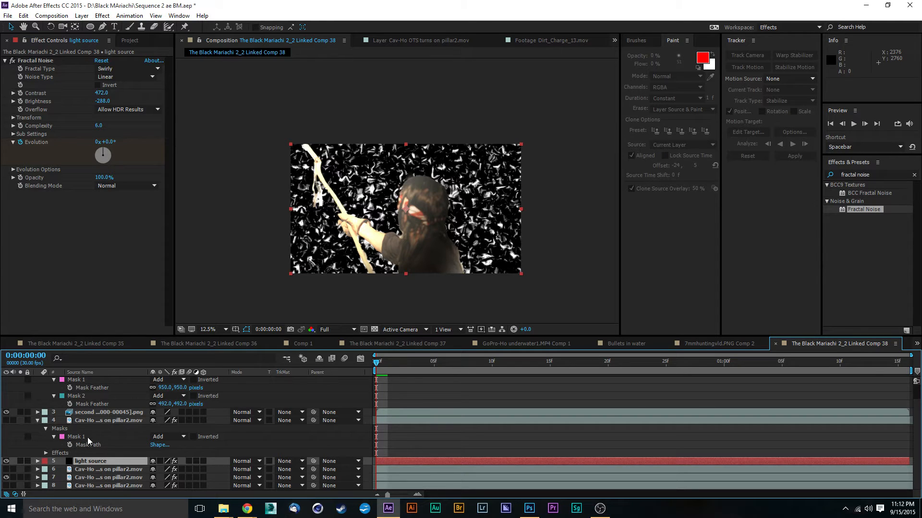
left_click(6, 421)
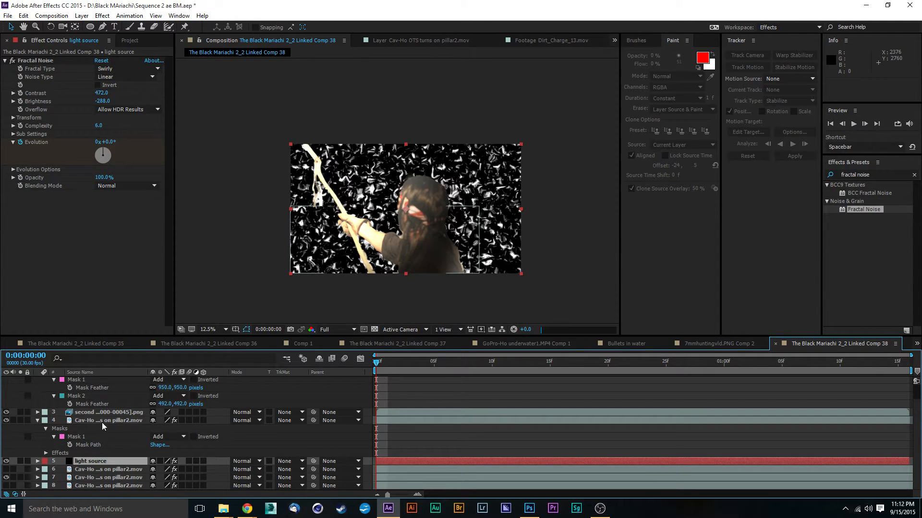
left_click(119, 421)
left_click(243, 232)
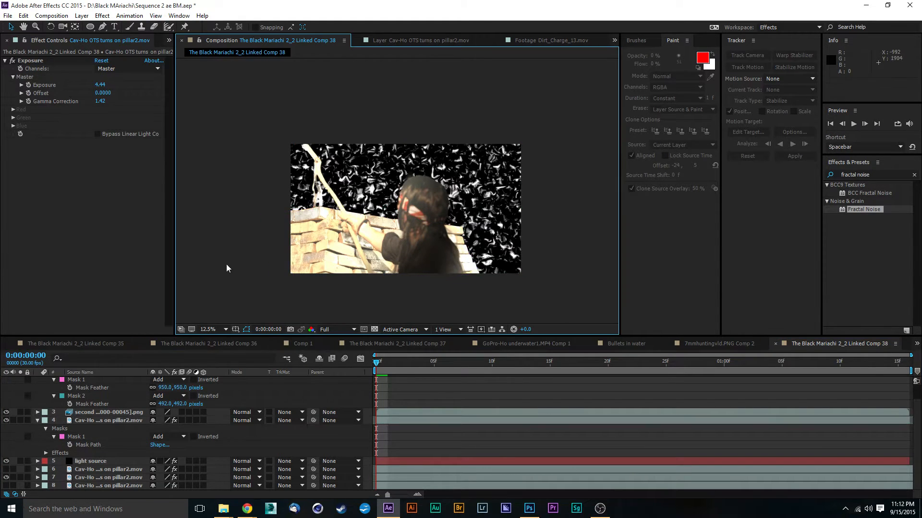
- Draw a closed five-point Pen mask on the light source layer around the brick pillar, extending past the frame's lower-left edges
scroll(344, 261, "up", 4)
scroll(323, 254, "down", 4)
left_click(102, 27)
key("period")
key("comma")
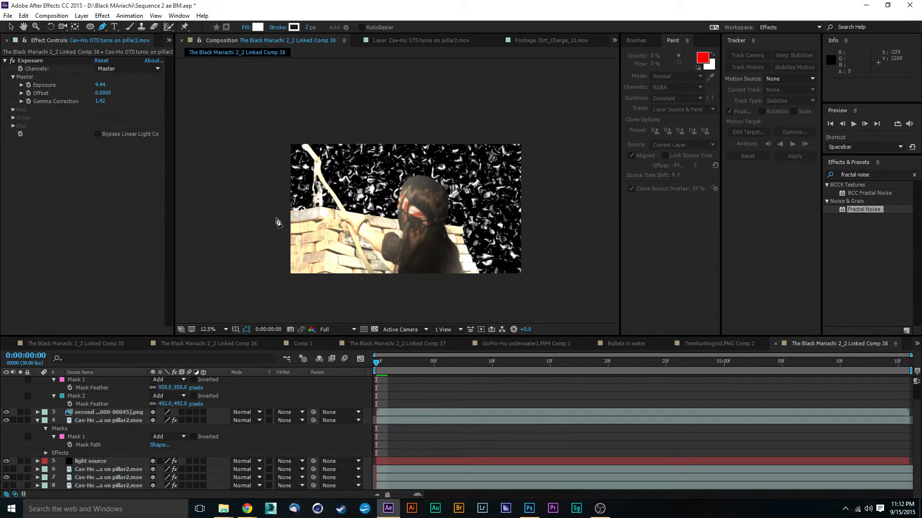
left_click(285, 216)
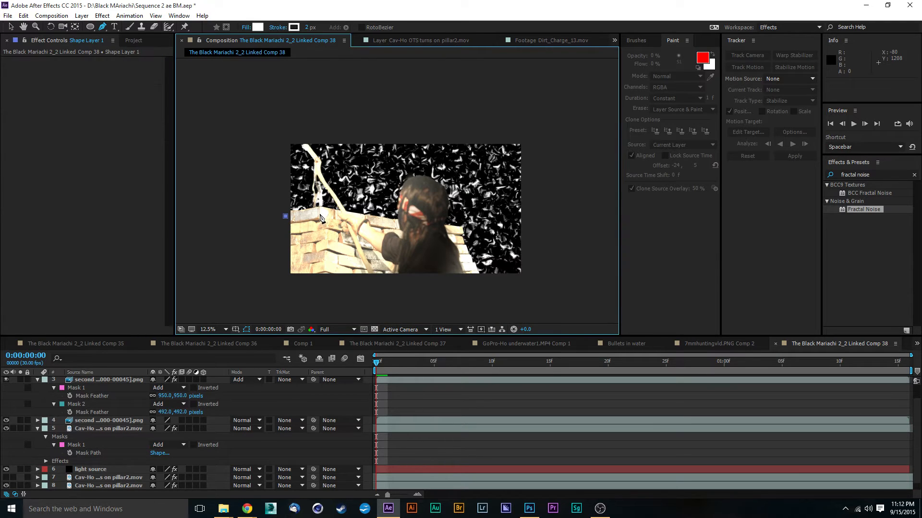
key("ctrl+z")
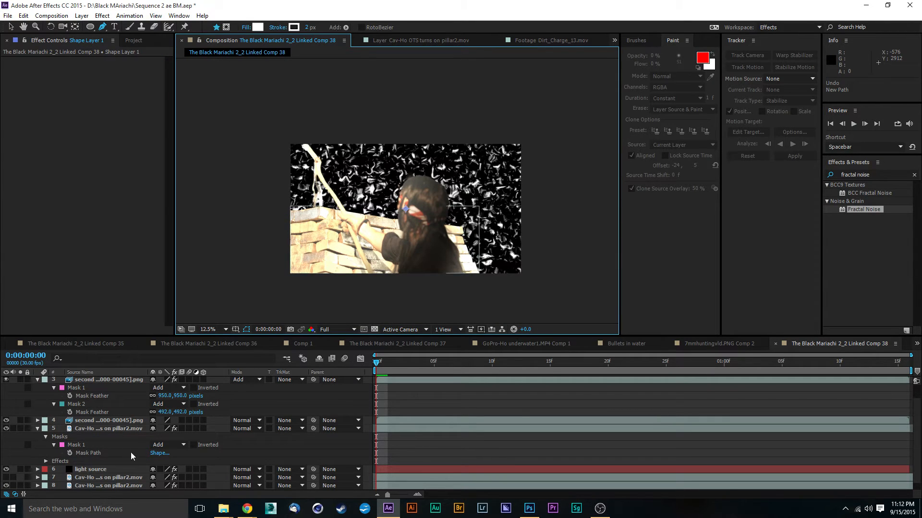
left_click(110, 467)
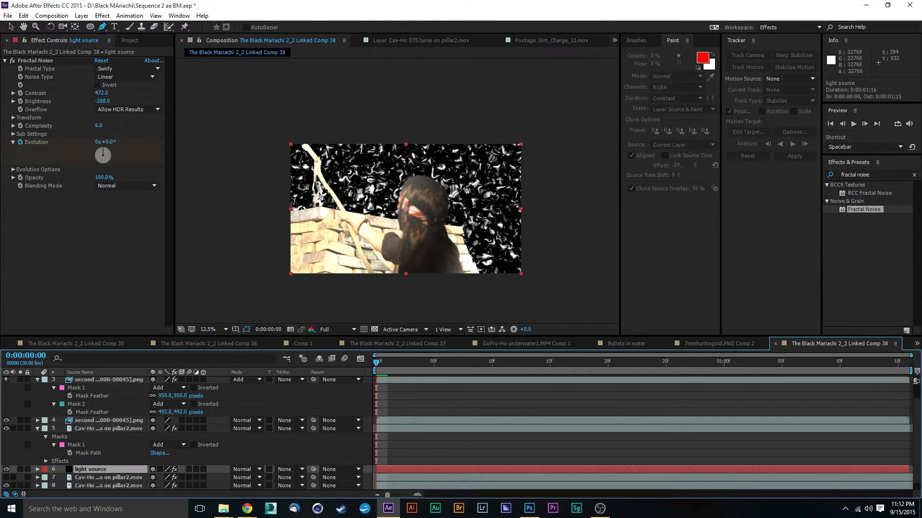
left_click(285, 216)
left_click(321, 211)
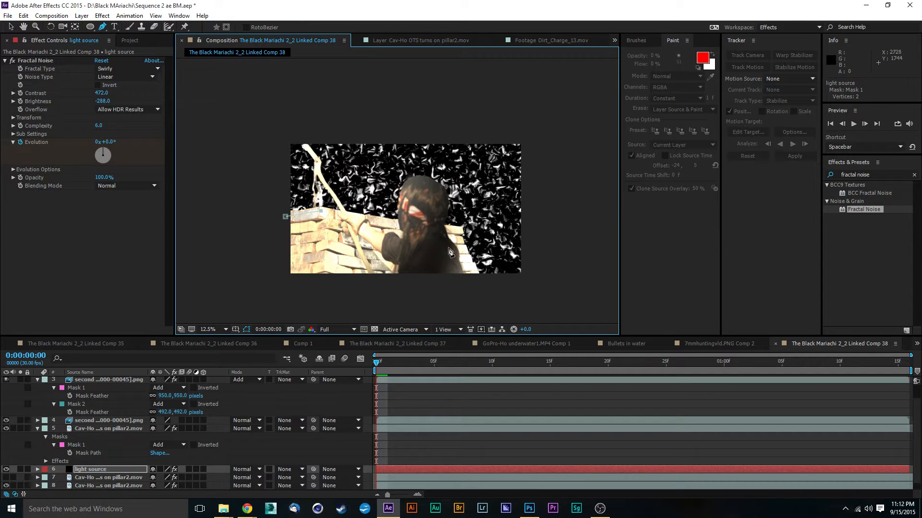
left_click(459, 235)
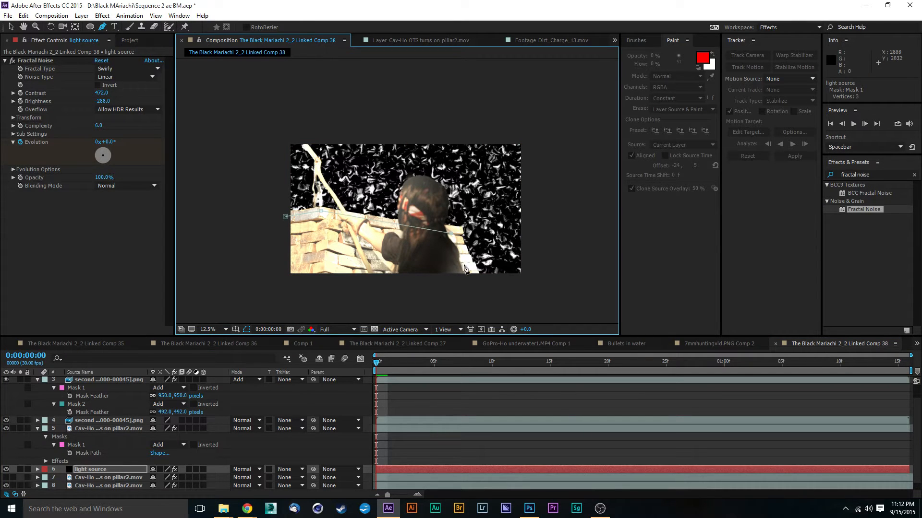
left_click(475, 291)
left_click(282, 287)
left_click(286, 217)
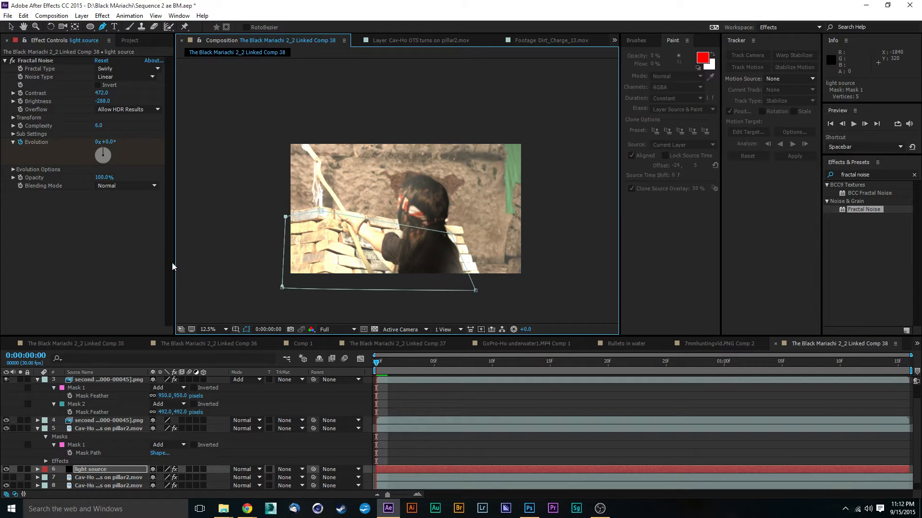
- Pre-compose the light source layer as light source Comp 1, moving all attributes into the new composition
left_click(81, 16)
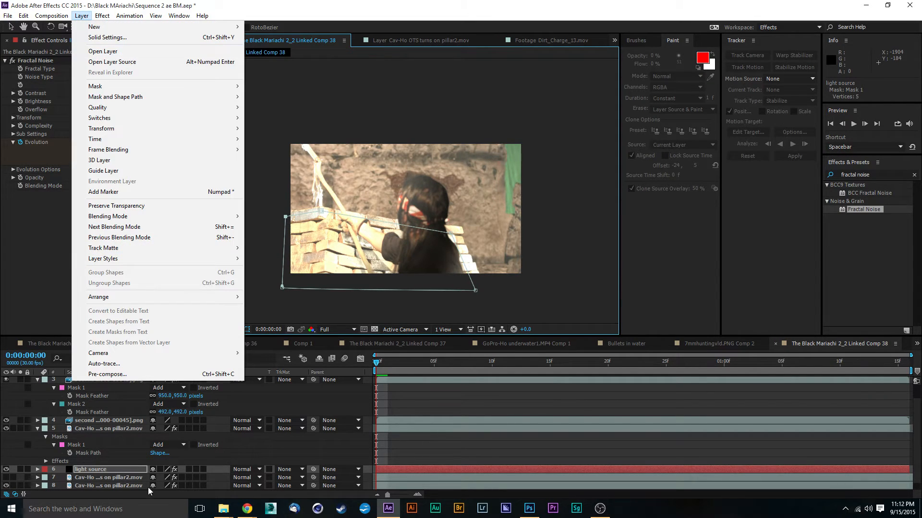
left_click(107, 374)
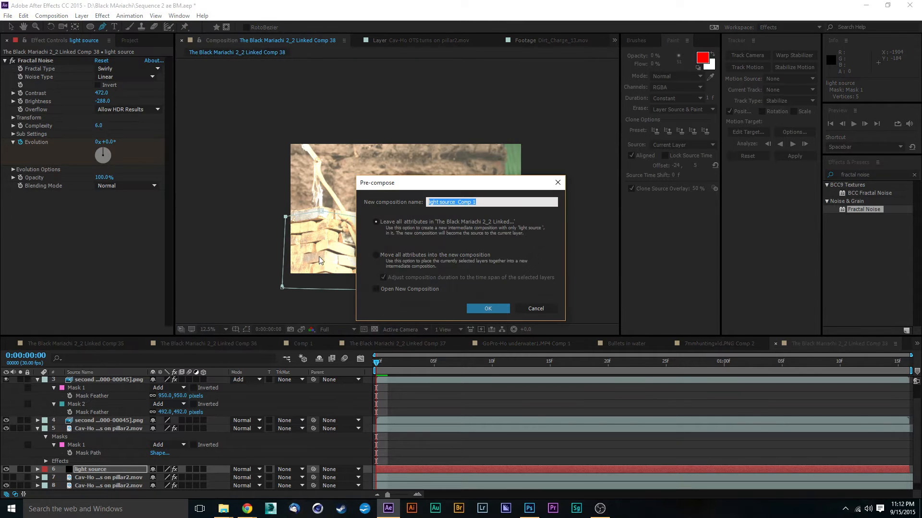
left_click(388, 263)
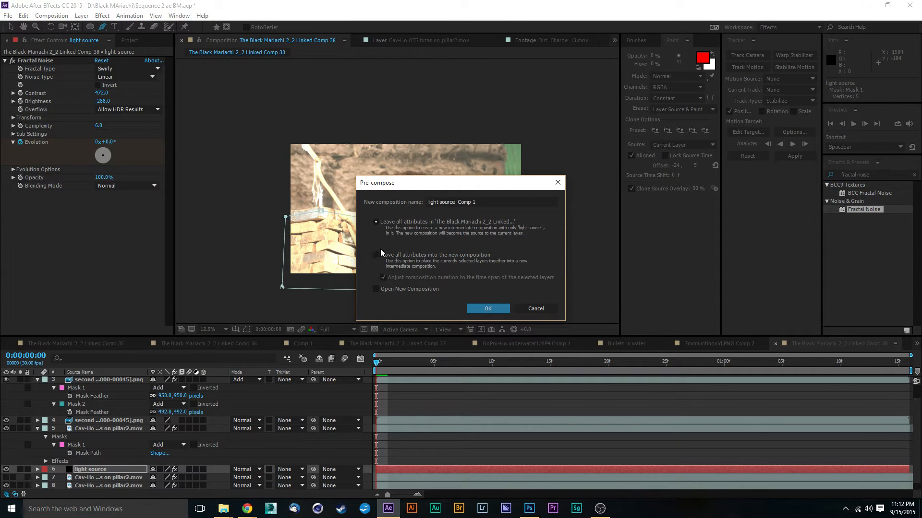
left_click(377, 251)
left_click(482, 310)
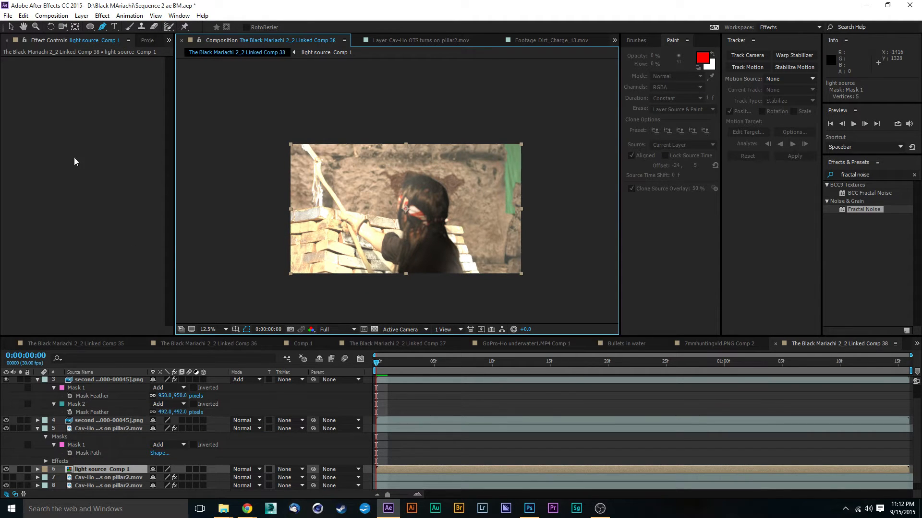
- Search the effects for "shine" and apply Trapcode Shine to the light source Comp 1 layer
left_click(11, 28)
left_click(90, 446)
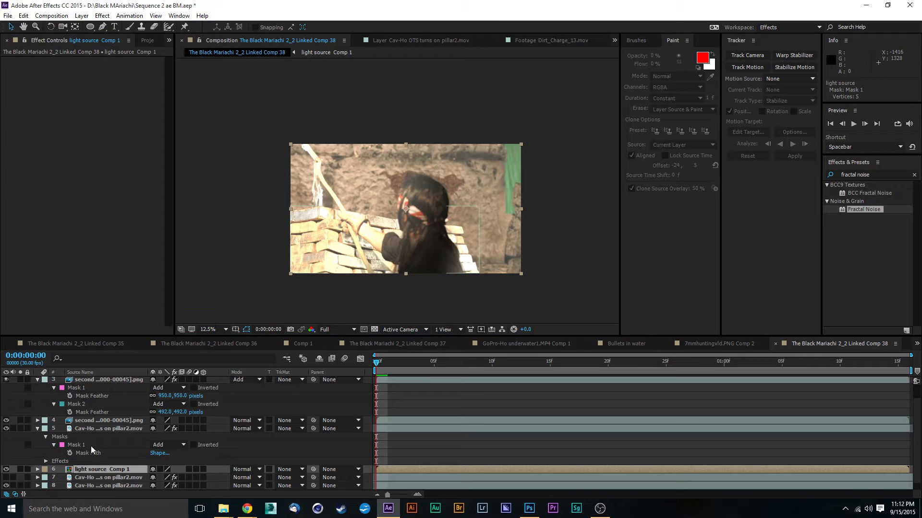
left_click(111, 470)
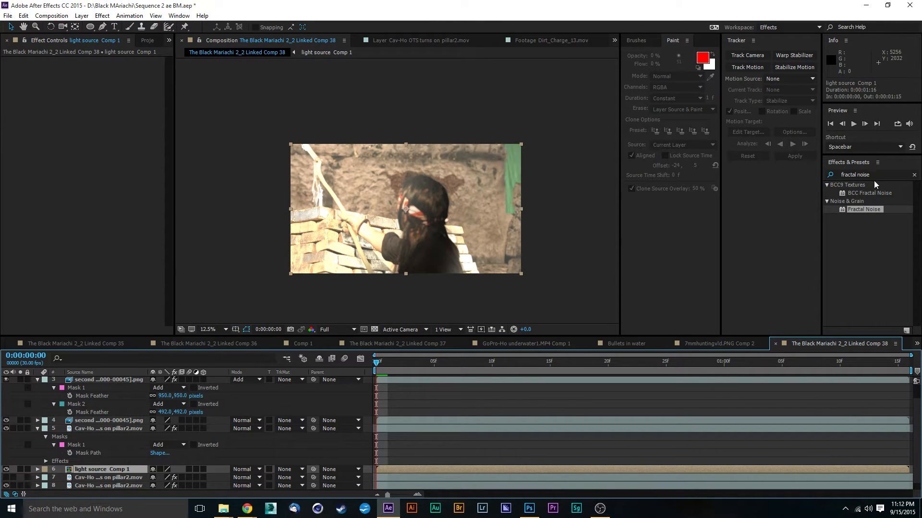
left_click_drag(876, 174, 787, 167)
key("BackSpace")
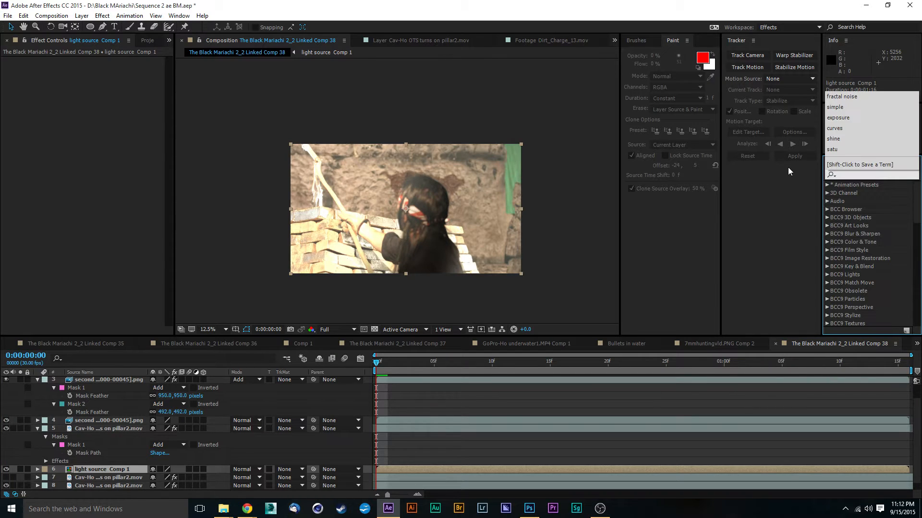
type("shine")
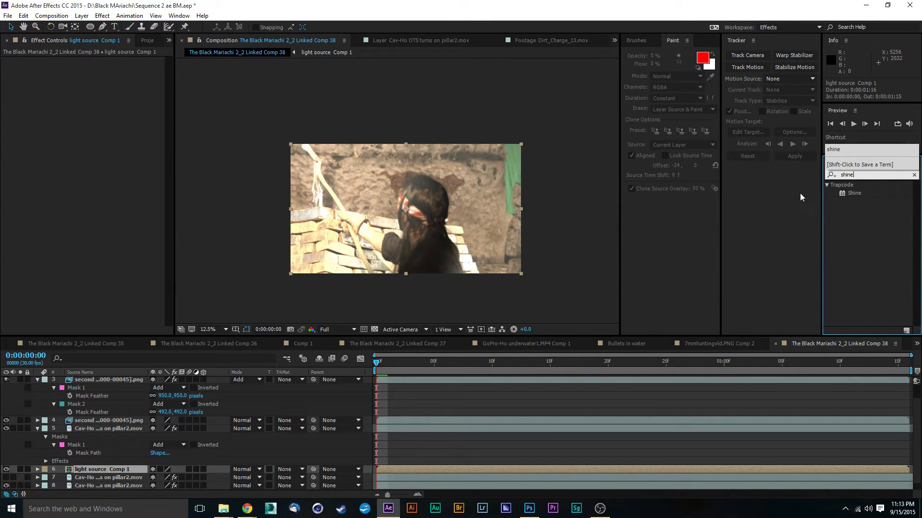
left_click_drag(847, 195, 112, 469)
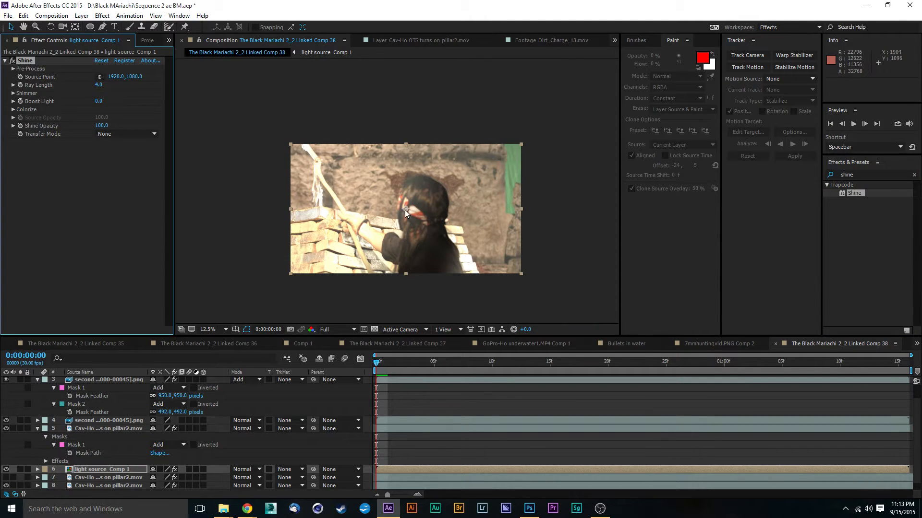
- Move Shine's source point to about 1856, 1728 and set the light source Comp 1 layer's blending mode to Add
left_click_drag(406, 208, 373, 244)
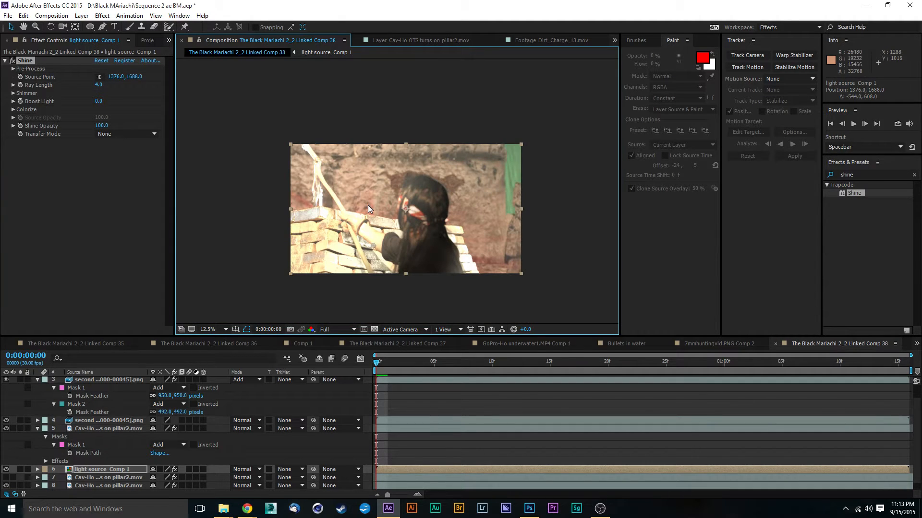
left_click_drag(373, 248, 402, 249)
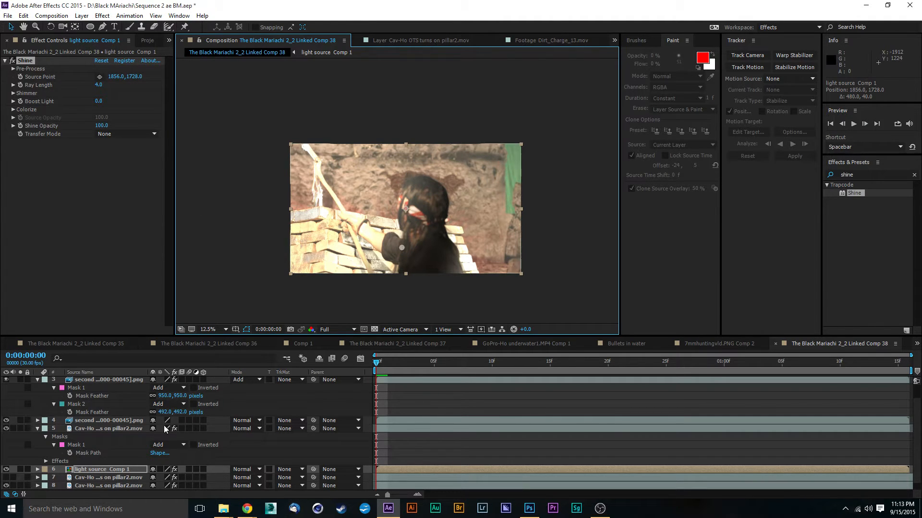
left_click(246, 470)
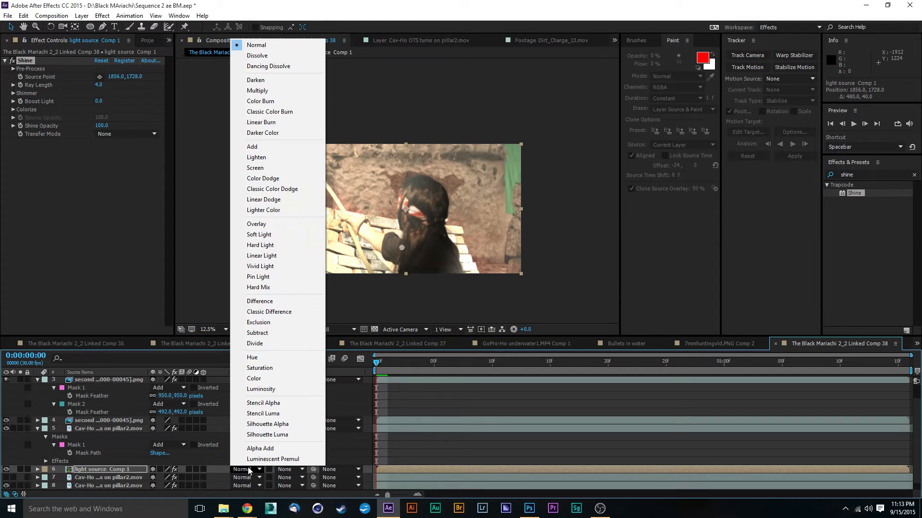
left_click(279, 148)
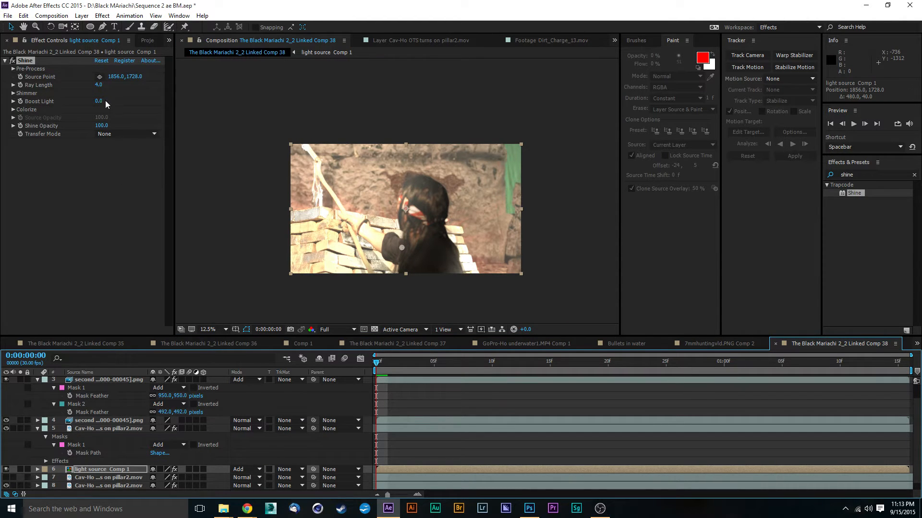
- Raise Shine's Boost Light to 35.5 and move its source point below the frame to about 1352, 2544
left_click_drag(105, 99, 146, 103)
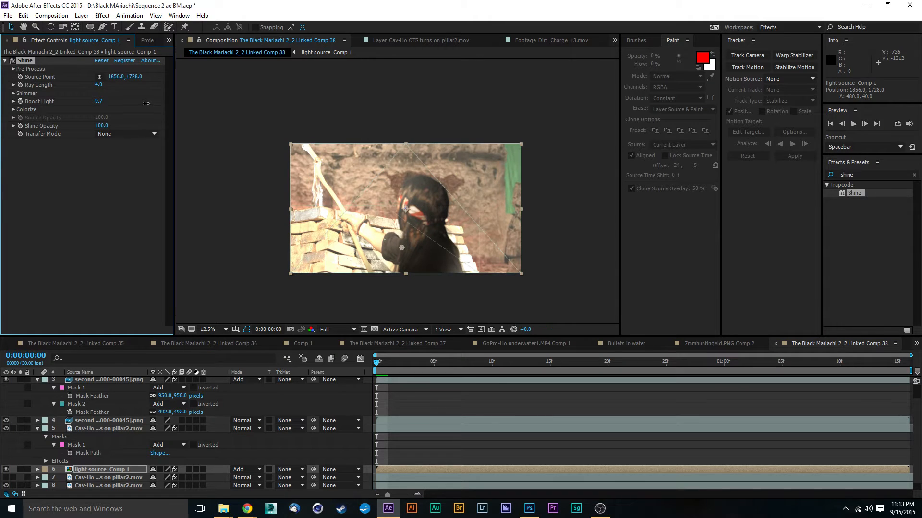
left_click_drag(146, 103, 270, 103)
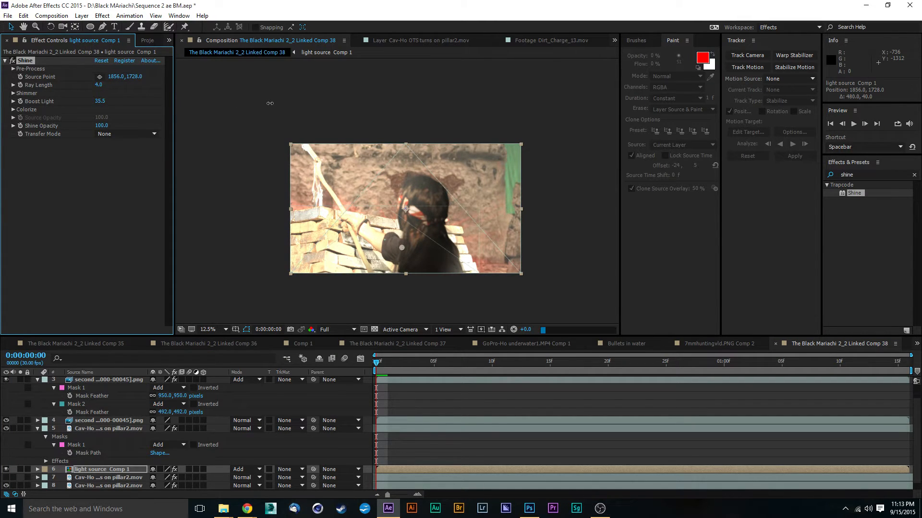
right_click(270, 104)
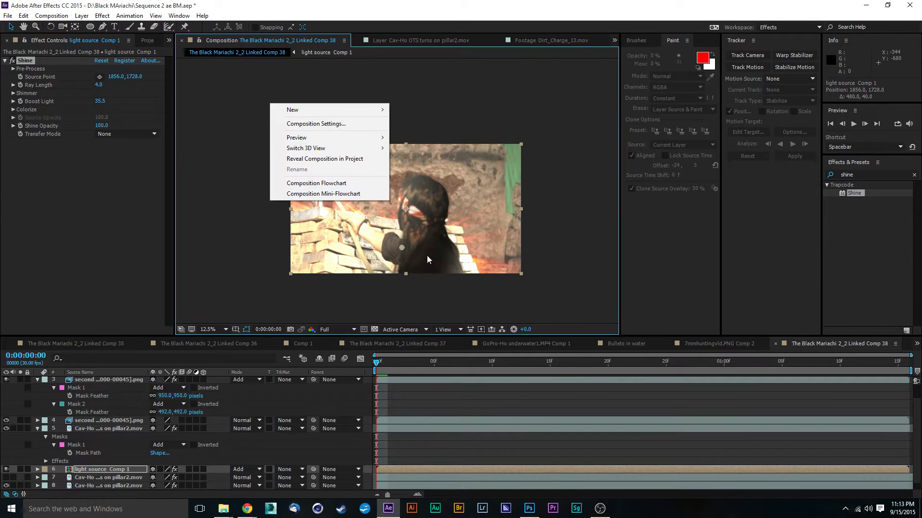
left_click(402, 249)
left_click_drag(402, 253, 373, 297)
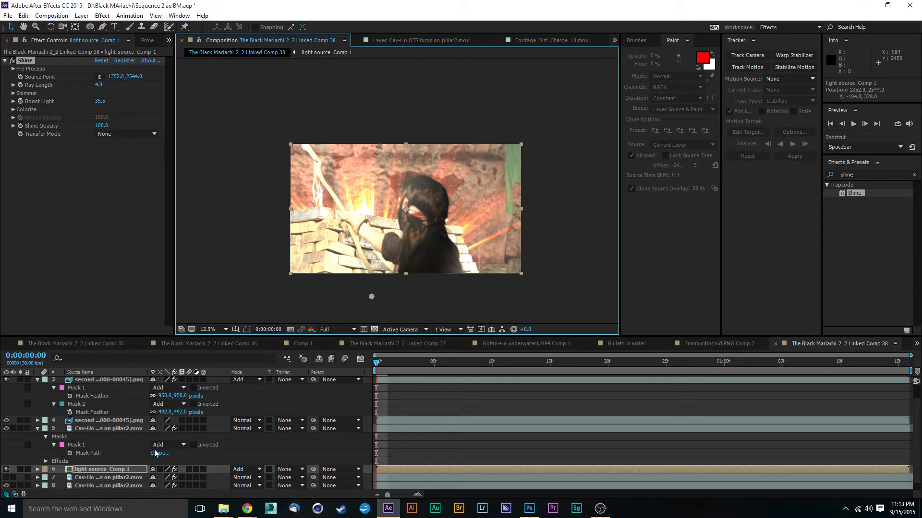
- Inside light source Comp 1, move the noise mask's lower-right point up beside its upper-right point, tapering the mask to a wedge
double_click(100, 471)
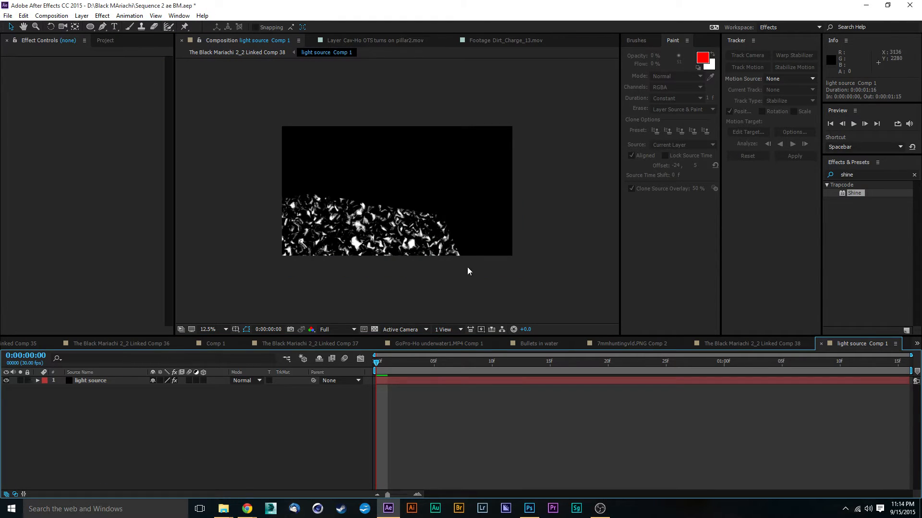
left_click(146, 373)
left_click(91, 381)
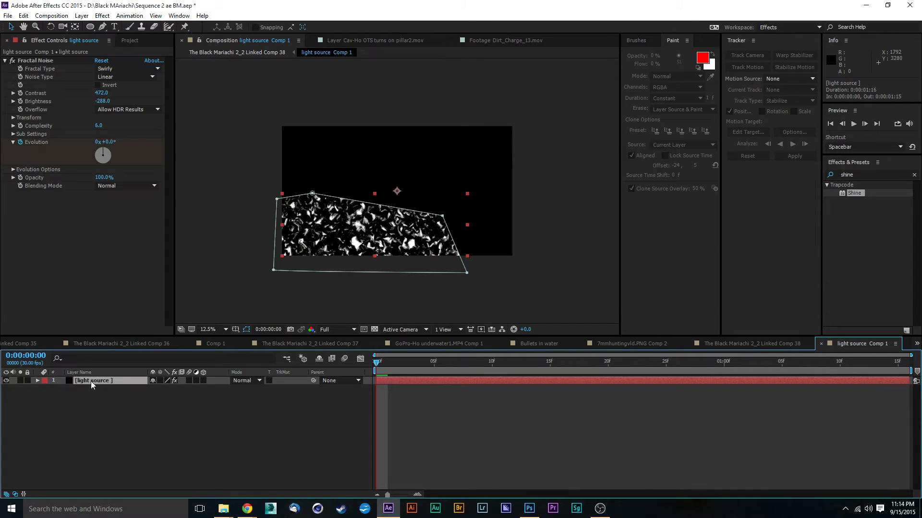
double_click(467, 273)
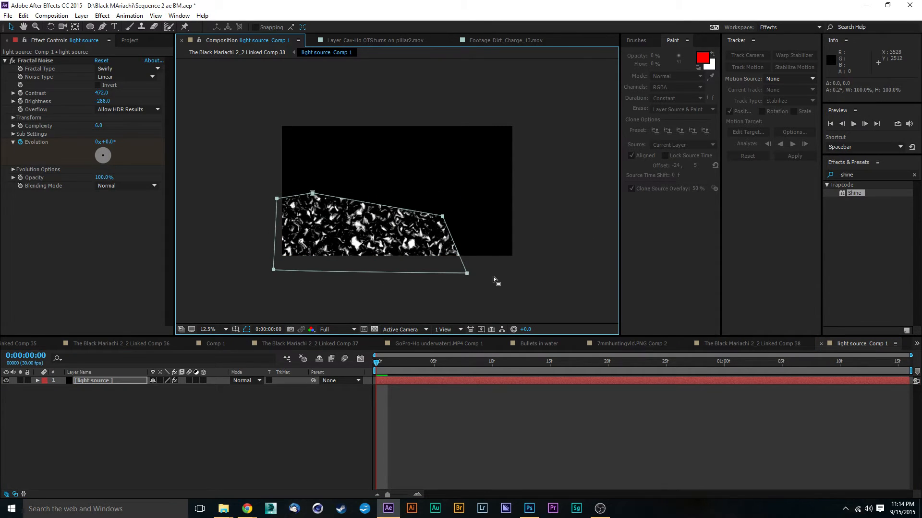
key("Return")
left_click_drag(467, 272, 438, 222)
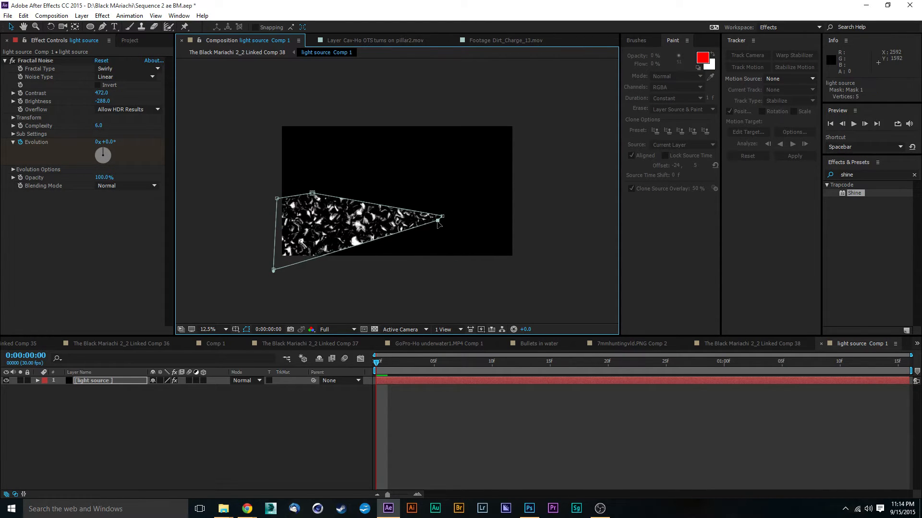
left_click(186, 402)
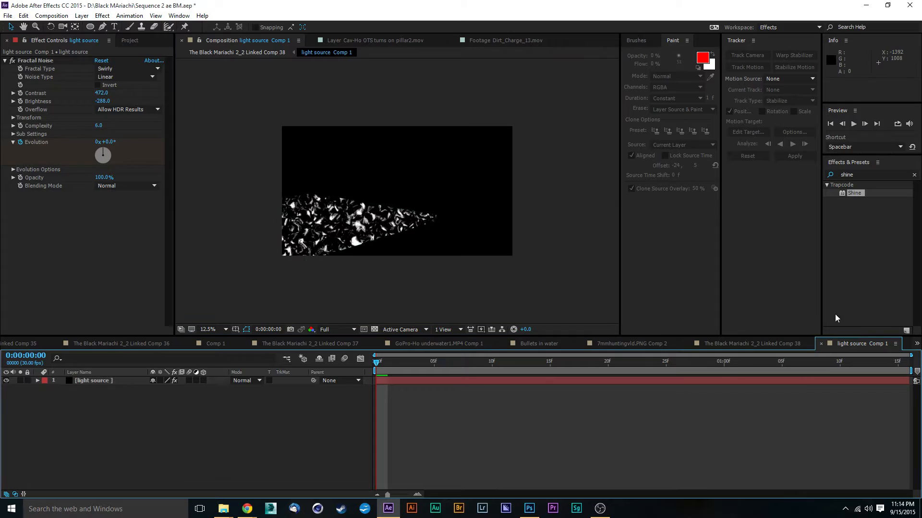
- Return to The Black Mariachi 2_2 Linked Comp 38 and raise Shine's Boost Light to 41.9
left_click(791, 344)
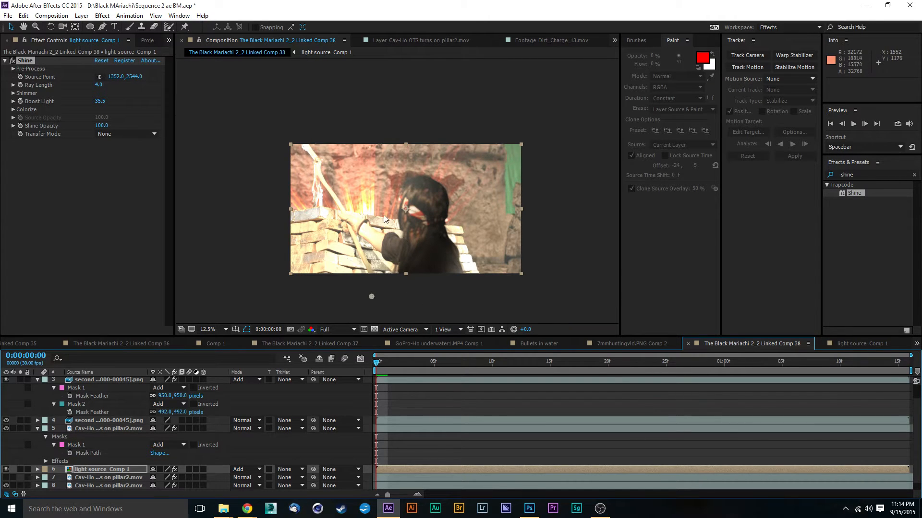
scroll(372, 214, "up", 1)
scroll(372, 214, "down", 1)
left_click_drag(102, 102, 134, 102)
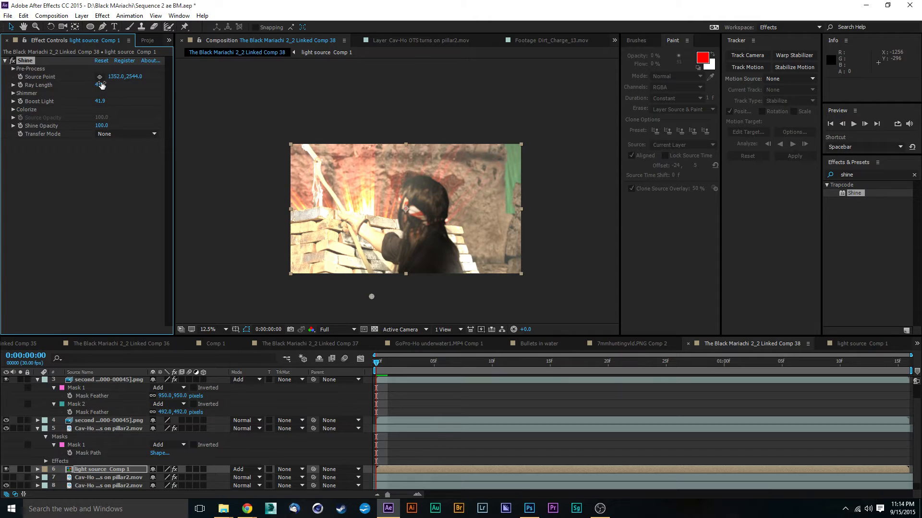
- Set Shine's Ray Length to 13.8 and its Boost Light to 96.8, and preview the light rays
left_click_drag(98, 84, 223, 98)
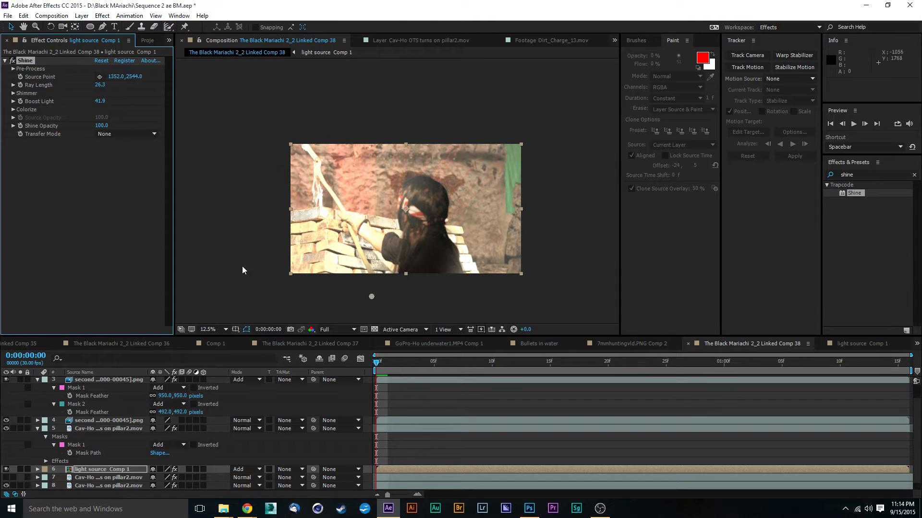
left_click_drag(98, 86, 48, 88)
left_click_drag(101, 105, 358, 96)
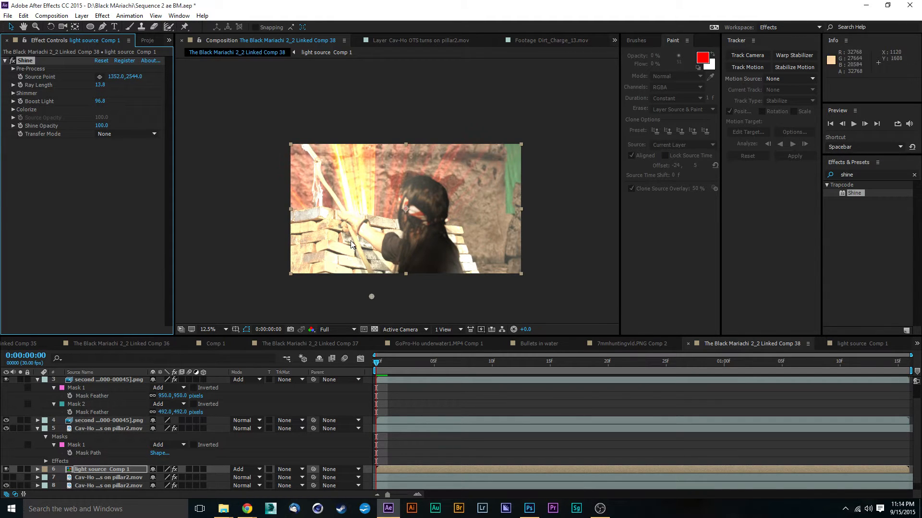
key("space")
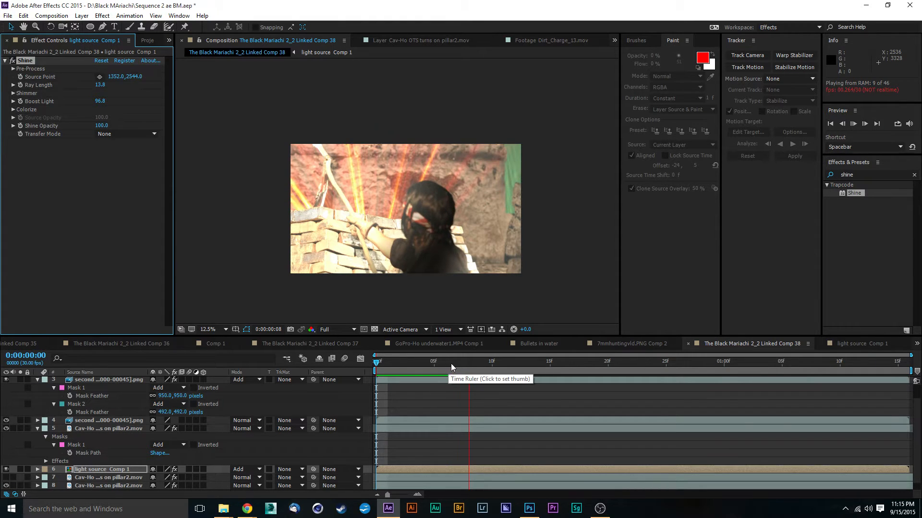
- At frame 4, set the Midtones color of Shine's Colorize gradient to white (FFFFFF)
left_click_drag(456, 364, 422, 370)
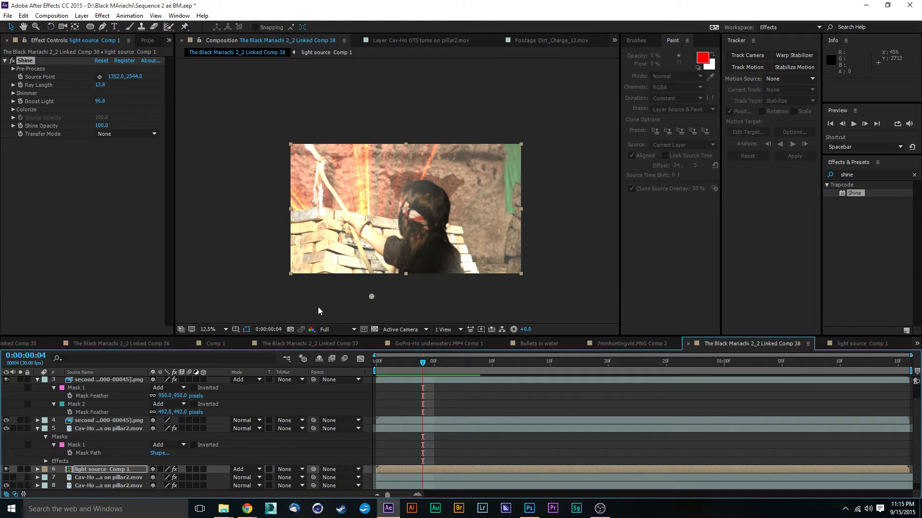
left_click(13, 109)
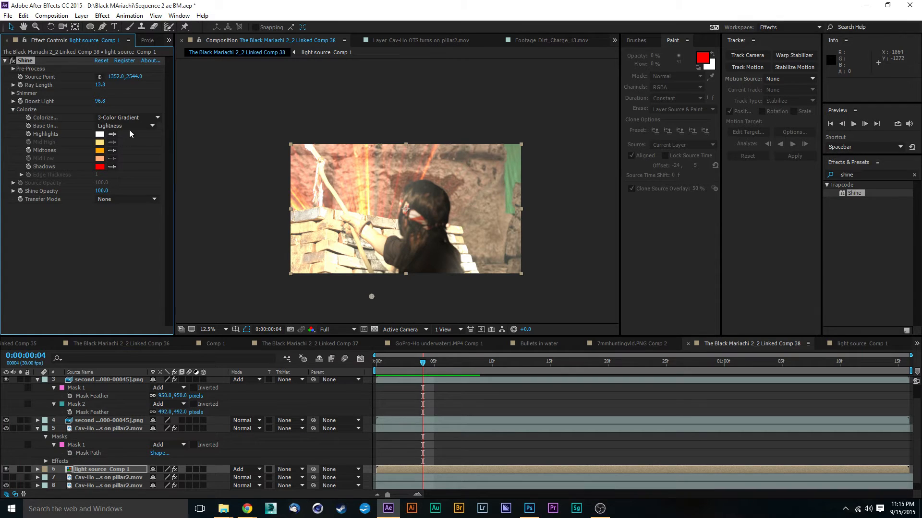
left_click(99, 150)
type("FFFFFF")
key("Tab")
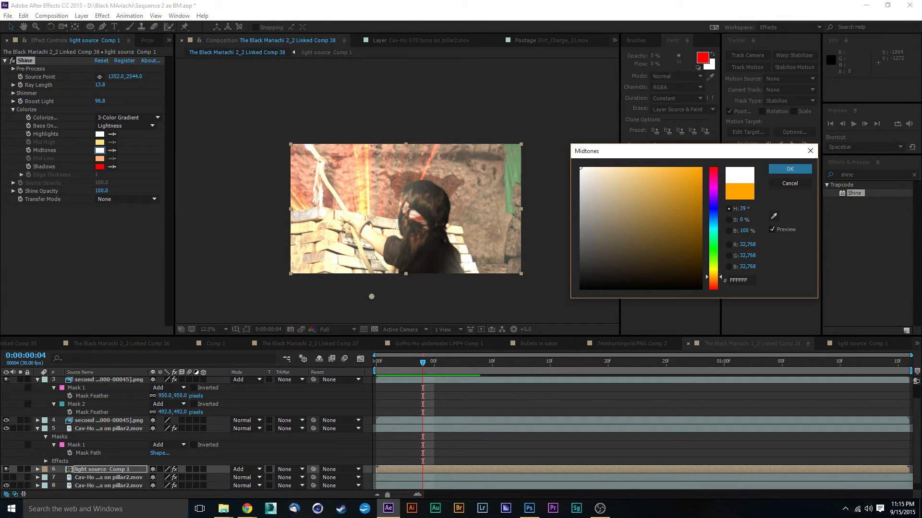
left_click(812, 168)
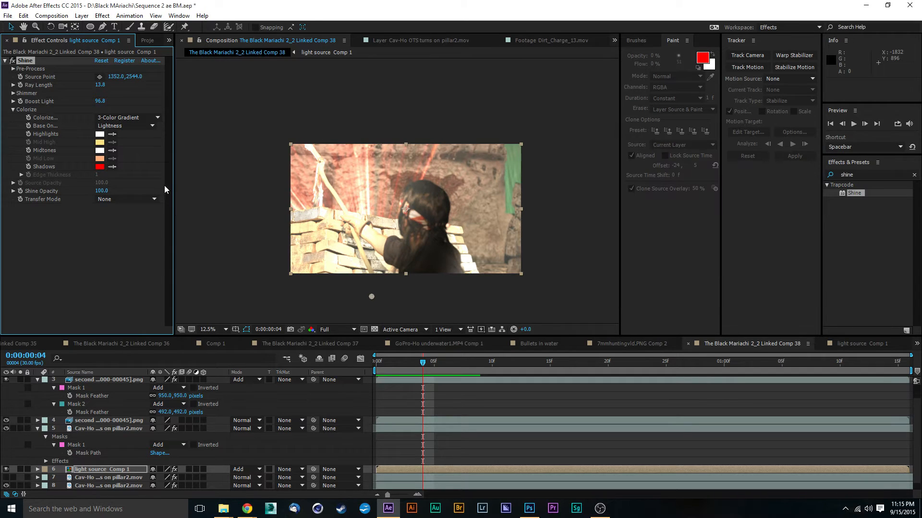
- Set the Shadows color of Shine's Colorize gradient to pale cyan (C5FFFD)
left_click(99, 167)
left_click(608, 168)
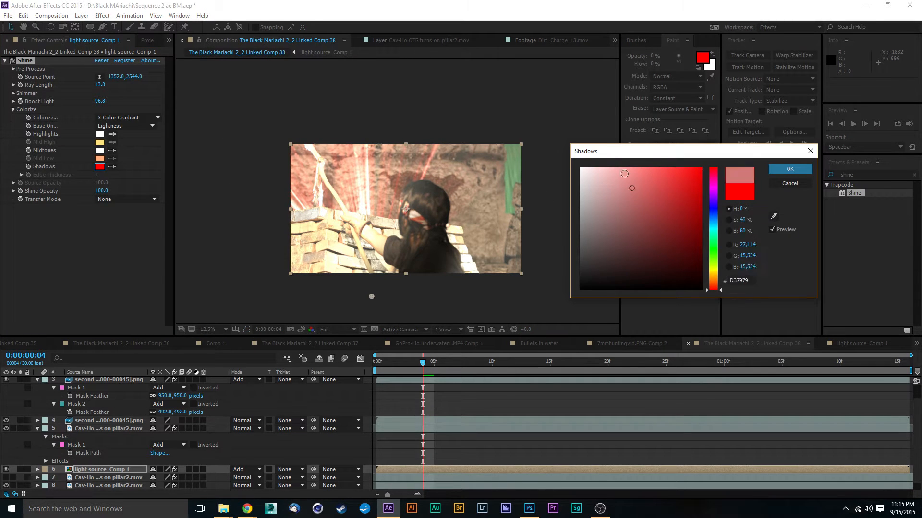
left_click_drag(716, 242, 714, 229)
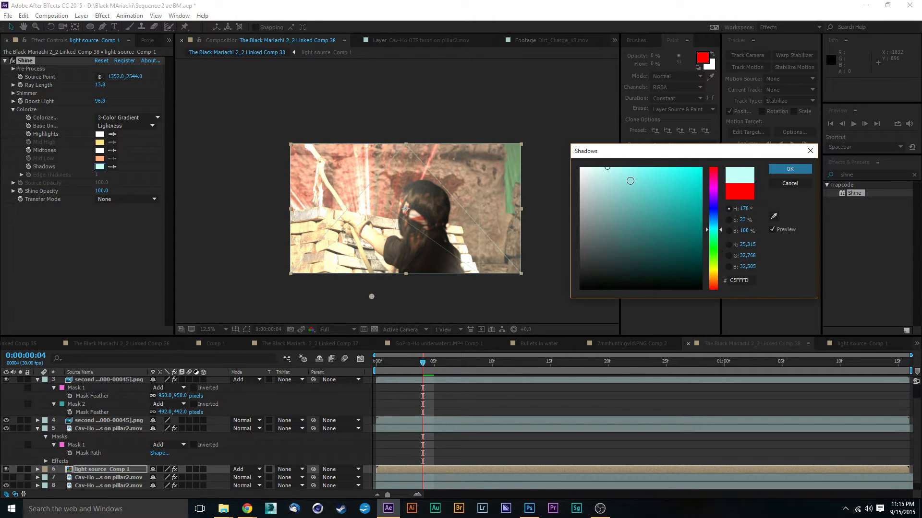
left_click_drag(629, 181, 606, 150)
left_click(780, 171)
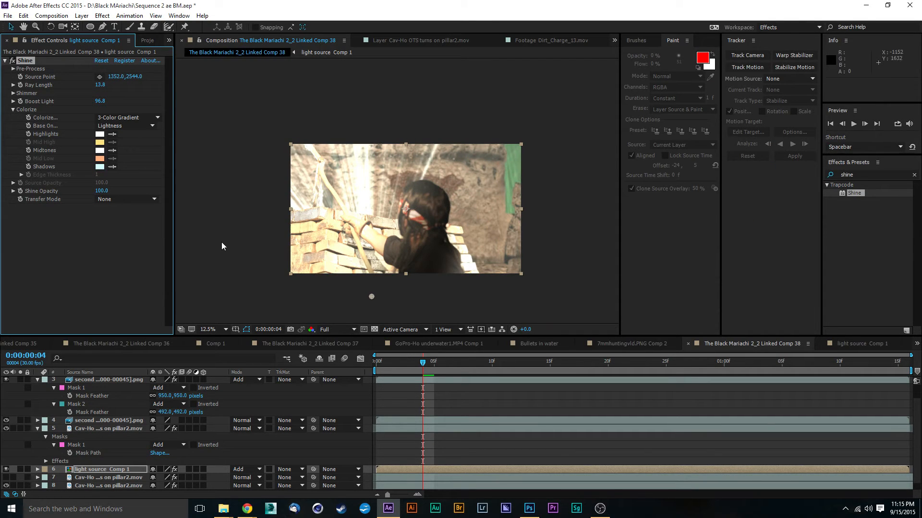
- Set the Fractal Noise Brightness inside light source Comp 1 to -237 and check the rays at frame 0 of Linked Comp 38
scroll(183, 391, "up", 2)
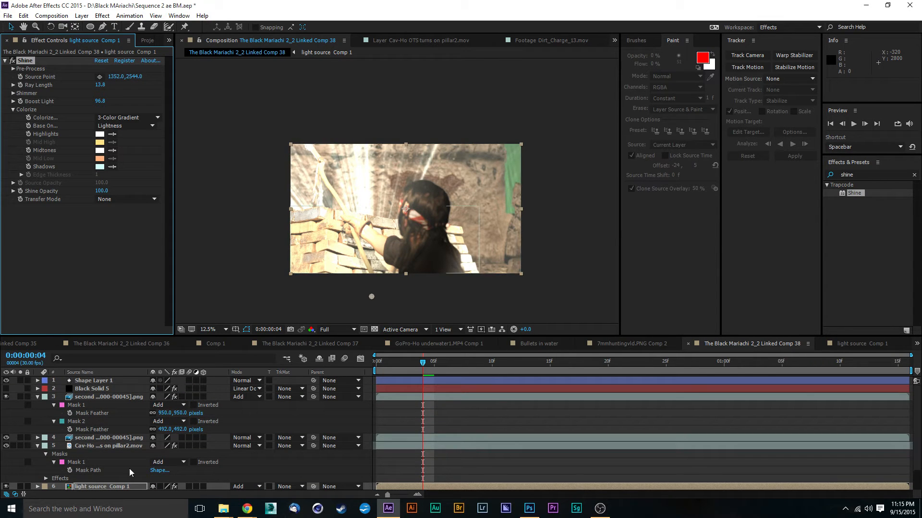
scroll(99, 451, "down", 3)
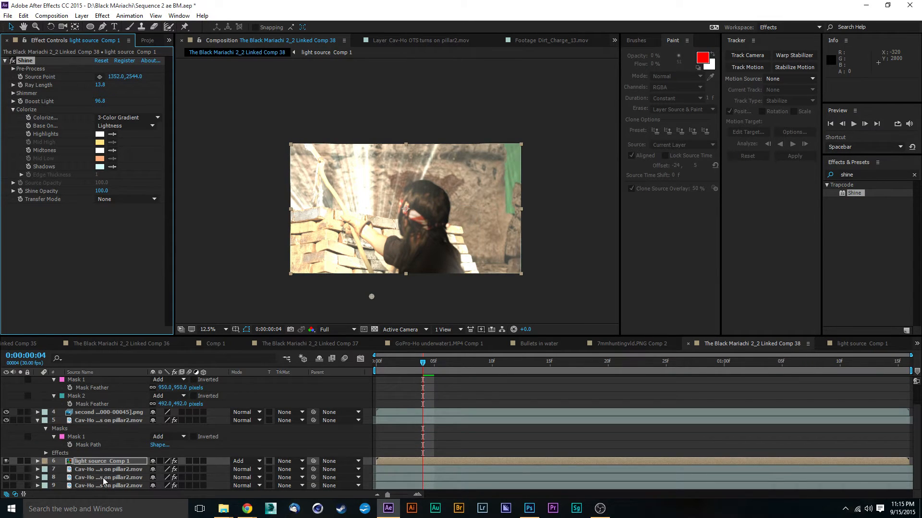
scroll(112, 425, "up", 3)
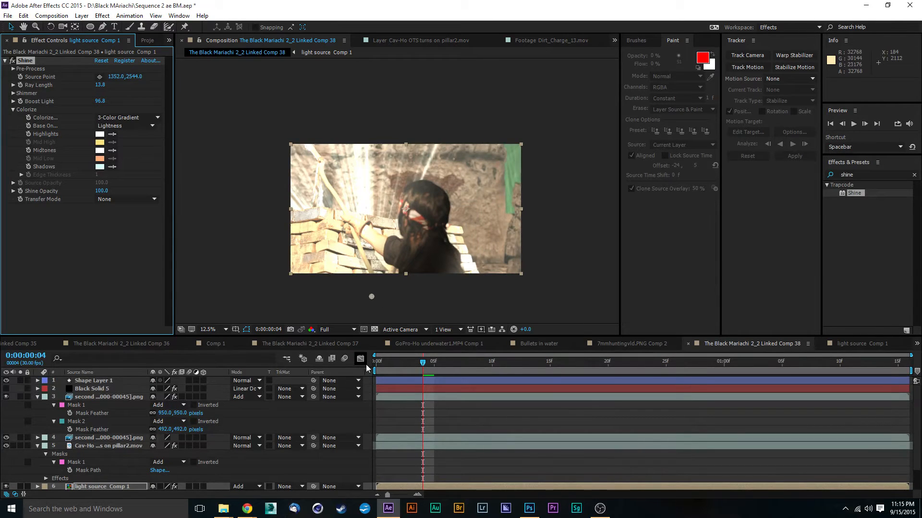
left_click(382, 364)
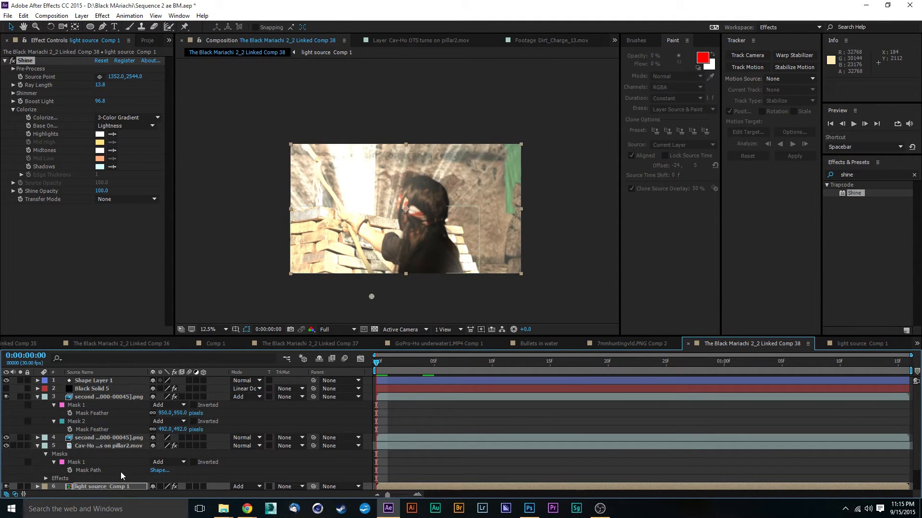
scroll(120, 471, "down", 3)
double_click(105, 462)
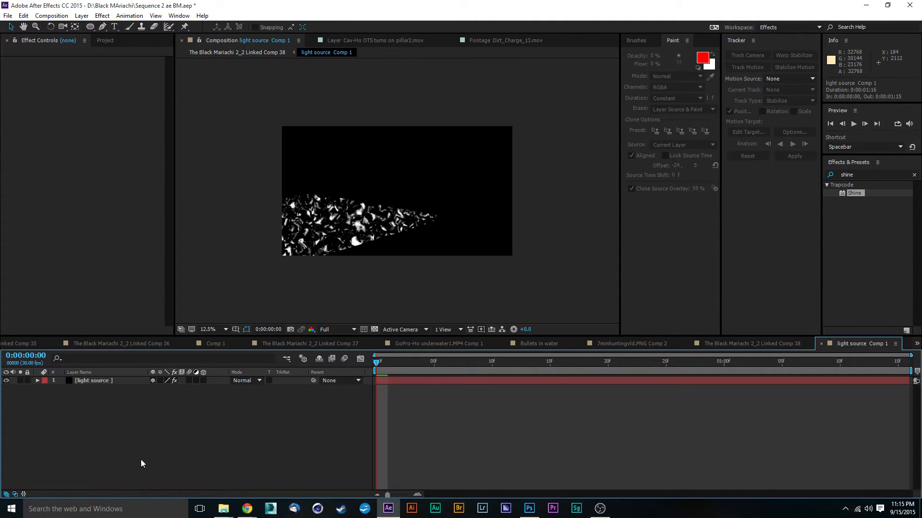
left_click(105, 382)
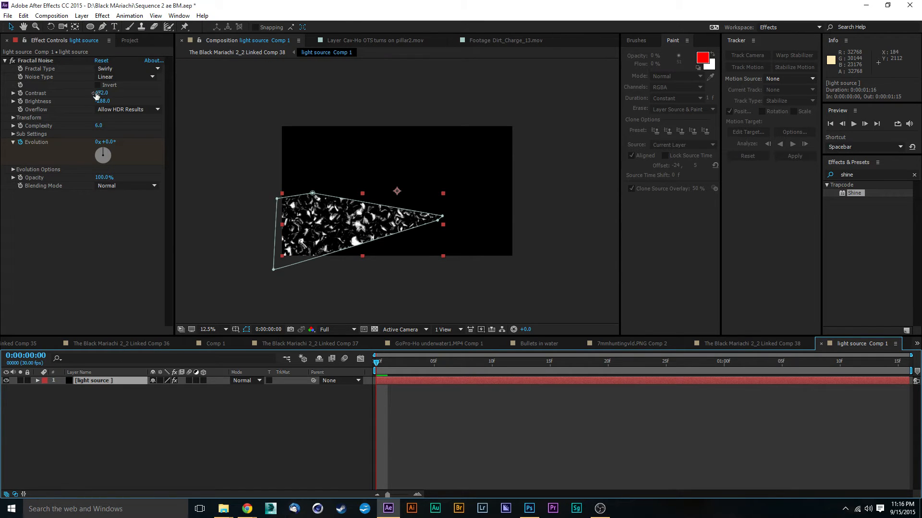
left_click_drag(103, 101, 129, 100)
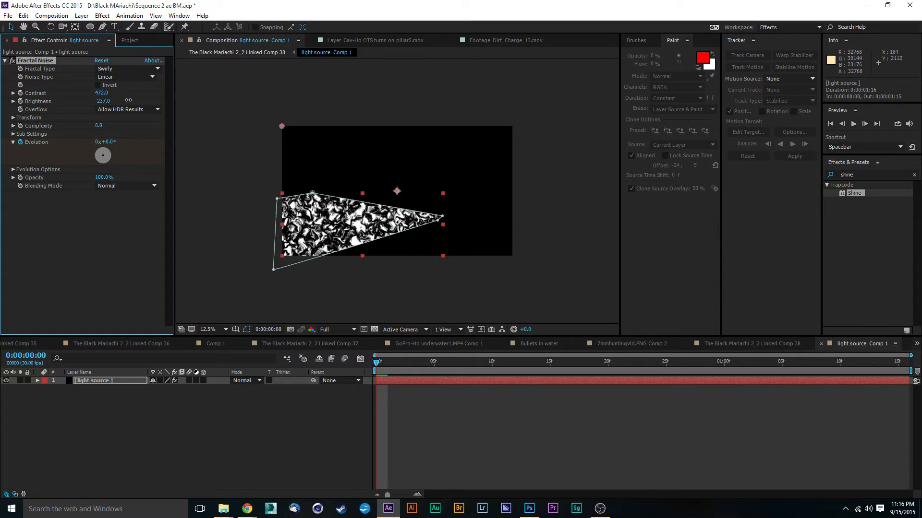
left_click(257, 277)
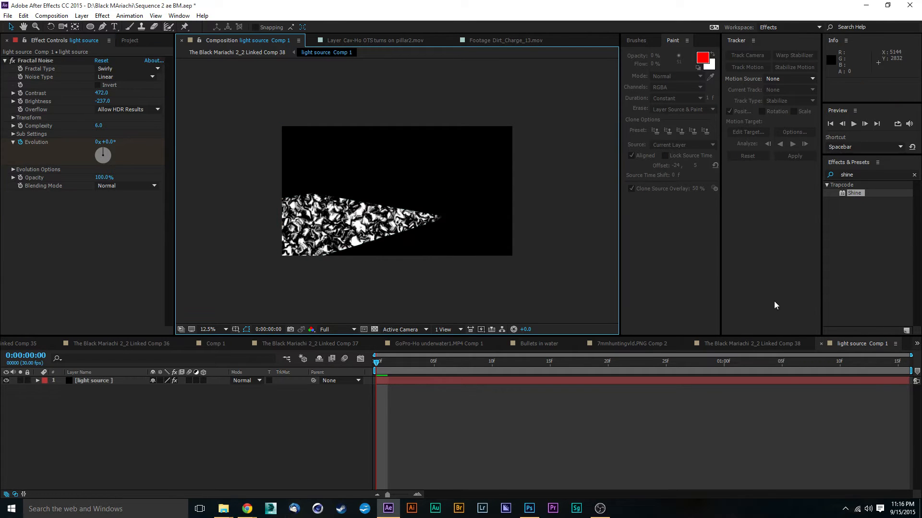
left_click(774, 343)
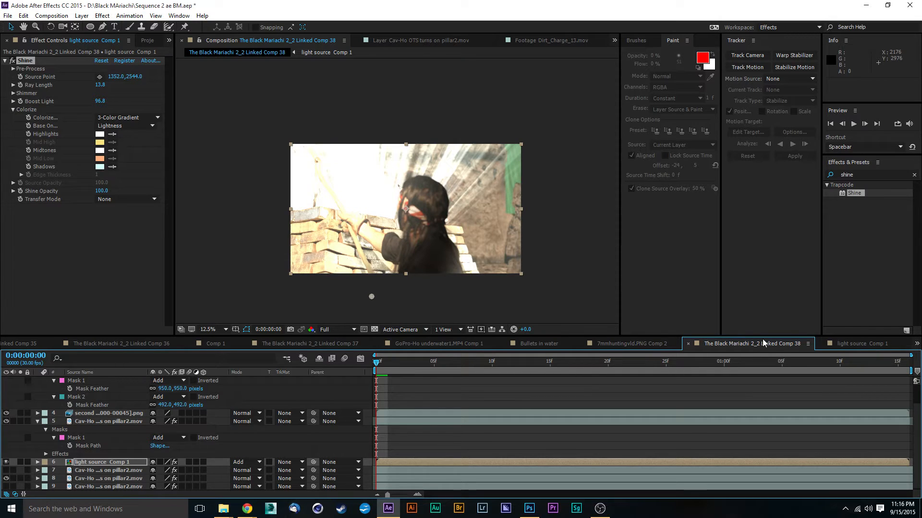
- Reopen light source Comp 1 and set its Fractal Noise Brightness to -270
left_click(839, 344)
left_click(96, 381)
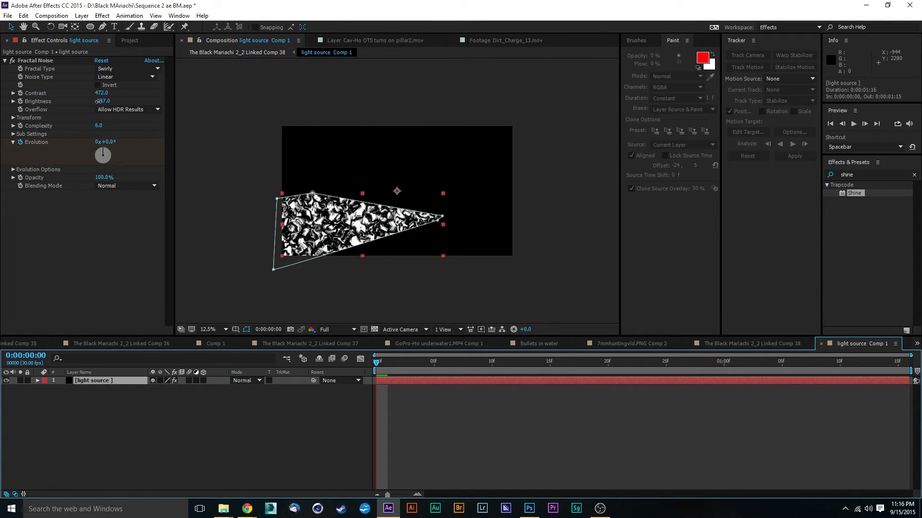
left_click_drag(99, 103, 83, 103)
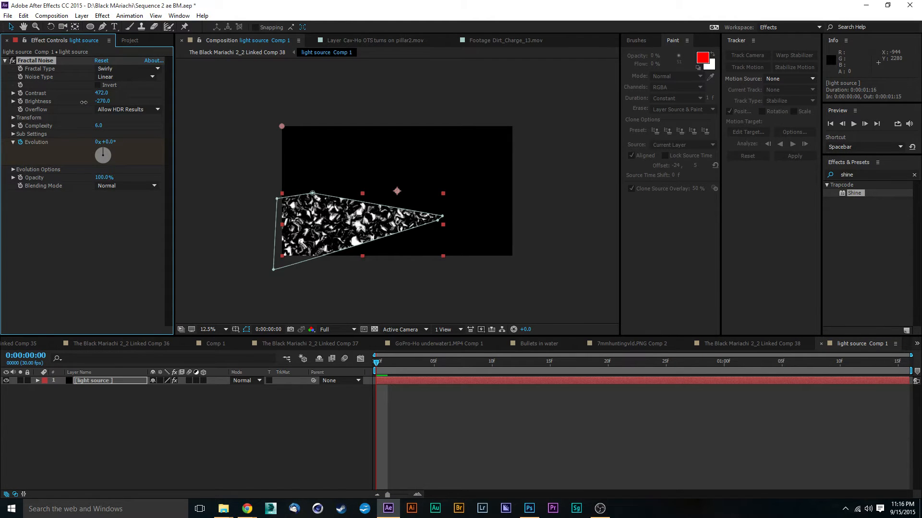
- Return to The Black Mariachi 2_2 Linked Comp 38 and lower Shine's Boost Light to 45.7
left_click(764, 347)
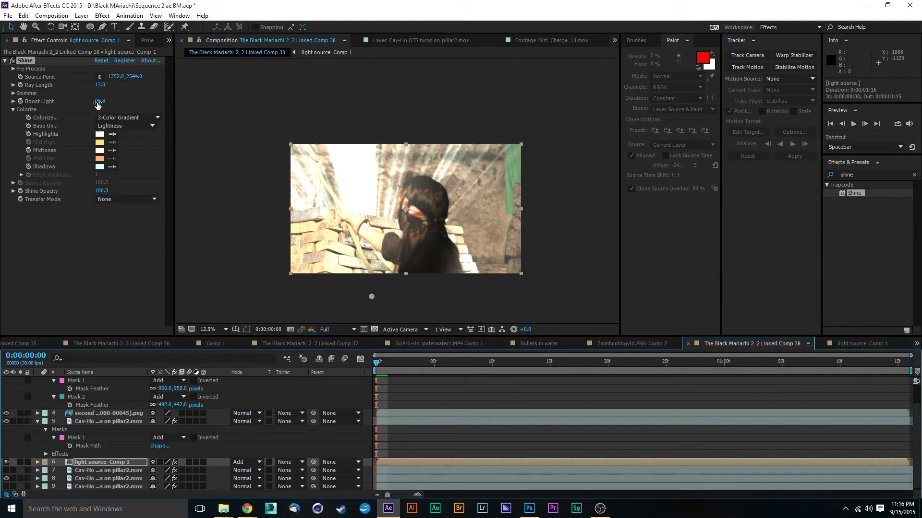
left_click_drag(100, 102, 24, 111)
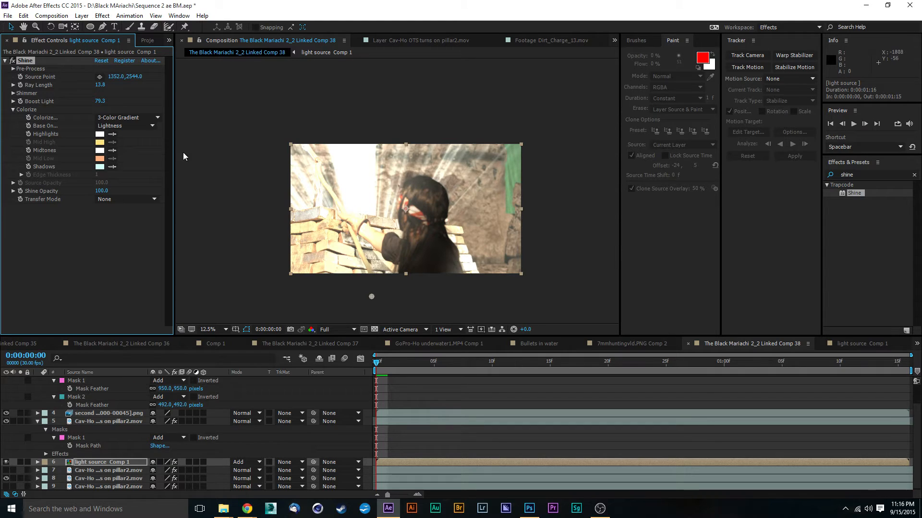
left_click_drag(99, 102, 17, 176)
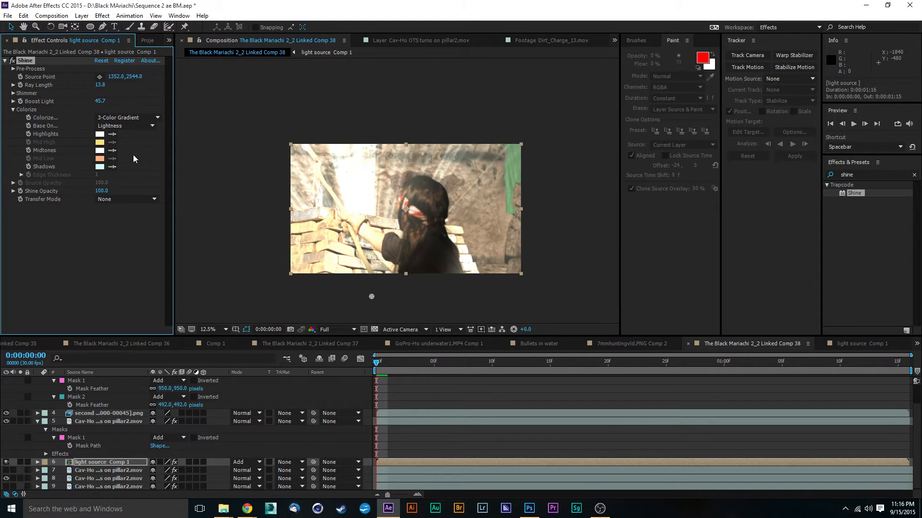
- Preview the animated light rays behind the archer from the start of the composition
key("space")
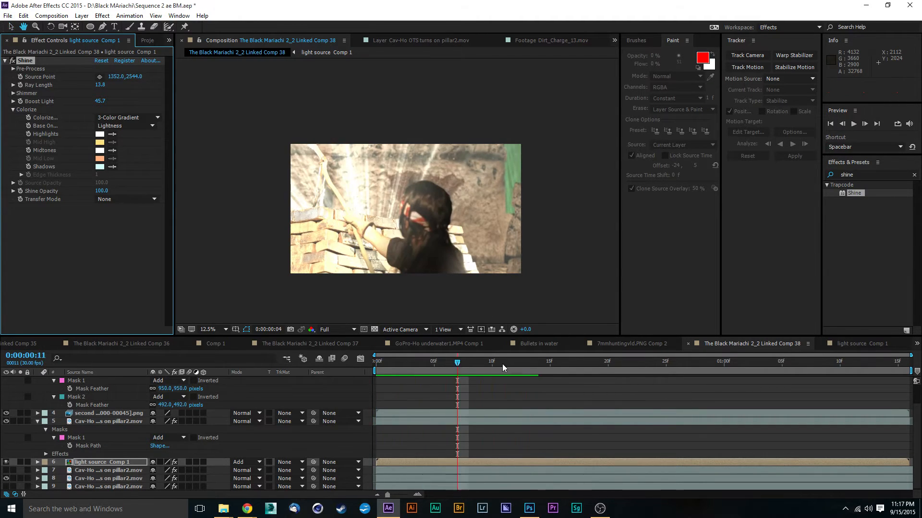
key("space")
key("Home")
key("space")
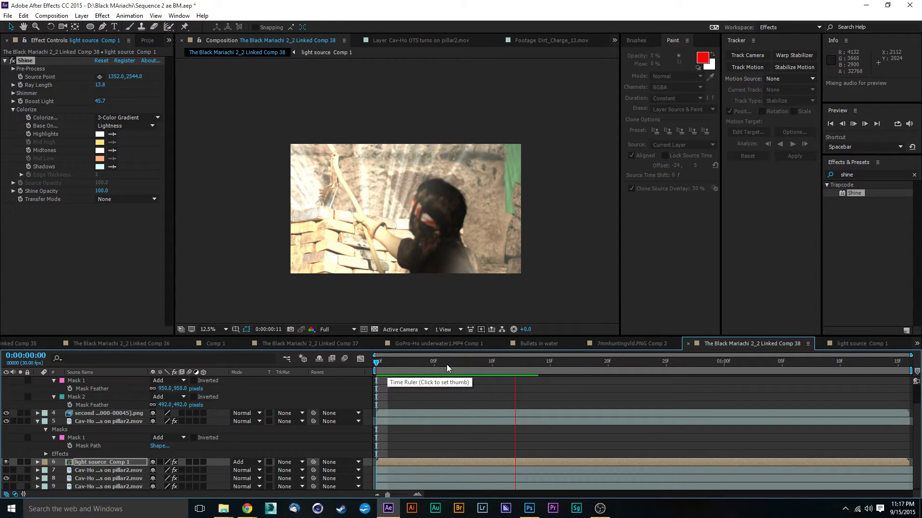
- At frame 3, create a white (FFFFFF) 3840 × 2160 px solid directly above the light source Comp 1 layer
left_click(410, 363)
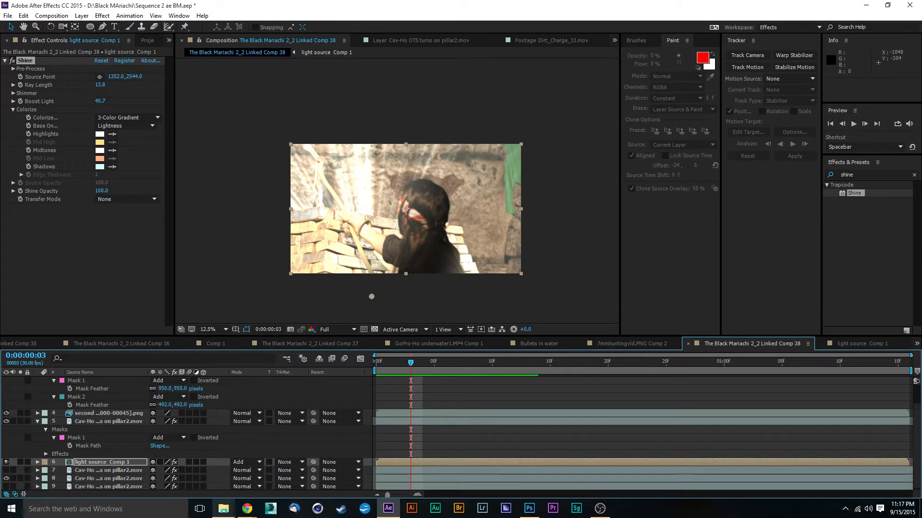
left_click(82, 15)
mouse_move(89, 30)
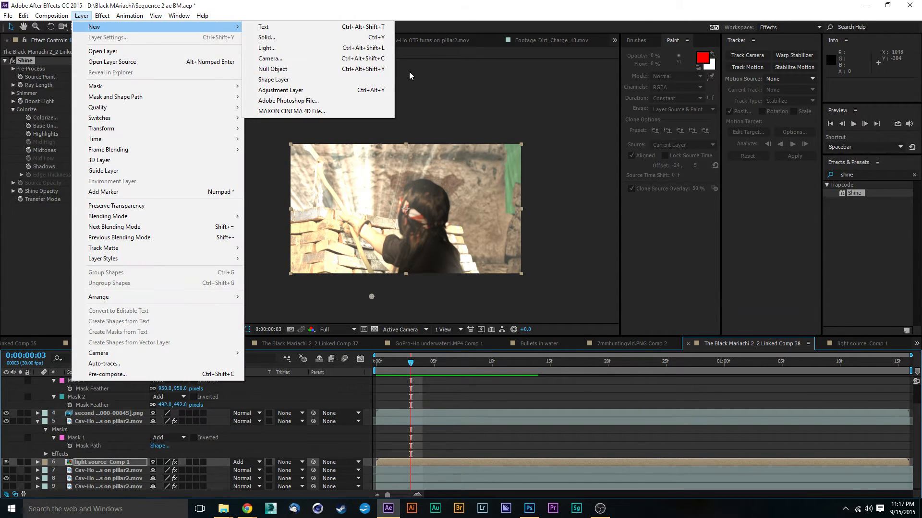
left_click(311, 38)
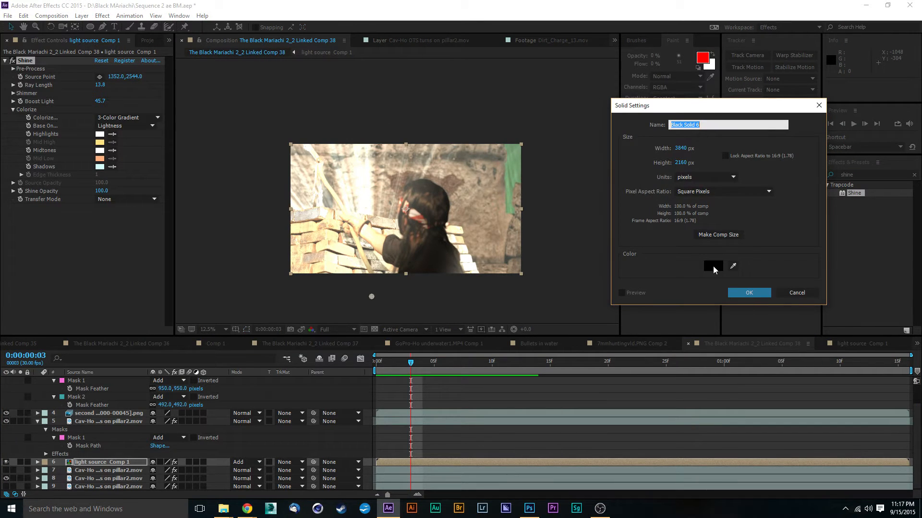
left_click(714, 269)
left_click_drag(602, 210, 579, 168)
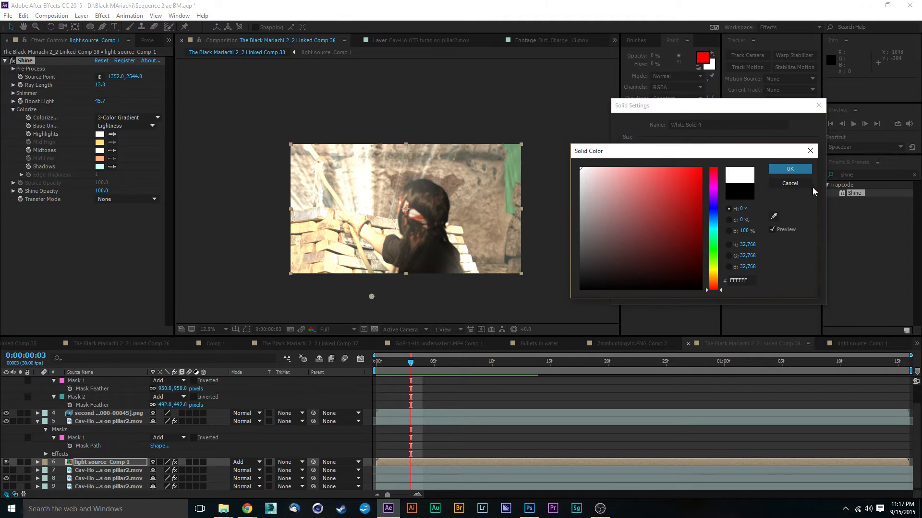
left_click(789, 170)
left_click(748, 292)
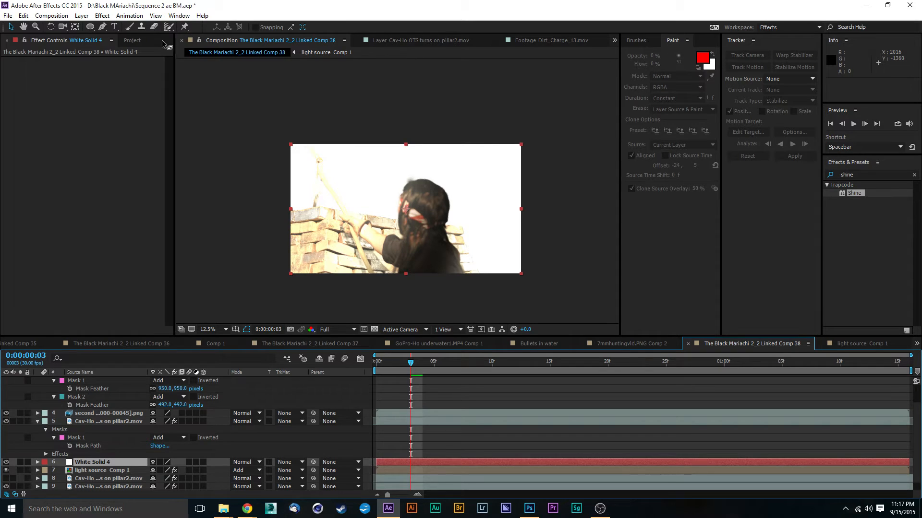
- Draw a closed four-point rectangular mask on the white solid from behind the archer's head out past the frame's upper-left corner
left_click(102, 26)
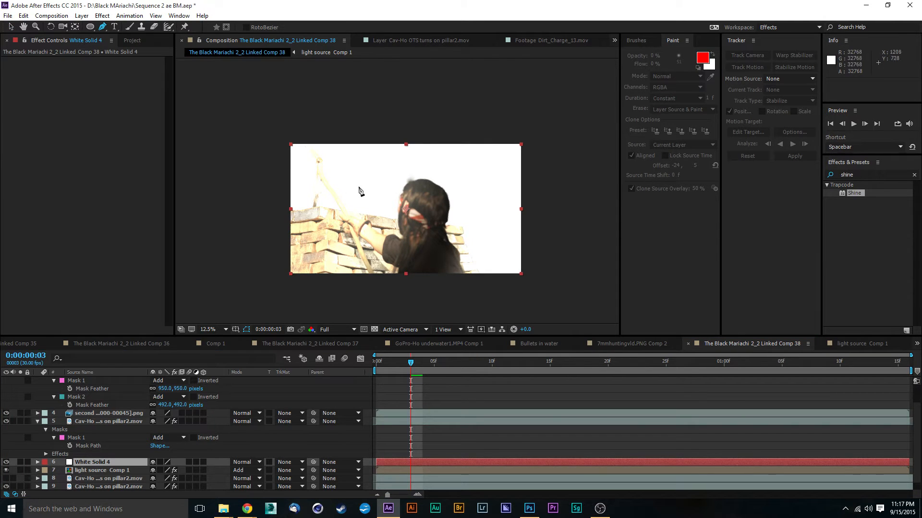
left_click(438, 234)
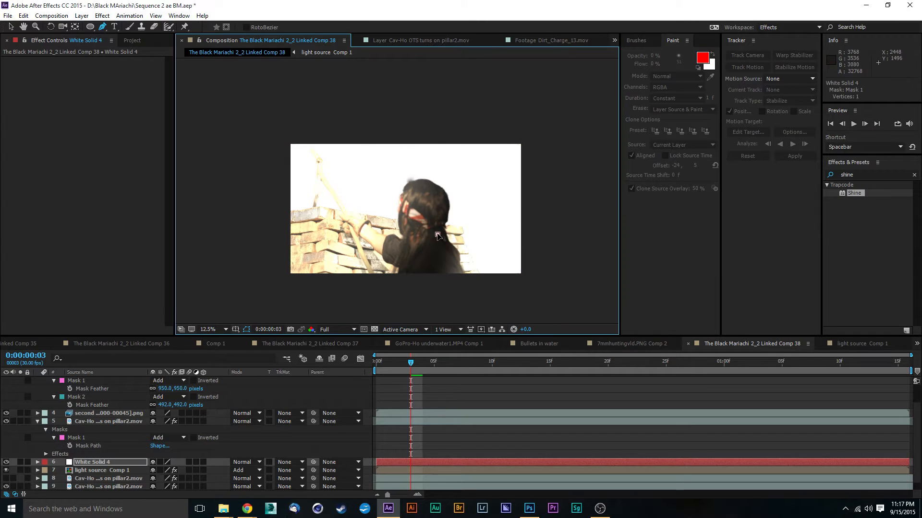
left_click(437, 77)
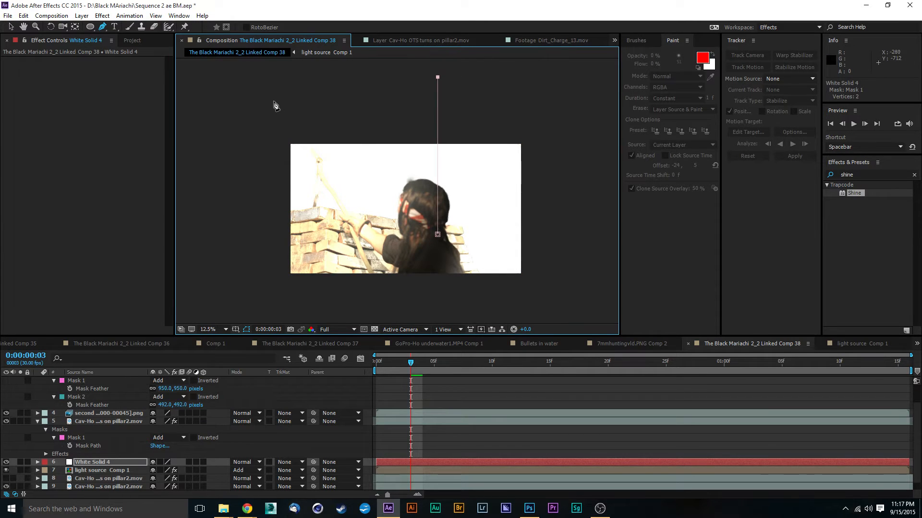
left_click(276, 77)
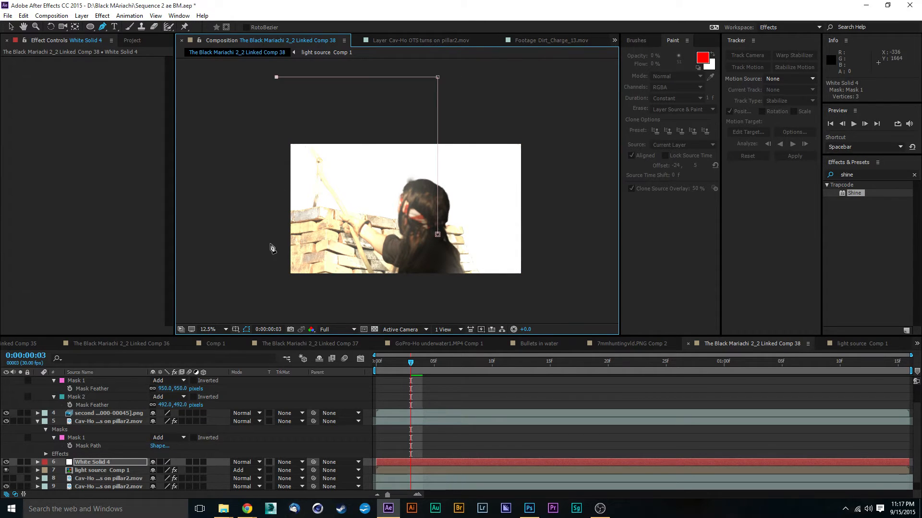
left_click(276, 238)
left_click(437, 234)
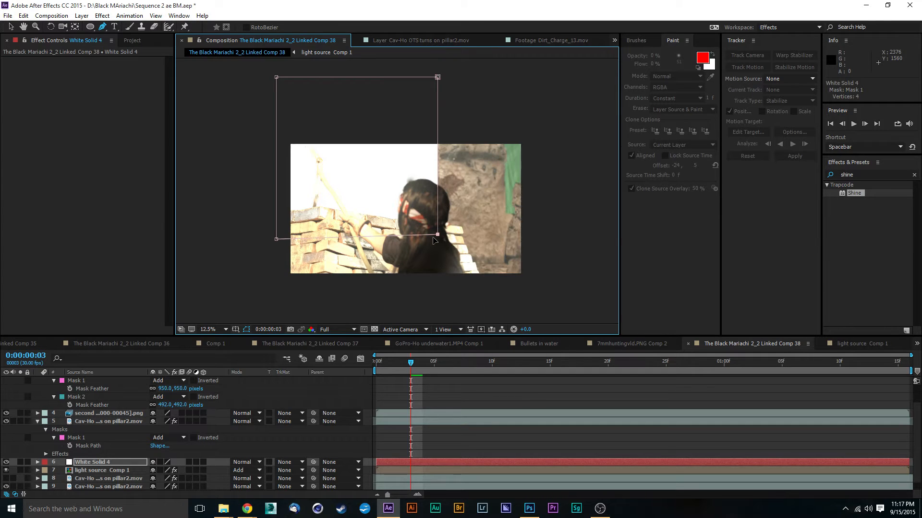
- Set the white solid's Mask 1 feather to 1000 pixels and deselect the layer
key("f")
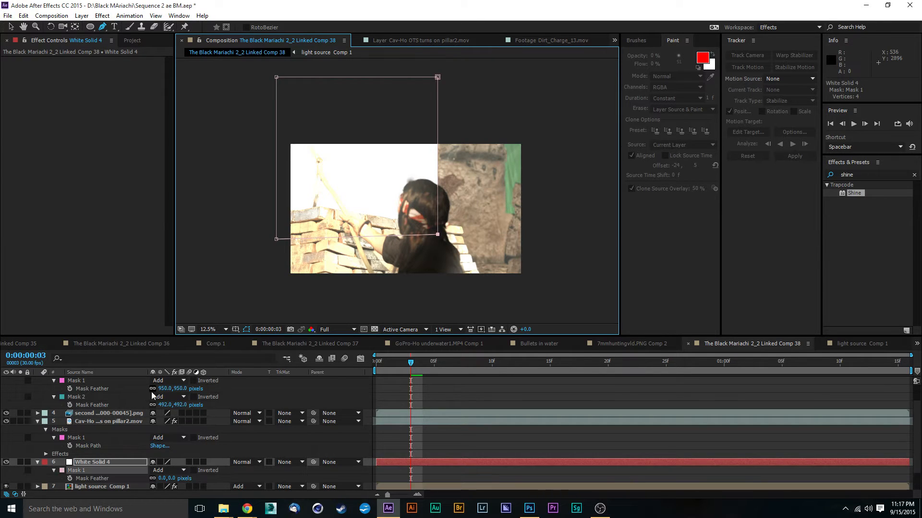
left_click_drag(163, 479, 689, 438)
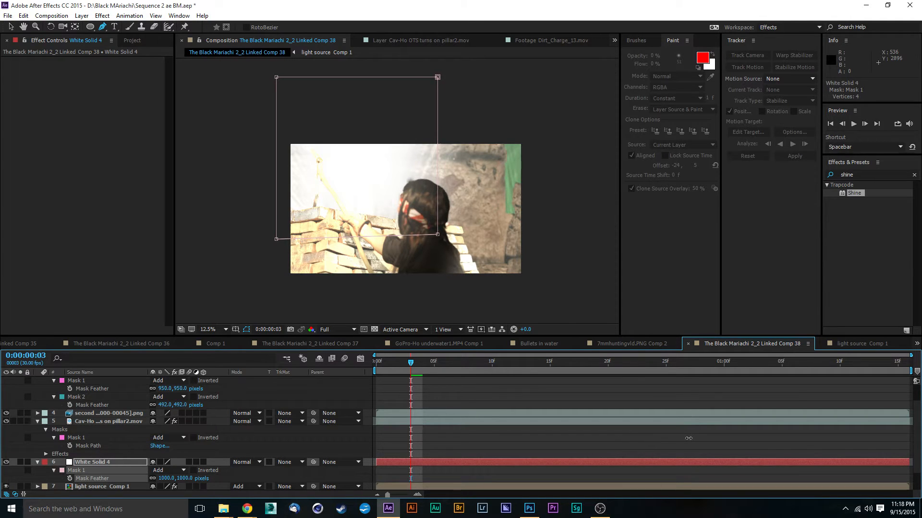
right_click(688, 438)
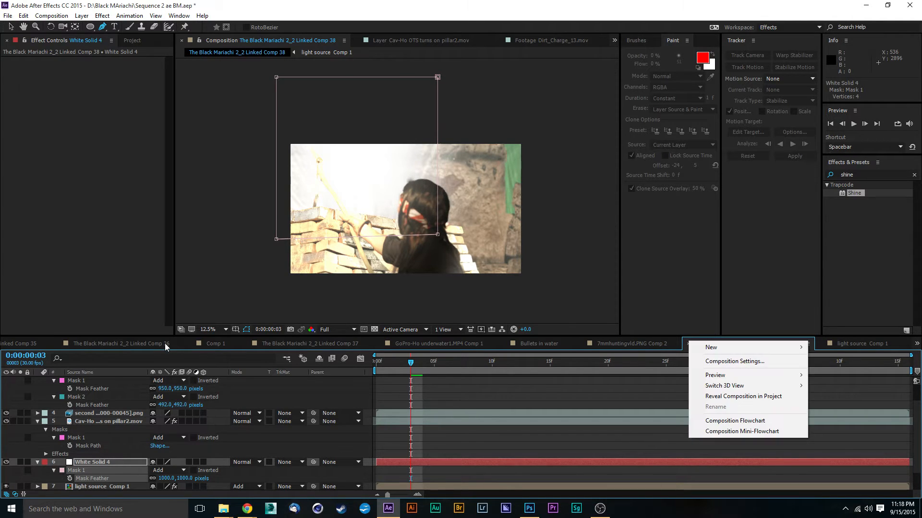
left_click(12, 28)
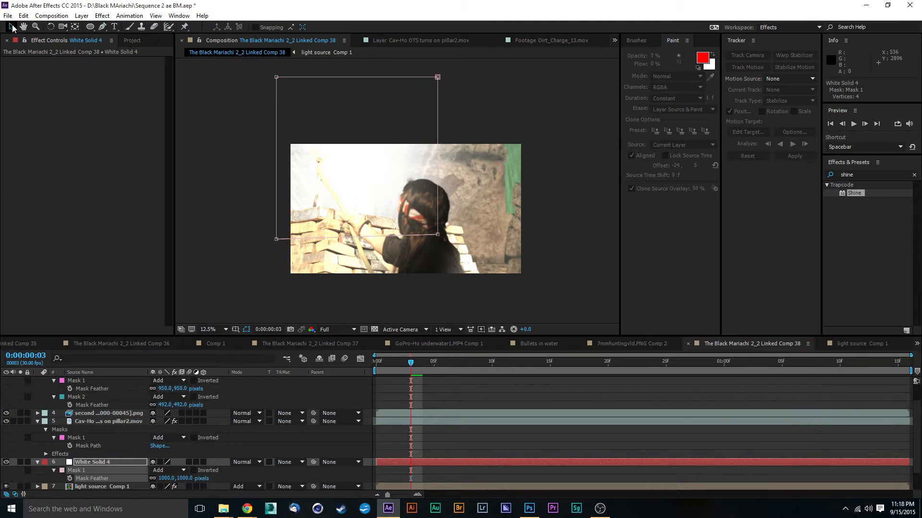
left_click(365, 113)
left_click(334, 102)
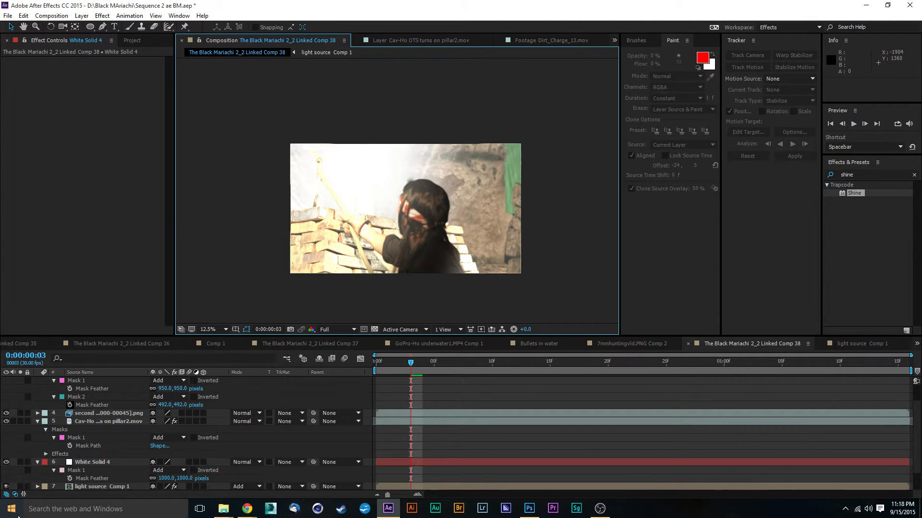
- Move the white solid's whole mask about 120 px to the right and 464 px down
left_click(98, 462)
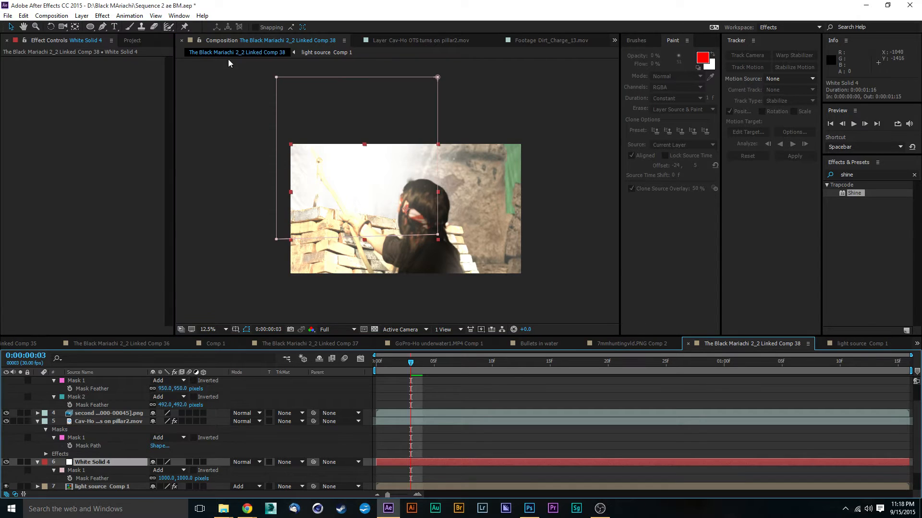
double_click(279, 75)
left_click_drag(324, 99, 358, 128)
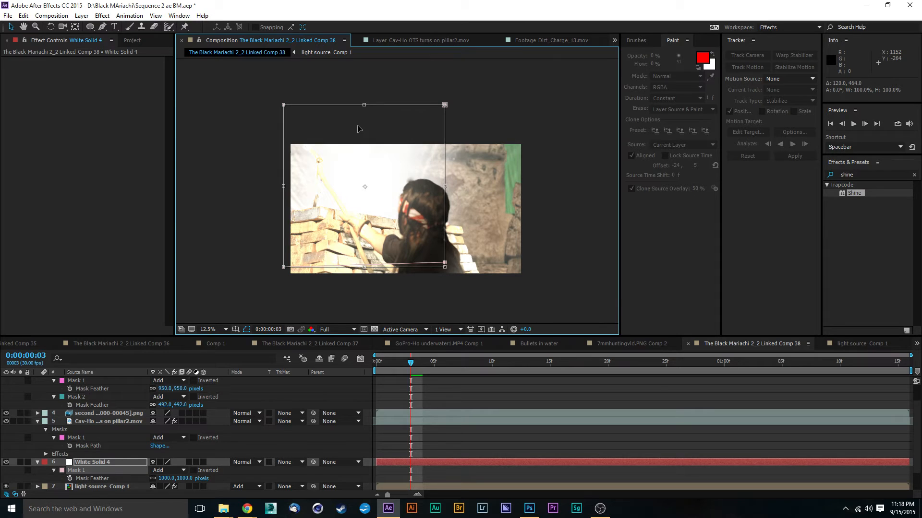
- Try Linear Dodge and Color Dodge blending on the white solid and lower its opacity to 87%
key("t")
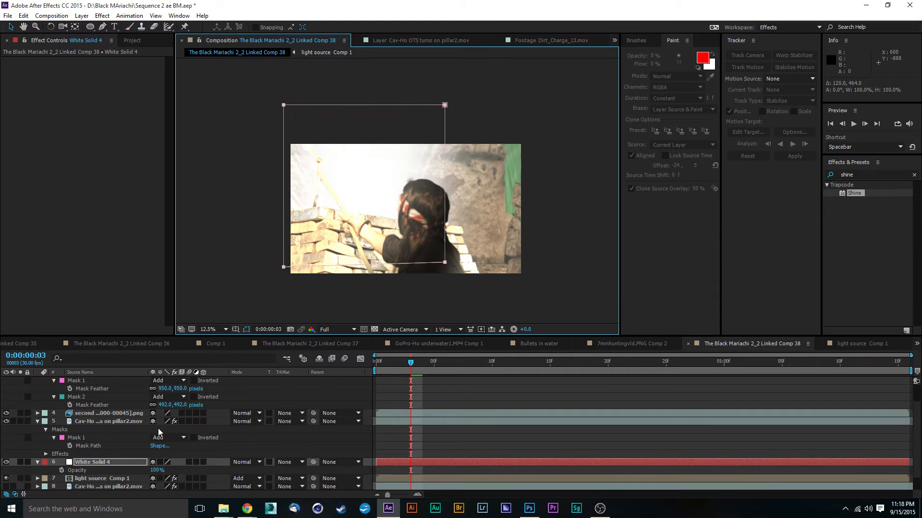
left_click(256, 462)
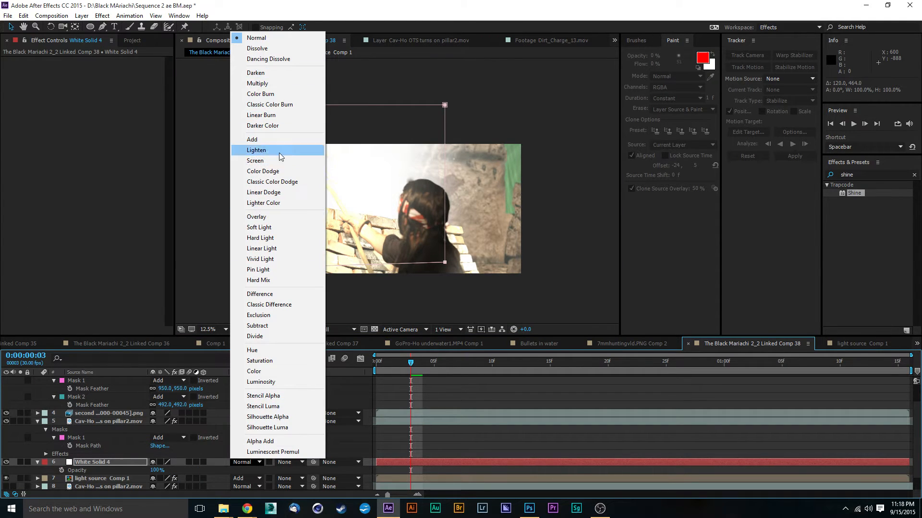
left_click(279, 193)
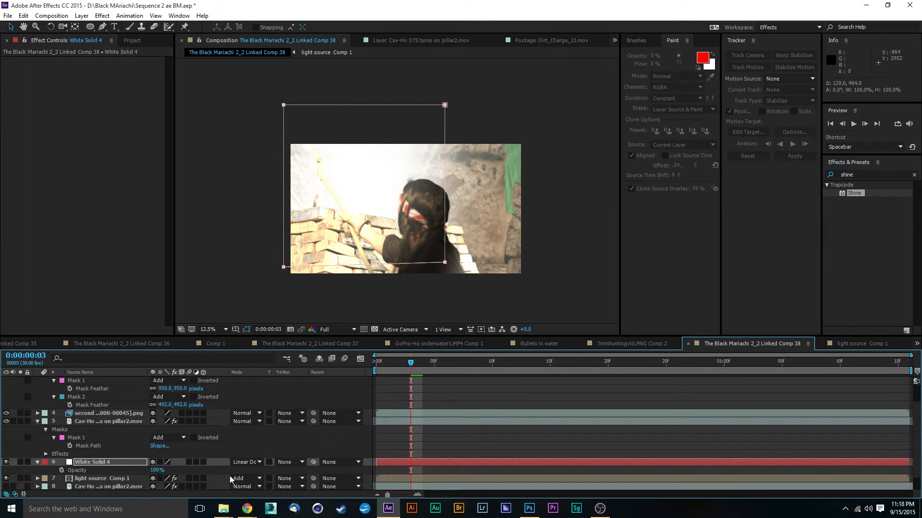
left_click(246, 463)
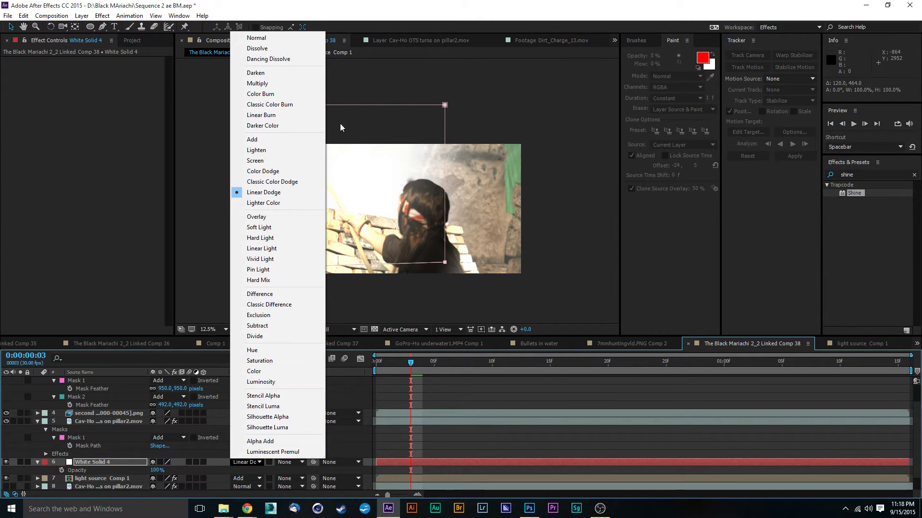
left_click(270, 171)
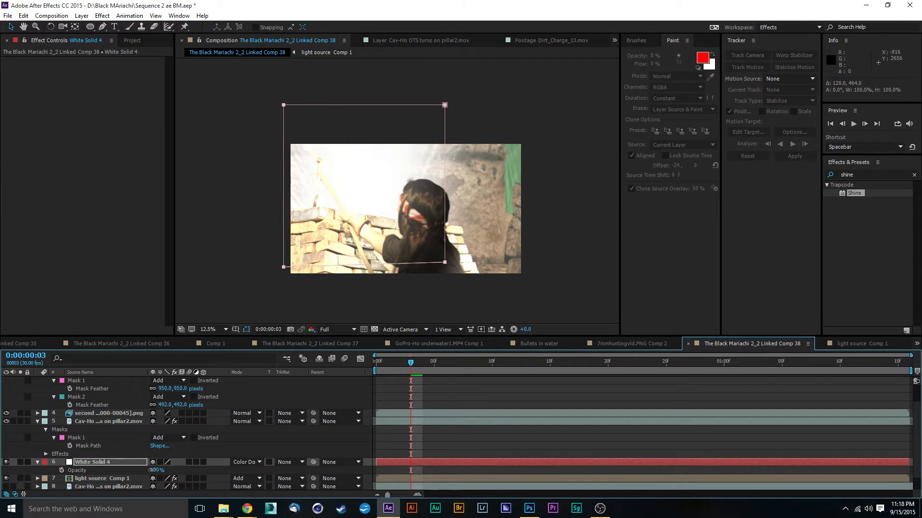
left_click_drag(153, 470, 139, 465)
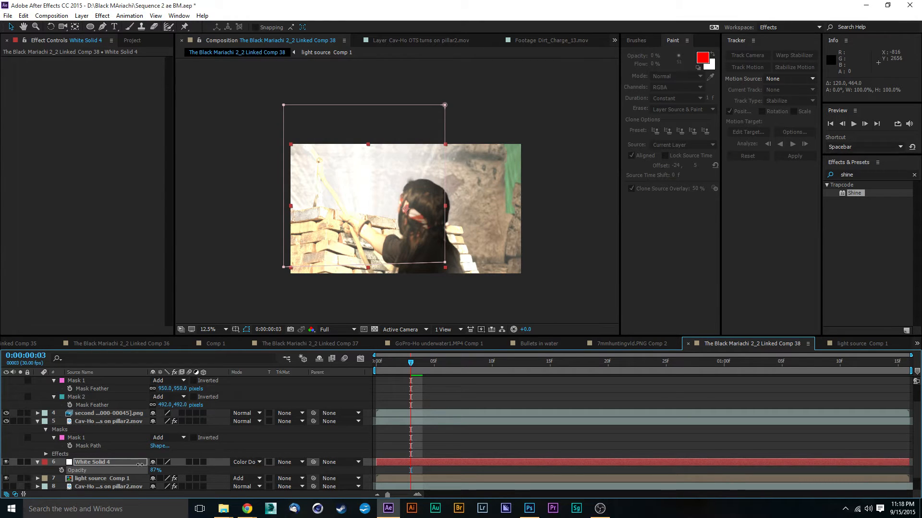
right_click(140, 464)
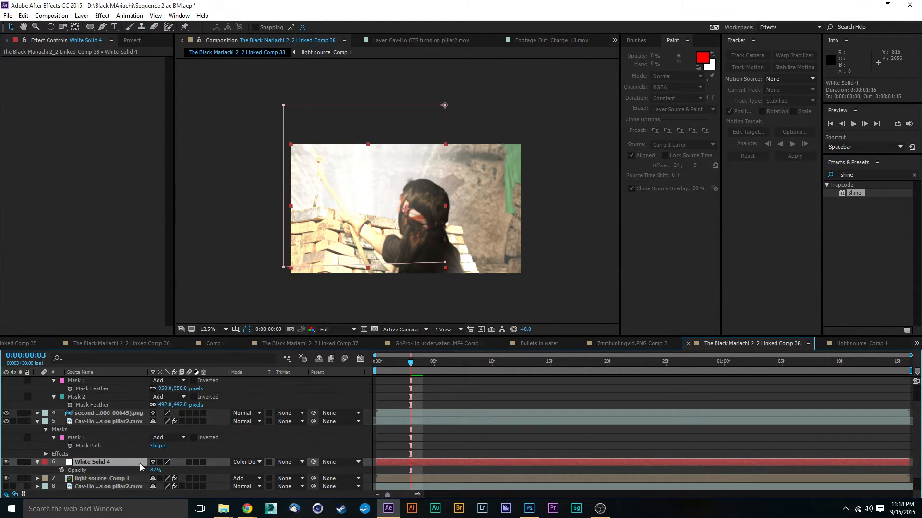
left_click(282, 99)
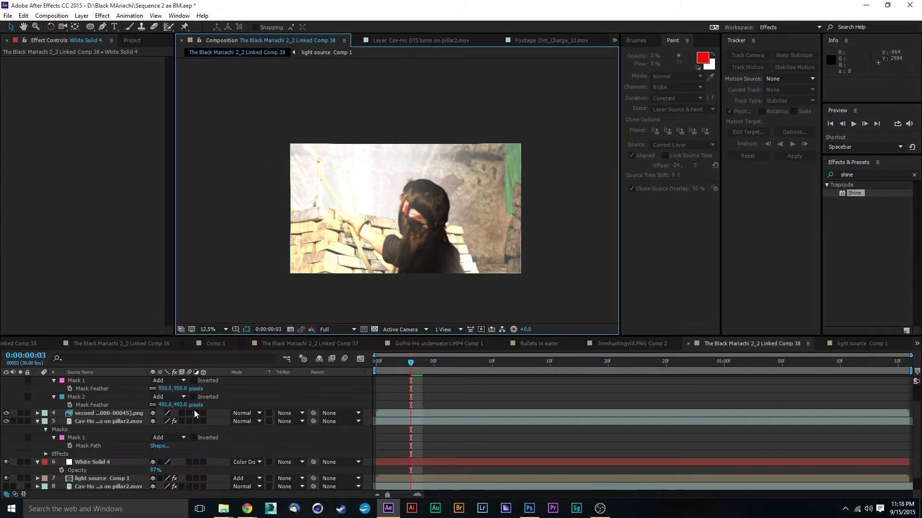
- Try the Add, Screen, Linear Dodge and Lighter Color blending modes on the white solid
left_click(243, 462)
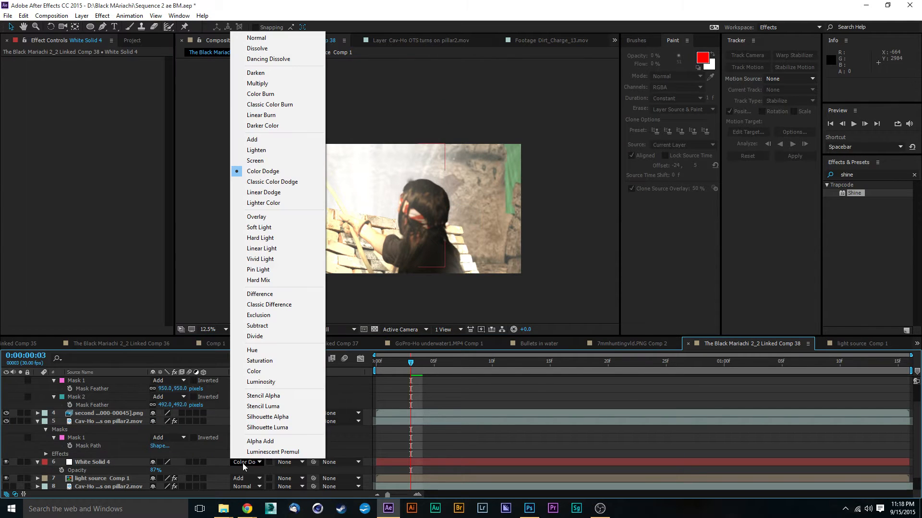
left_click(257, 140)
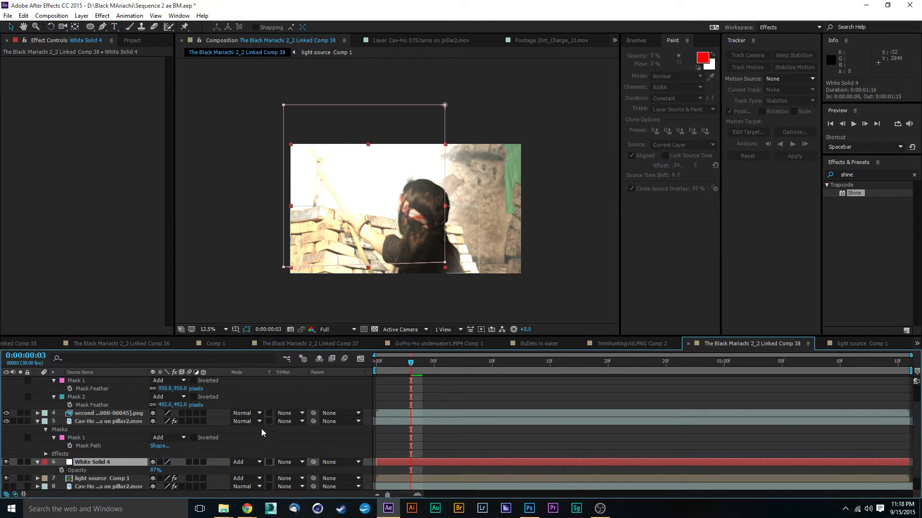
left_click(249, 464)
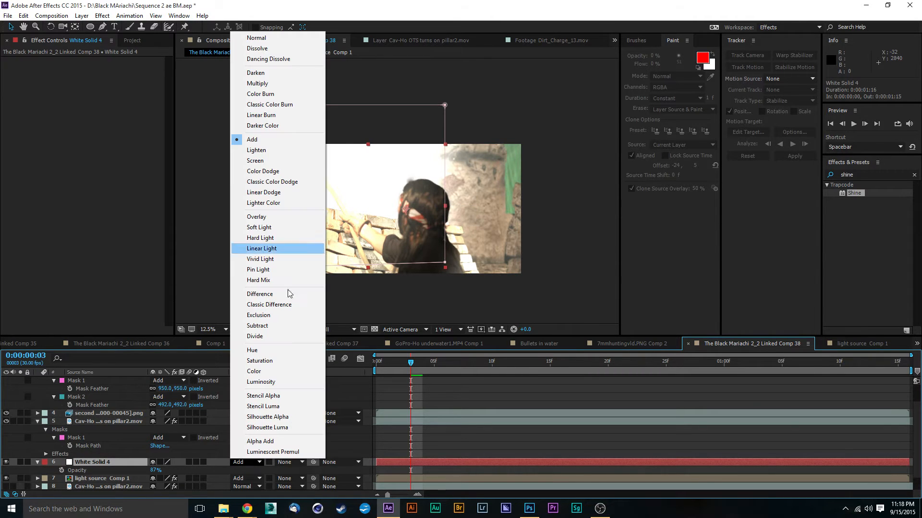
left_click(267, 164)
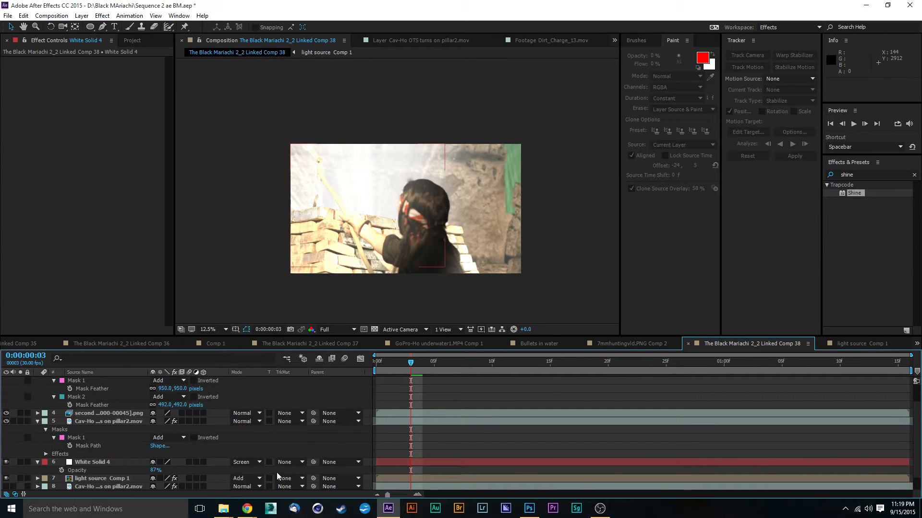
left_click(258, 464)
left_click(282, 192)
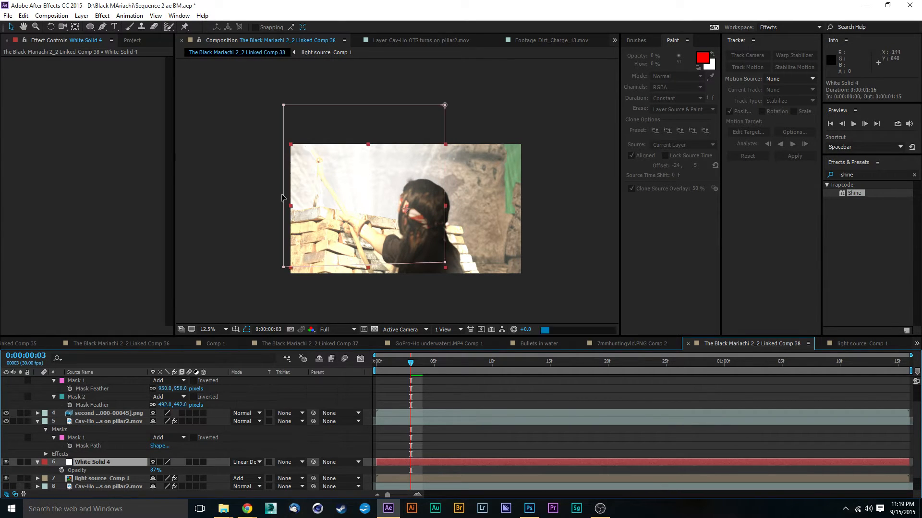
left_click(259, 463)
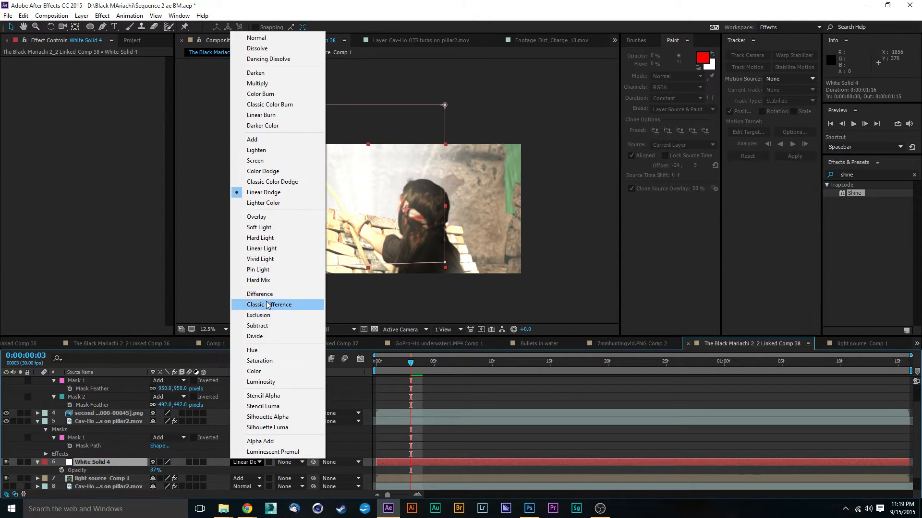
left_click(264, 203)
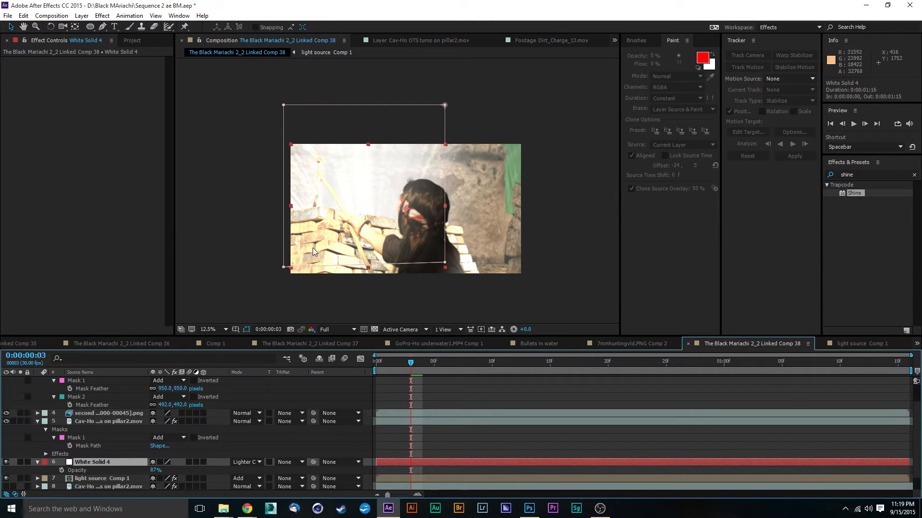
- Set the white solid's blending mode to Add and lower its opacity to 31%
left_click(243, 463)
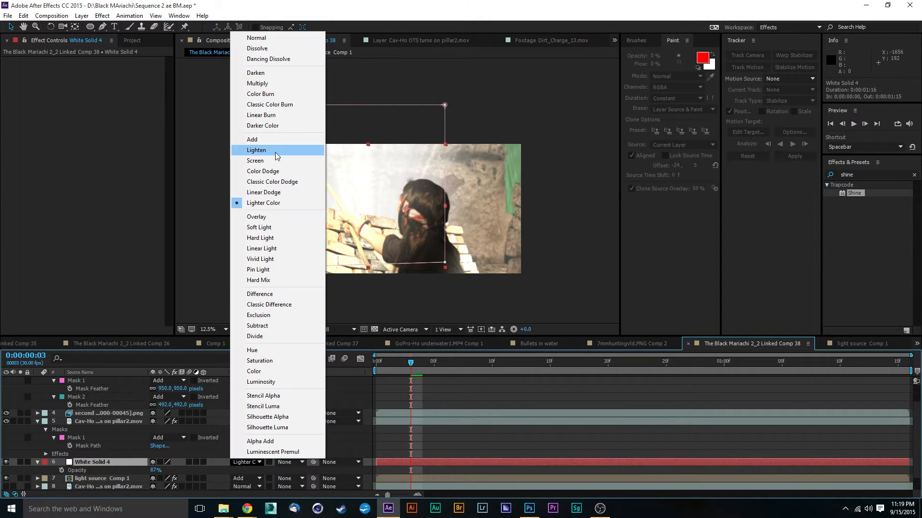
left_click(262, 140)
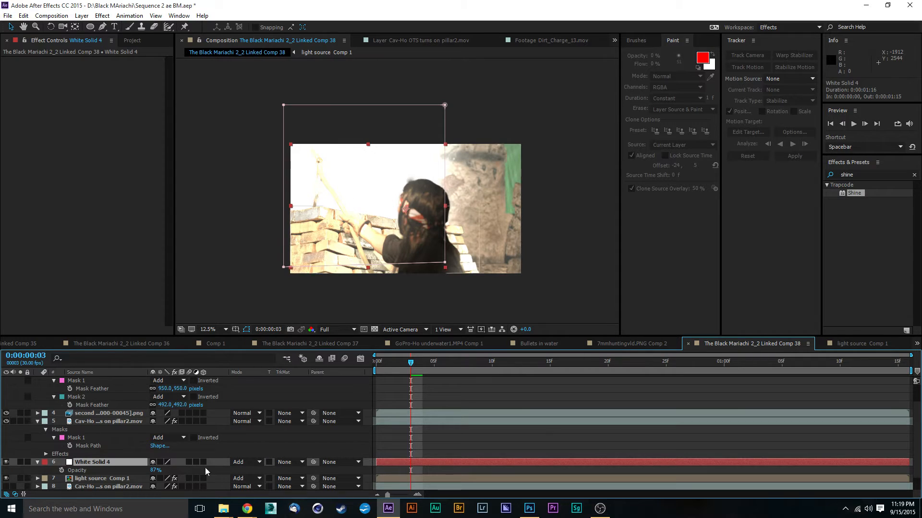
left_click_drag(155, 471, 134, 471)
right_click(135, 470)
left_click(192, 472)
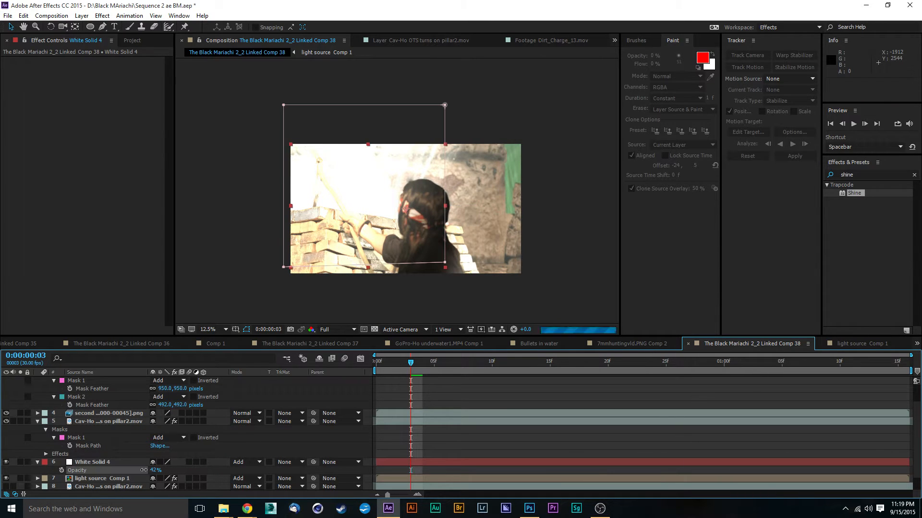
left_click_drag(139, 473, 143, 472)
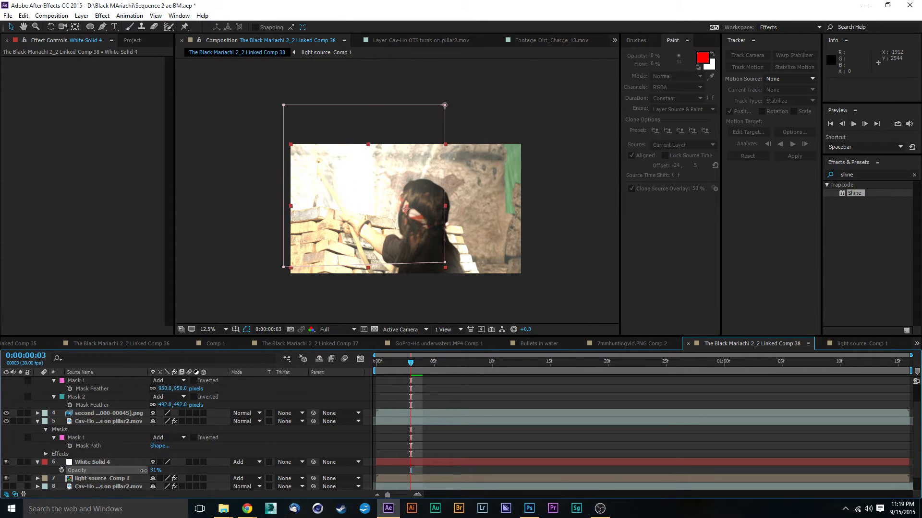
left_click_drag(144, 471, 143, 470)
left_click(11, 27)
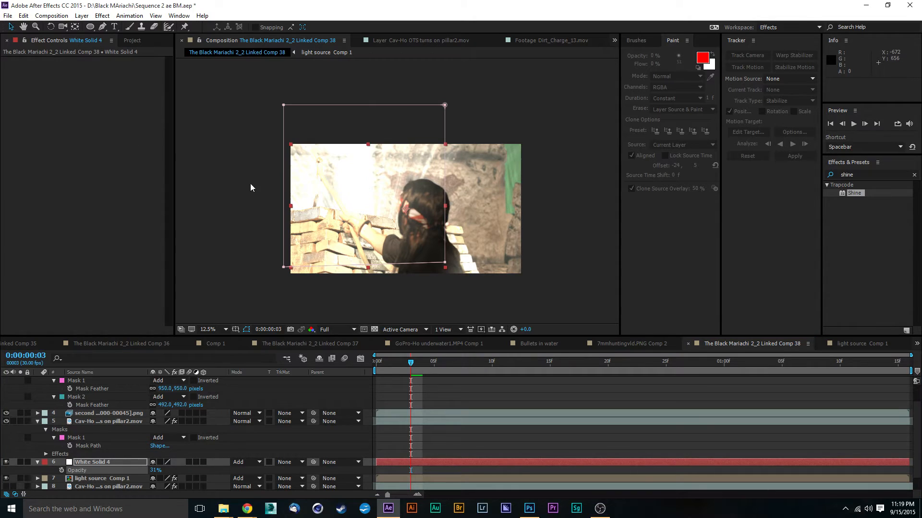
left_click(233, 214)
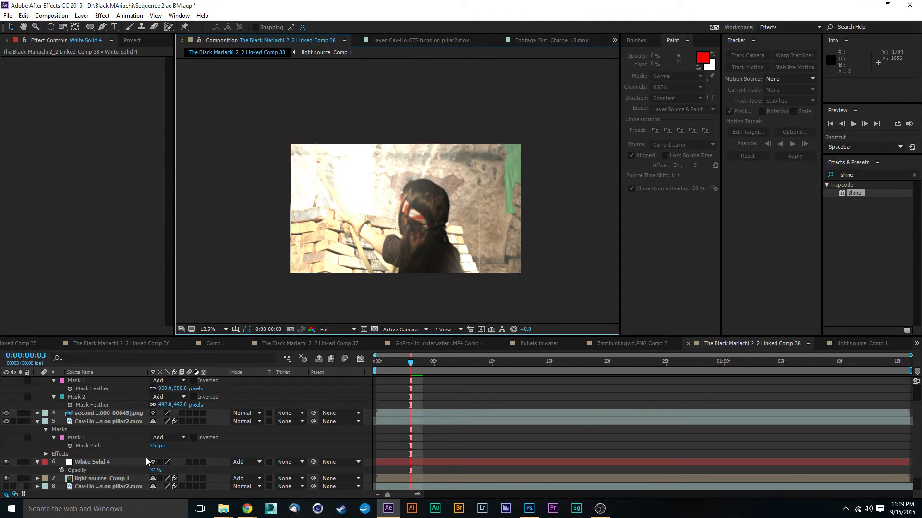
- Add the expression wiggle(5,20) to the white solid's Opacity and return to the first frame
left_click(61, 470, "alt")
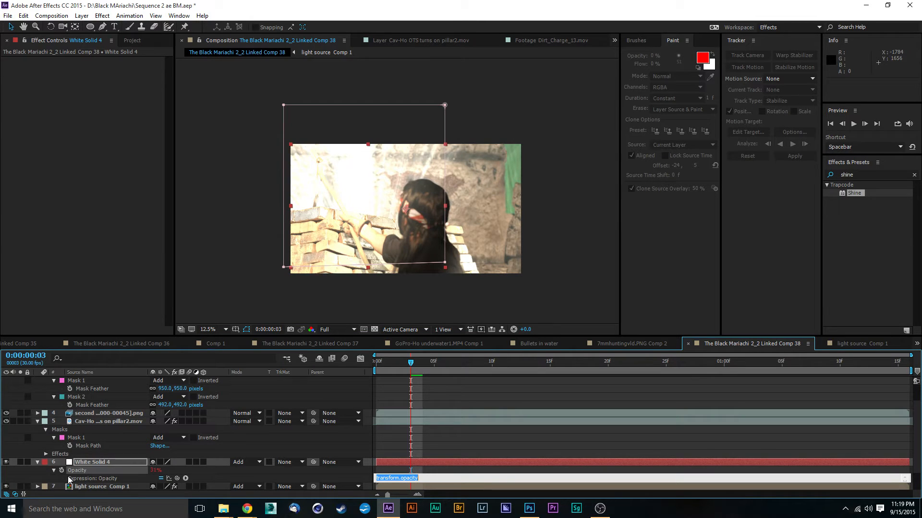
type("wiggle(5,20")
left_click_drag(387, 365, 373, 366)
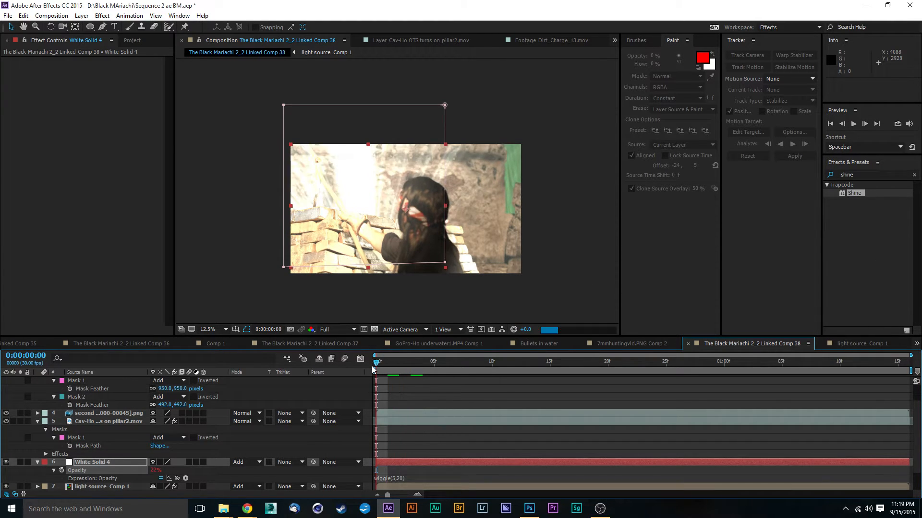
- Set the composition's preview resolution to Third and play back the flickering glow from the first frame
left_click(353, 329)
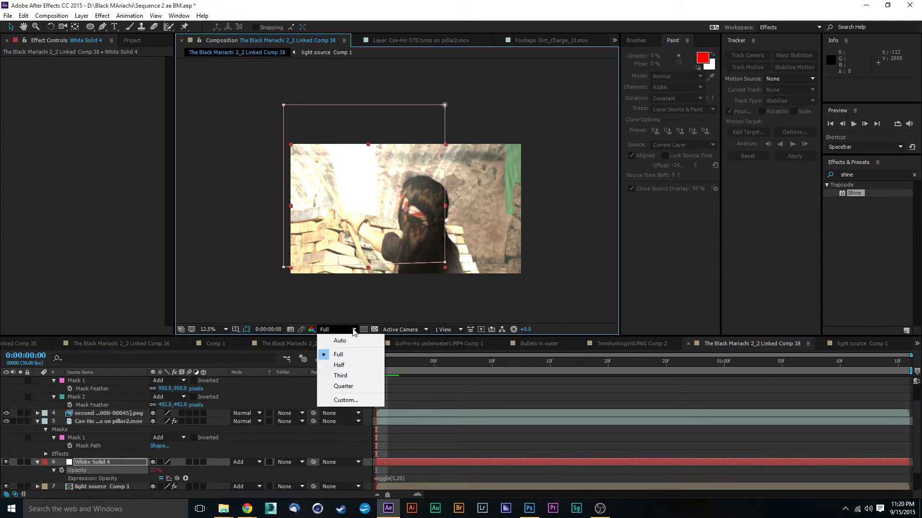
left_click(336, 376)
left_click(573, 281)
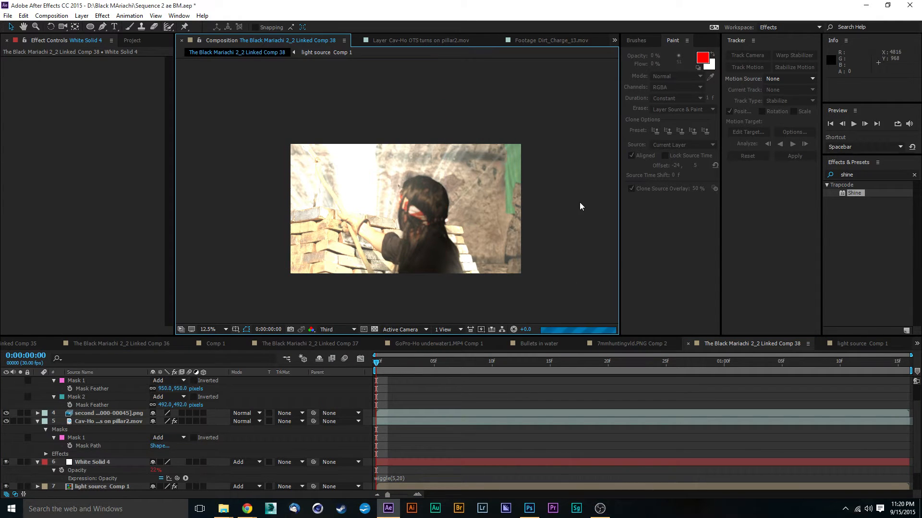
key("space")
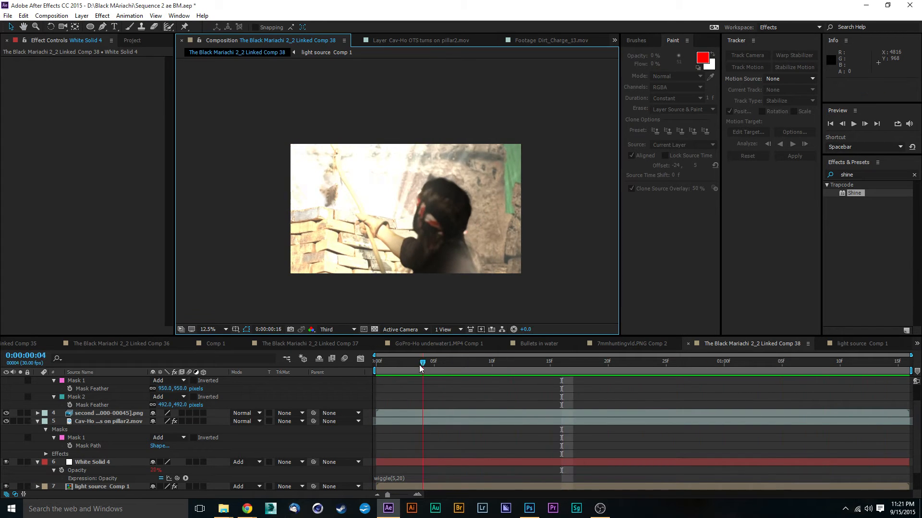
key("space")
key("space")
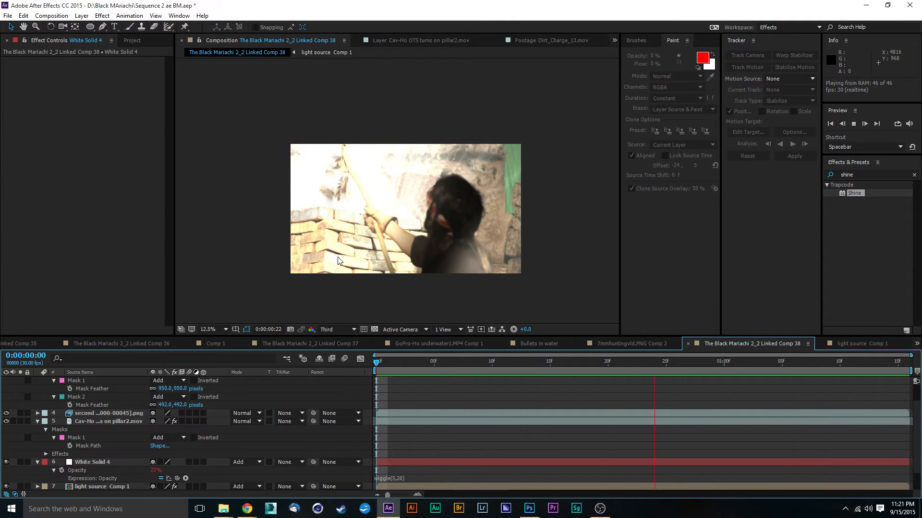
key("space")
- At frame 12, apply the Curves effect to the visible background footage on layer 9, Cav-Ho OTS turns on pillar2.mov
left_click_drag(447, 365, 515, 356)
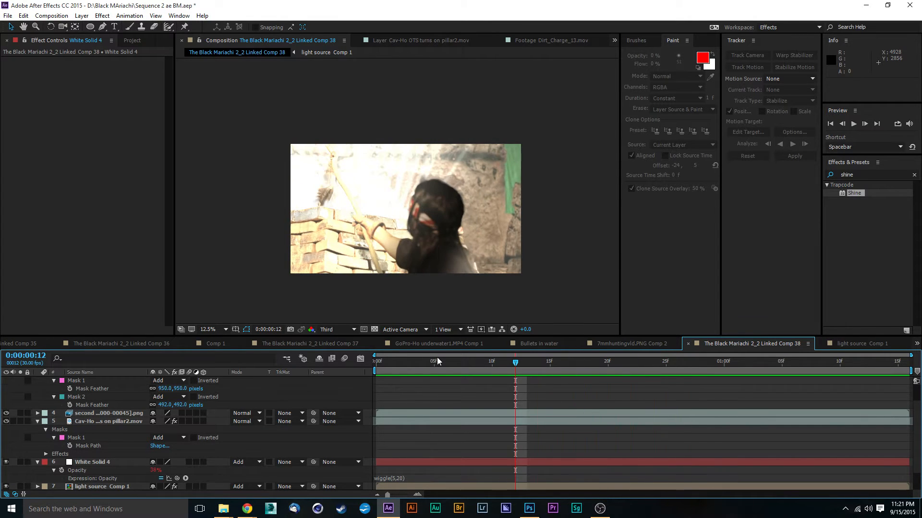
scroll(114, 407, "down", 1)
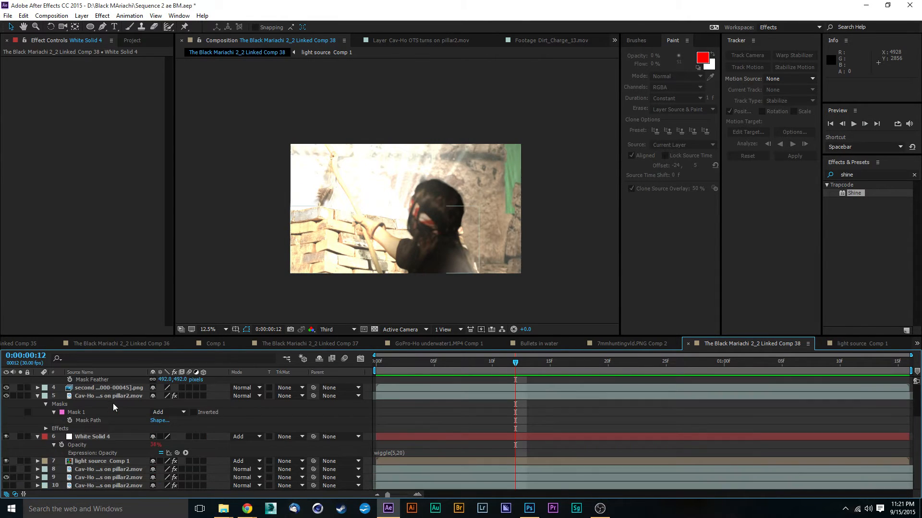
left_click(110, 478)
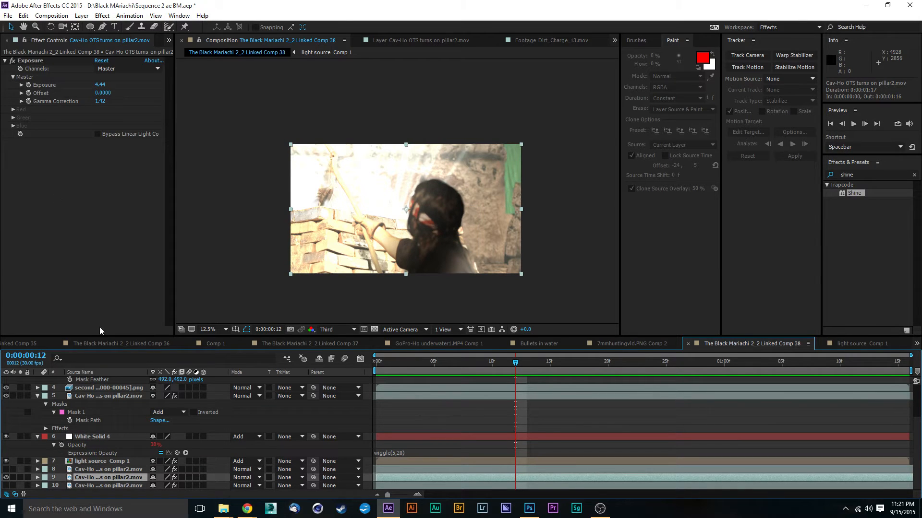
left_click(867, 175)
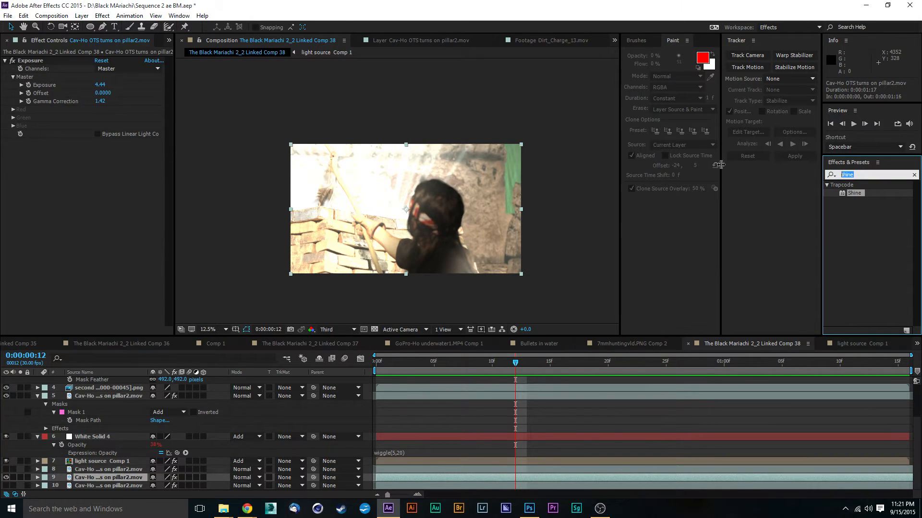
type("curves")
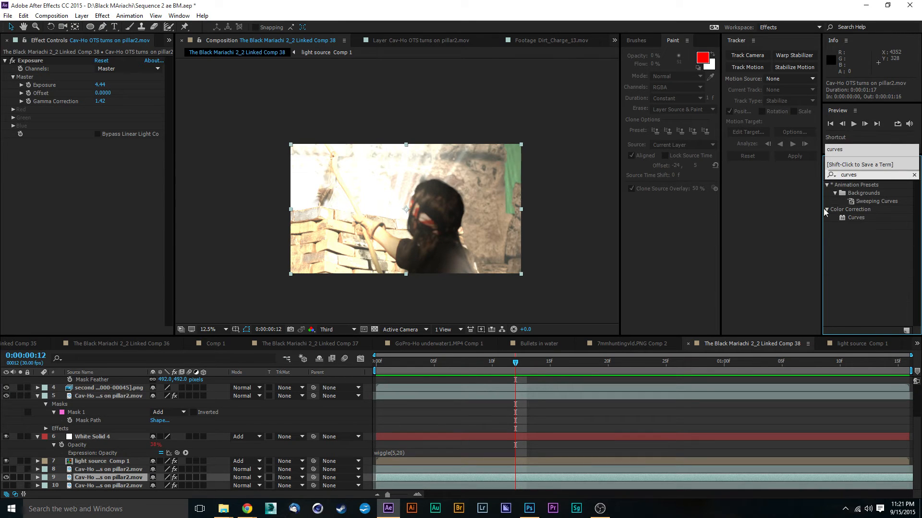
left_click_drag(838, 219, 127, 482)
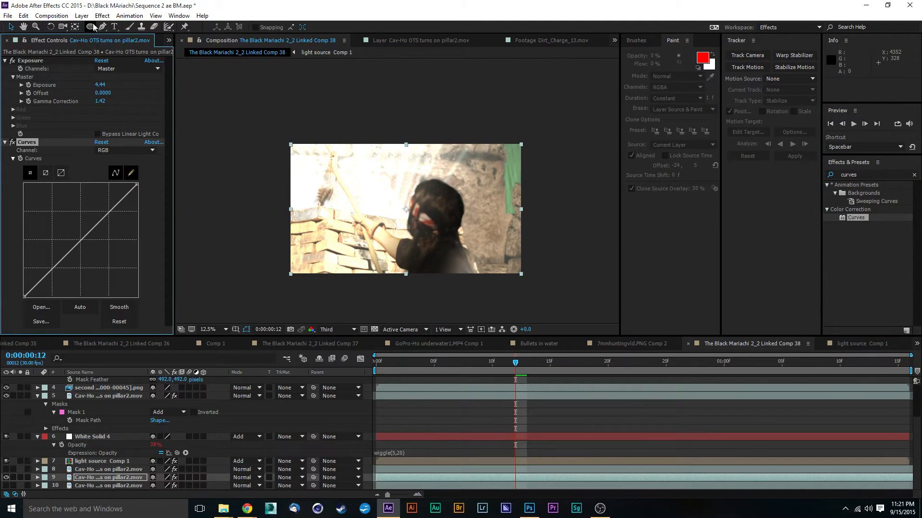
- Cool the background footage by raising the Blue curve's midpoint and lowering the Red curve's midpoint slightly
left_click(125, 150)
left_click(123, 192)
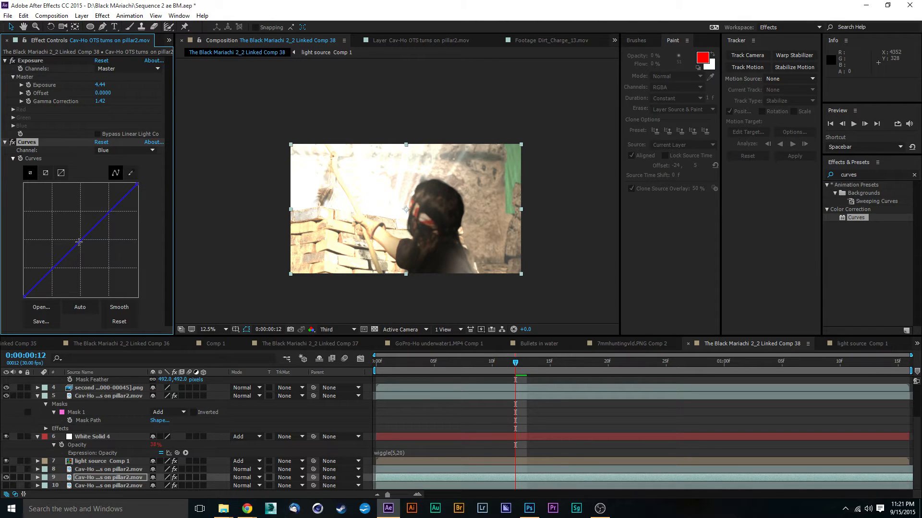
left_click_drag(80, 240, 78, 239)
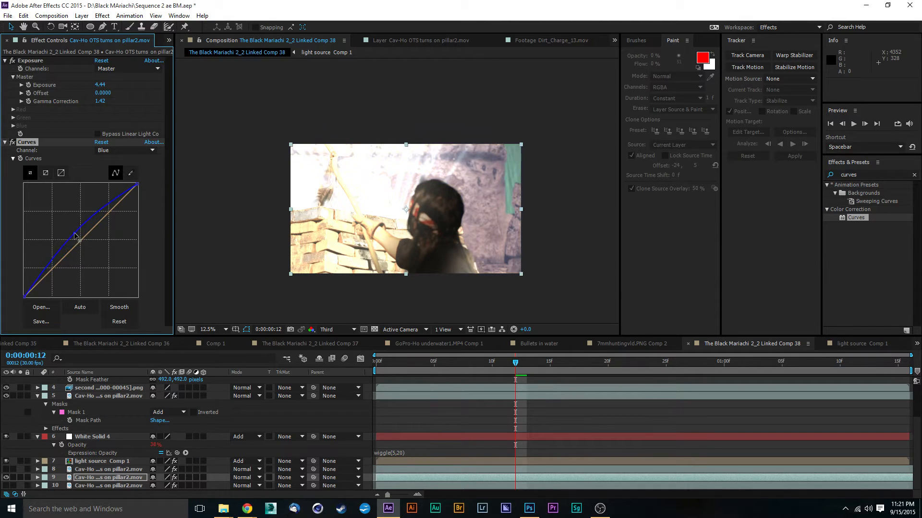
left_click(123, 150)
left_click(118, 173)
left_click_drag(80, 240, 83, 245)
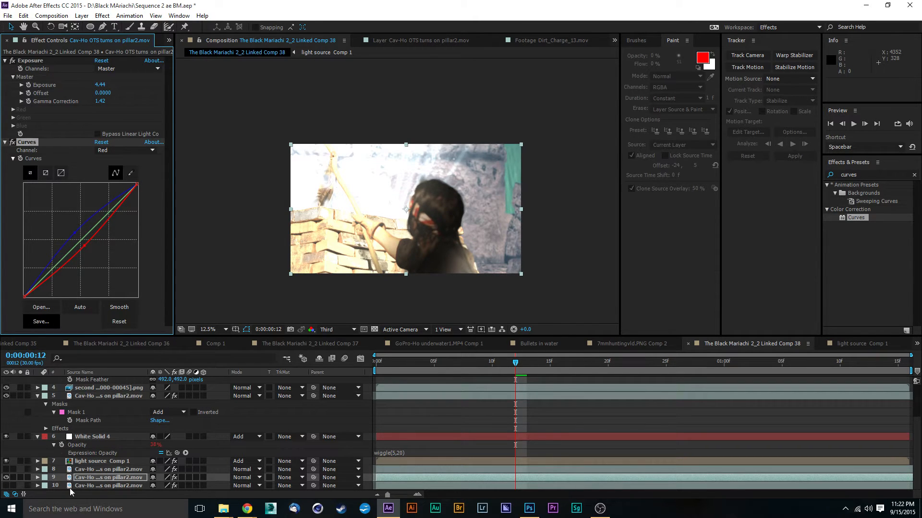
- Paste the Curves effect onto the masked brick footage on layer 5 and the archer PNG sequences on layers 4 and 3
left_click(90, 397)
key("ctrl+v")
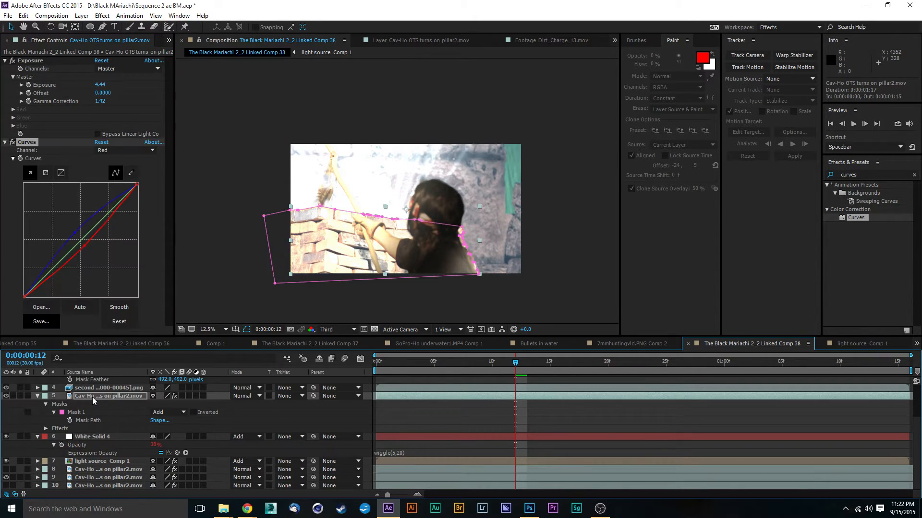
scroll(116, 414, "up", 1)
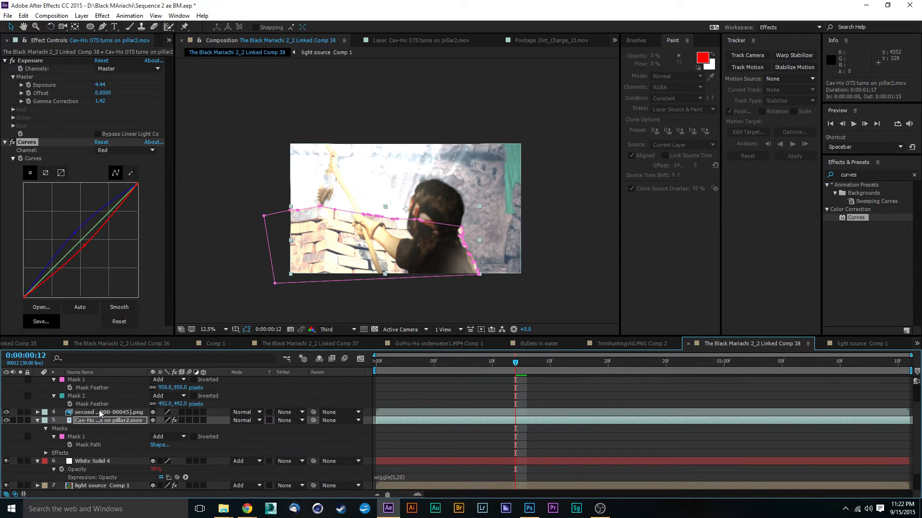
left_click(97, 413)
scroll(97, 413, "up", 1)
key("ctrl+v")
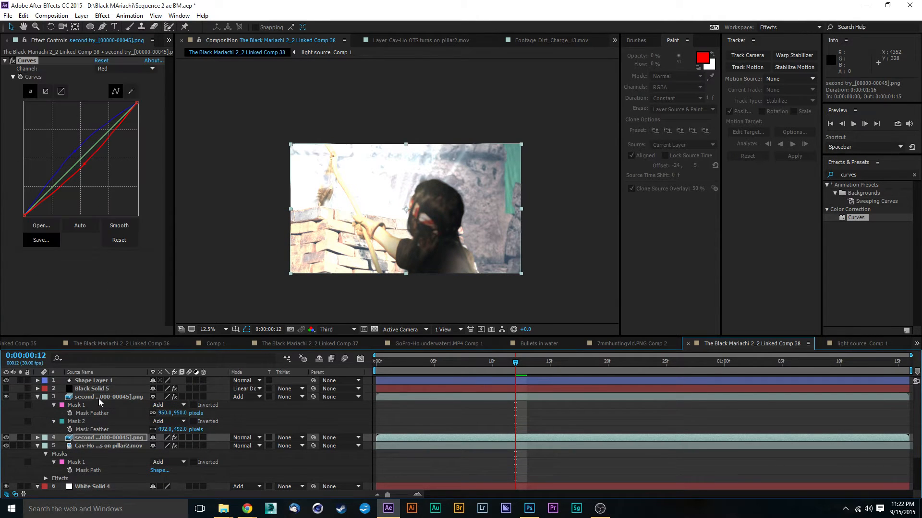
left_click(99, 399)
key("ctrl+v")
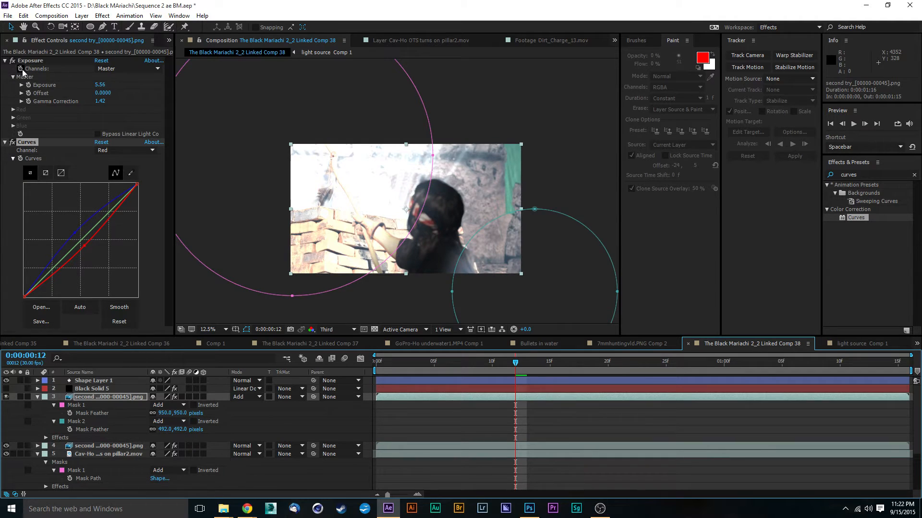
- Play the composition from the first frame and examine the cooler color grade on the archer at frame 15
left_click(567, 129)
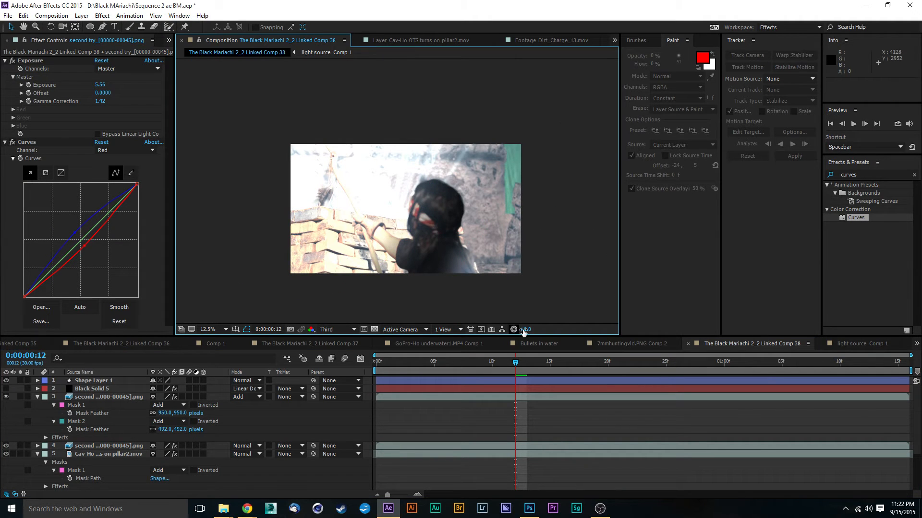
left_click_drag(493, 364, 367, 373)
key("space")
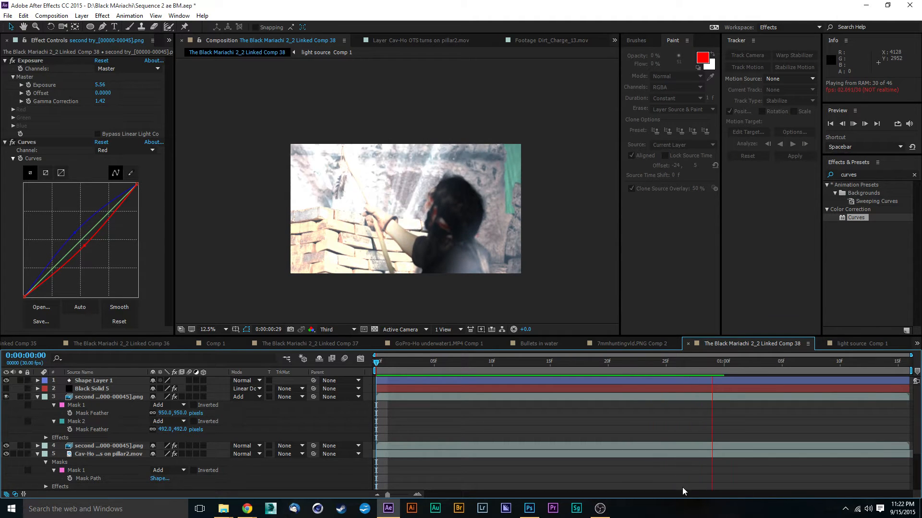
key("space")
left_click_drag(611, 371, 550, 363)
scroll(557, 240, "up", 2)
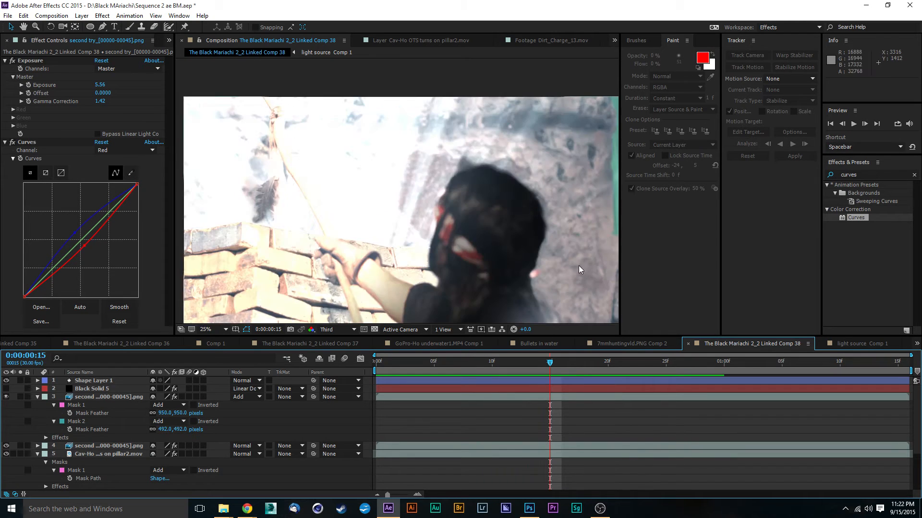
scroll(578, 266, "down", 2)
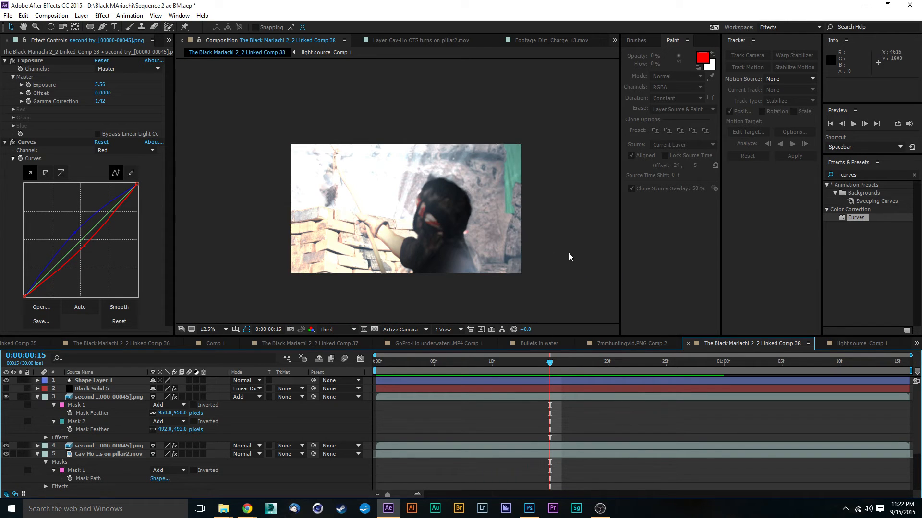
- Draw a third elliptical mask above the archer's head on the layer 3 PNG sequence and feather it 139 pixels
left_click(89, 396)
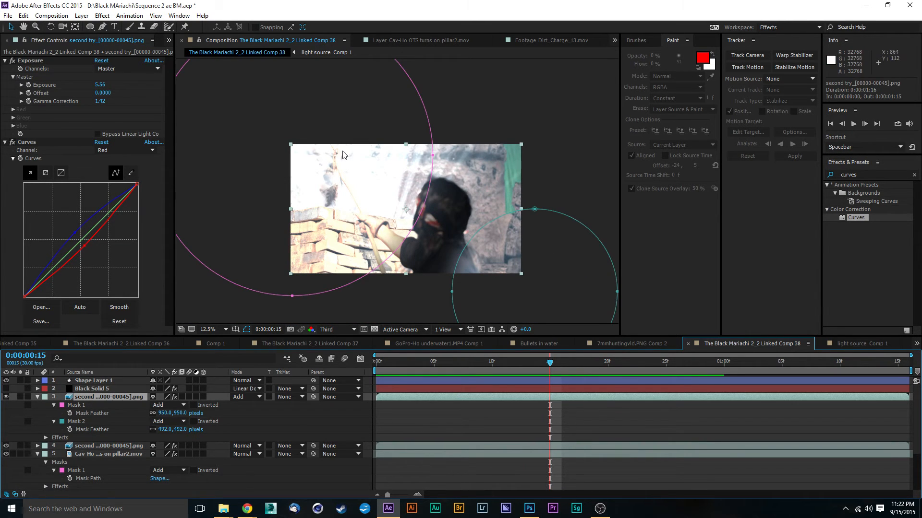
left_click(90, 27)
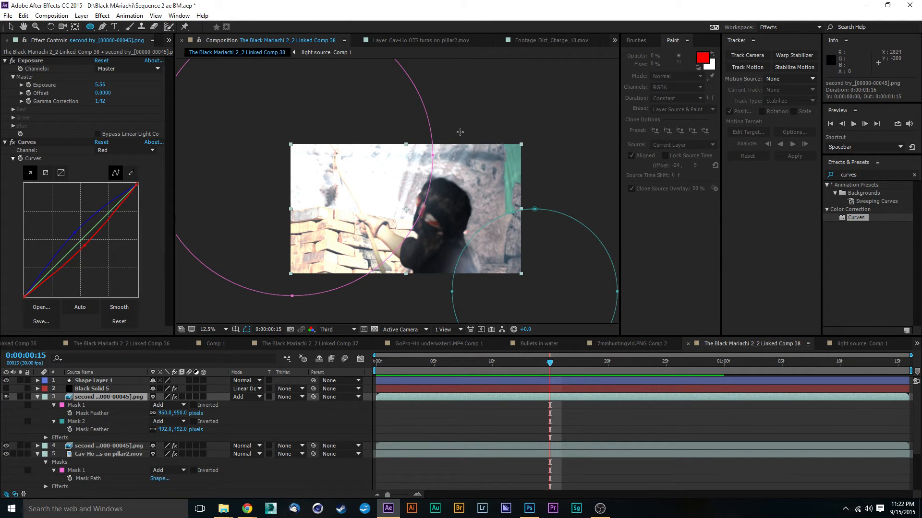
mouse_move(460, 132)
left_mouse_down()
mouse_move(502, 183)
mouse_move(545, 199)
mouse_move(520, 179)
left_mouse_up()
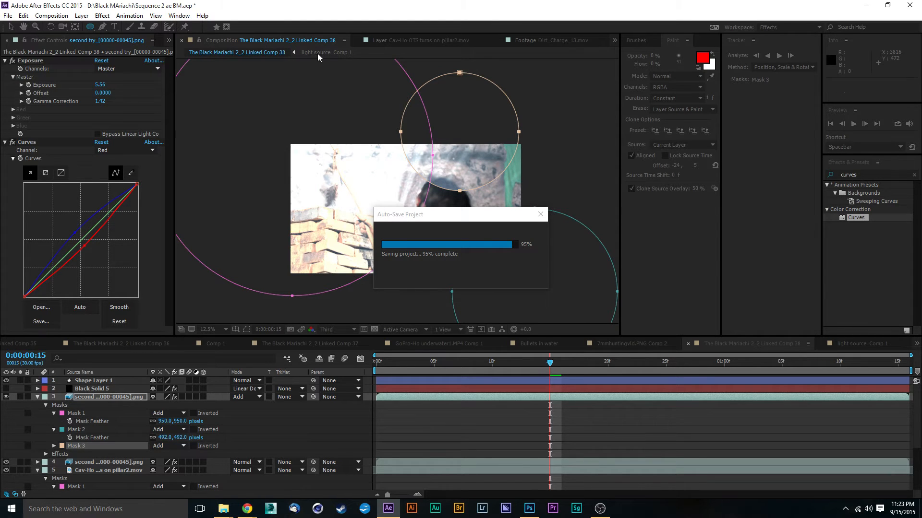
key("f")
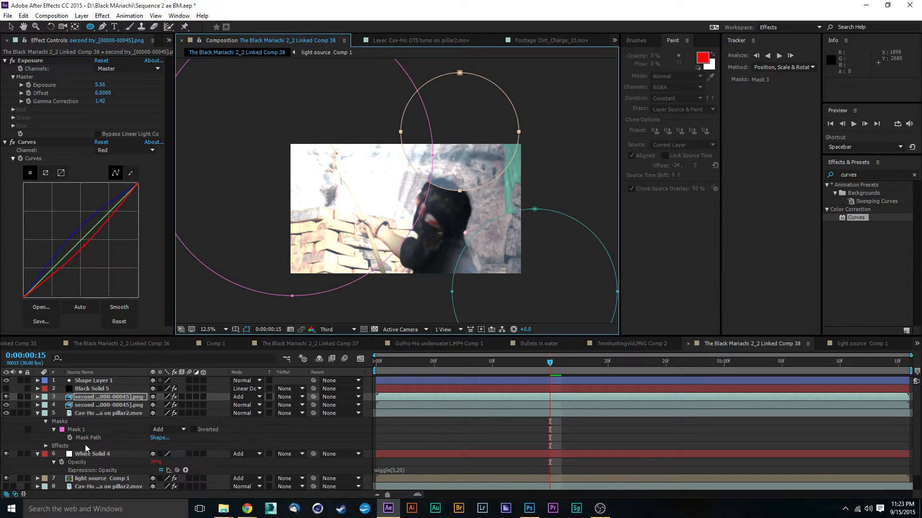
key("f")
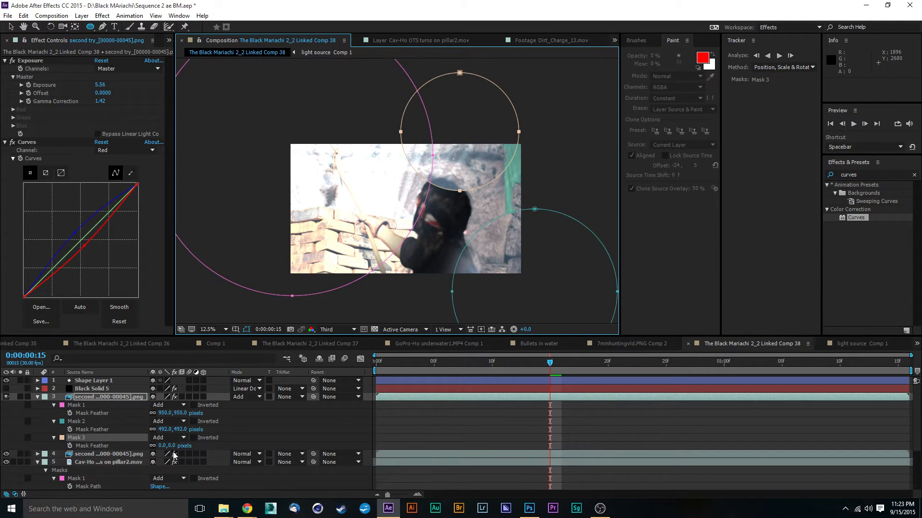
left_click_drag(174, 448, 235, 442)
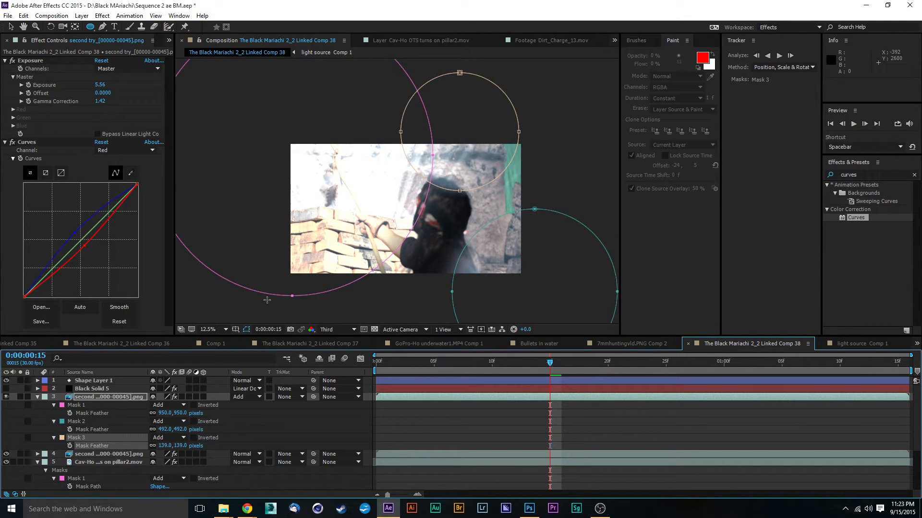
- Widen Mask 3 by moving its two side points outward and set its feather to 342 pixels
left_click(11, 28)
left_click_drag(402, 135, 372, 143)
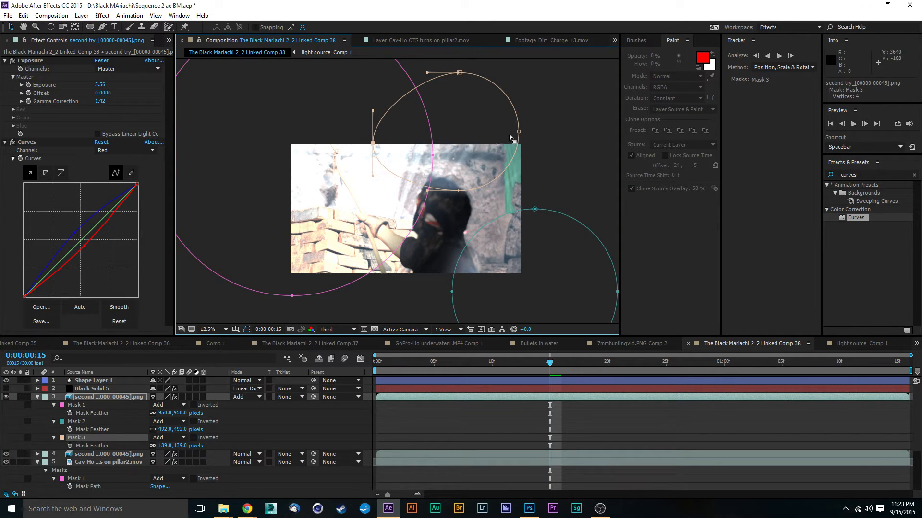
left_click_drag(519, 132, 544, 135)
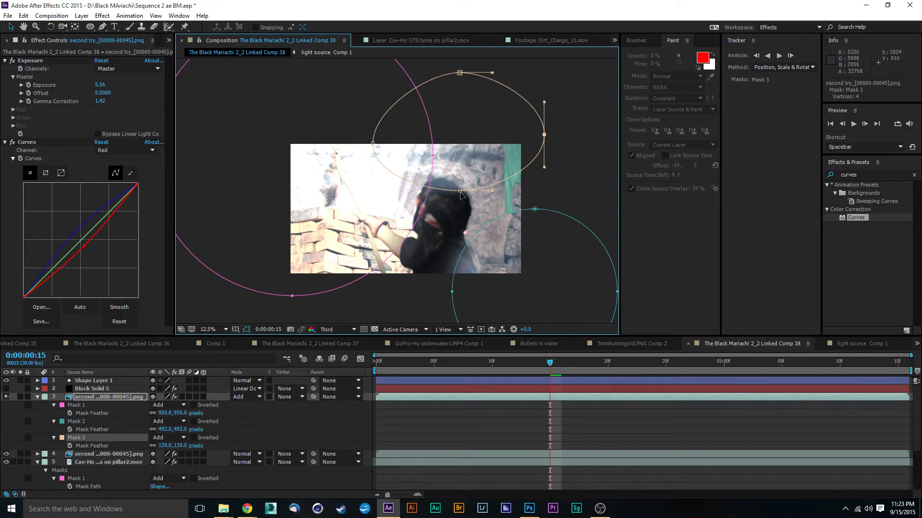
left_click_drag(179, 446, 276, 444)
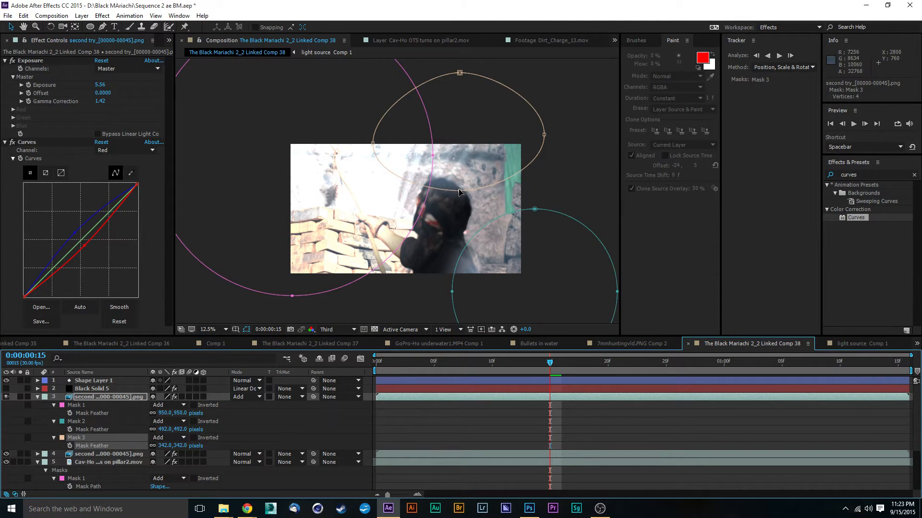
- Reshape Mask 3 around the archer's head, pulling its side points outward and down and its upper point toward the bow
mouse_move(459, 192)
left_mouse_down()
mouse_move(443, 200)
mouse_move(438, 192)
mouse_move(476, 189)
mouse_move(456, 182)
left_mouse_up()
left_click_drag(547, 138, 579, 154)
mouse_move(455, 184)
left_mouse_down()
mouse_move(470, 199)
mouse_move(442, 195)
left_mouse_up()
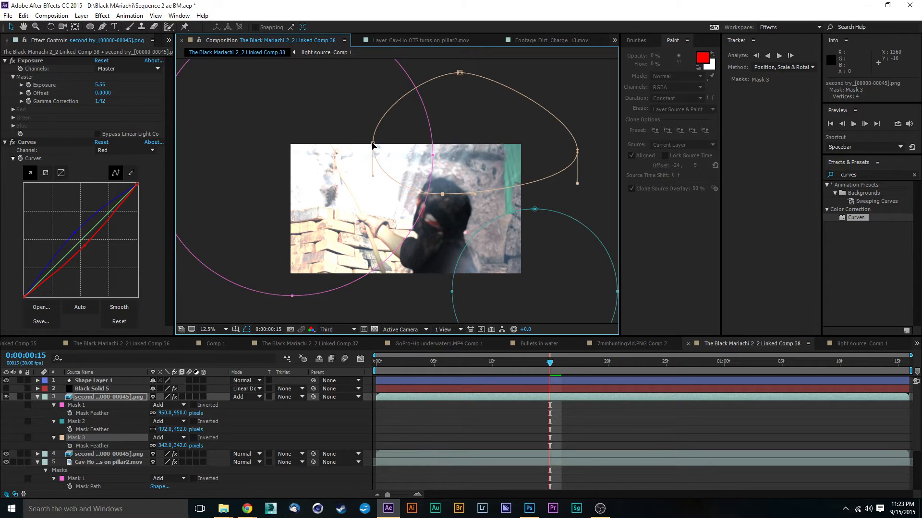
left_click_drag(372, 144, 363, 186)
left_click_drag(443, 196, 448, 193)
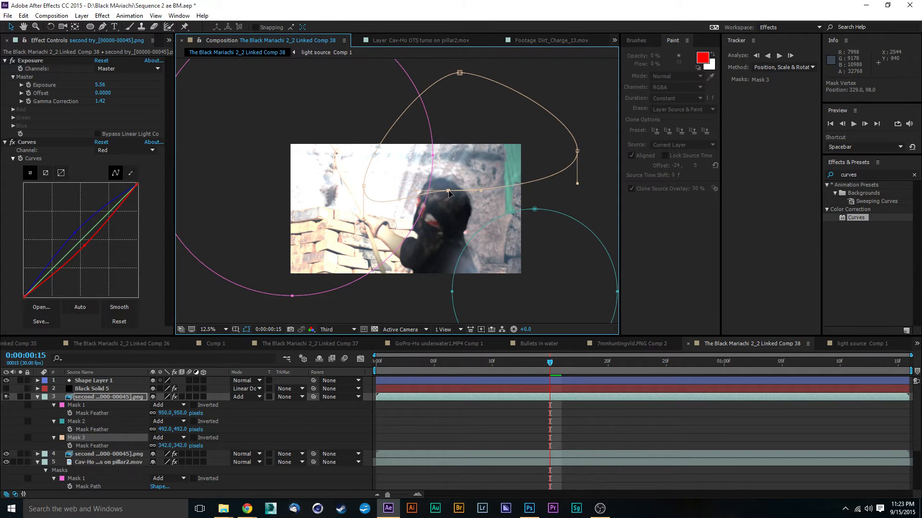
left_click_drag(363, 186, 376, 205)
left_click_drag(458, 76, 425, 74)
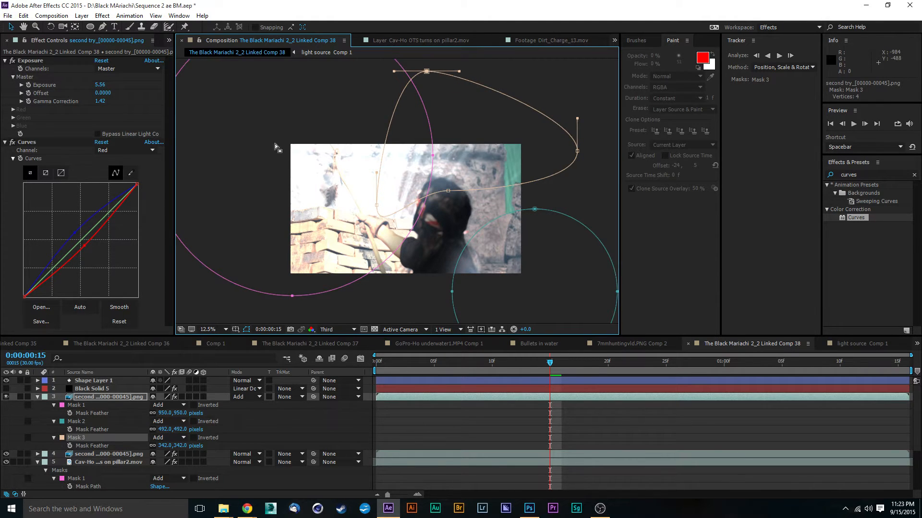
left_click(246, 126)
scroll(454, 209, "down", 1)
left_click(399, 313)
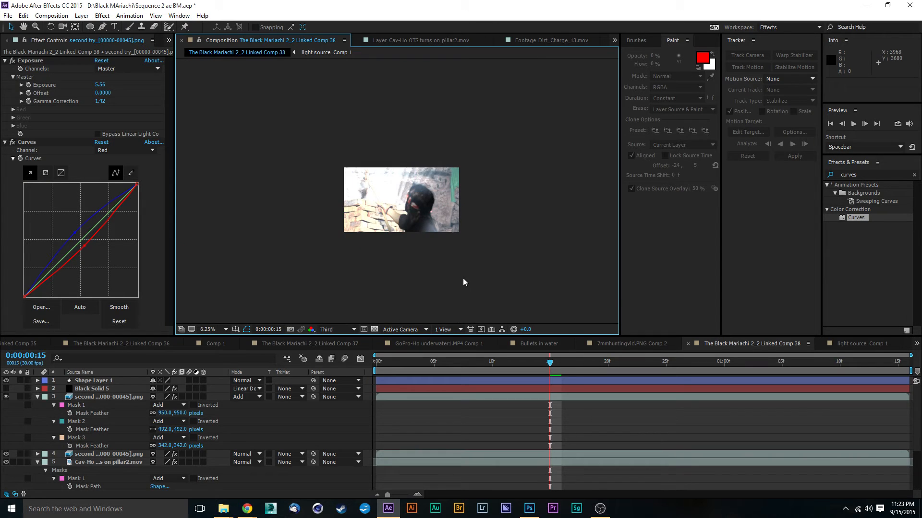
scroll(442, 241, "up", 2)
scroll(442, 243, "down", 1)
left_click(492, 266)
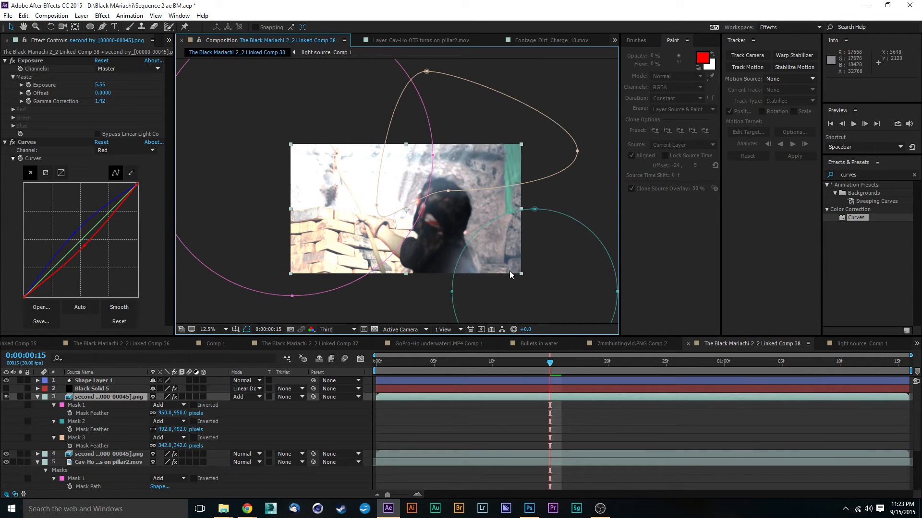
- Set the Mask 2 feather on the layer 3 PNG sequence to 998 pixels and play the composition
left_click(512, 285)
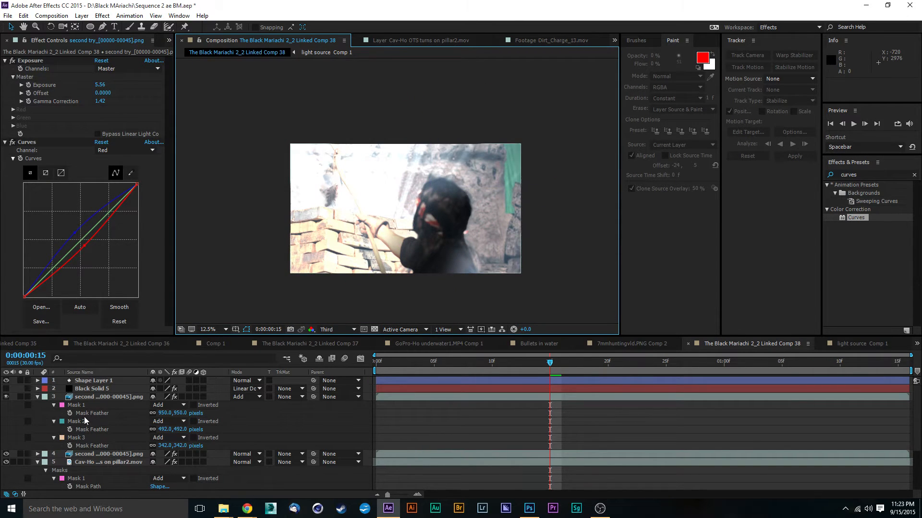
left_click(139, 422)
left_click_drag(179, 430, 279, 427)
mouse_move(388, 427)
left_mouse_down()
mouse_move(331, 420)
mouse_move(410, 416)
mouse_move(377, 422)
left_mouse_up()
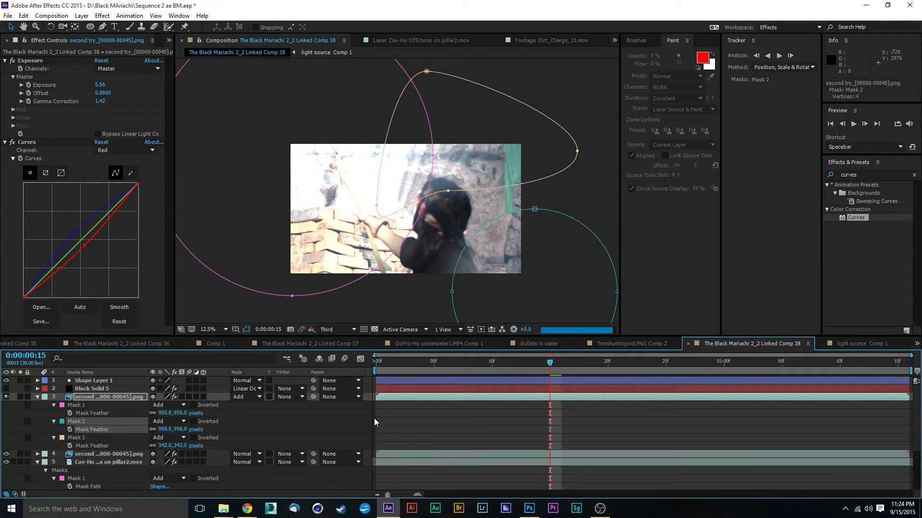
left_click(217, 300)
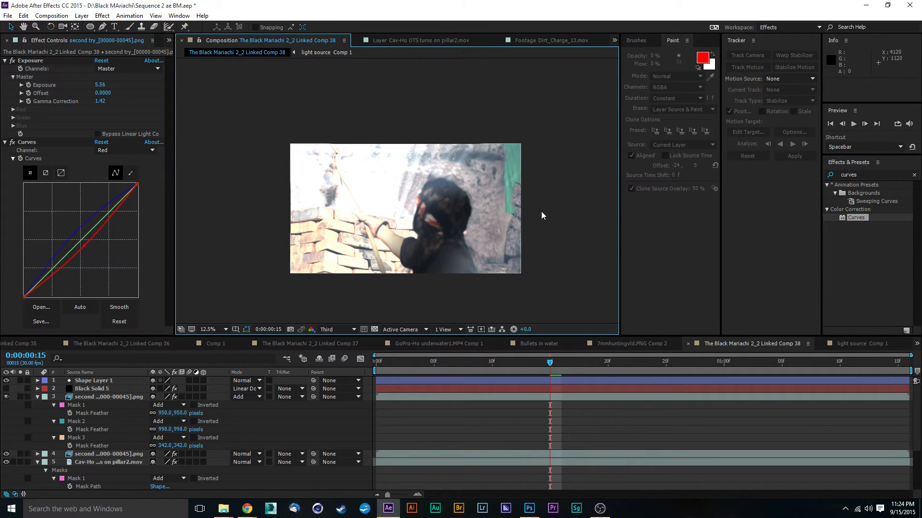
key("space")
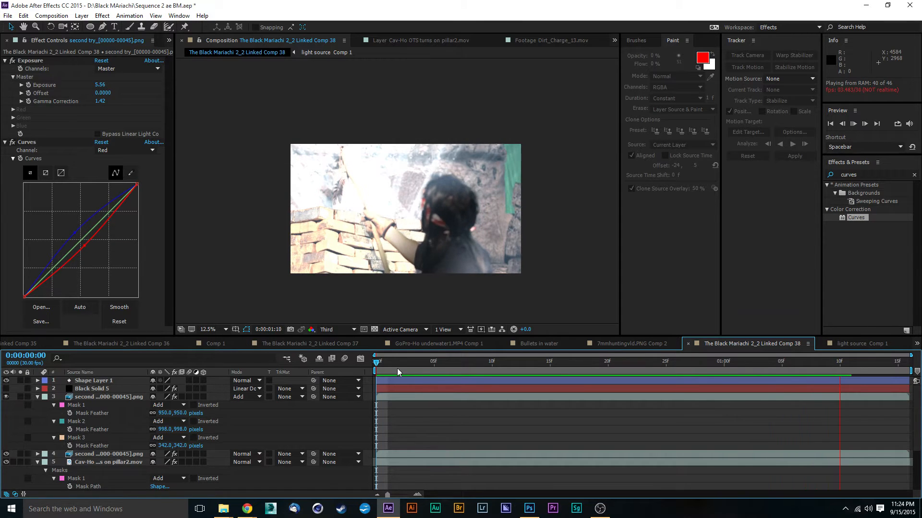
left_click(403, 366)
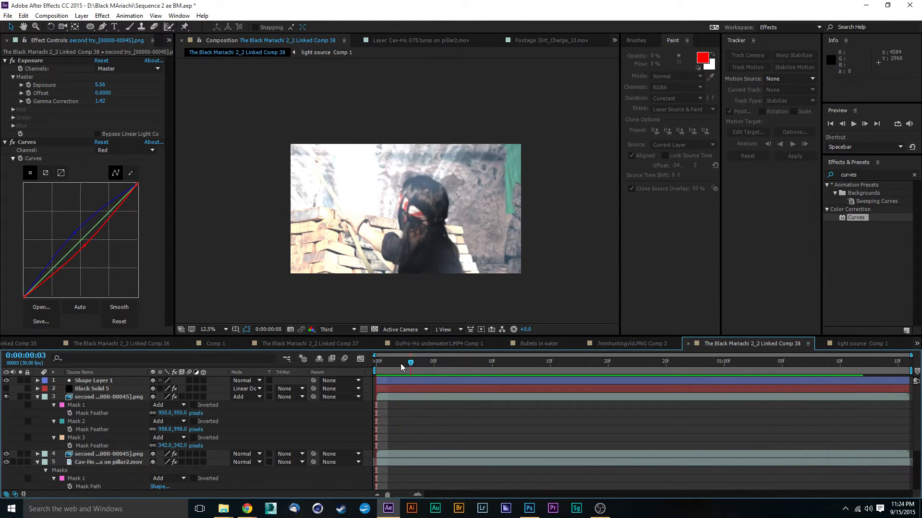
- Turn on the Black Solid 5 light rays layer, try Darken blending and set its mode to Normal
left_click(14, 389)
left_click(6, 389)
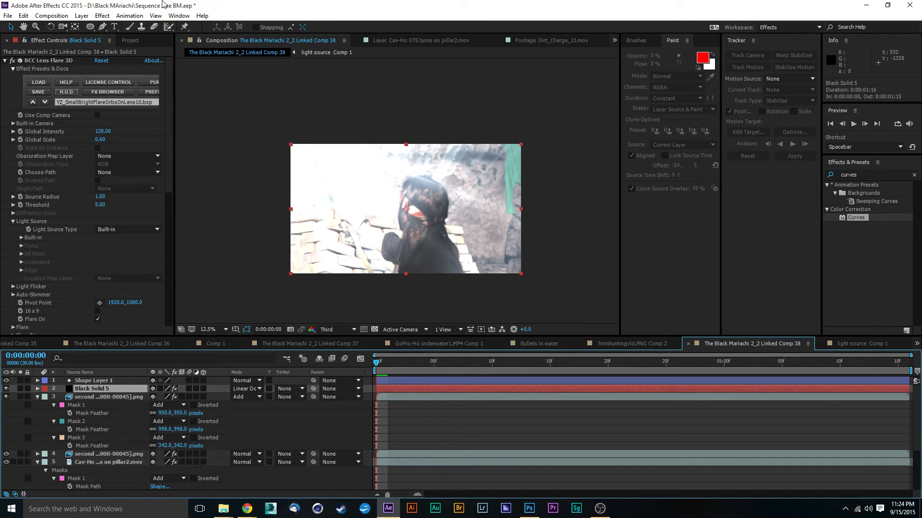
left_click(250, 389)
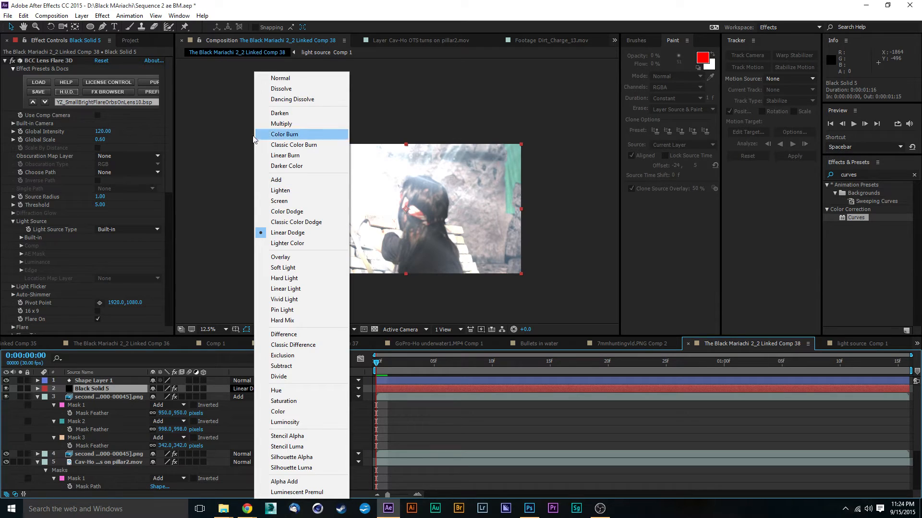
left_click(278, 113)
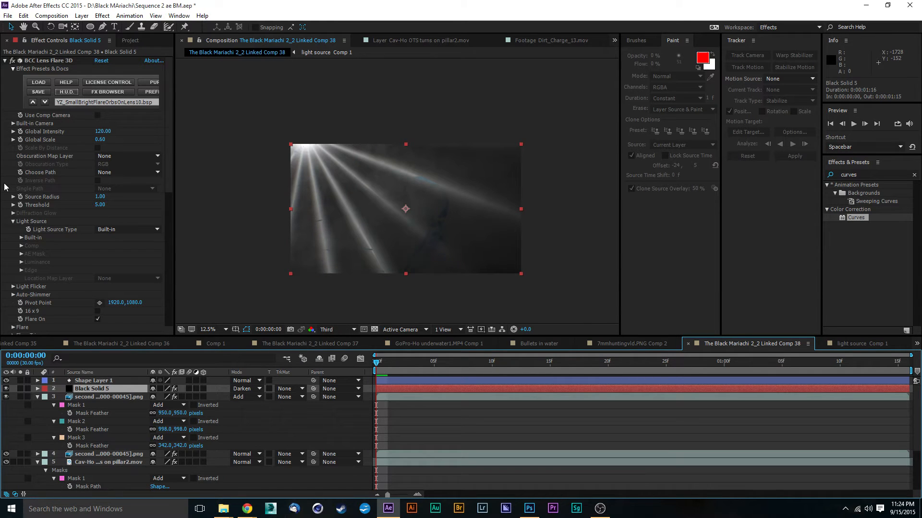
left_click(249, 389)
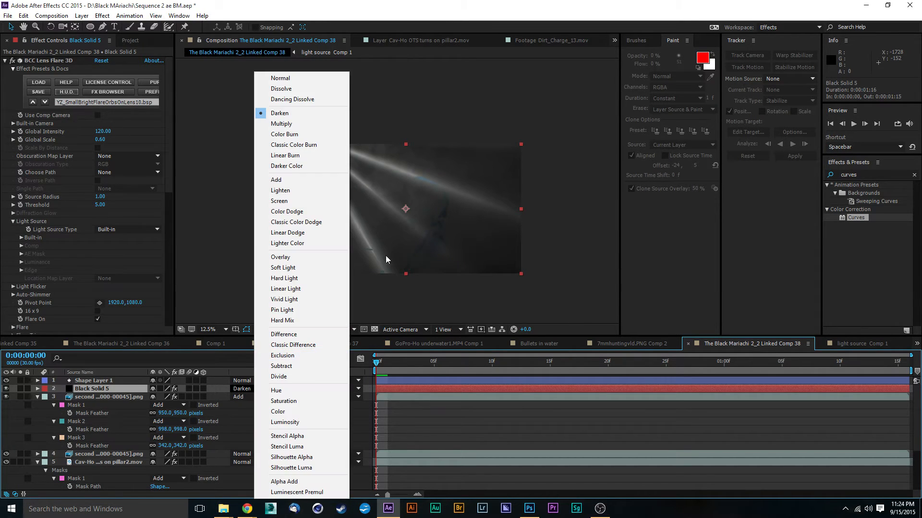
left_click(286, 78)
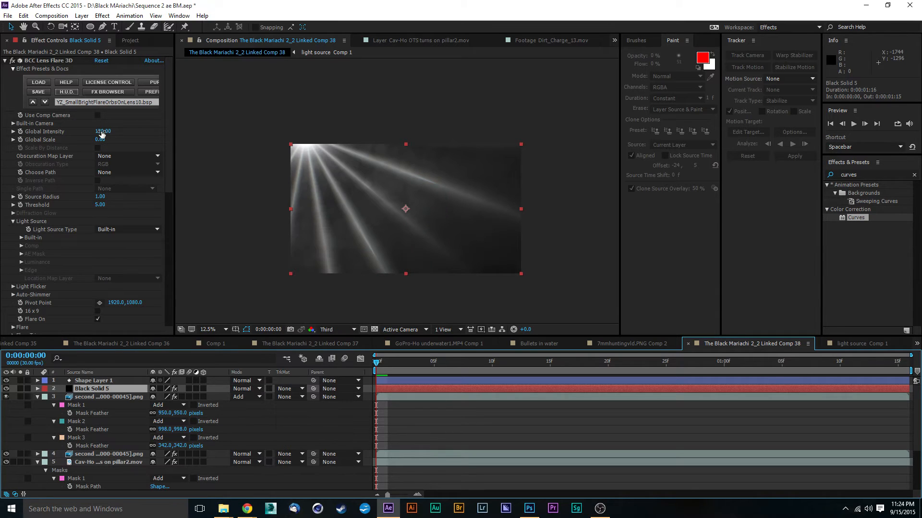
- Lower the lens flare's Global Intensity to 52 and set Black Solid 5's blending mode to Add
left_click_drag(101, 134, 66, 130)
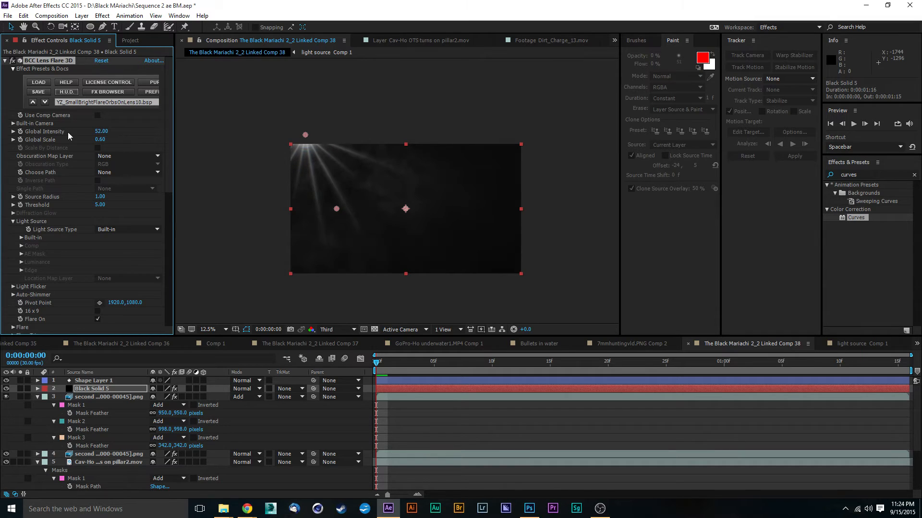
left_click(251, 390)
left_click(277, 179)
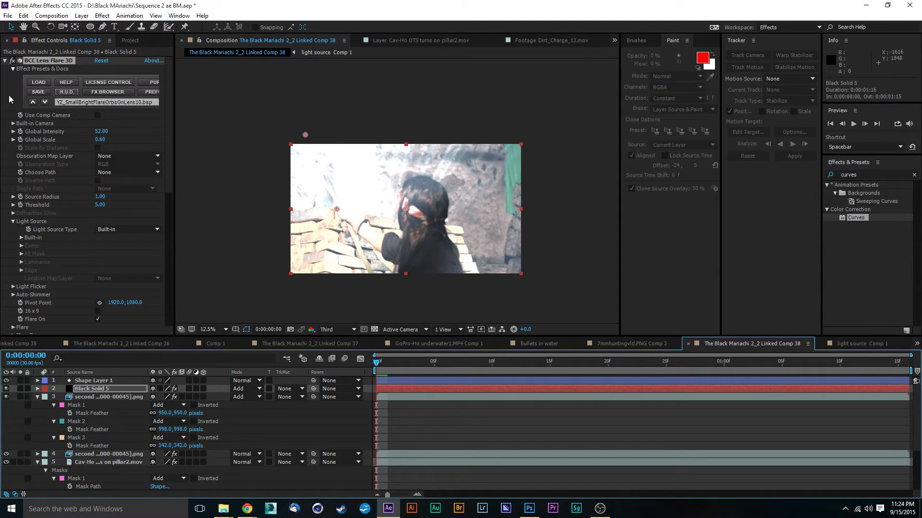
- Find the Hue/Saturation effect and apply it to the Black Solid 5 light rays layer
scroll(73, 195, "down", 10)
scroll(65, 207, "up", 8)
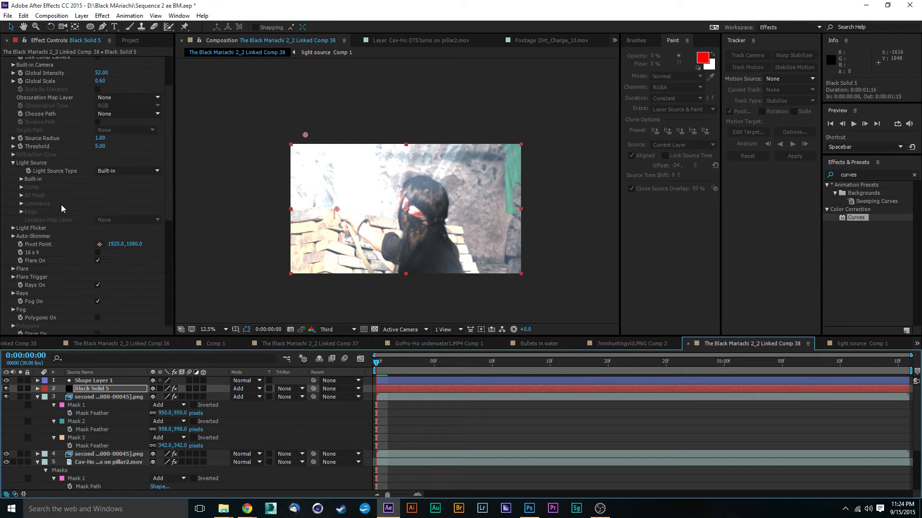
left_click(878, 174)
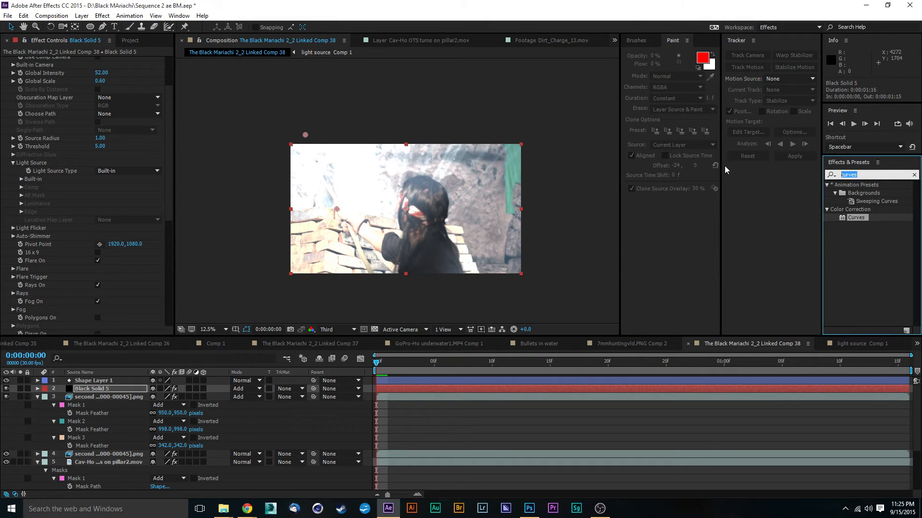
type("sat")
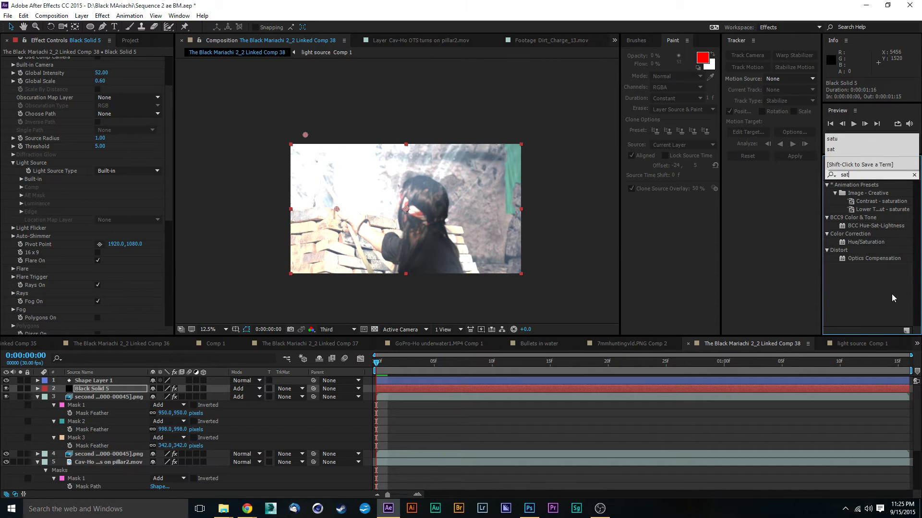
left_click(859, 296)
left_click(861, 241)
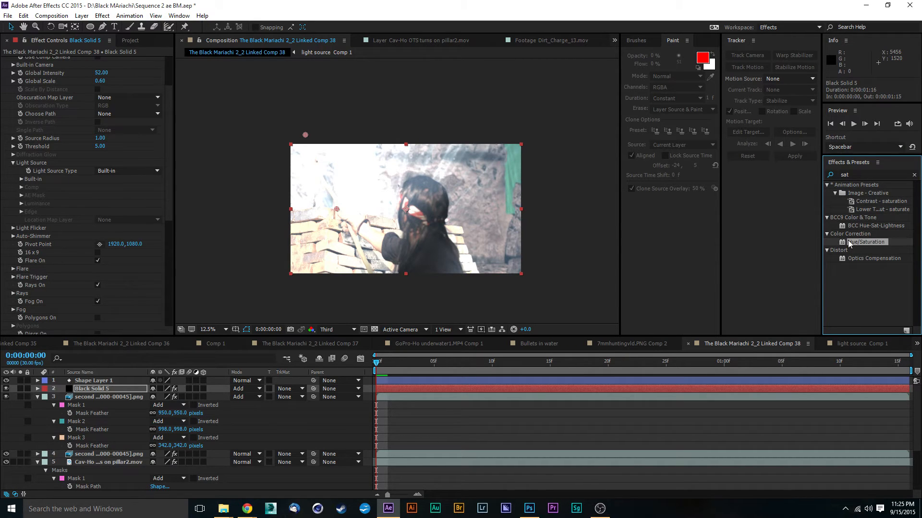
left_click_drag(850, 244, 108, 389)
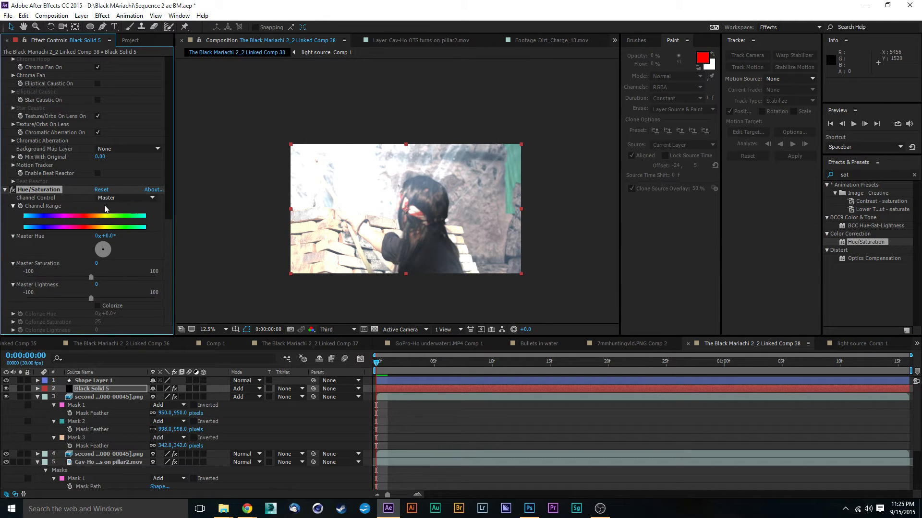
- Colorize the light rays with saturation 94 and lightness 8, and set Black Solid 5's blending mode to Normal
left_click(97, 306)
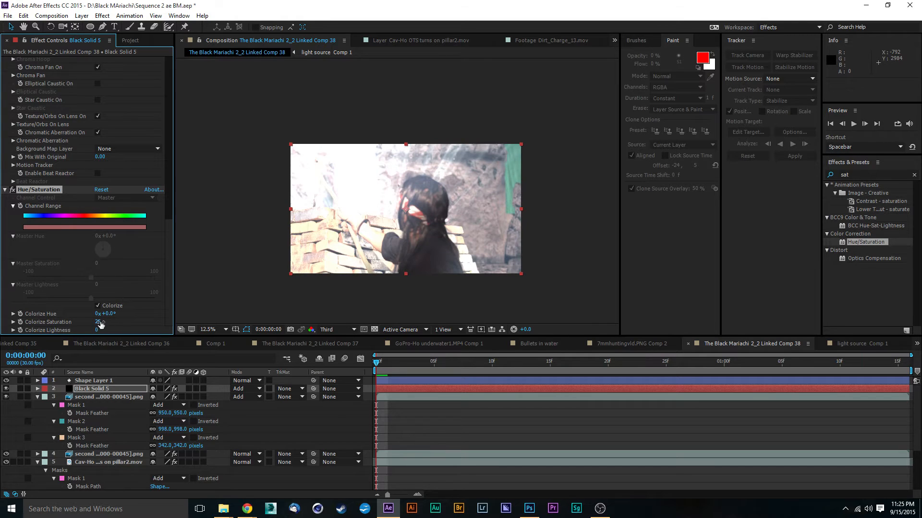
mouse_move(99, 323)
left_mouse_down()
mouse_move(131, 324)
mouse_move(102, 329)
left_mouse_up()
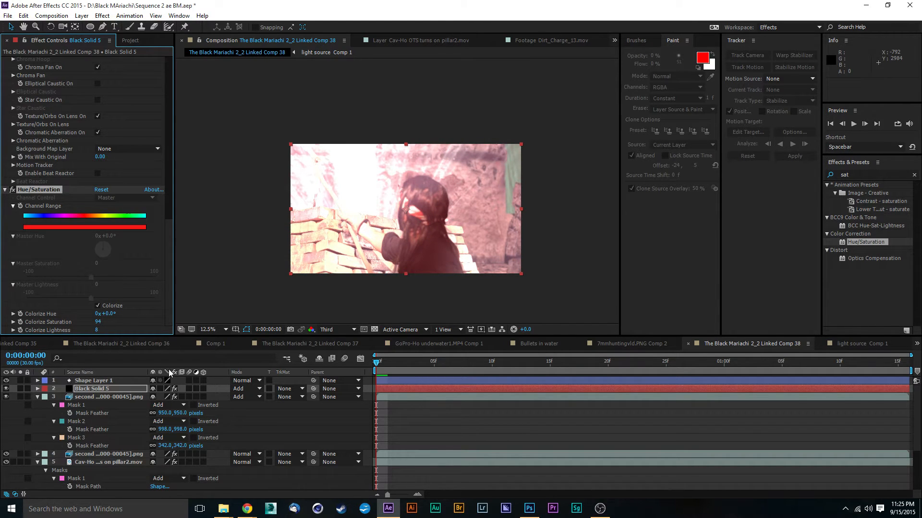
scroll(167, 238, "up", 10)
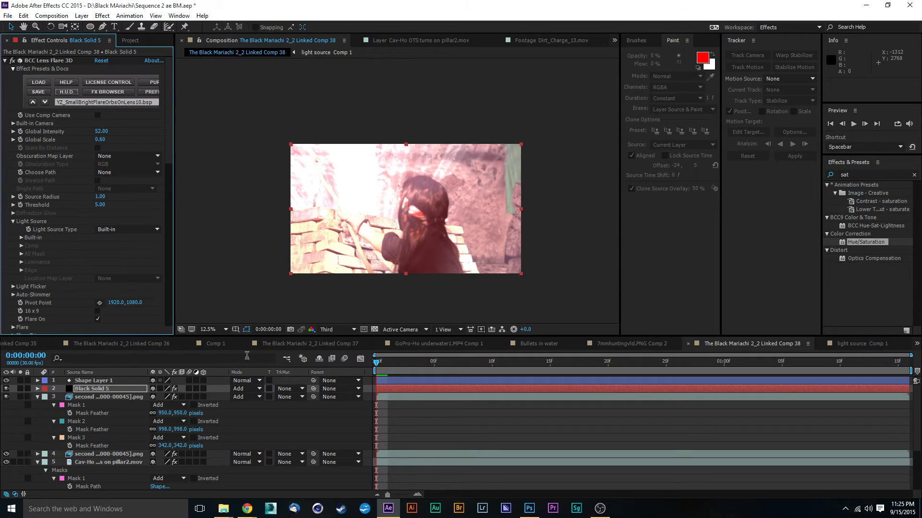
left_click(249, 389)
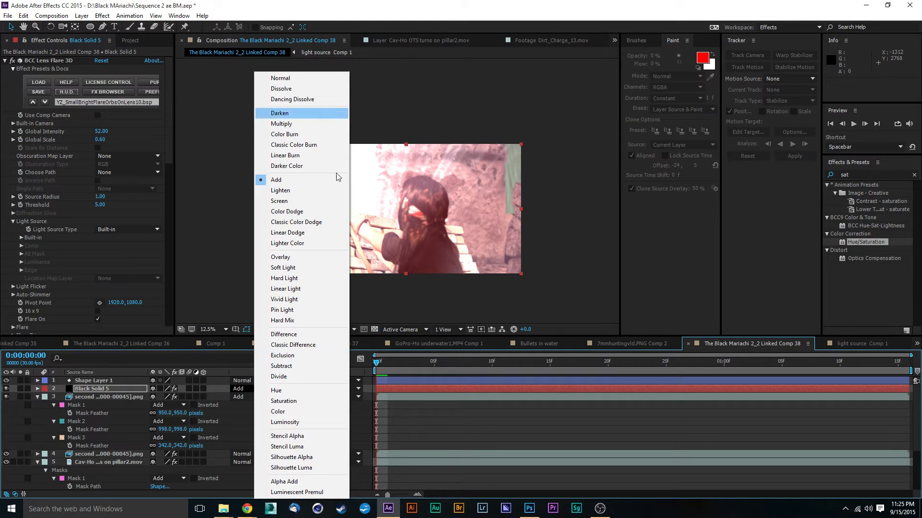
left_click(284, 78)
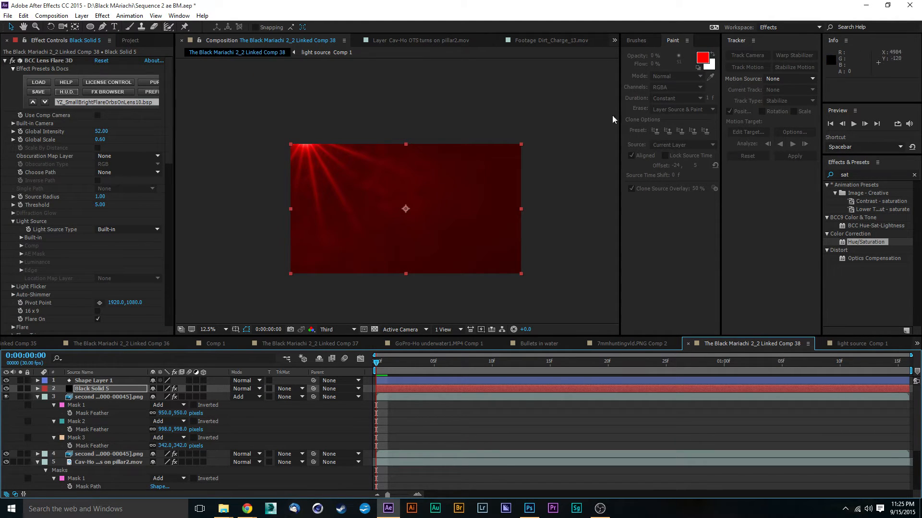
- Reapply the YZ_SmallBrightFlareOrbsOnLens10 preset from the FX Browser and move the flare source above the frame's upper-left area, to about 488, -132
left_click(111, 92)
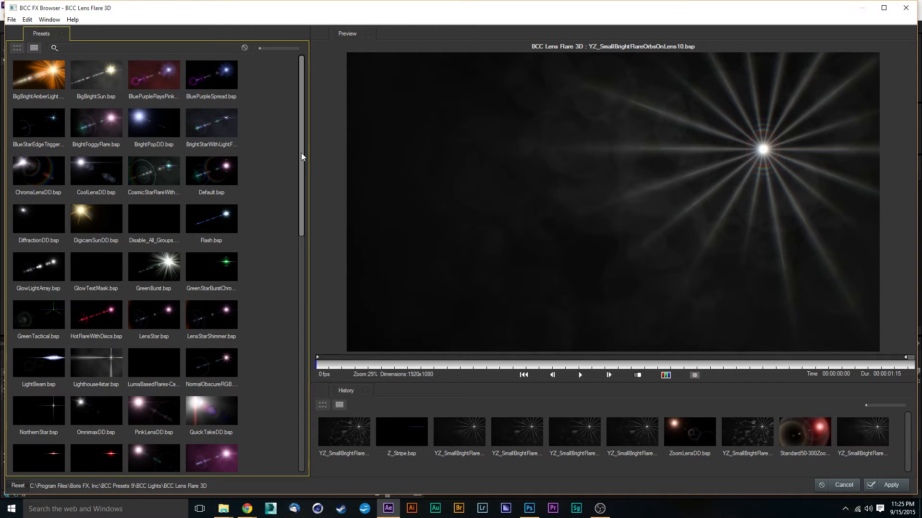
left_click_drag(301, 152, 301, 158)
left_click(885, 483)
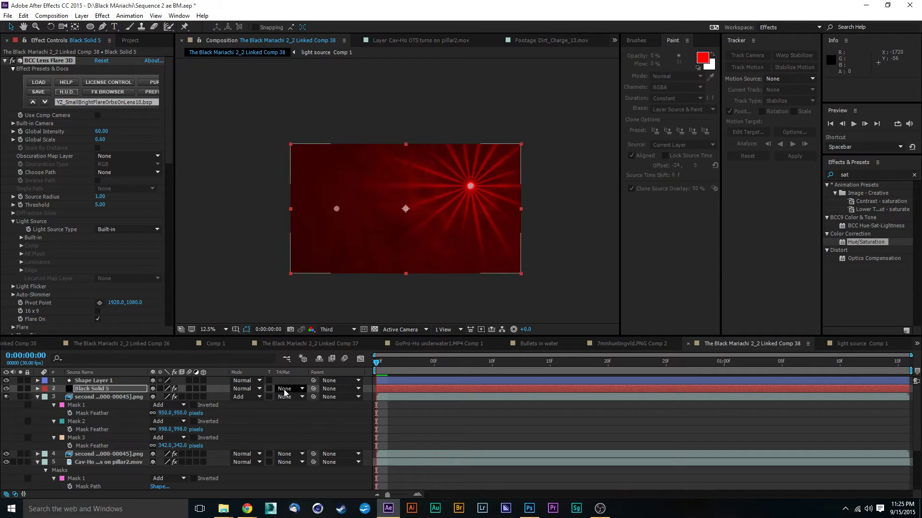
left_click_drag(471, 186, 320, 137)
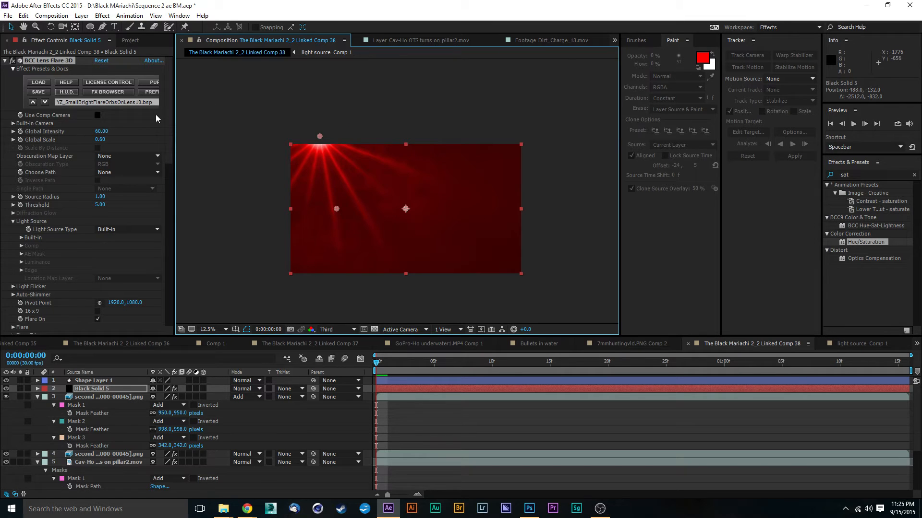
- Tint the light rays orange with Colorize Hue +27°, Saturation 85 and Lightness -41
left_click_drag(169, 108, 170, 280)
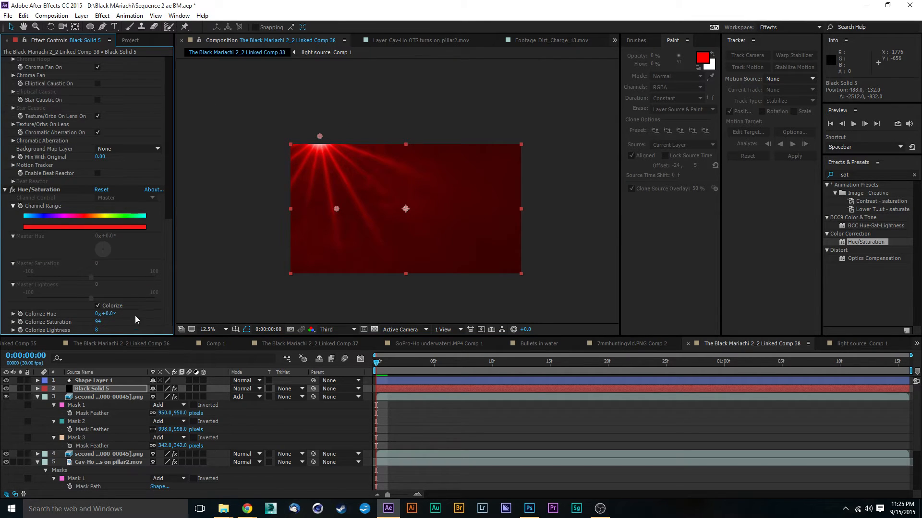
left_click_drag(96, 324, 90, 325)
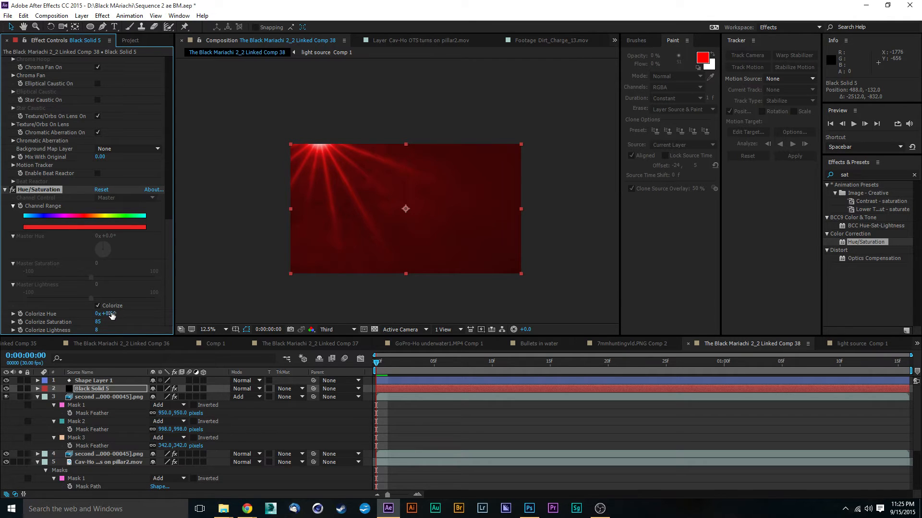
left_click_drag(98, 331, 73, 331)
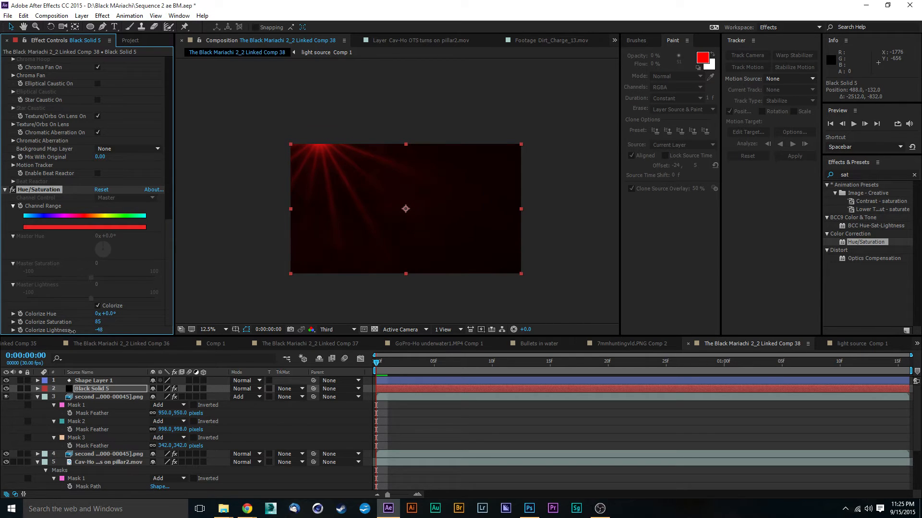
left_click_drag(74, 331, 125, 314)
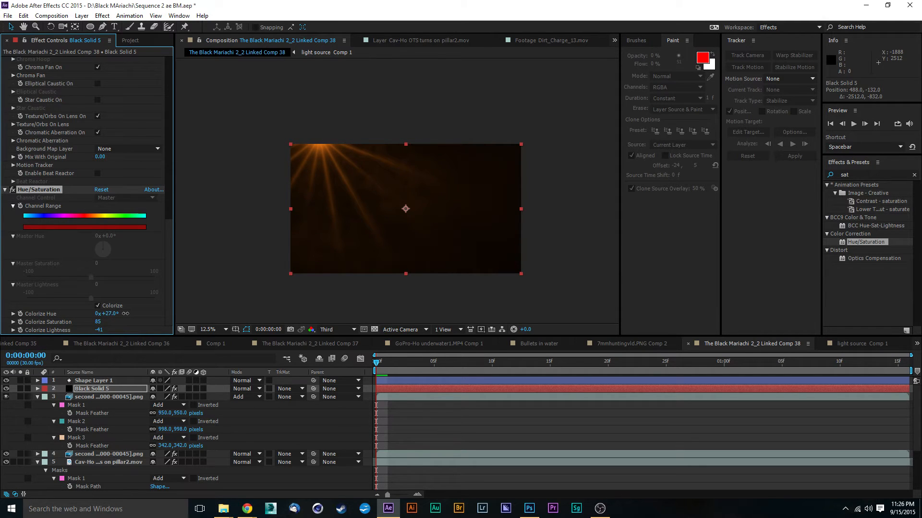
- Try the Hue blending mode on the orange light rays layer, Black Solid 5
left_click(257, 389)
left_click(298, 267)
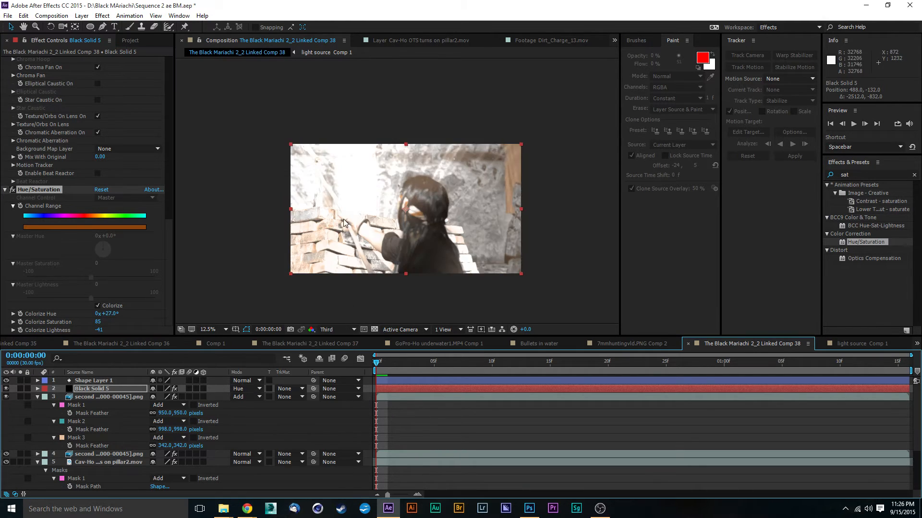
left_click(258, 390)
left_click(256, 388)
left_click(257, 382)
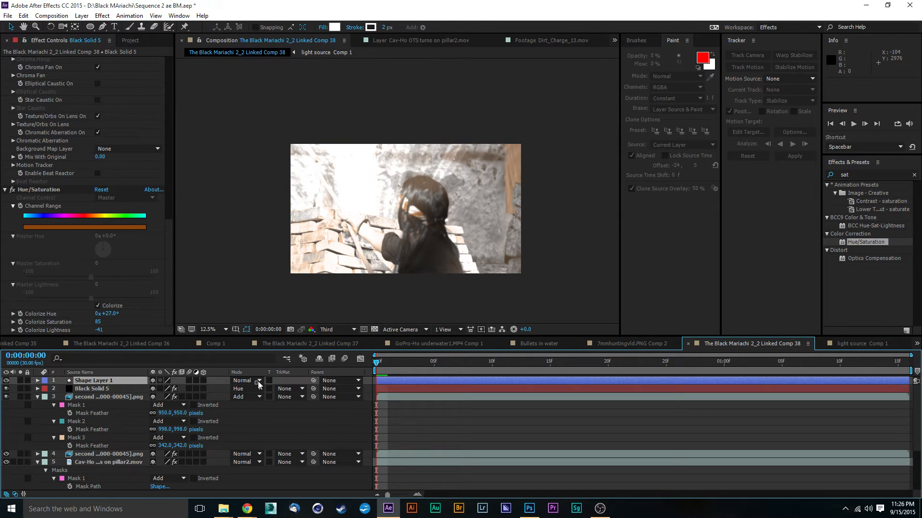
left_click(256, 388, "shift")
- Set Black Solid 5's blending mode to Add and play the composition to review the orange rays
left_click(245, 389)
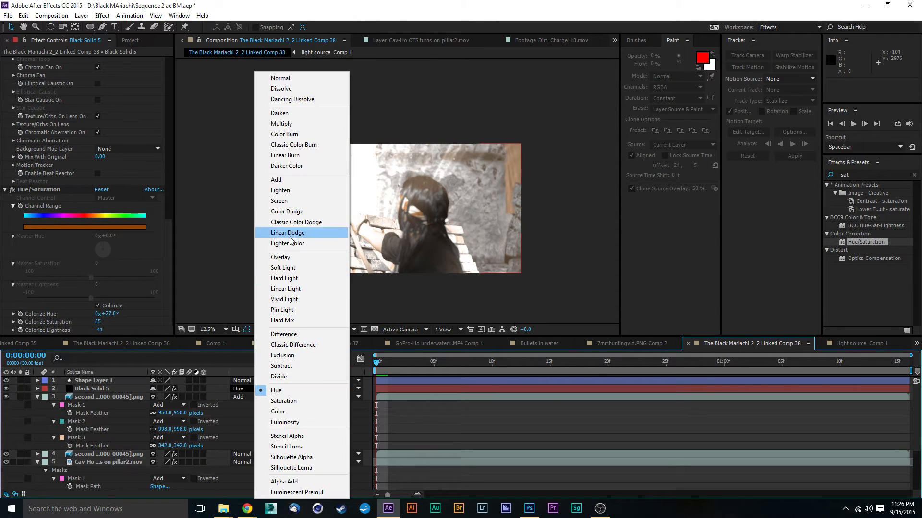
left_click(277, 182)
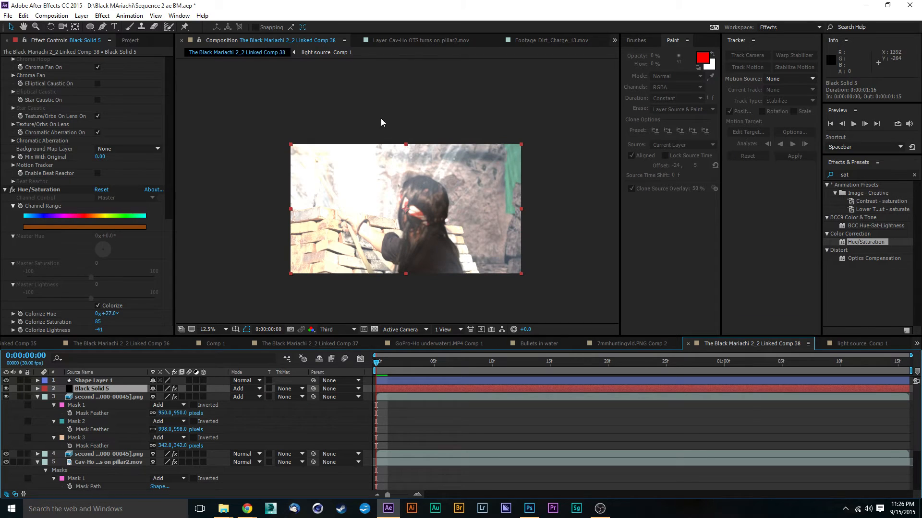
key("space")
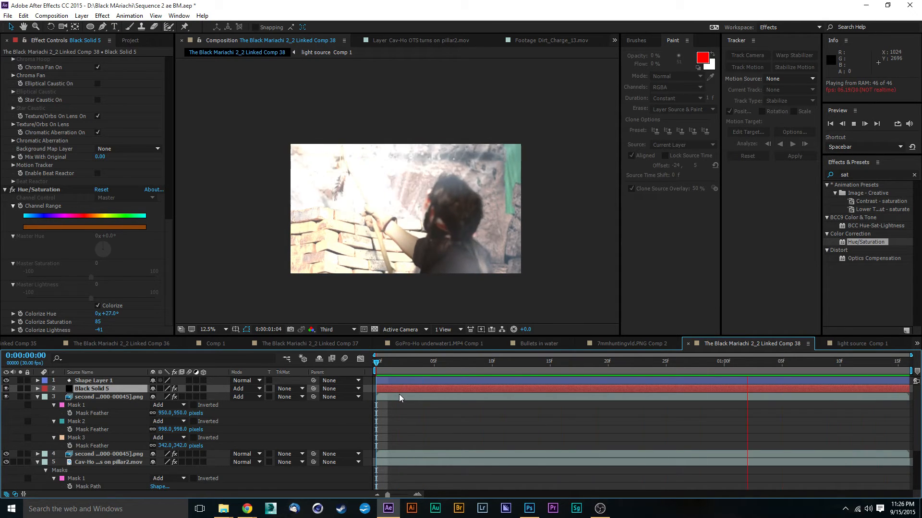
key("space")
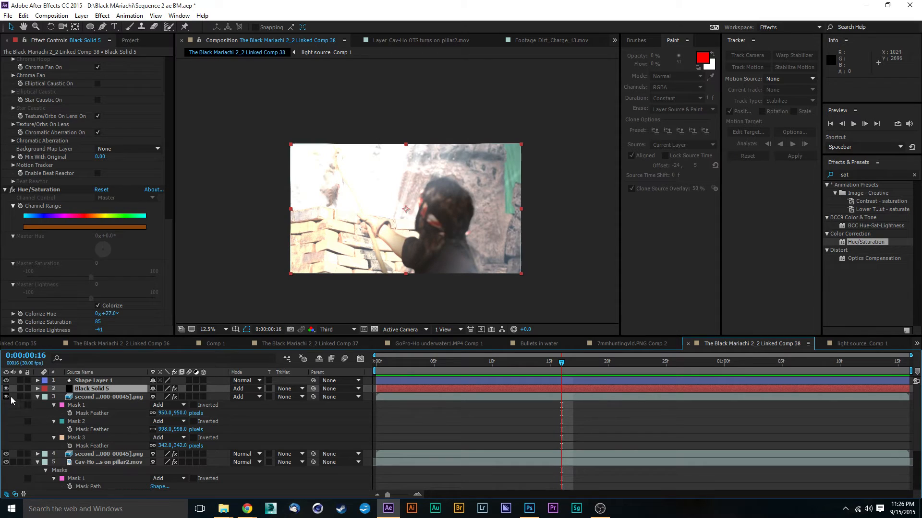
- Toggle Black Solid 5's visibility off and on to compare the shot with and without the light rays
left_click(5, 388)
left_click(6, 388)
left_click(6, 389)
left_click(5, 388)
left_click(5, 388)
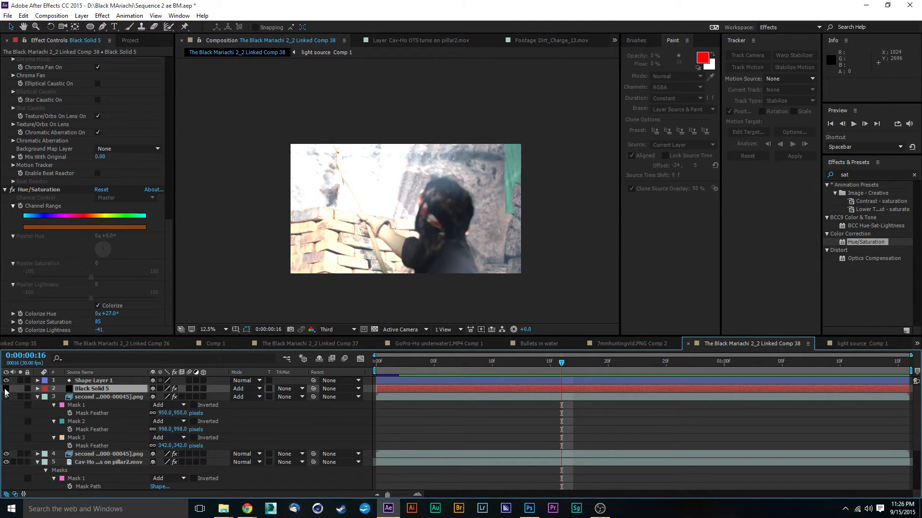
left_click(6, 388)
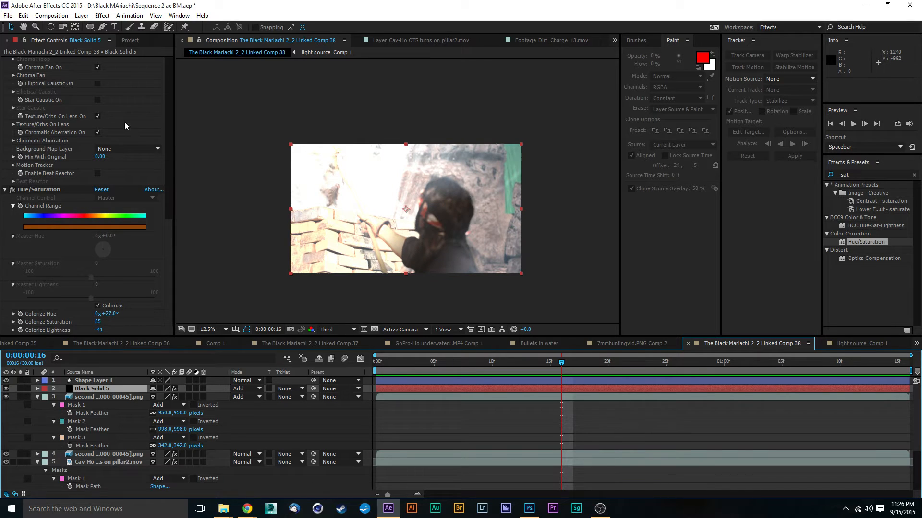
- Apply the Z_PolygonSpread preset from the Lens Flare 3D FX Browser and move the flare source above the frame, to about 720, -324
scroll(155, 96, "up", 10)
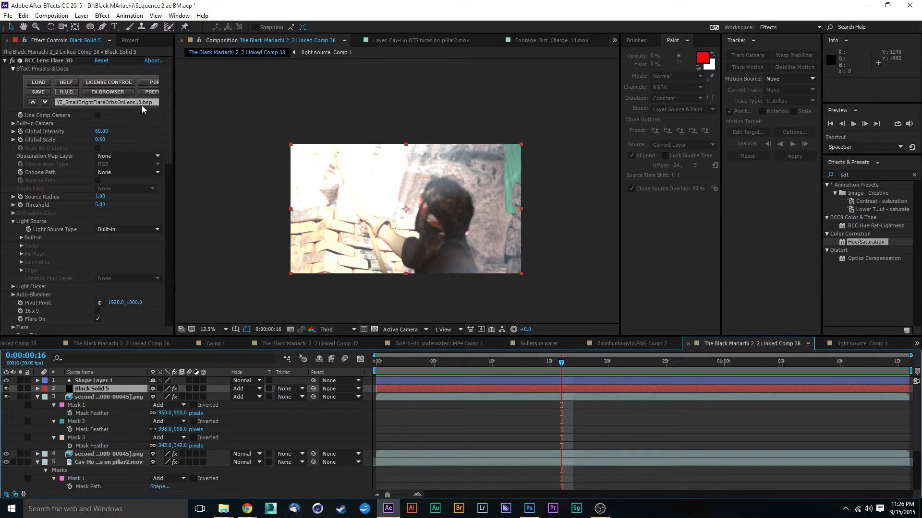
left_click(108, 92)
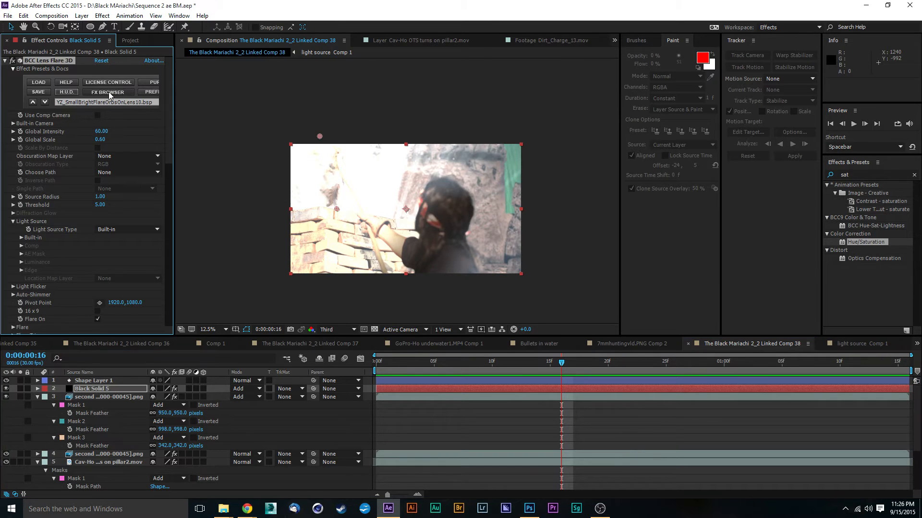
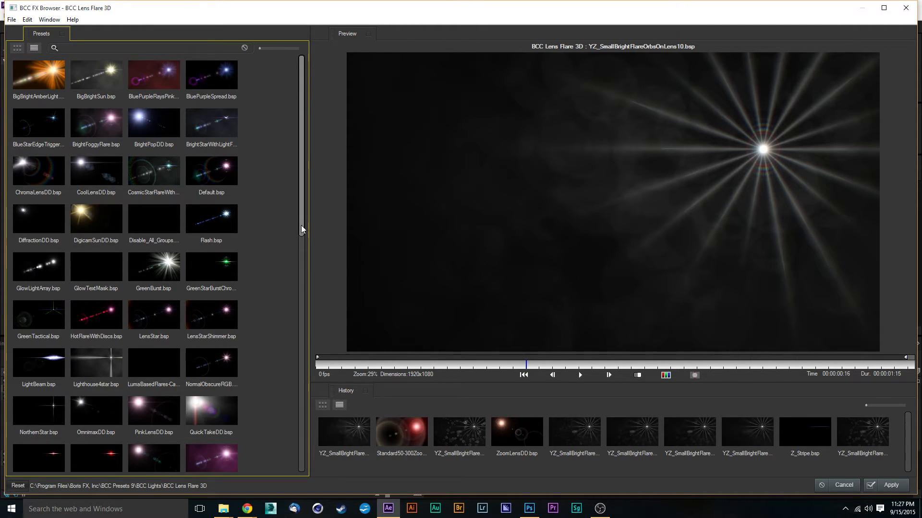
scroll(301, 223, "down", 3)
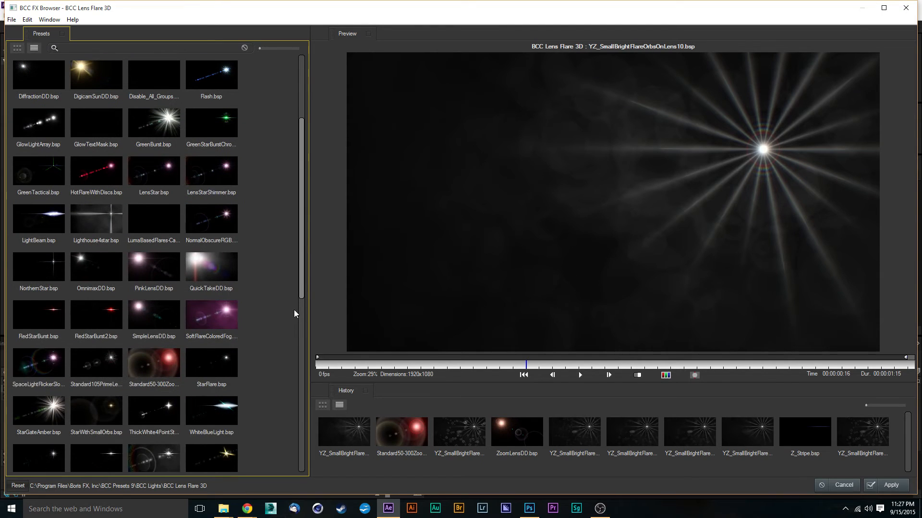
scroll(294, 310, "down", 6)
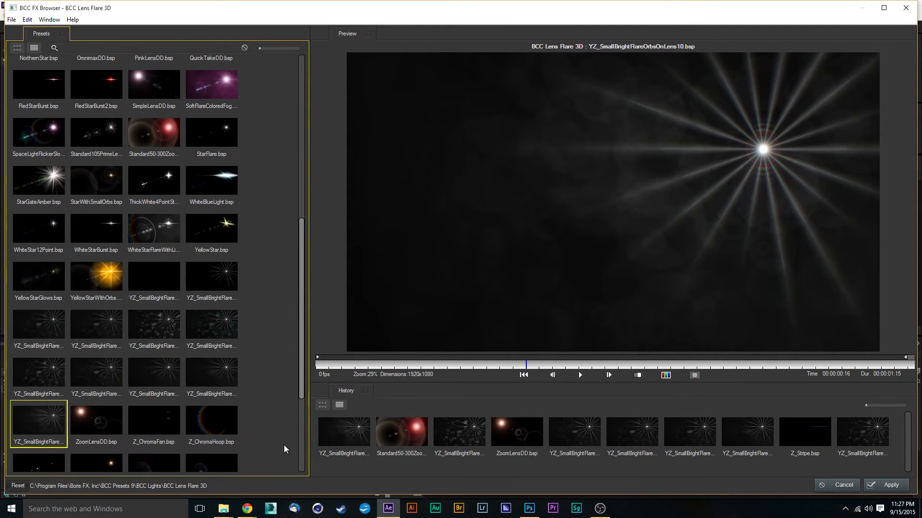
scroll(284, 471, "down", 1)
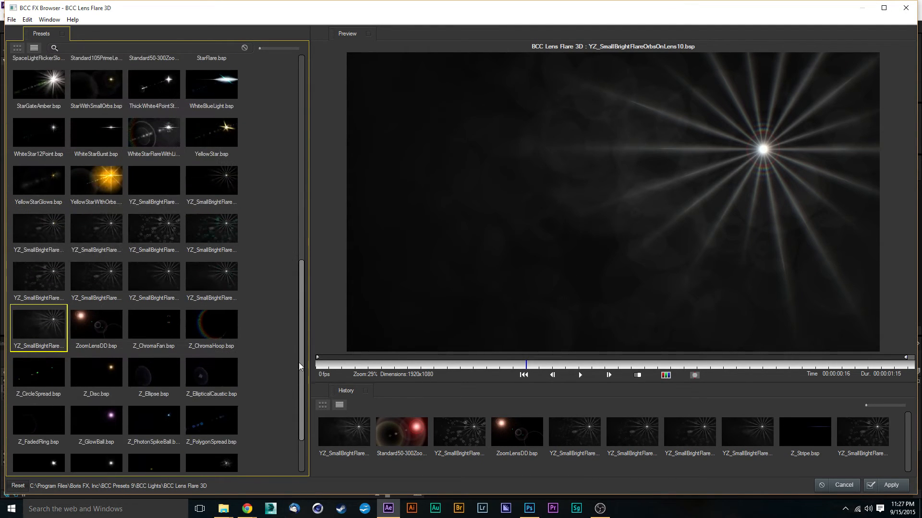
scroll(300, 375, "down", 2)
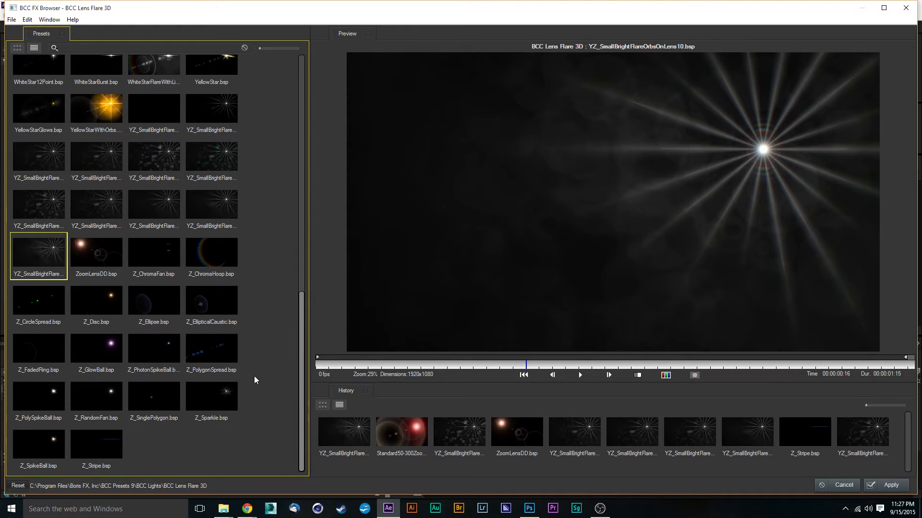
left_click(219, 349)
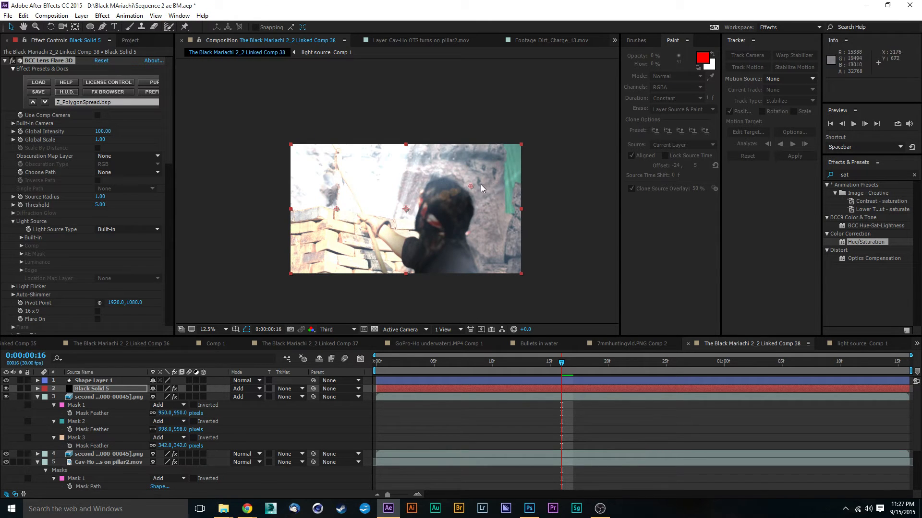
left_click_drag(471, 186, 338, 124)
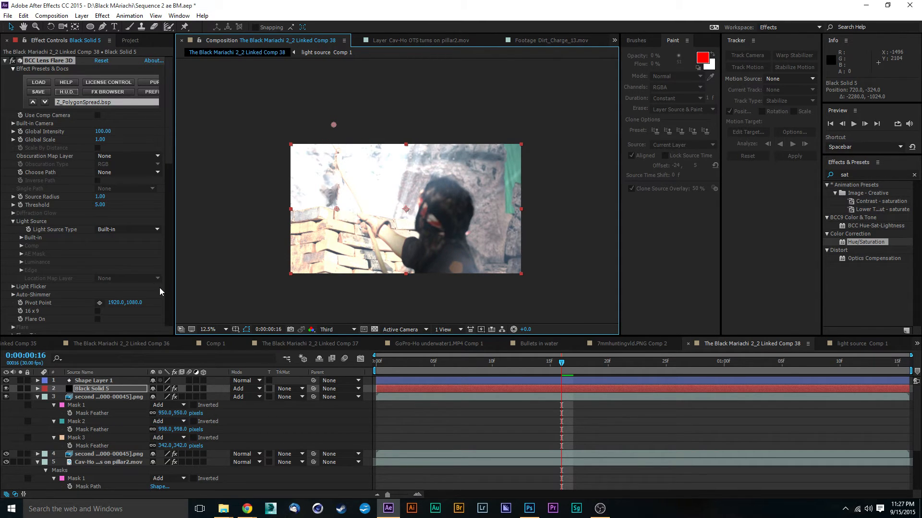
- Start animating the flare's built-in Position XY with a keyframe at 0:00:00:00
key("p")
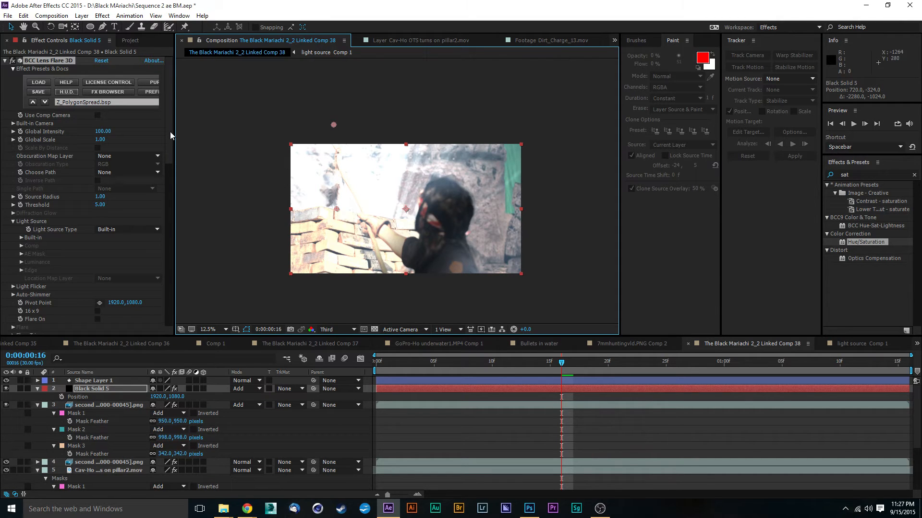
scroll(163, 171, "down", 5)
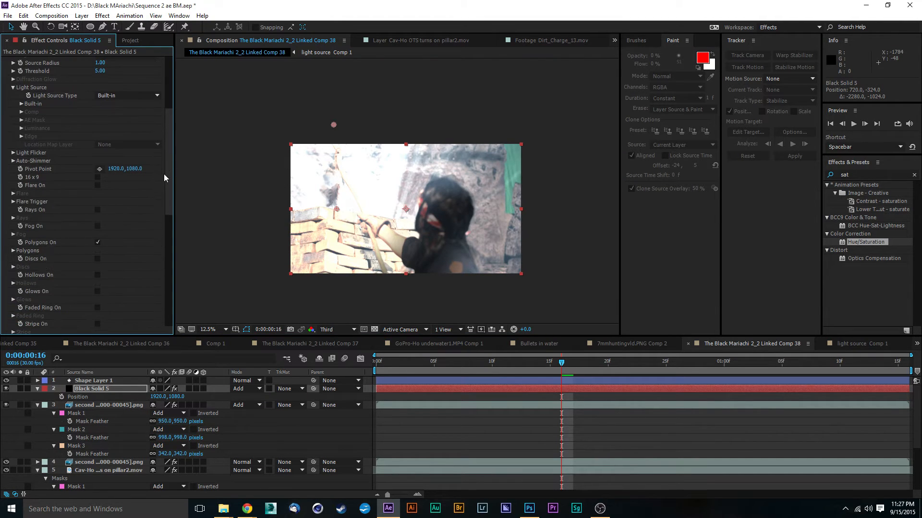
scroll(160, 184, "down", 9)
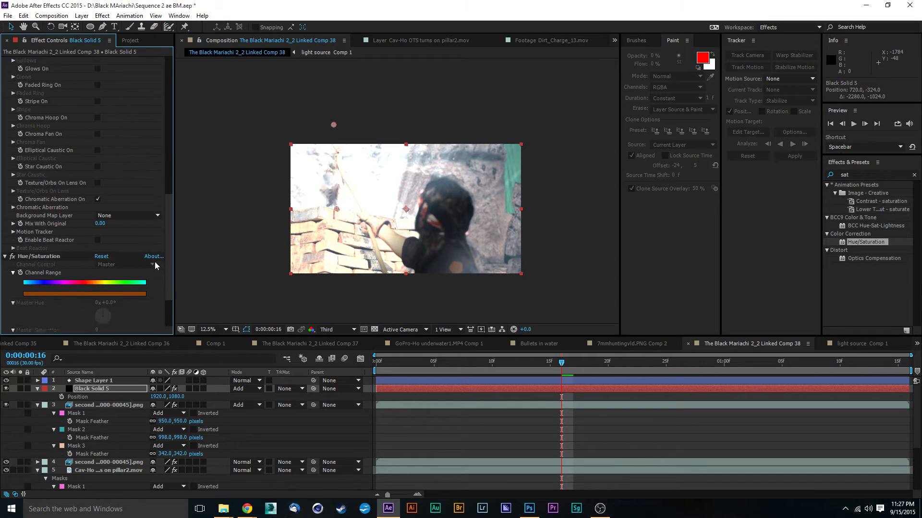
scroll(155, 269, "up", 12)
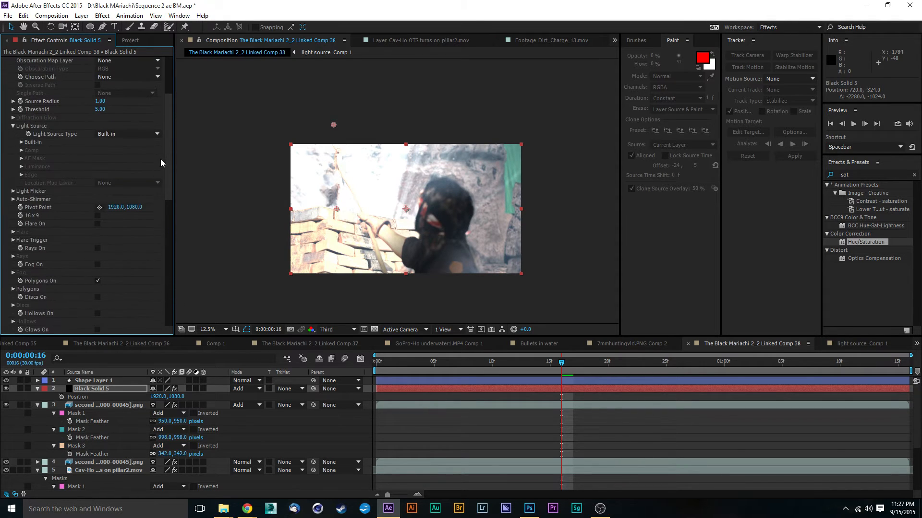
scroll(160, 153, "up", 4)
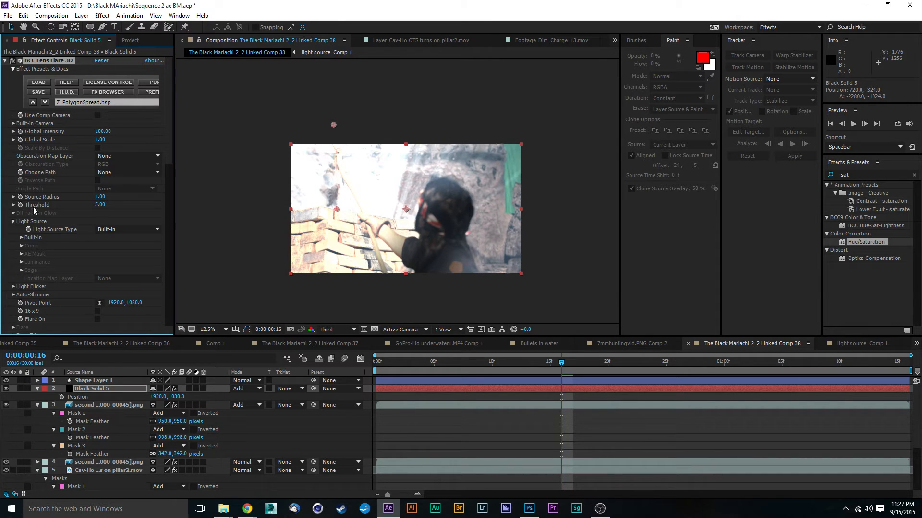
left_click(13, 221)
left_click(13, 222)
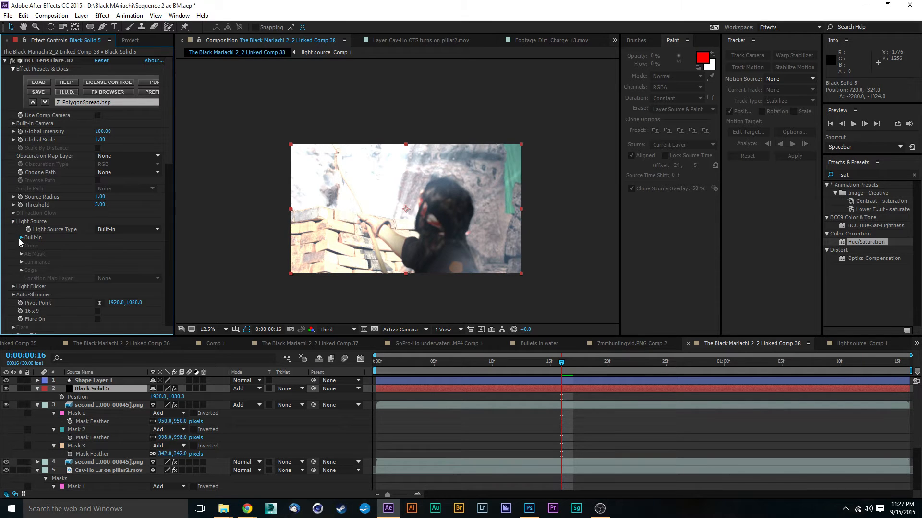
left_click(21, 238)
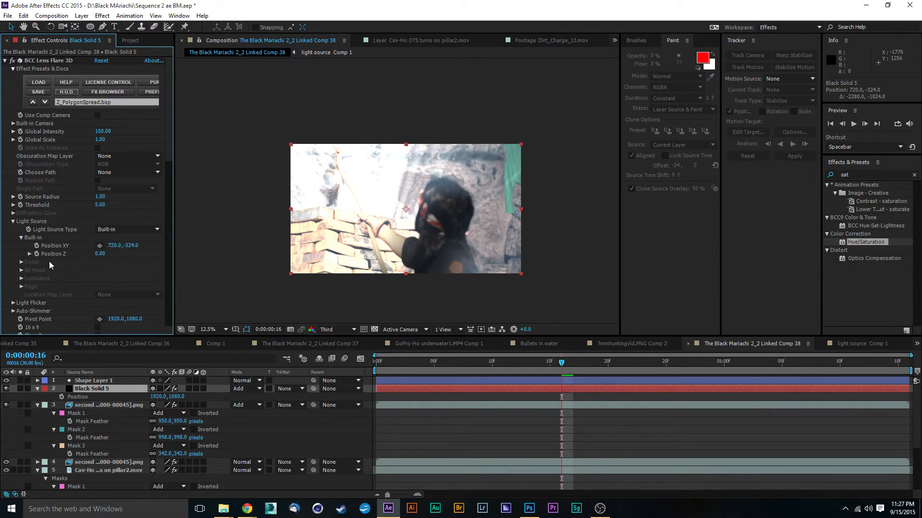
left_click(379, 364)
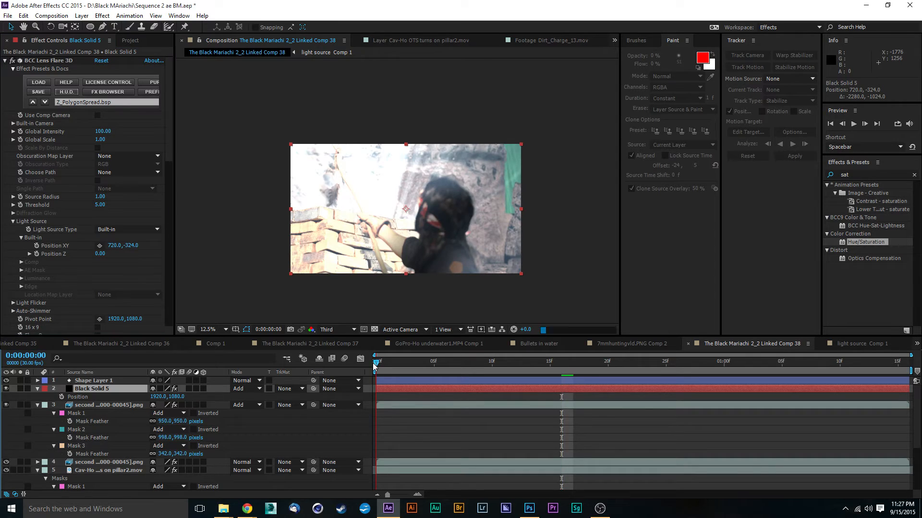
left_click(46, 246)
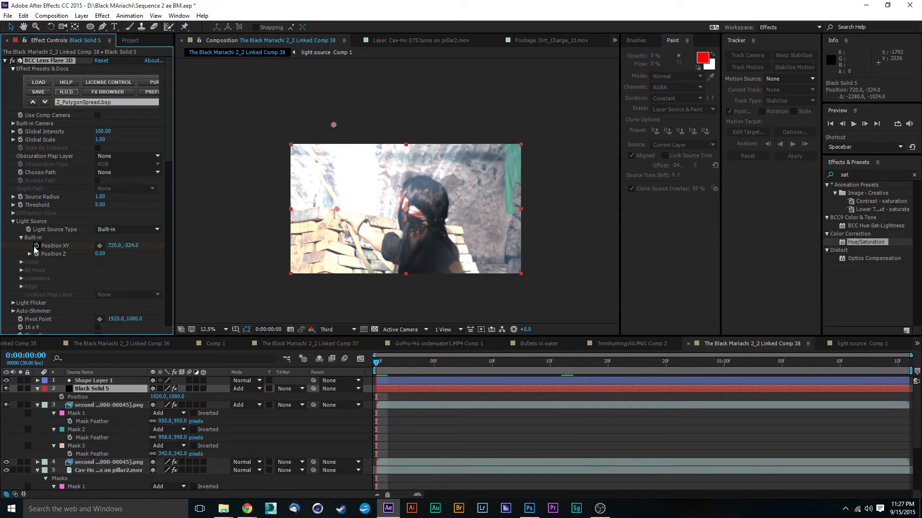
- Keyframe the flare source at about 224, -428 on frame 5 and about 48, -340 on frame 0
left_click(434, 364)
left_click_drag(334, 125, 304, 119)
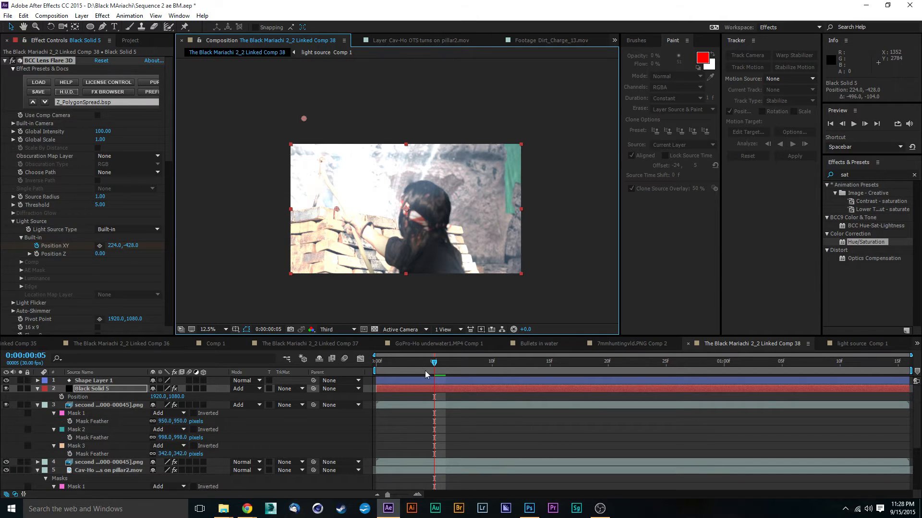
left_click_drag(424, 364, 375, 363)
left_click_drag(334, 125, 293, 124)
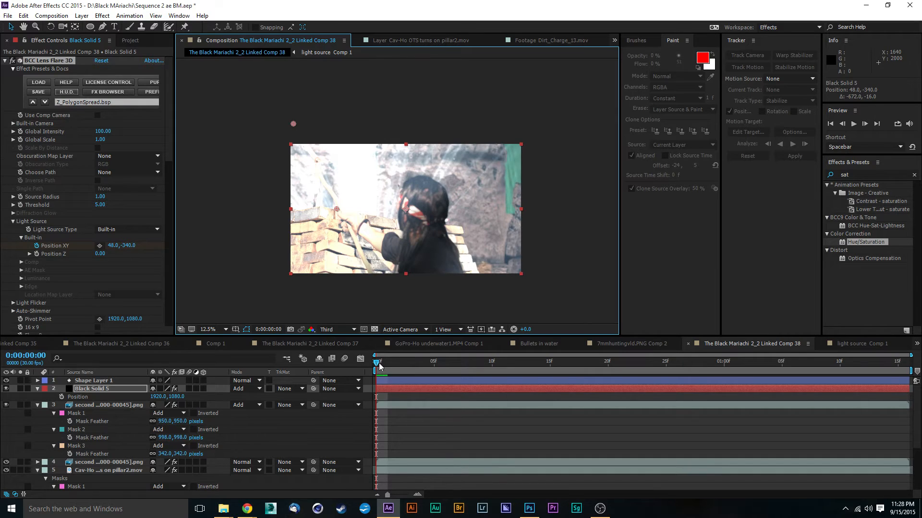
- Try keyframing the flare source at about 576, -364 on frame 8, 376, -436 on frame 13 and 301, -381 on frame 9
left_click_drag(379, 365, 470, 364)
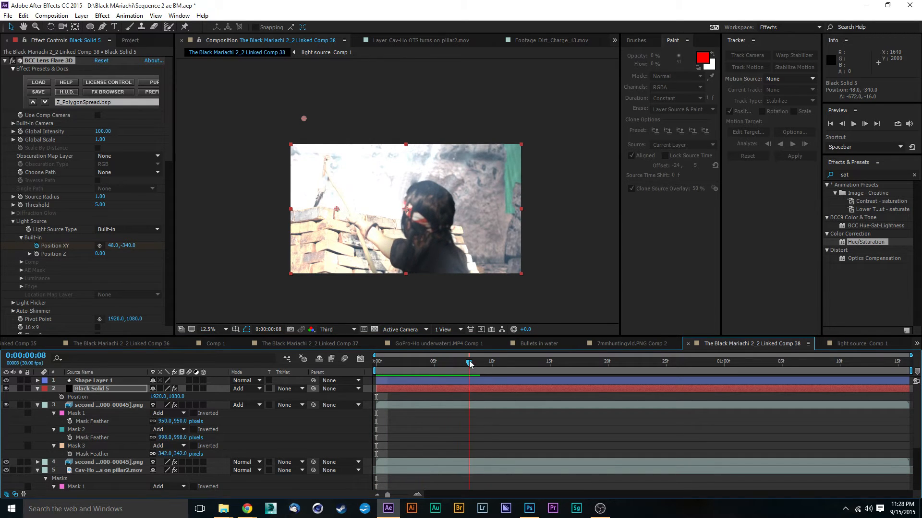
left_click_drag(303, 119, 323, 122)
left_click_drag(468, 361, 527, 362)
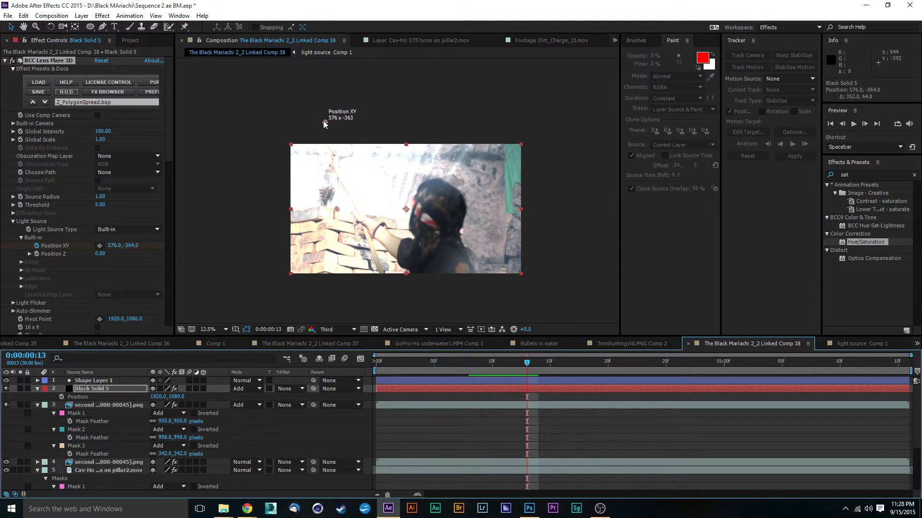
left_click_drag(323, 122, 313, 116)
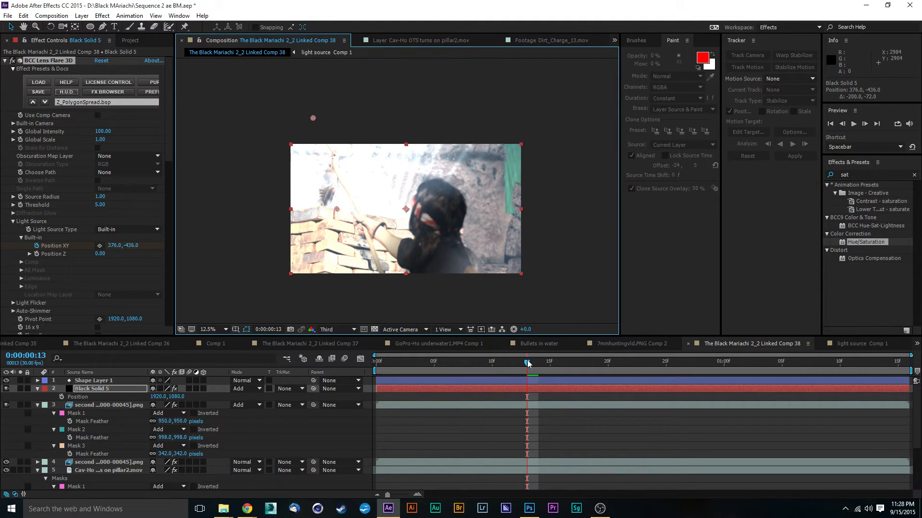
left_click_drag(527, 363, 480, 373)
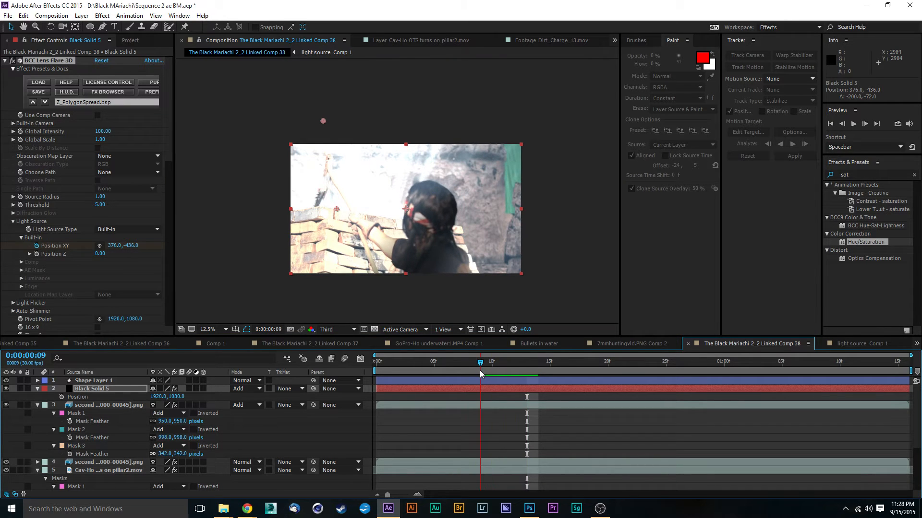
left_click_drag(329, 121, 314, 121)
- Clear the flare's Position XY keyframes at frame 0 and restart the animation from there
left_click_drag(393, 361, 377, 363)
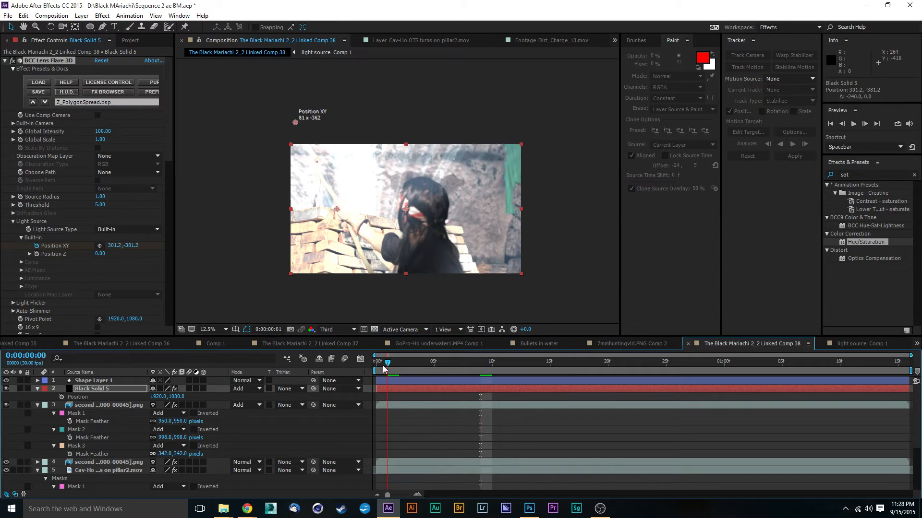
left_click(36, 246)
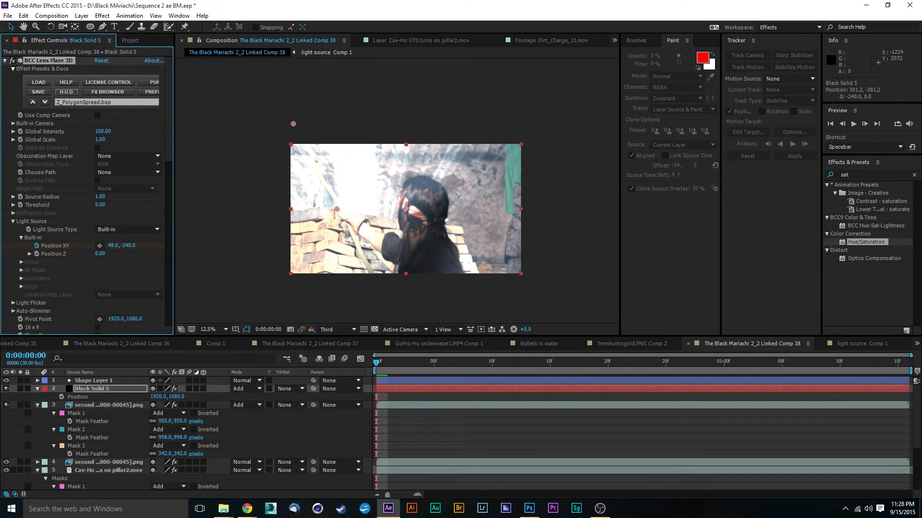
key("alt+Tab")
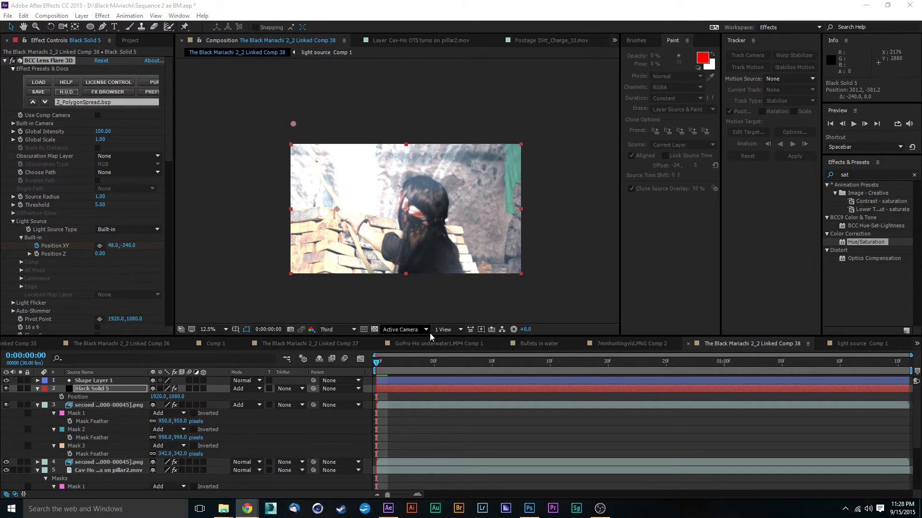
- Keyframe the flare source at about 216, -308 on frame 4 and 344, -308 on frame 7, and advance to frame 10
left_click_drag(385, 366, 419, 366)
left_click_drag(292, 125, 303, 127)
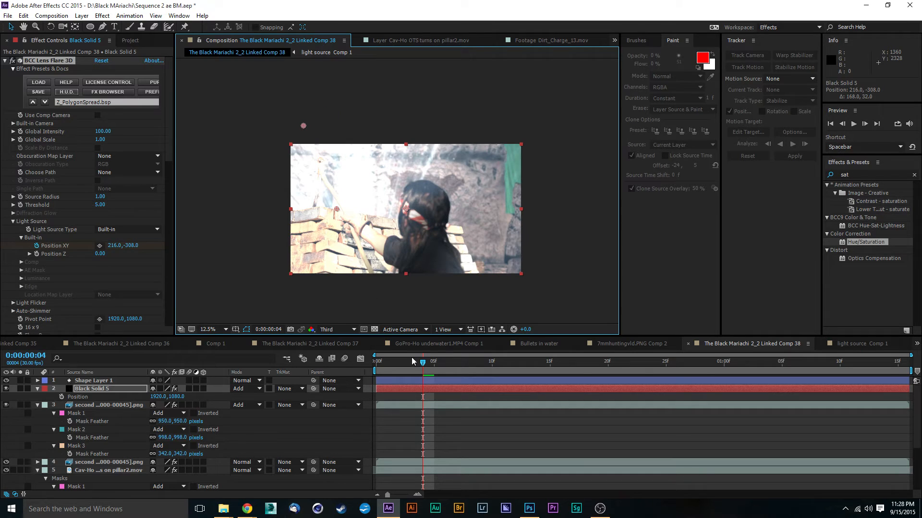
left_click_drag(421, 366, 456, 367)
left_click_drag(303, 127, 311, 126)
left_click_drag(460, 364, 492, 367)
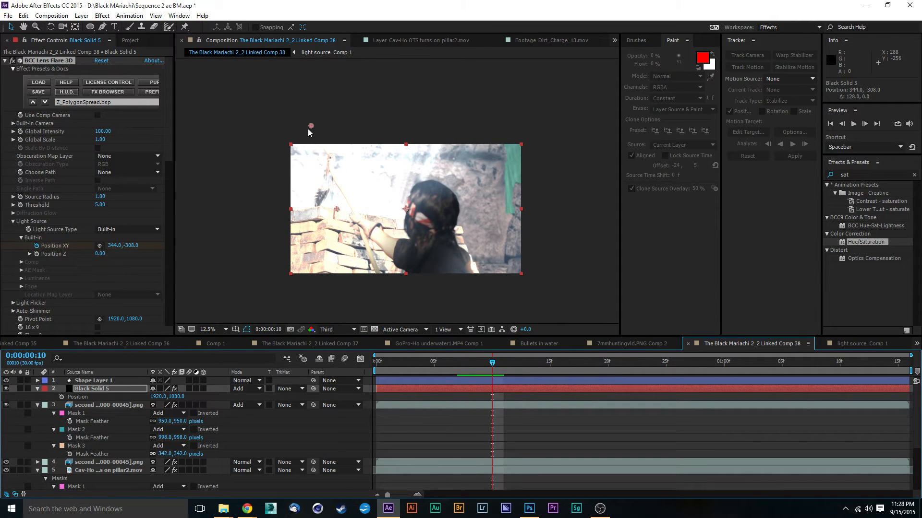
- Move the lens flare's light source to about 504, -292 at 0:00:00:10 and about 880, -708 at 0:00:01:03
left_click_drag(311, 126, 320, 130)
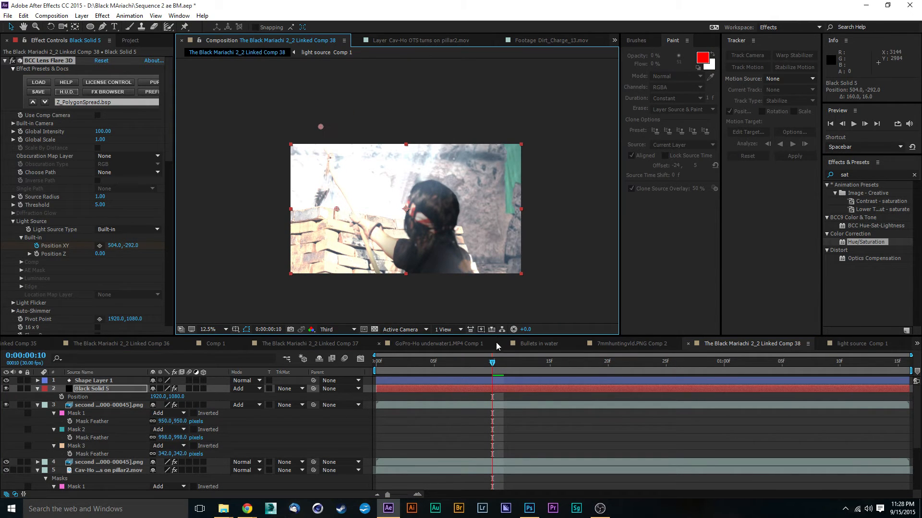
left_click(494, 364)
left_click_drag(725, 365, 759, 367)
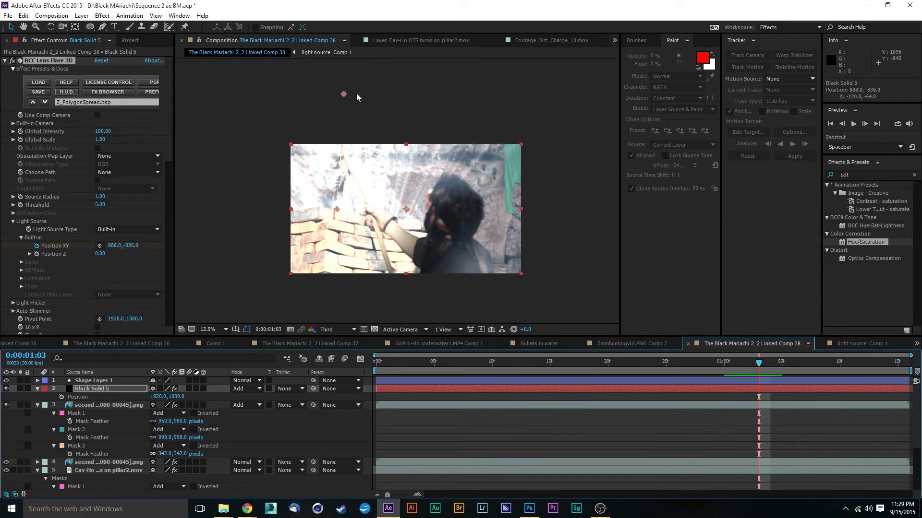
left_click_drag(343, 96, 343, 102)
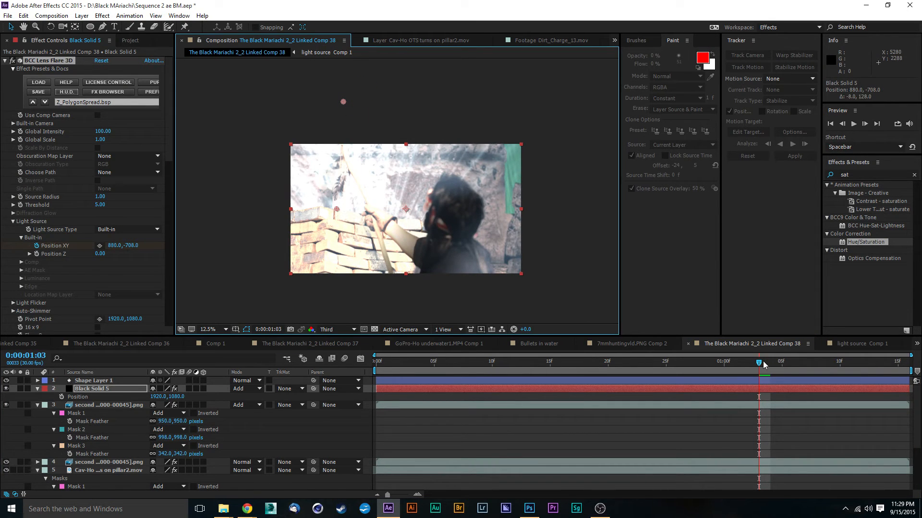
- Reposition the flare source to about 864, -524 at 0:00:01:08, 896, -404 at 0:00:01:12 and 936, -372 at 0:00:01:15
left_click_drag(762, 362, 816, 363)
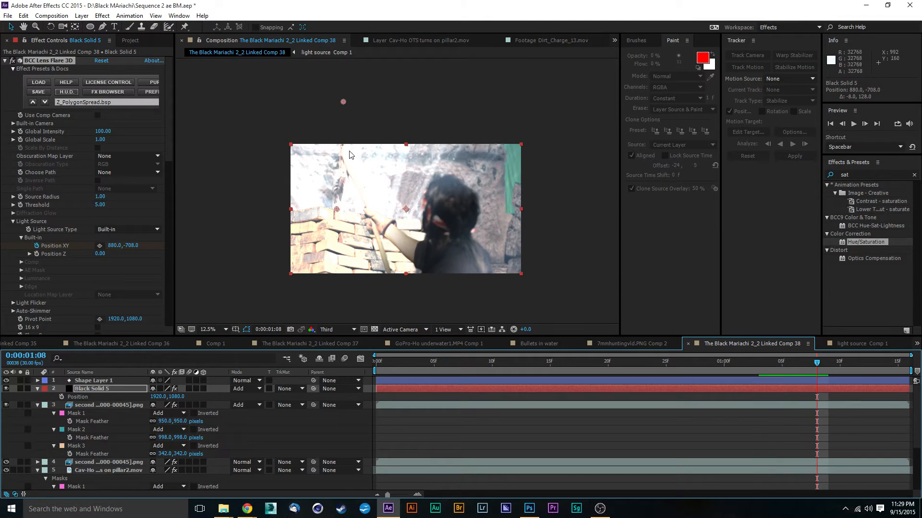
left_click_drag(343, 101, 342, 111)
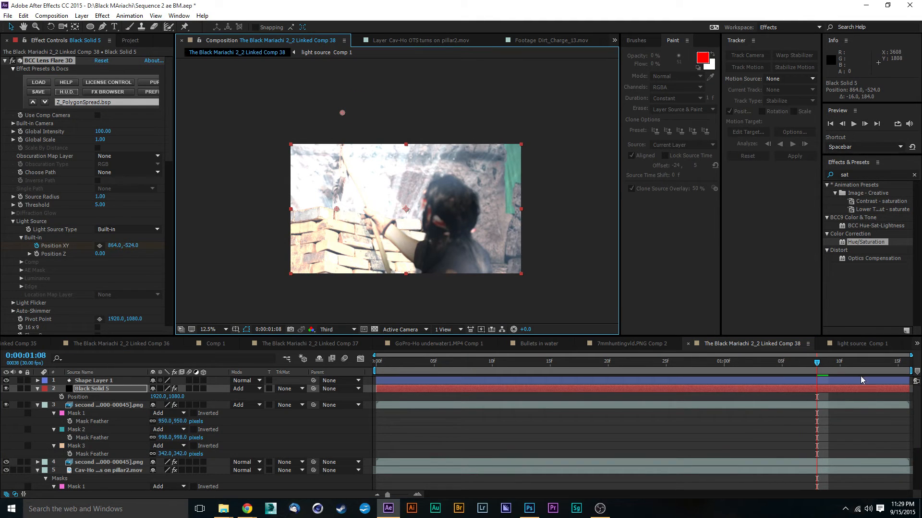
left_click_drag(818, 363, 863, 364)
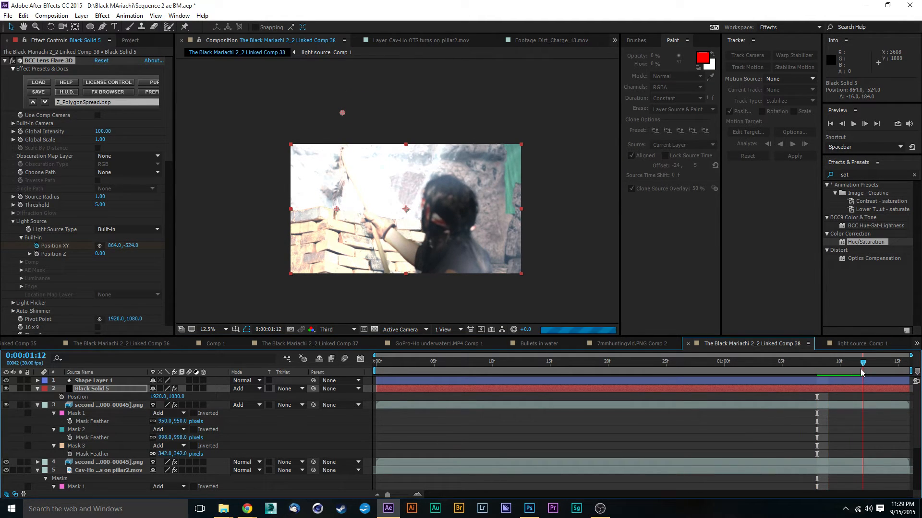
left_click_drag(342, 112, 344, 120)
left_click_drag(863, 365, 899, 369)
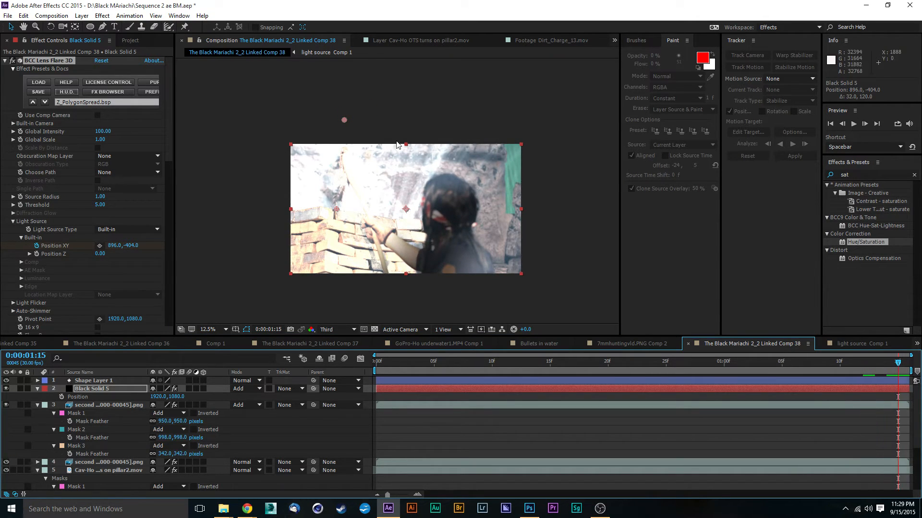
left_click_drag(344, 120, 346, 121)
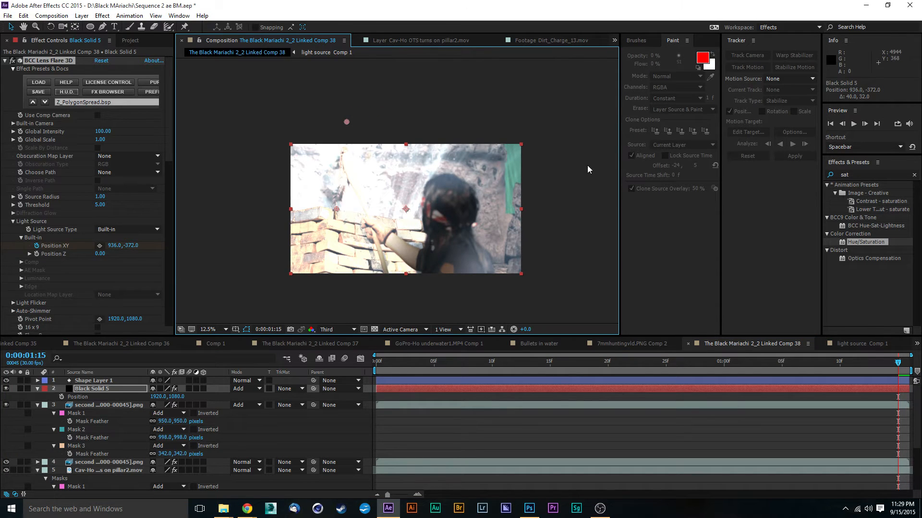
left_click(561, 158)
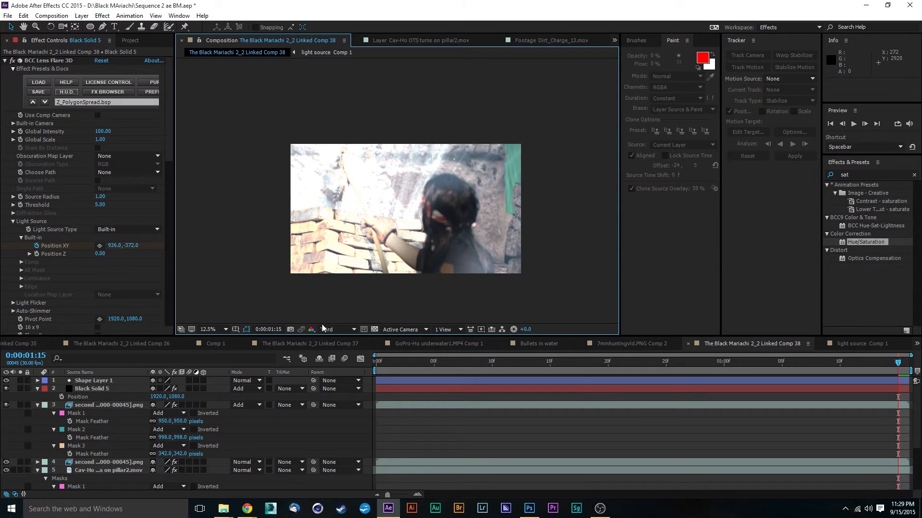
- Preview the composition from its start and inspect the light rays around 0:00:01:02
left_click(382, 366)
key("space")
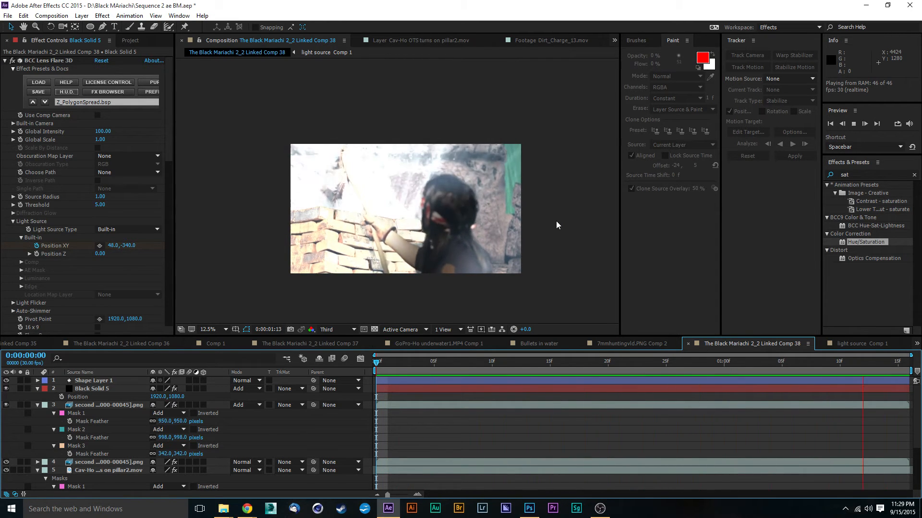
key("space")
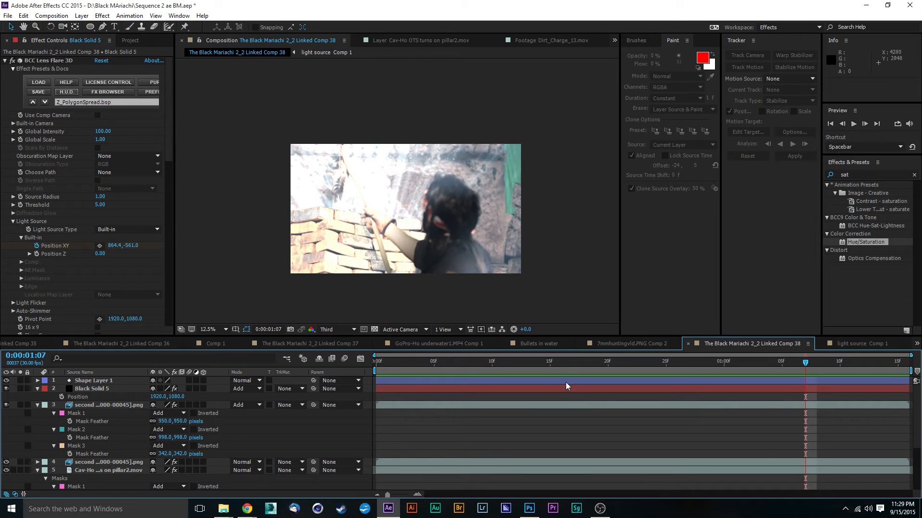
left_click_drag(787, 364, 747, 358)
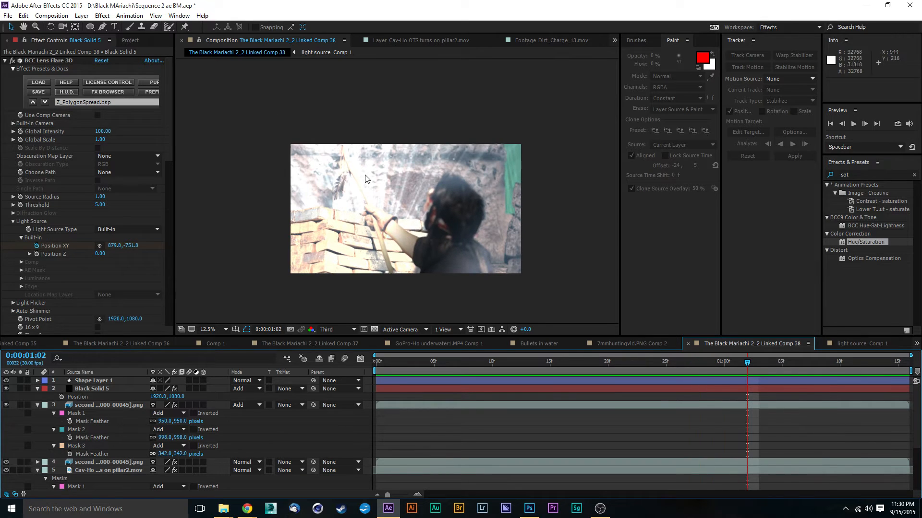
scroll(398, 189, "up", 1)
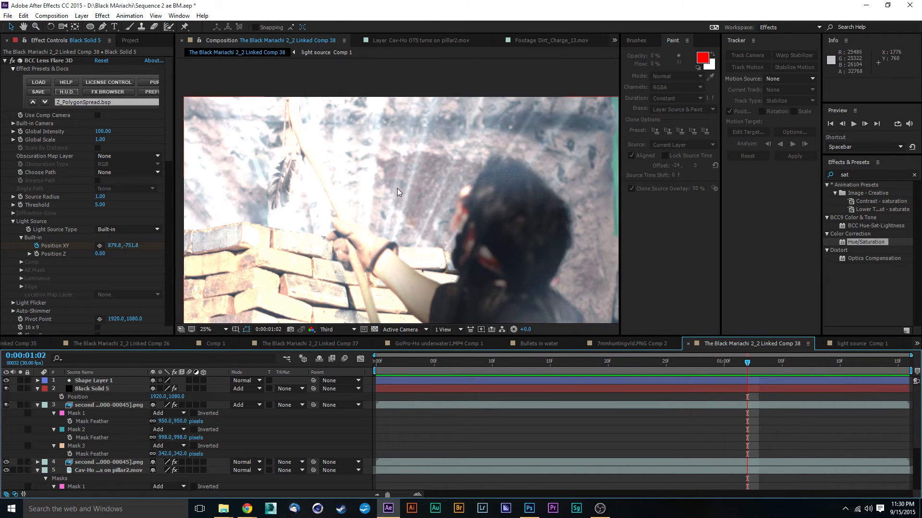
scroll(397, 188, "down", 1)
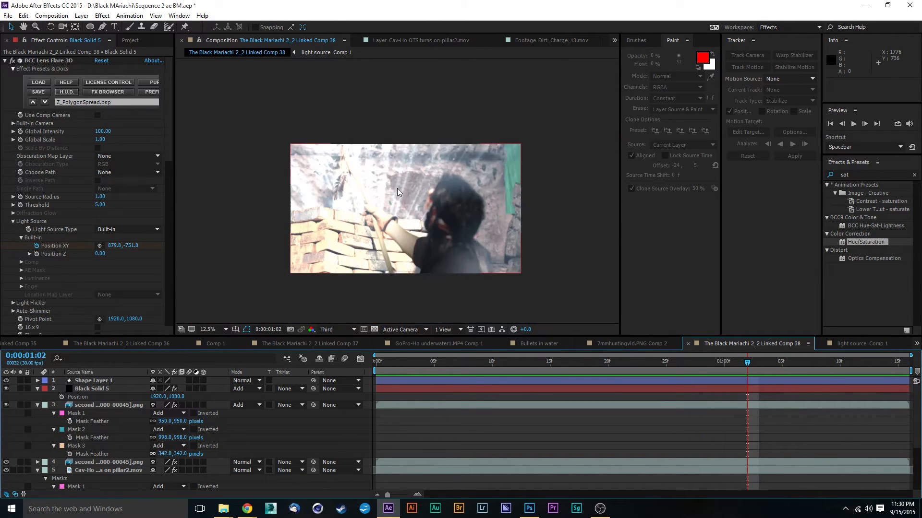
- Lower the red channel curve slightly on the masked "second try" PNG sequence layer set to Add
left_click(108, 405)
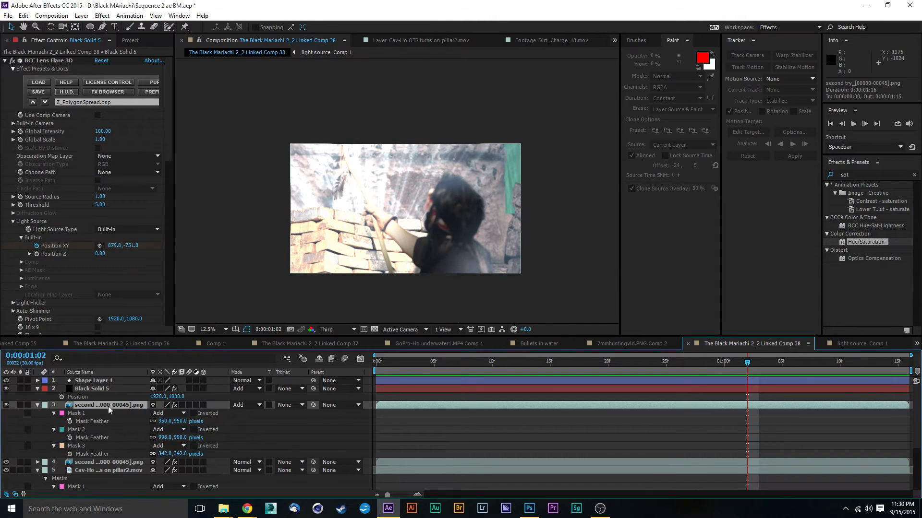
mouse_move(86, 247)
left_mouse_down()
mouse_move(93, 256)
mouse_move(87, 247)
left_mouse_up()
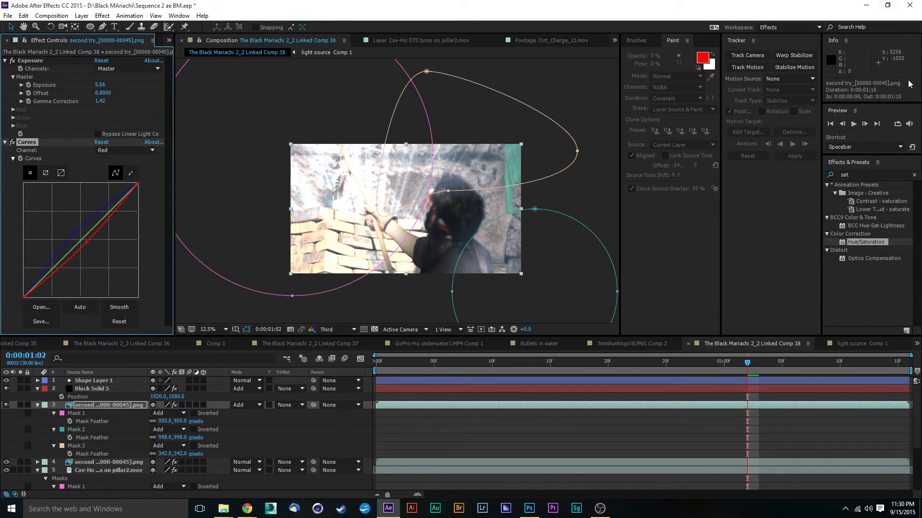
left_click(8, 16)
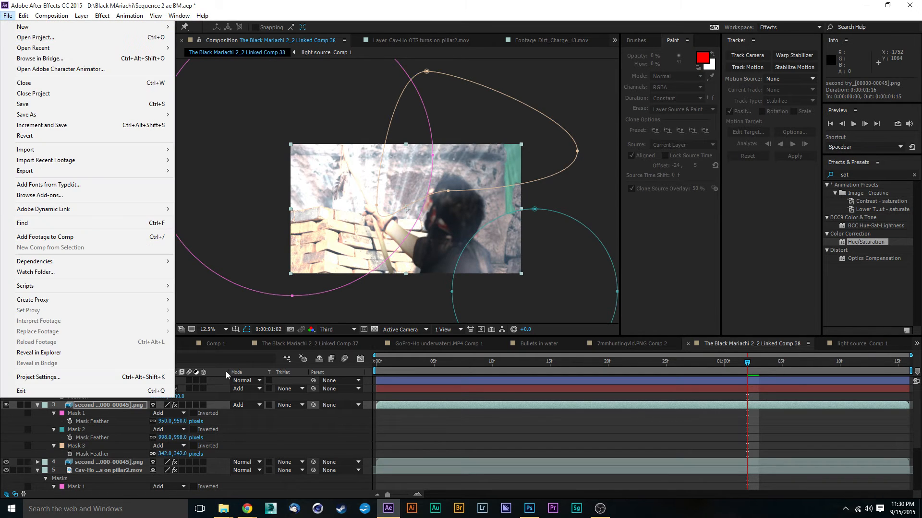
left_click(544, 77)
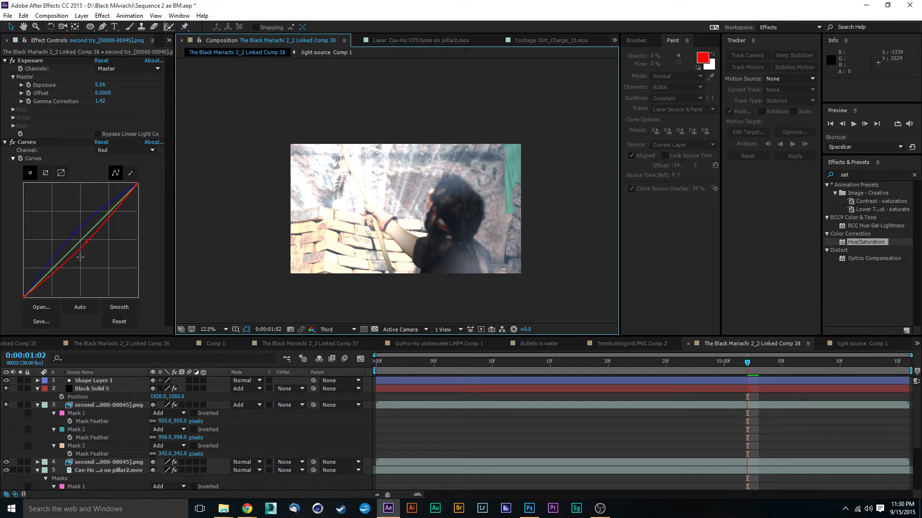
- Create a black (000000) solid of 3840 x 2160 px above Shape Layer 1
left_click(94, 381)
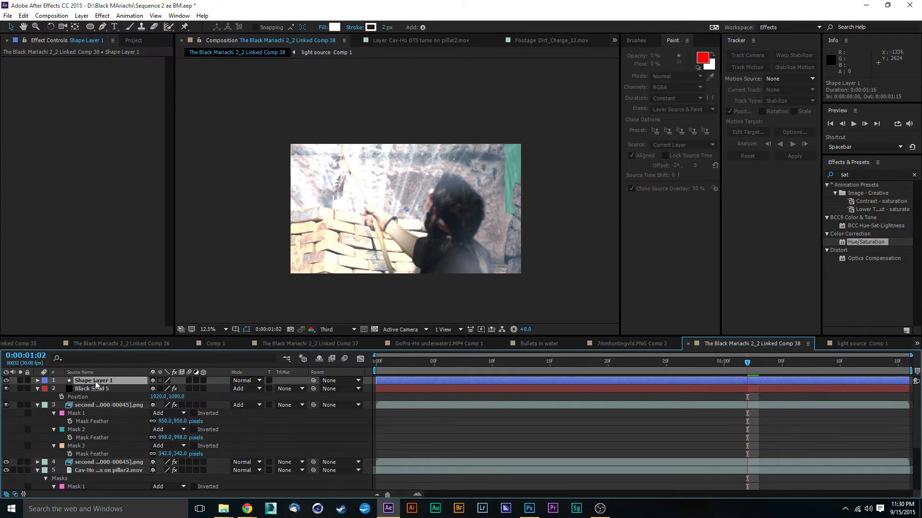
left_click(82, 15)
mouse_move(95, 27)
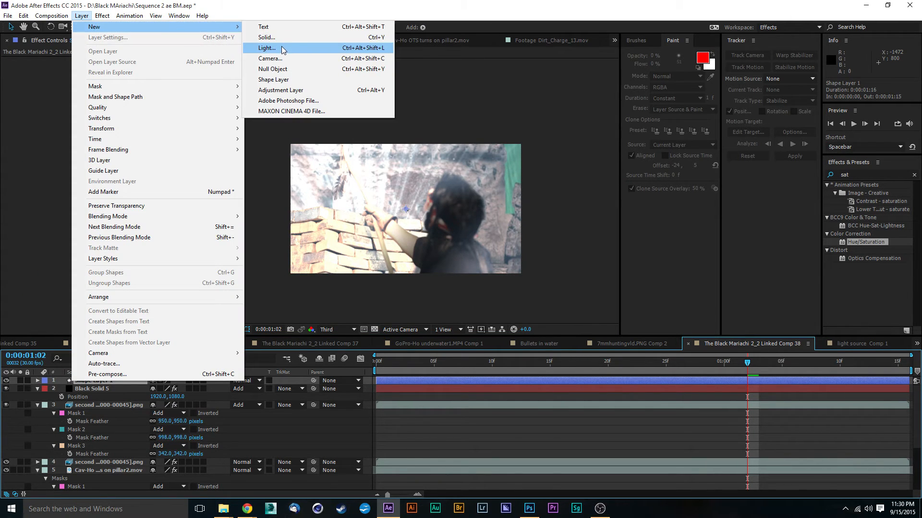
left_click(266, 38)
left_click(713, 268)
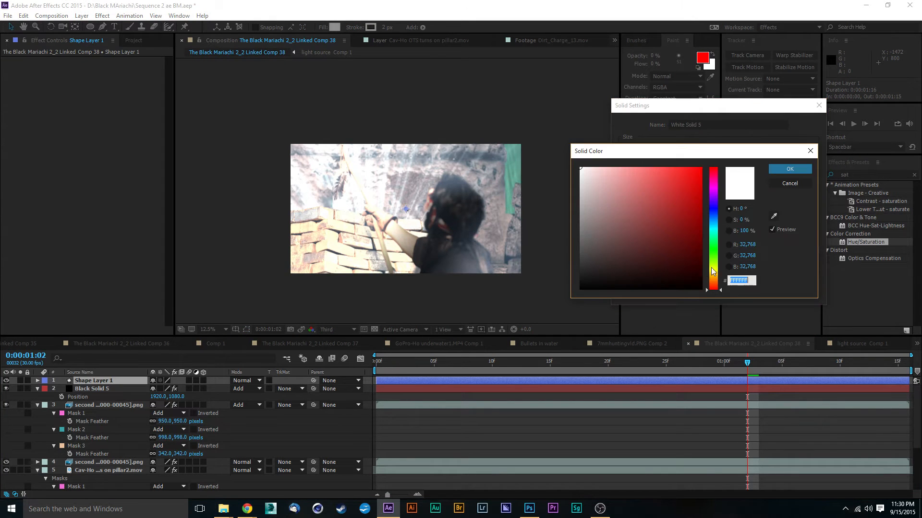
type("000000")
left_click(790, 169)
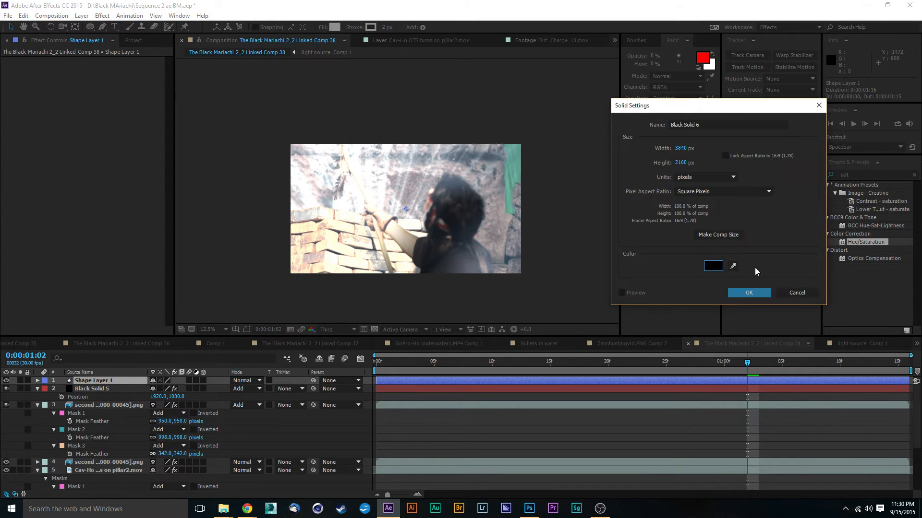
left_click(748, 293)
- Search the effects for "particu" and apply Trapcode Particular to the new black solid
left_click(848, 174)
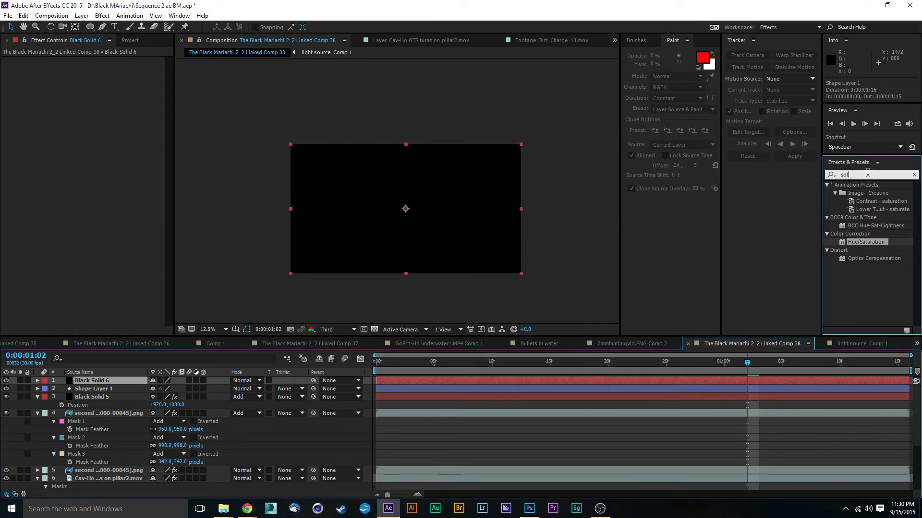
type("trapvo")
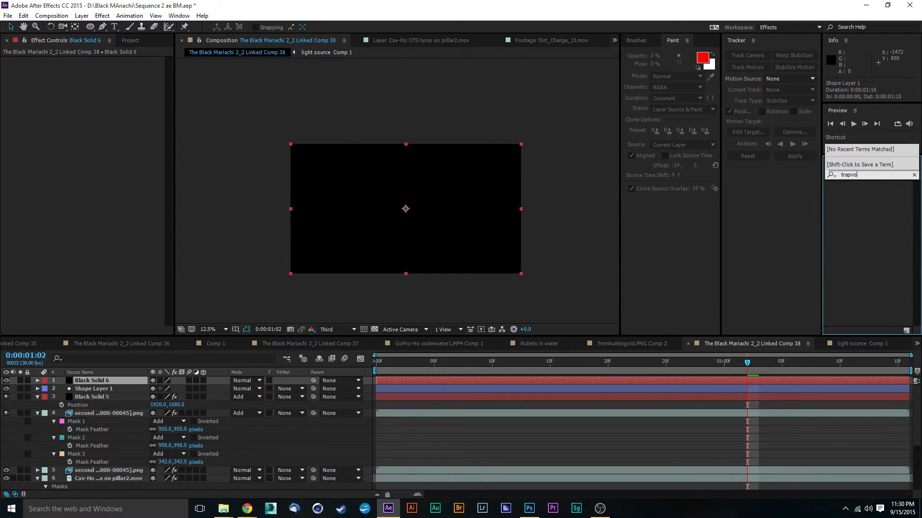
key("BackSpace")
key("BackSpace")
key("BackSpace")
key("BackSpace")
key("BackSpace")
key("BackSpace")
type("ps")
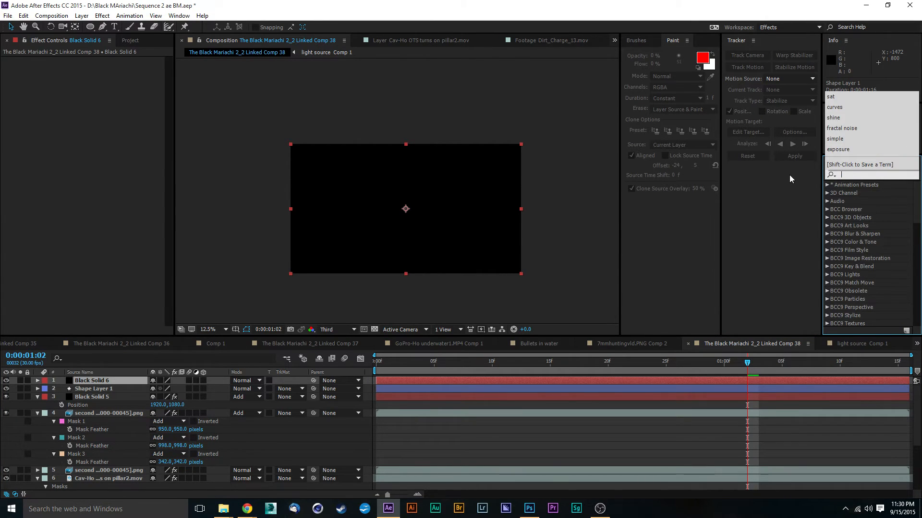
key("BackSpace")
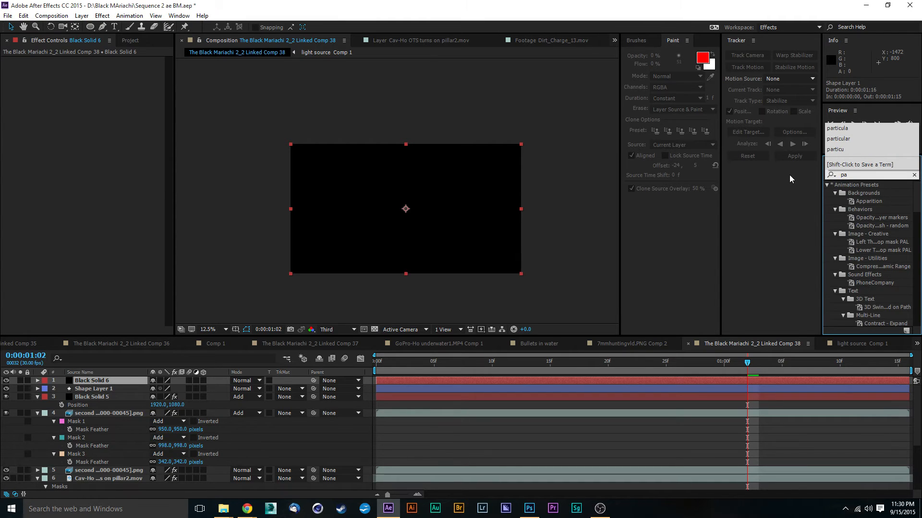
type("articu")
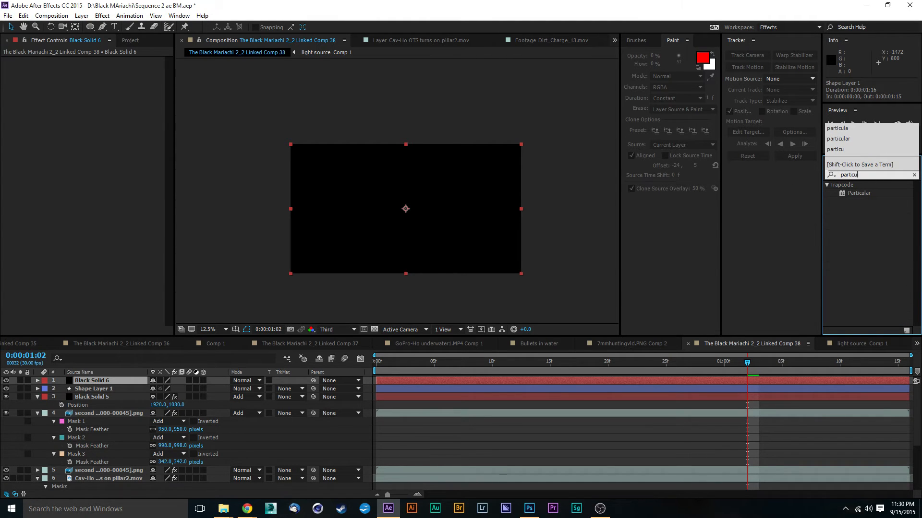
left_click_drag(852, 194, 431, 380)
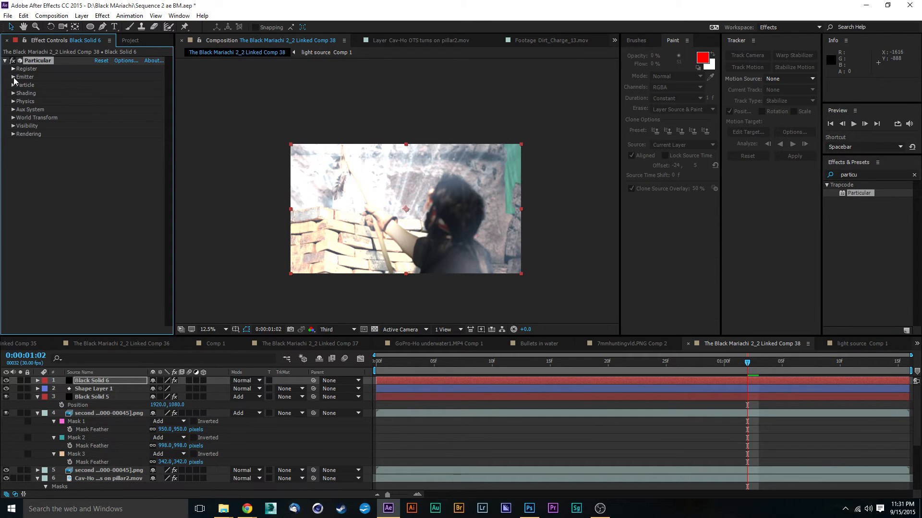
- Shift the Particular solid to start 21 frames before the composition and extend its end to 0:00:01:15
left_click_drag(530, 367, 350, 361)
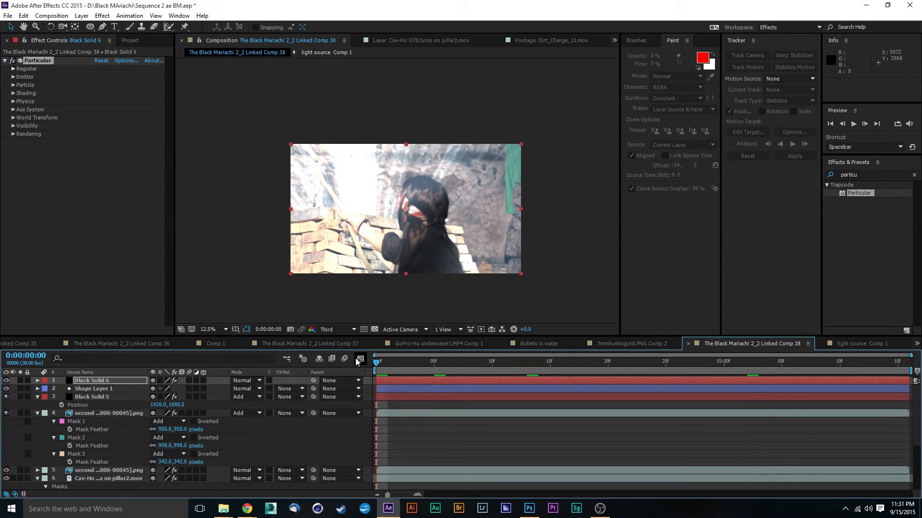
left_click_drag(523, 381, 271, 394)
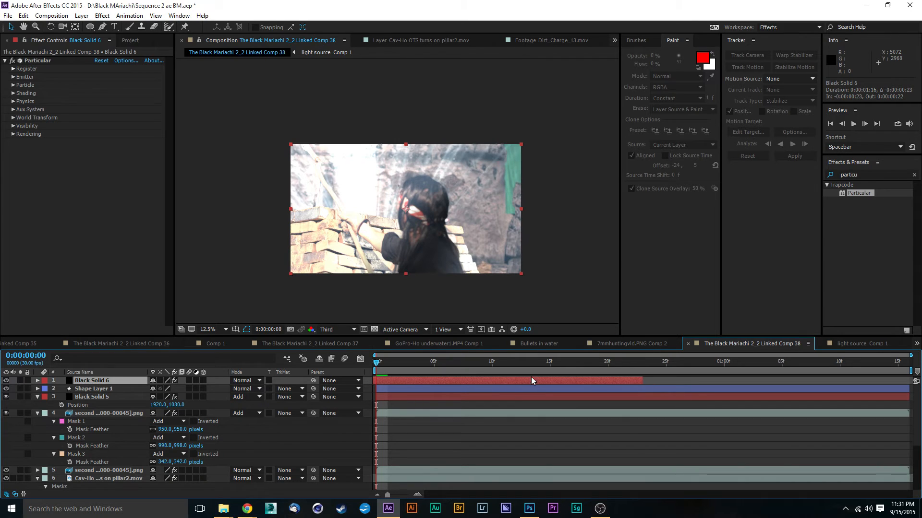
left_click_drag(513, 379, 563, 375)
left_click_drag(667, 382, 905, 381)
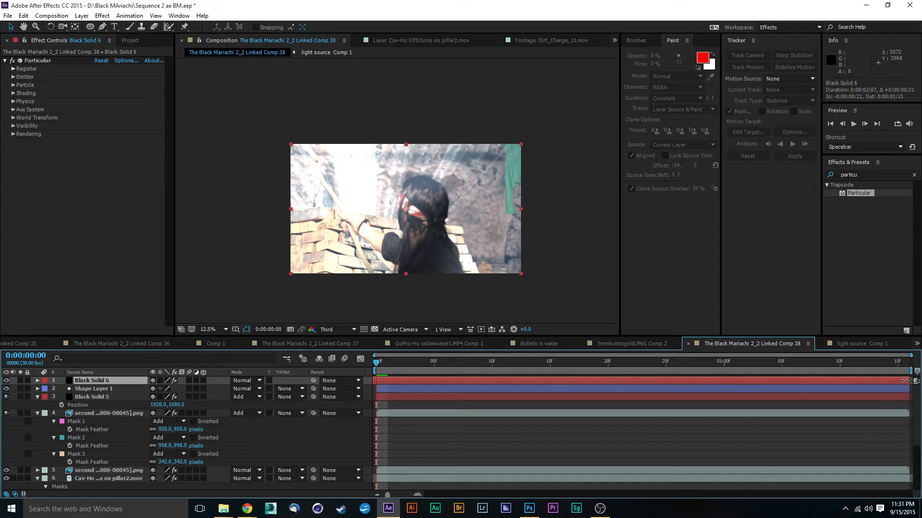
- Make Particular's emitter a Box with Emitter Size X 4631 and move it down to about 1920, 1384
left_click(14, 78)
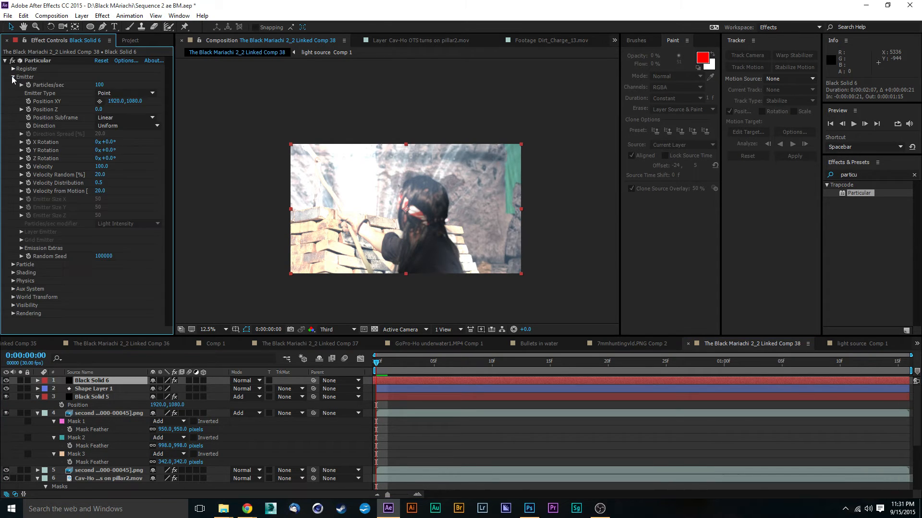
left_click(110, 94)
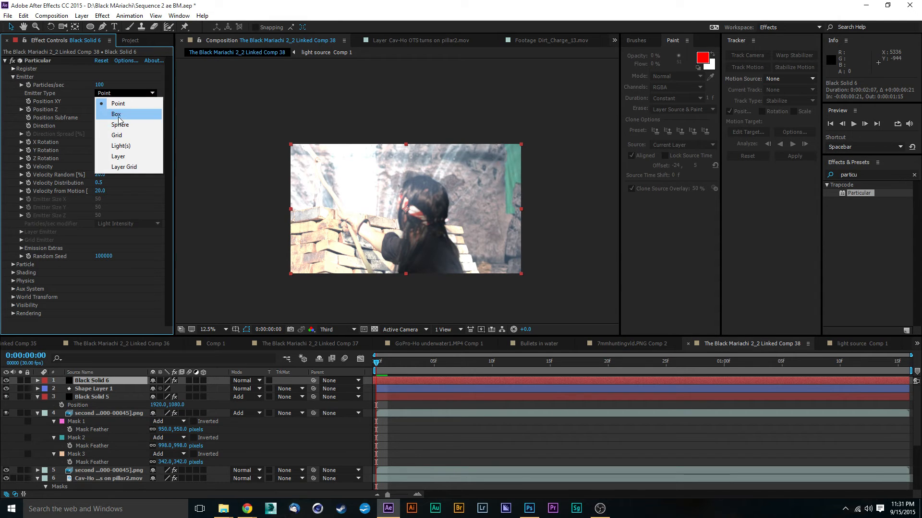
left_click(116, 114)
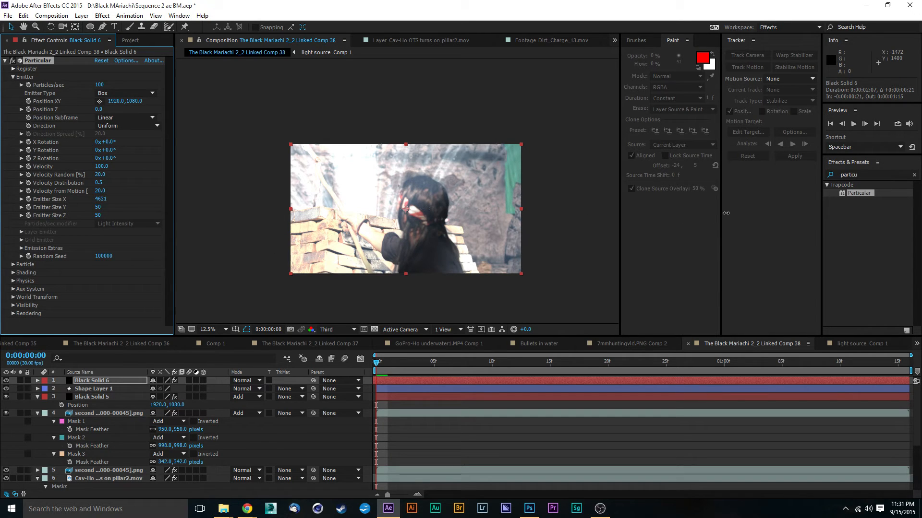
left_click_drag(103, 209, 99, 208)
left_click_drag(406, 208, 407, 215)
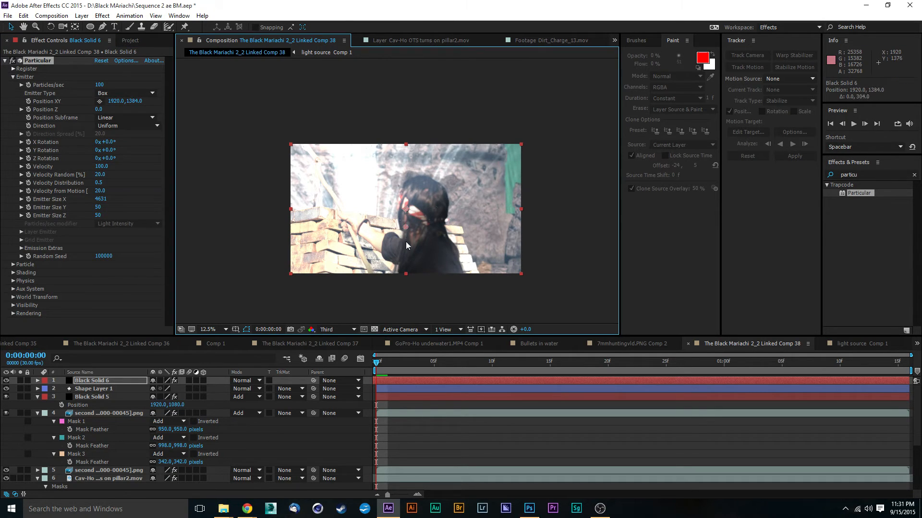
- Move Particular's emitter to 1920, 2040, set Particles/sec to 1550, Emitter Size Z to 4786 and Gravity to -580, and preview the motion
left_click_drag(404, 309, 400, 270)
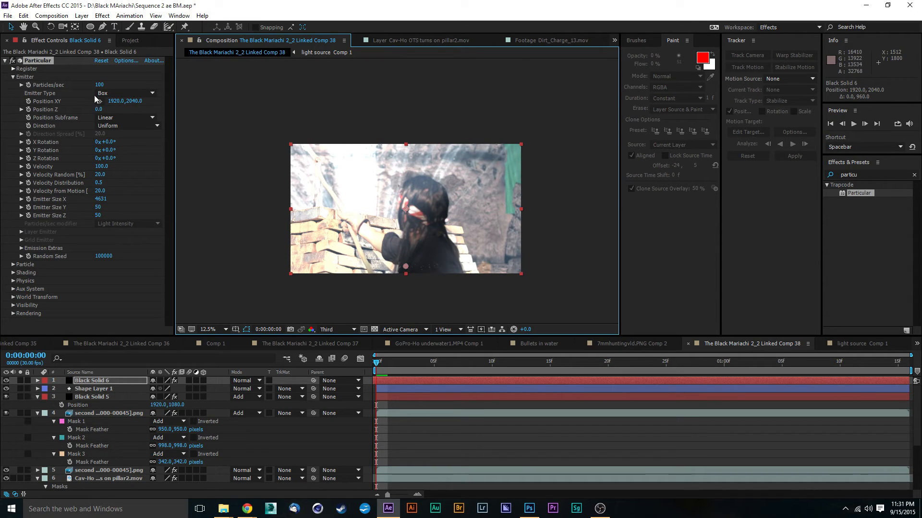
left_click_drag(102, 86, 131, 91)
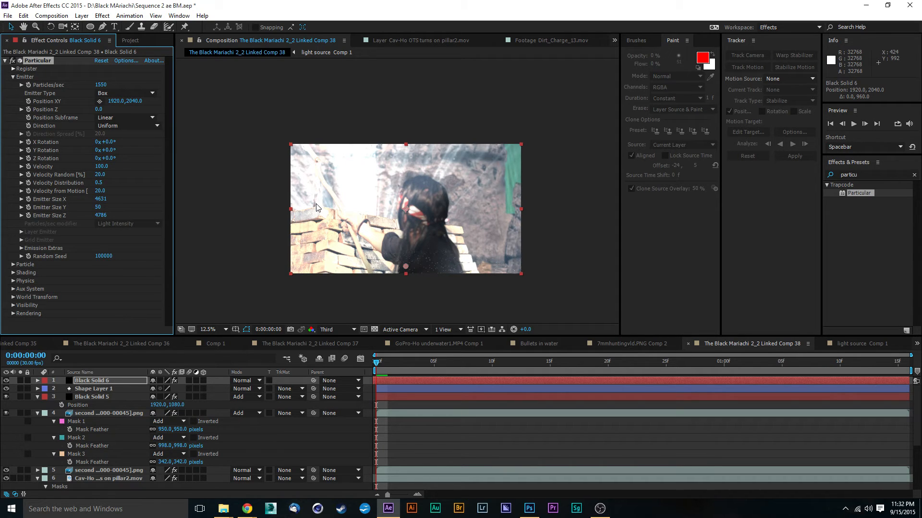
key("space")
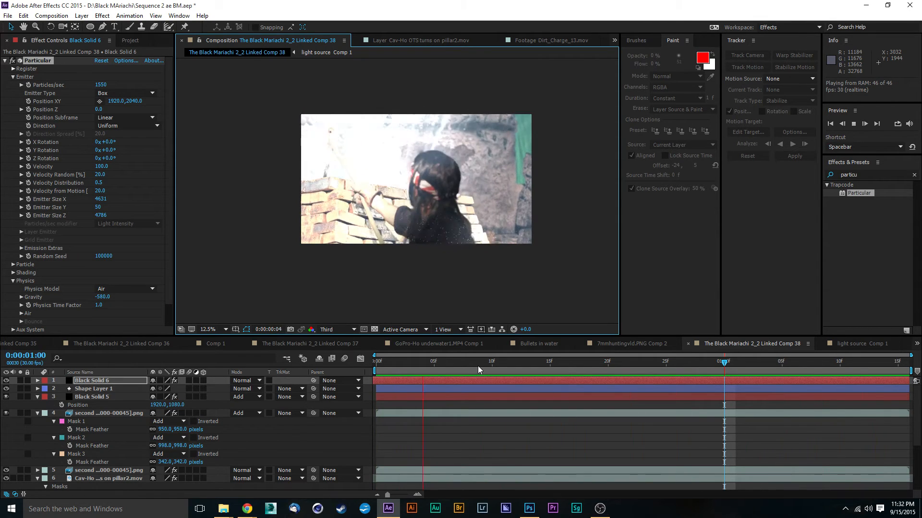
key("space")
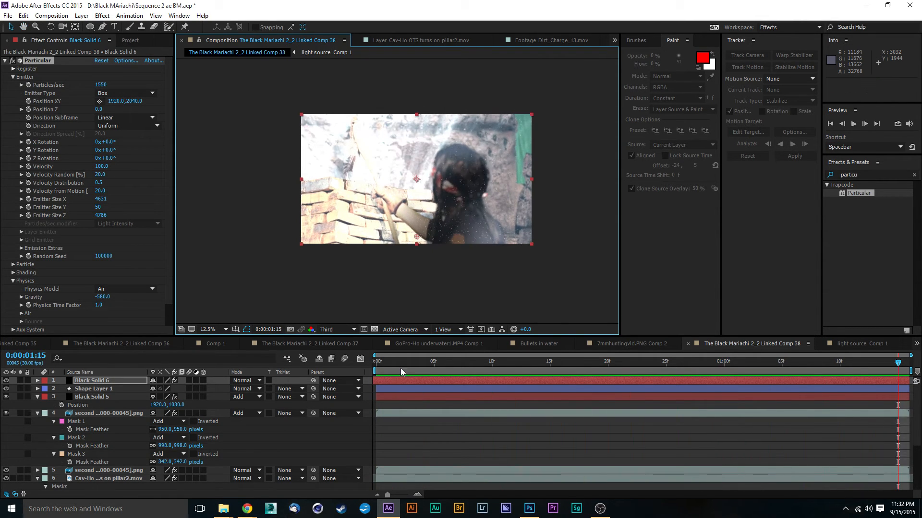
- Shift the Particular solid to start at -0:00:02:01, extend its end to 0:00:01:15 and preview the particles
left_click_drag(396, 365, 367, 368)
left_click_drag(586, 381, 307, 389)
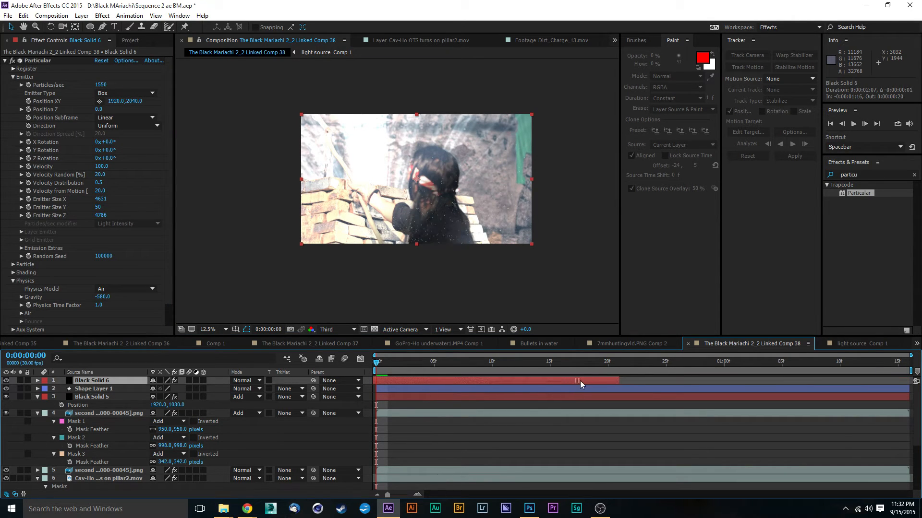
left_click_drag(433, 387, 906, 380)
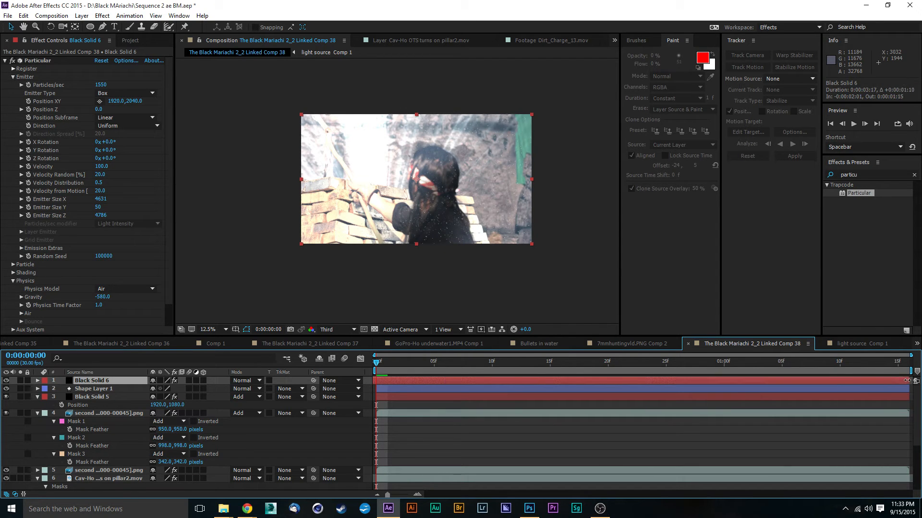
key("space")
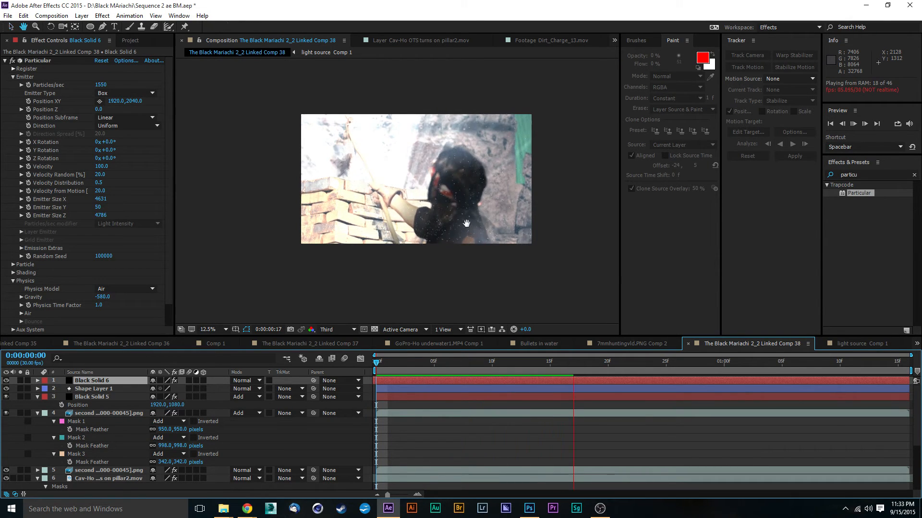
key("space")
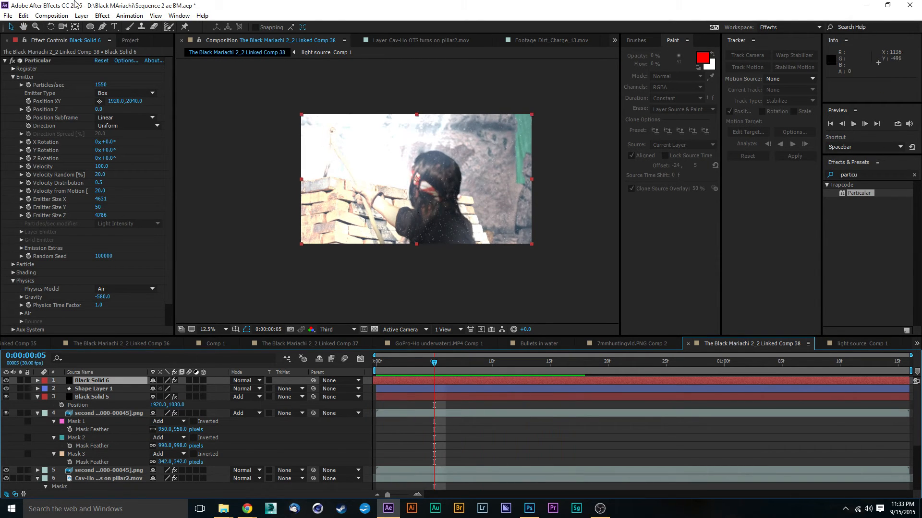
- Add a two-node camera with a 12 mm focal length to the composition
left_click(82, 15)
mouse_move(192, 27)
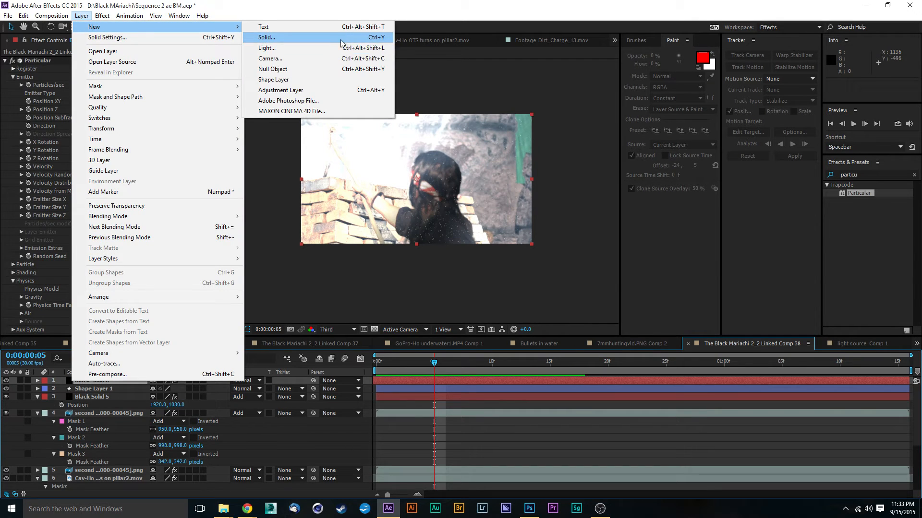
left_click(298, 62)
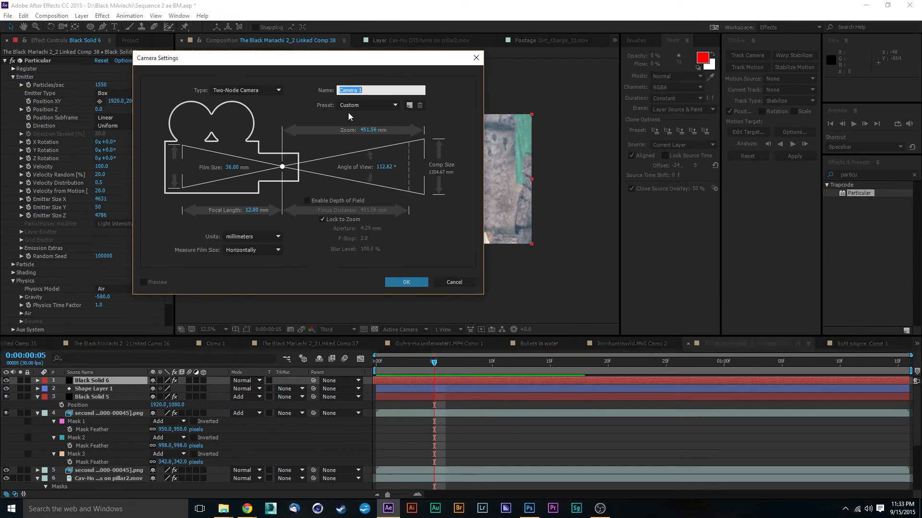
left_click(424, 286)
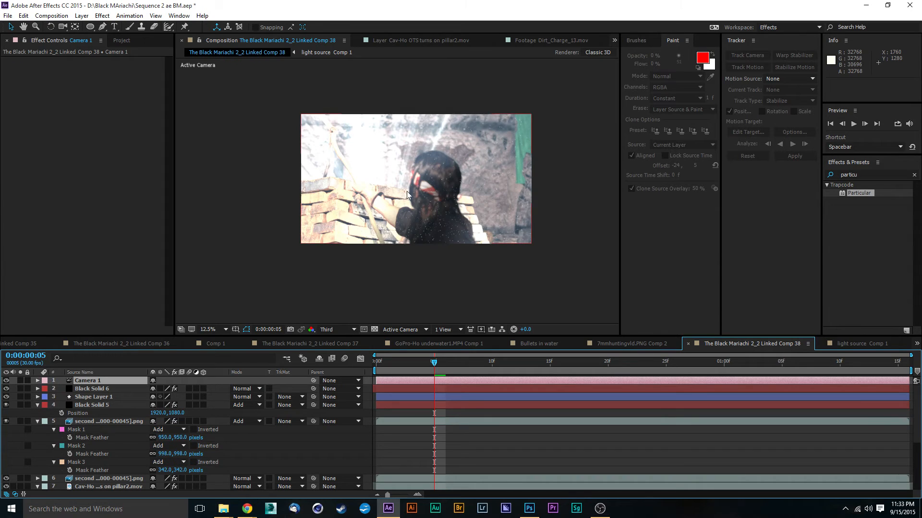
- Examine the particles around the archer up close at 25% magnification and play back their motion through the camera
scroll(407, 191, "up", 2)
scroll(407, 191, "down", 2)
scroll(426, 209, "up", 2)
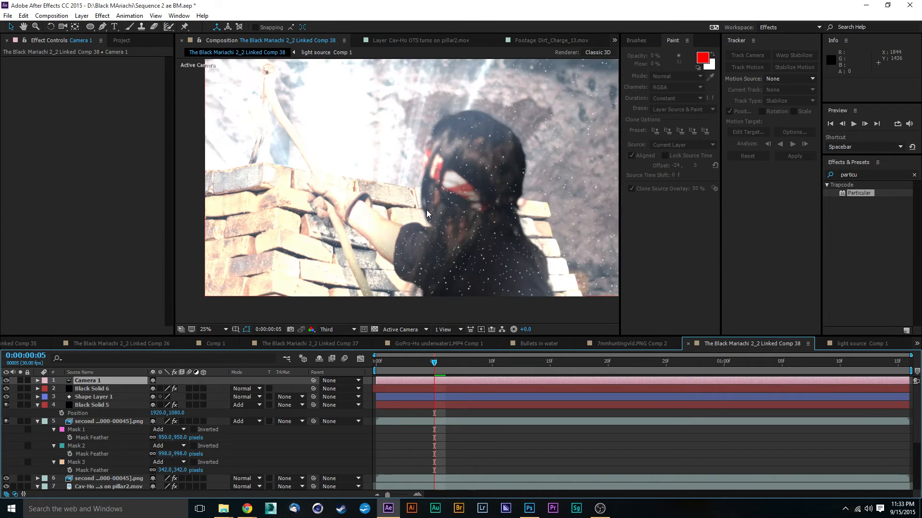
scroll(426, 209, "down", 2)
scroll(426, 210, "up", 2)
key("space")
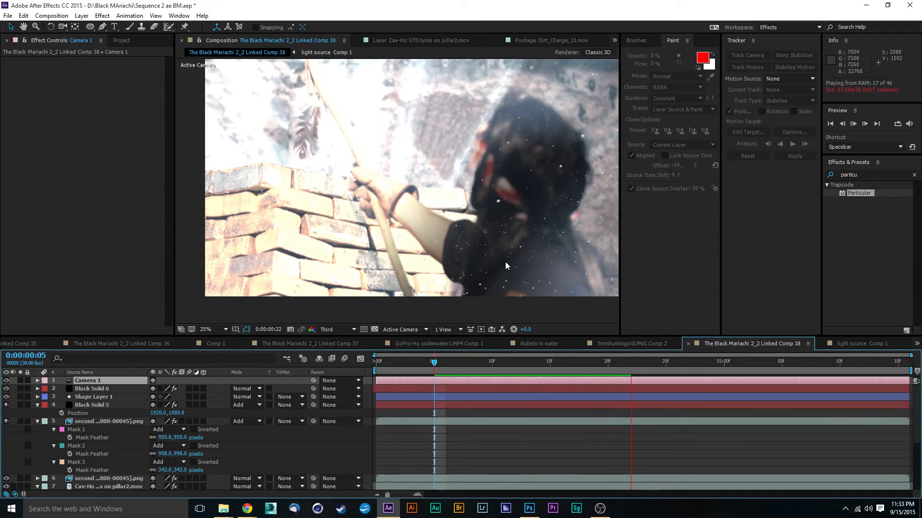
key("space")
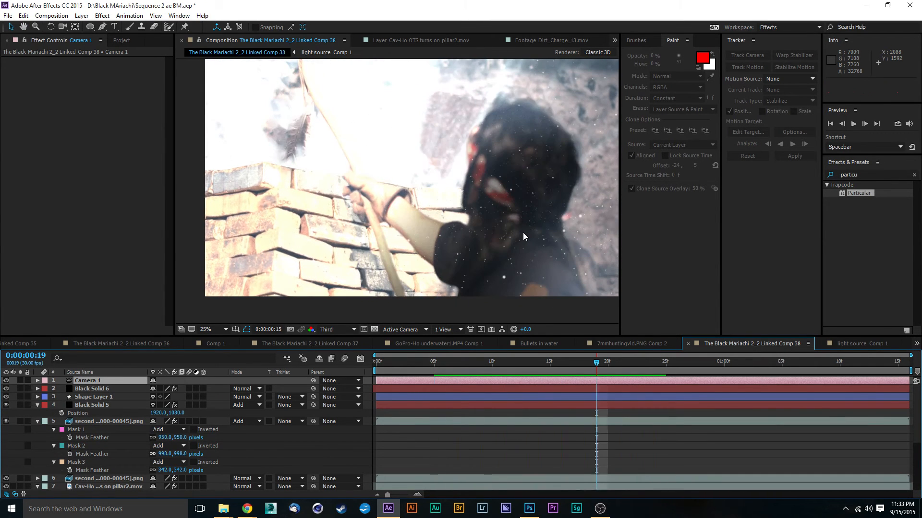
left_click(628, 375)
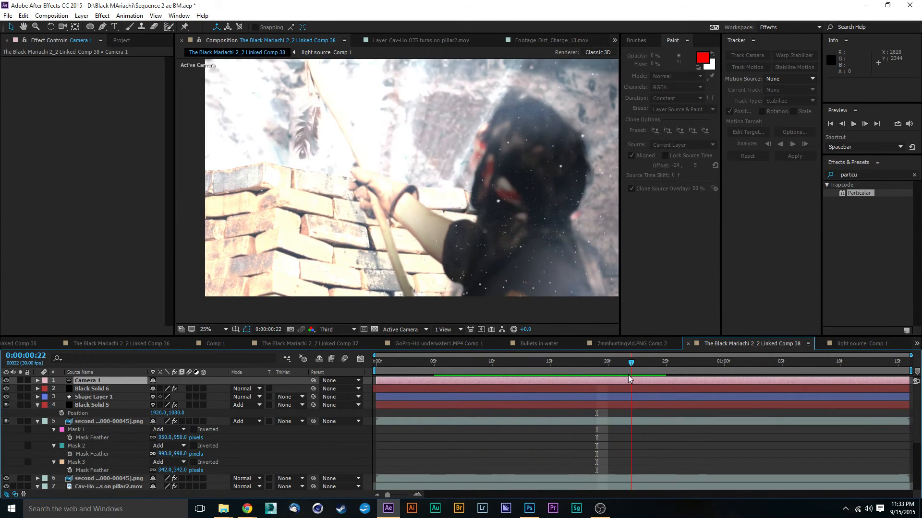
- Set the Particular solid's Emitter Size Z to 5881 and preview the deeper particle spread
left_click(122, 388)
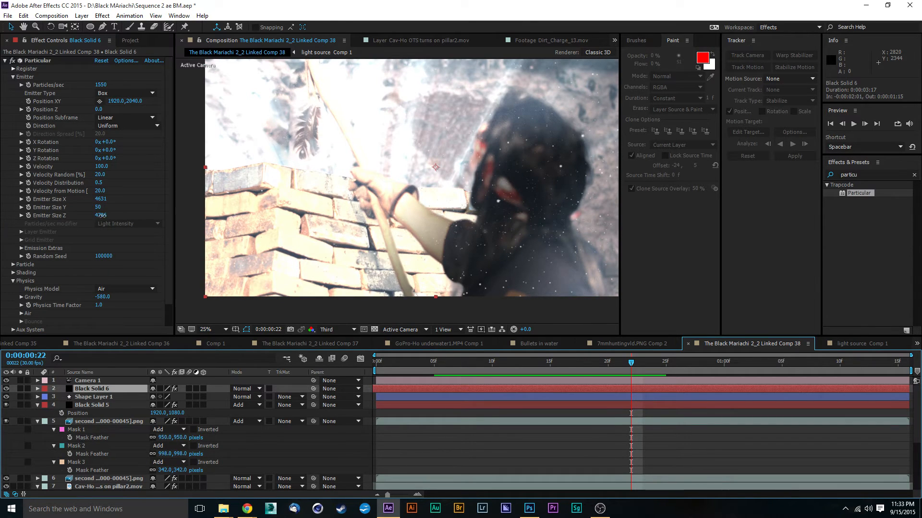
left_click_drag(100, 215, 223, 202)
left_click_drag(473, 182, 632, 177)
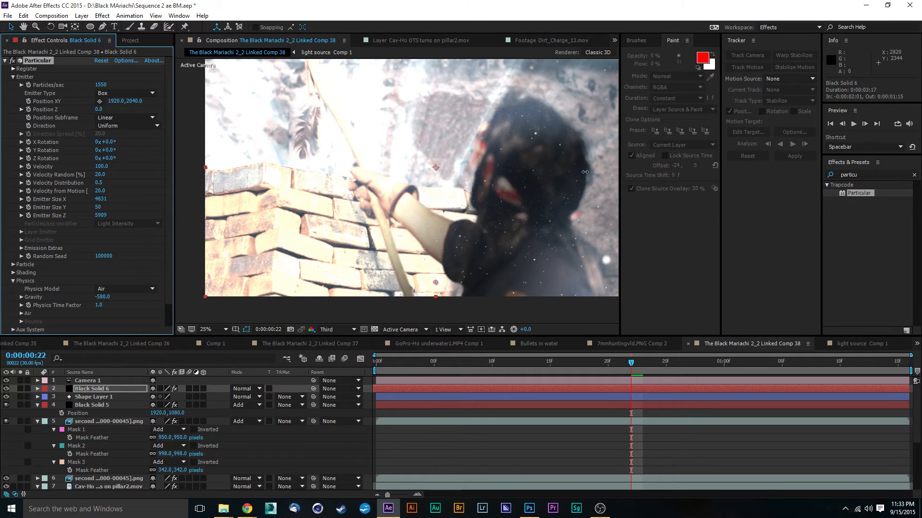
key("space")
left_click_drag(553, 217, 487, 206)
key("comma")
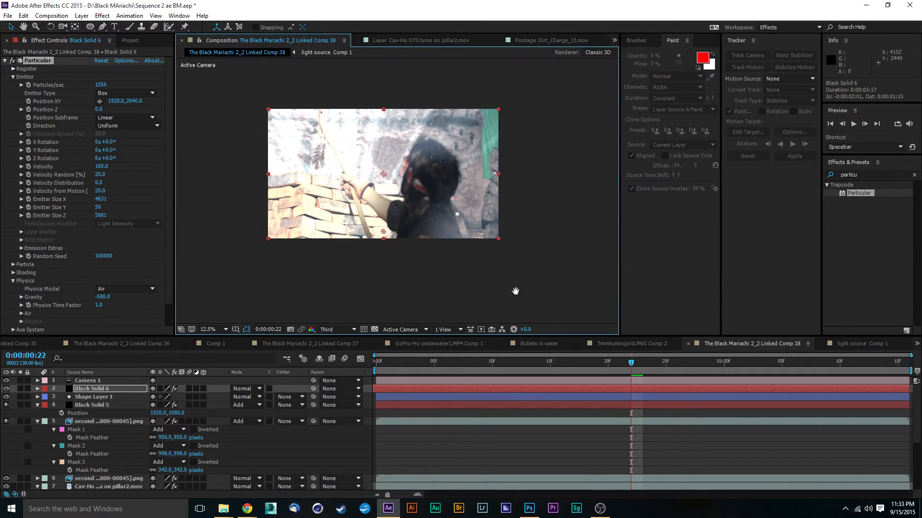
key("space")
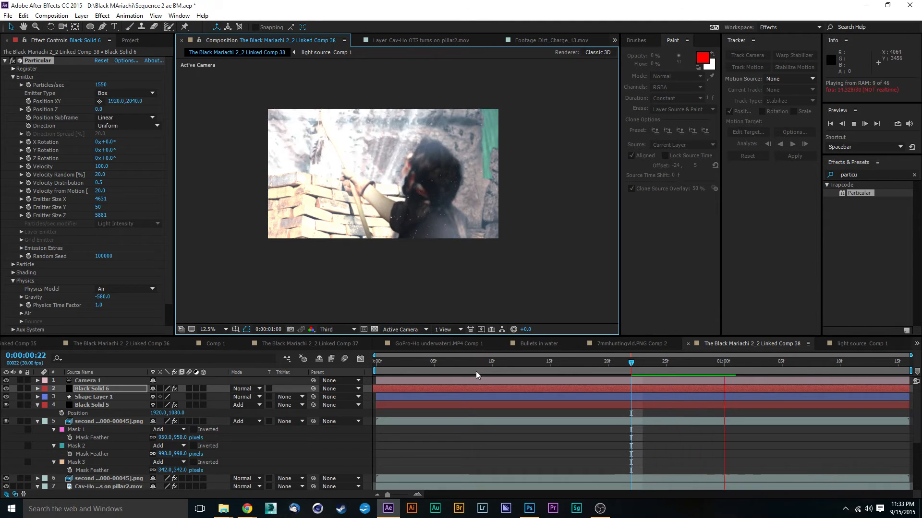
left_click(477, 370)
left_click(435, 361)
key("space")
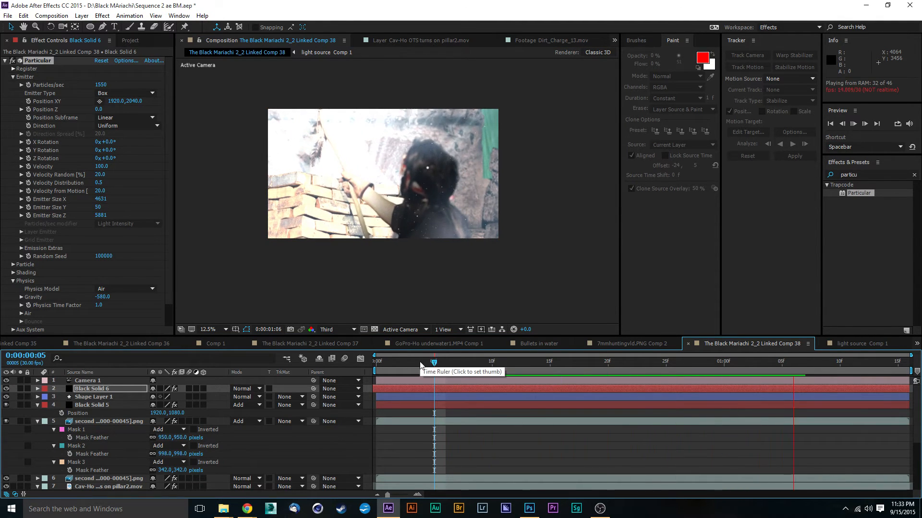
key("space")
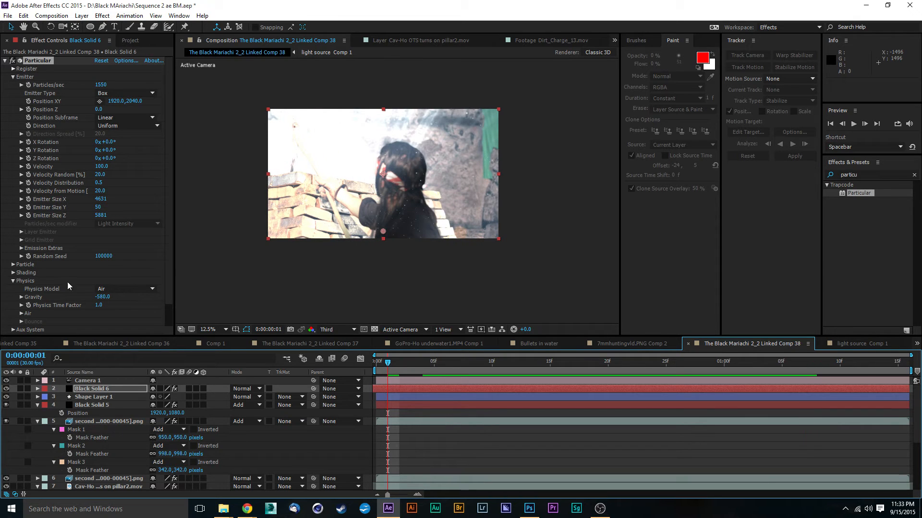
- Set Particular's Air Resistance to 0.5 in the Air physics settings and preview the particle motion
left_click(21, 314)
scroll(173, 223, "down", 3)
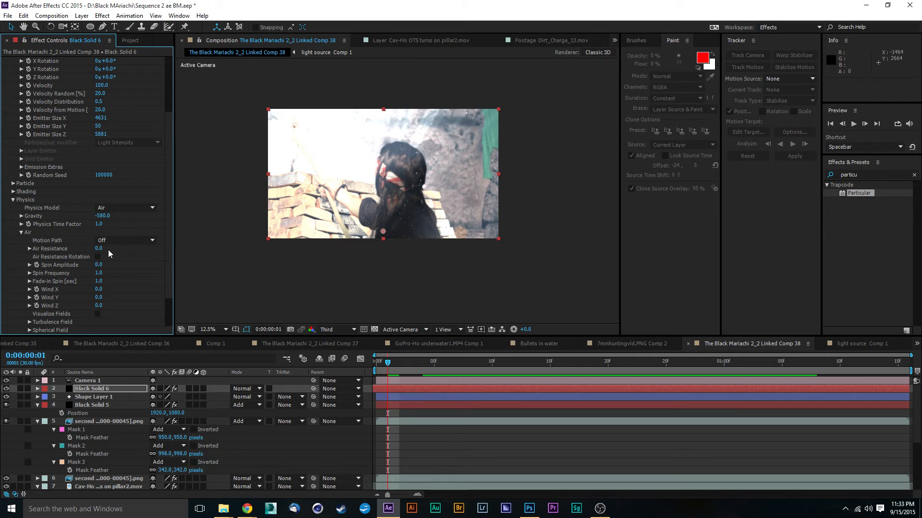
left_click_drag(98, 249, 102, 249)
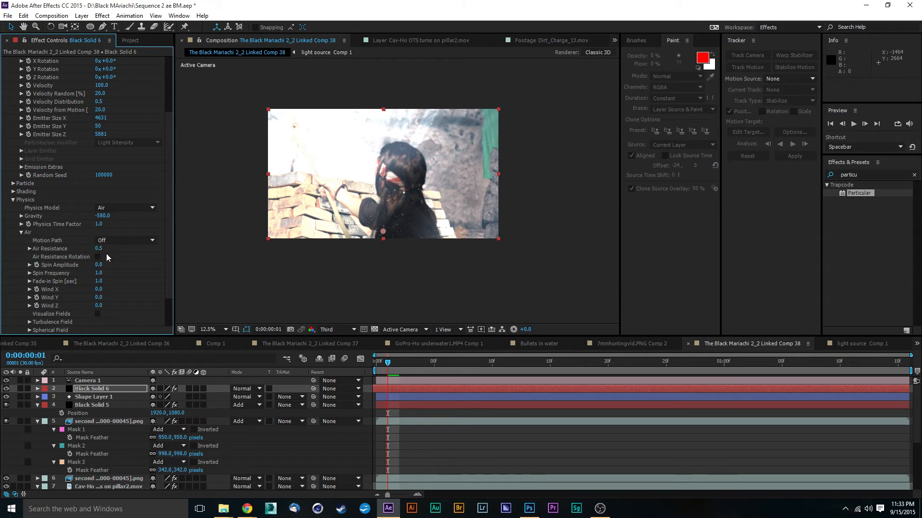
key("space")
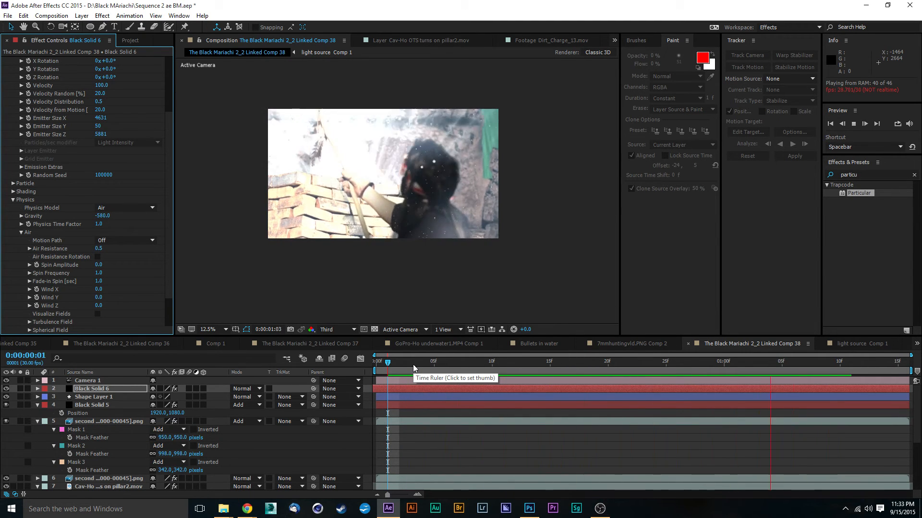
key("space")
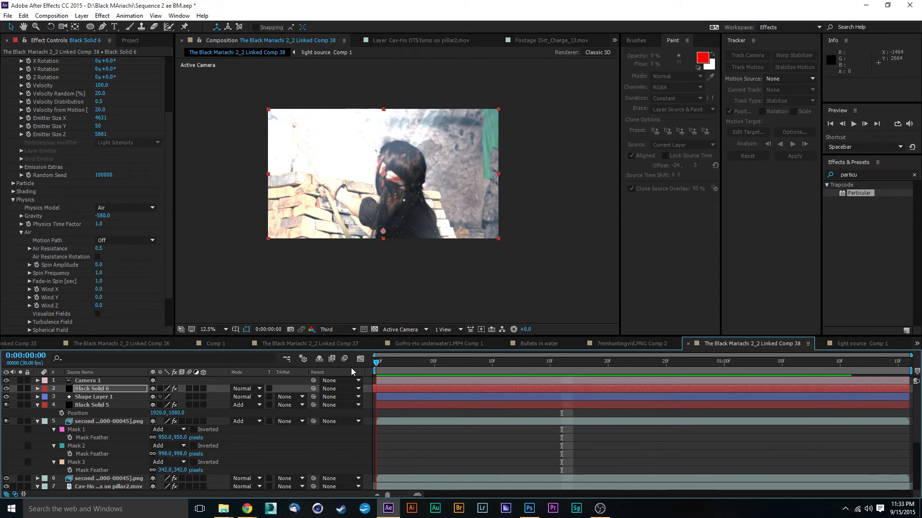
- Shift the Particular solid to start at -0:00:02:16 and extend its end to 0:00:01:15
left_click_drag(443, 390, 306, 428)
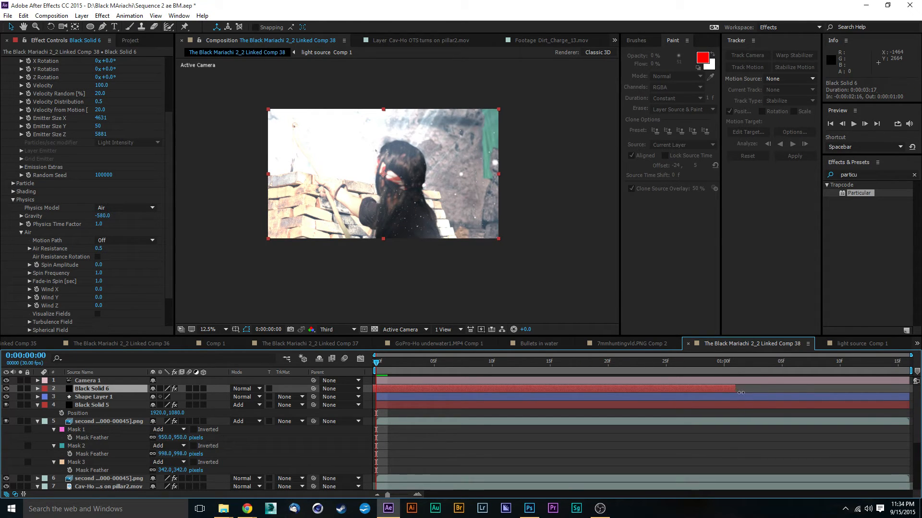
left_click_drag(741, 392, 916, 411)
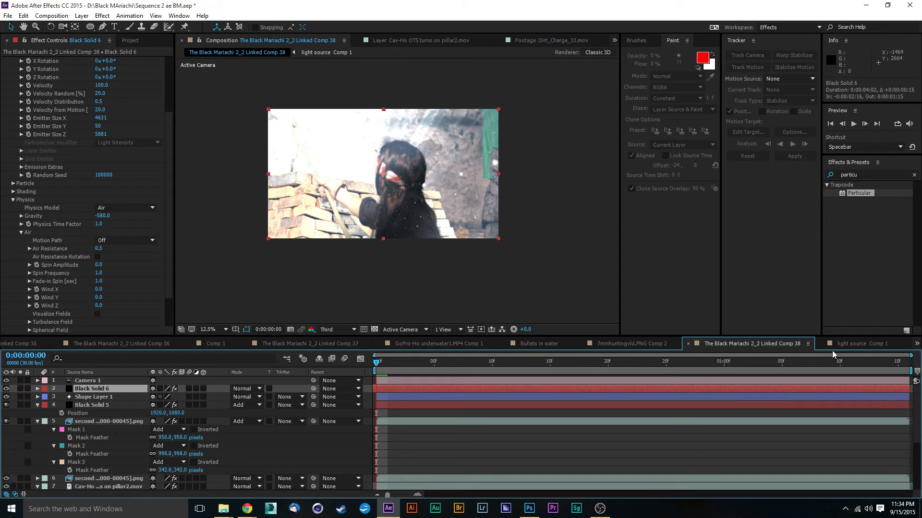
- Set the particles' Life to 10 seconds, preview the composition and return to its first frame
left_click(169, 215)
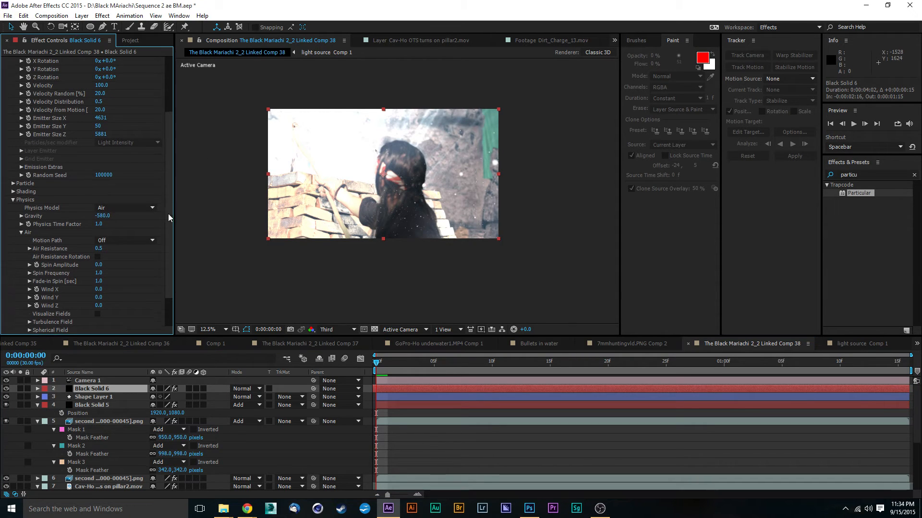
left_click_drag(168, 214, 168, 143)
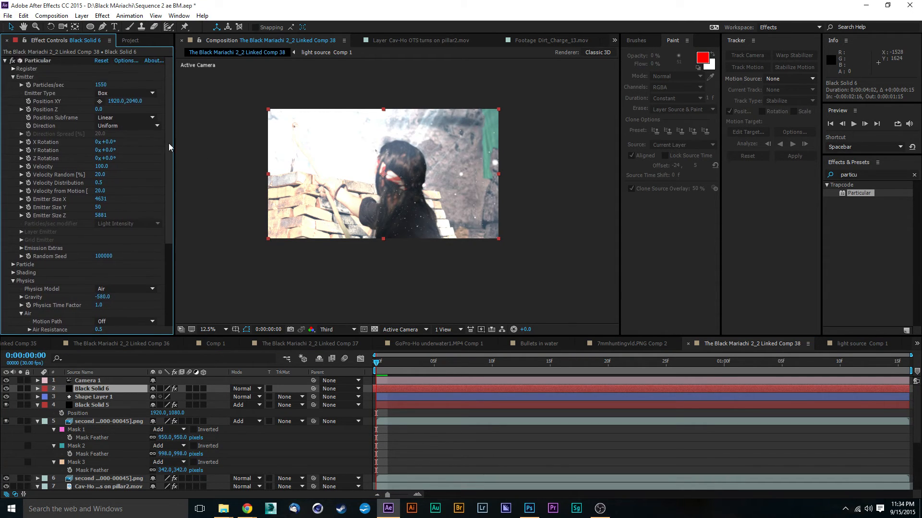
left_click(14, 264)
scroll(154, 205, "down", 3)
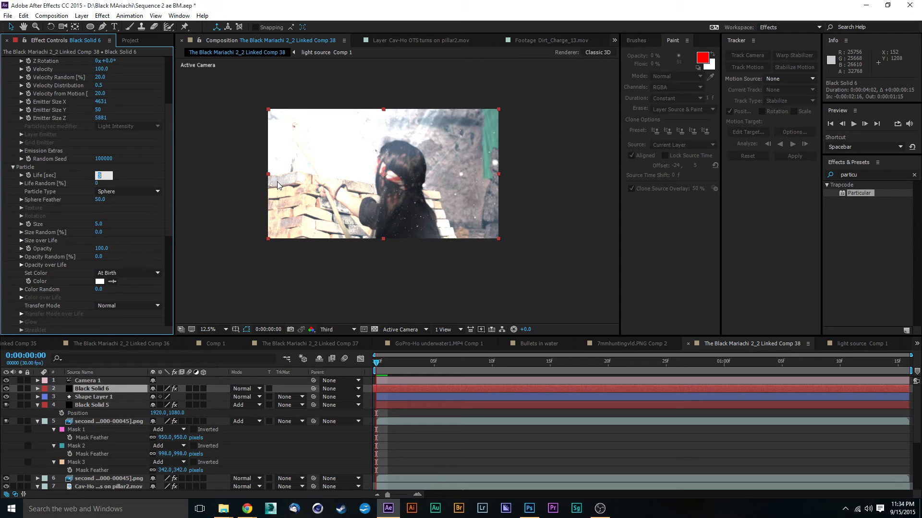
key("Return")
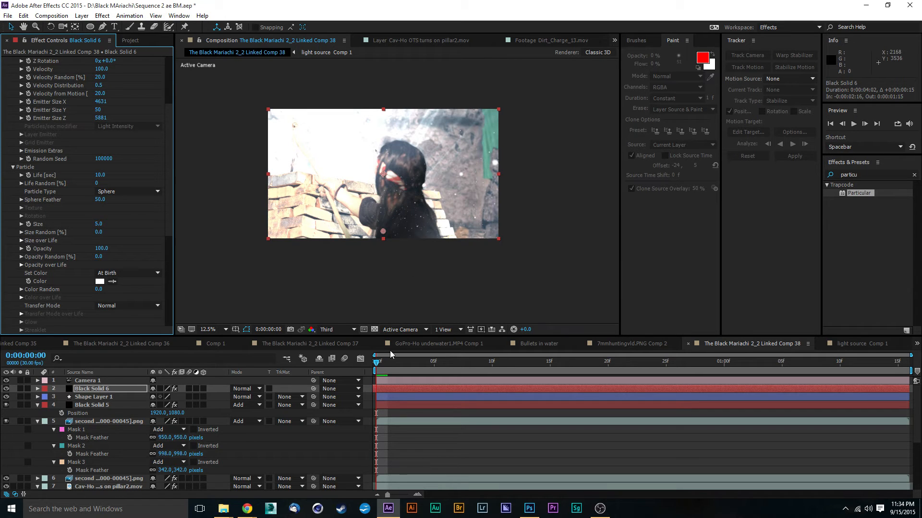
key("space")
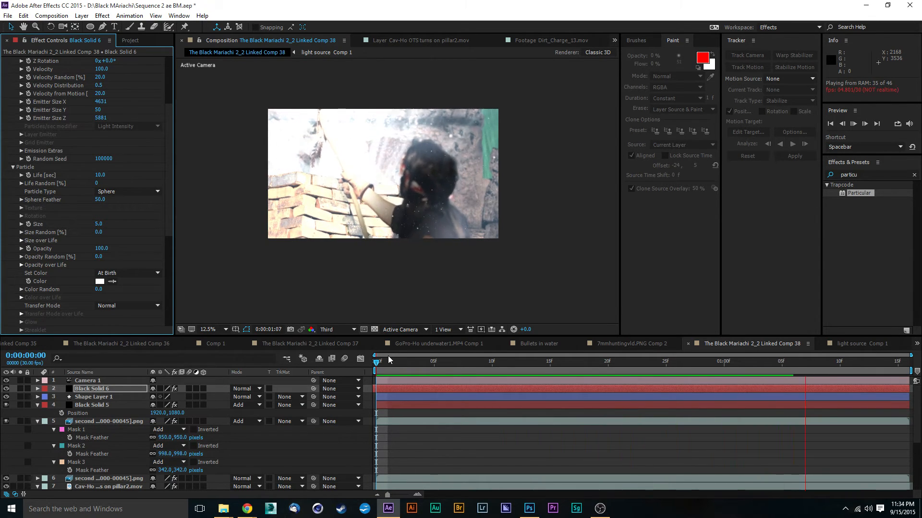
key("space")
left_click_drag(417, 365, 376, 375)
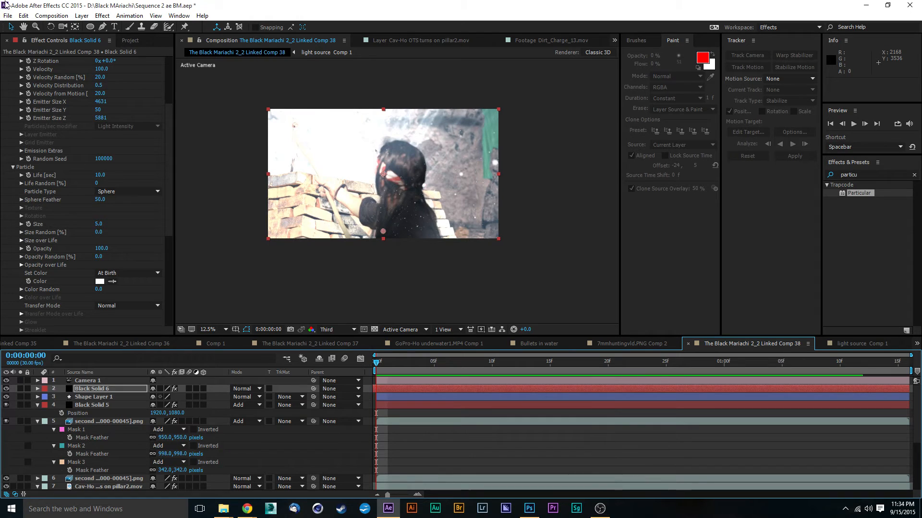
- Set Particular's Spin Amplitude to 47 in the Air physics settings and preview the swirling motion
left_click_drag(169, 128, 164, 211)
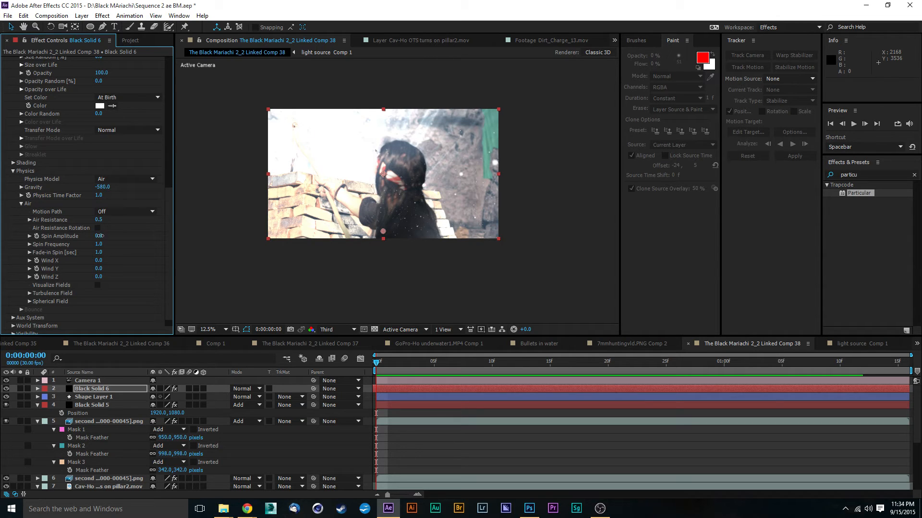
left_click_drag(99, 236, 125, 236)
key("space")
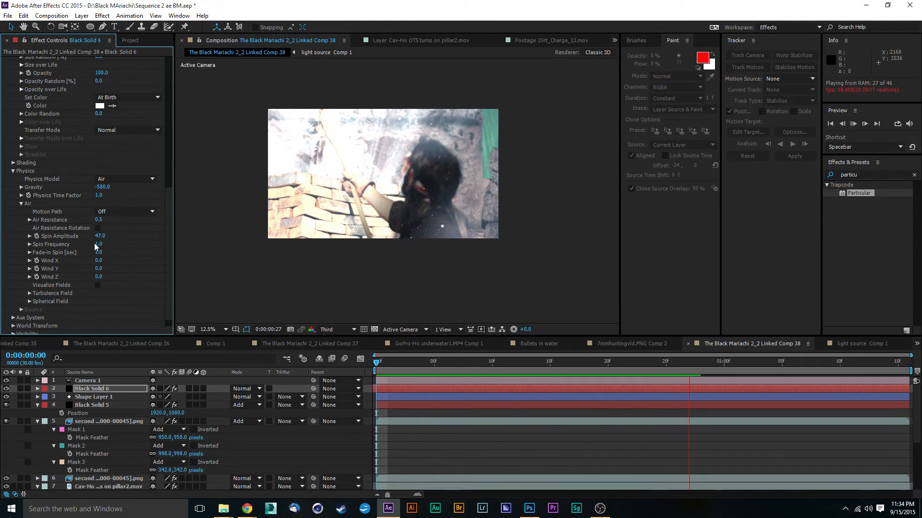
- Set Particular's Spin Amplitude to 117 in the Air physics settings and check the motion up to frame 0:00:00:14
left_click_drag(99, 235, 129, 234)
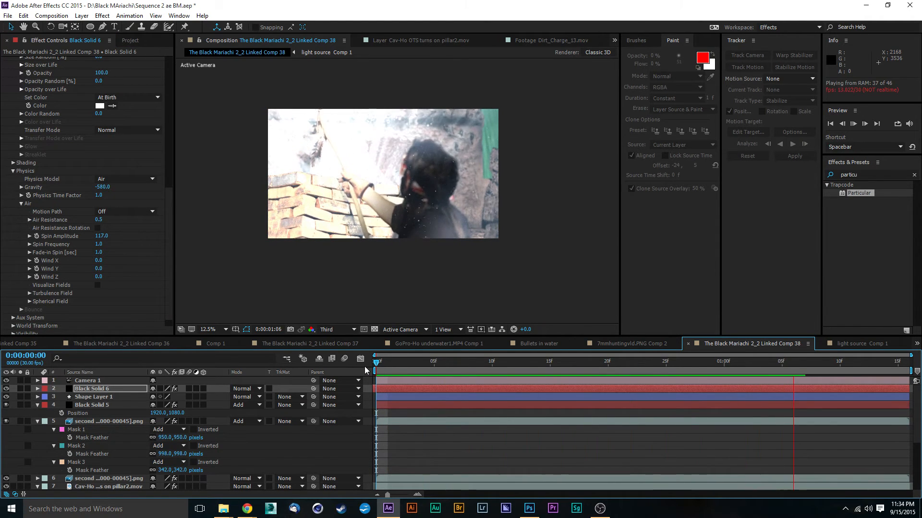
key("space")
left_click_drag(393, 363, 538, 363)
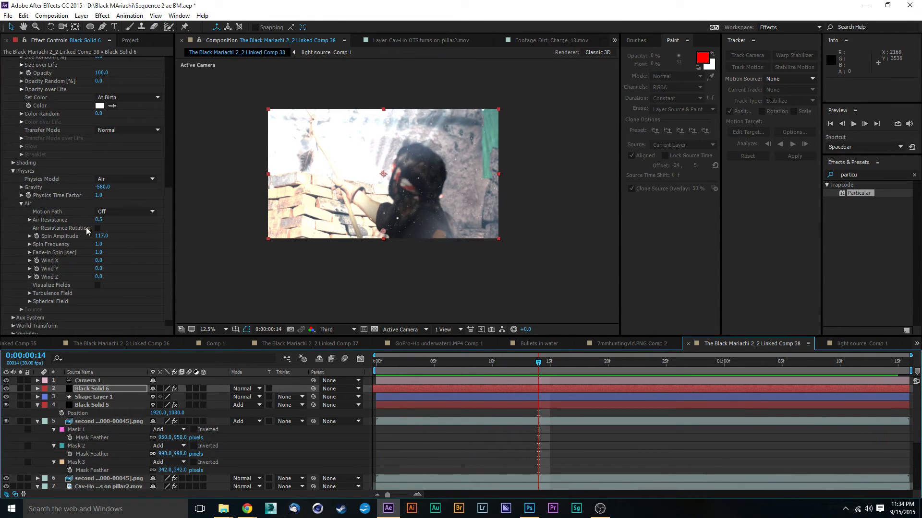
- Set Particular's Spin Frequency to 2.1 and preview the particle motion, finishing on frame 0:00:00:10
left_click_drag(99, 246, 103, 244)
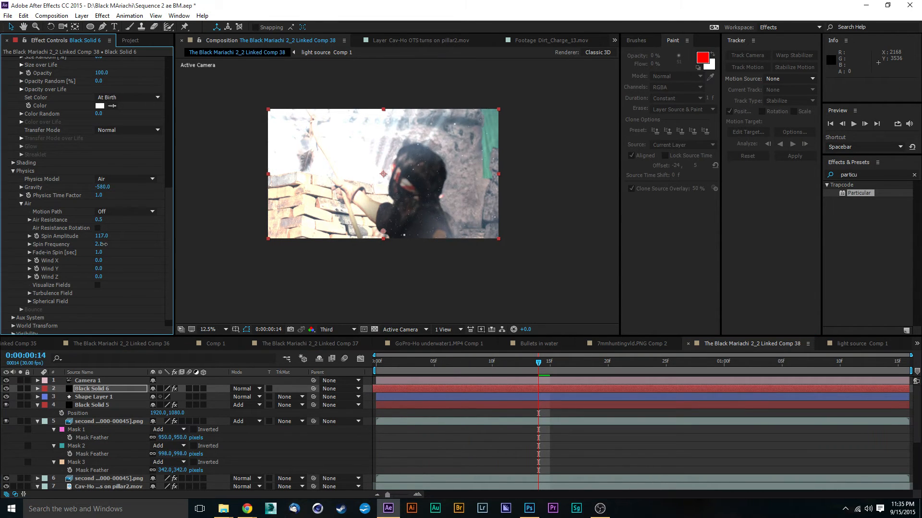
key("space")
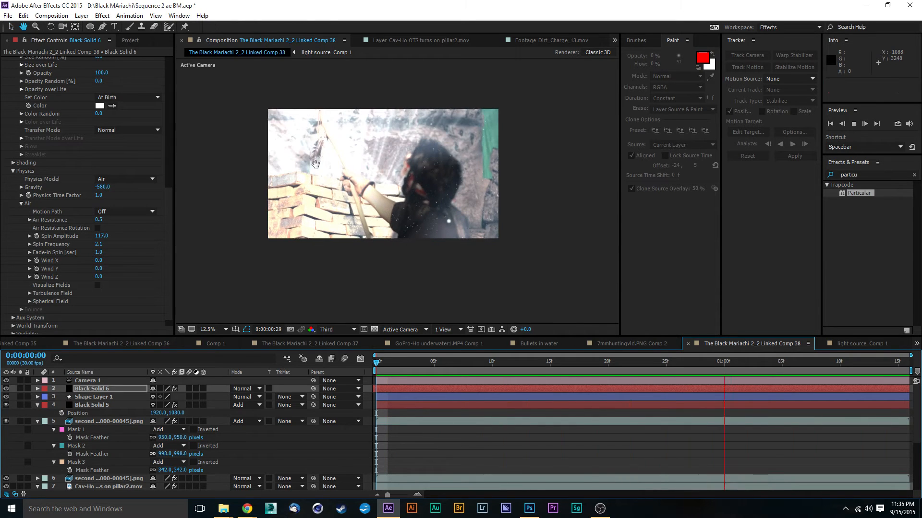
left_click(415, 373)
left_click_drag(416, 373, 492, 367)
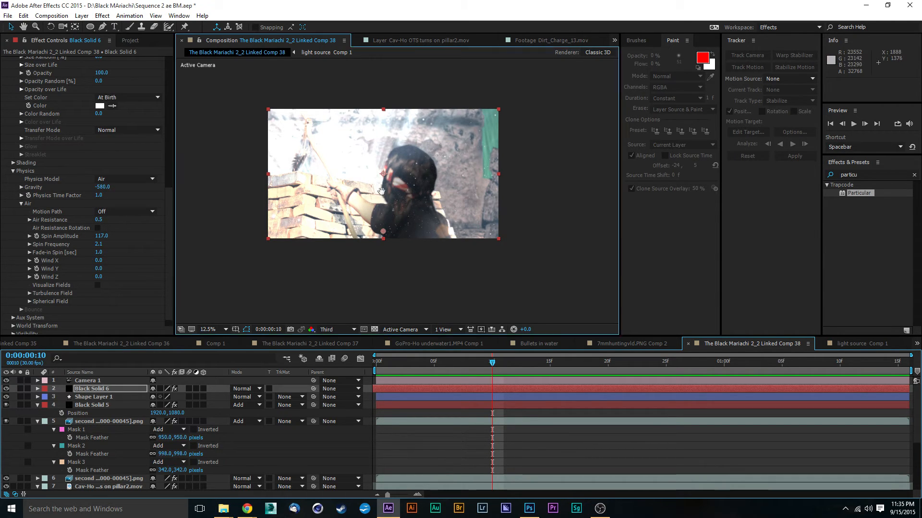
- Pull the middle of the red curve slightly lower in the Curves effect on footage layer 11, Cav-Ho OTS turns on pillar2.mov
left_click_drag(383, 194, 464, 215)
scroll(453, 201, "up", 1)
scroll(477, 206, "down", 1)
scroll(443, 178, "up", 1)
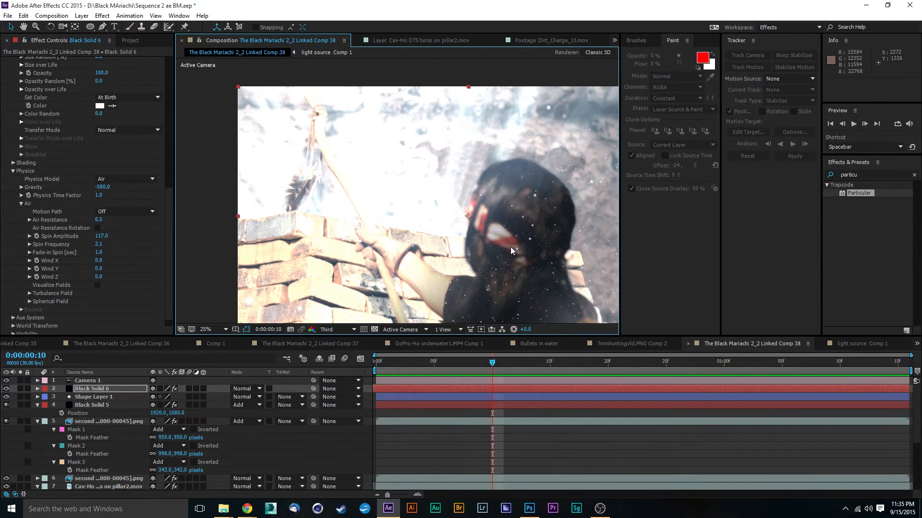
left_click_drag(510, 247, 478, 220)
scroll(123, 454, "down", 4)
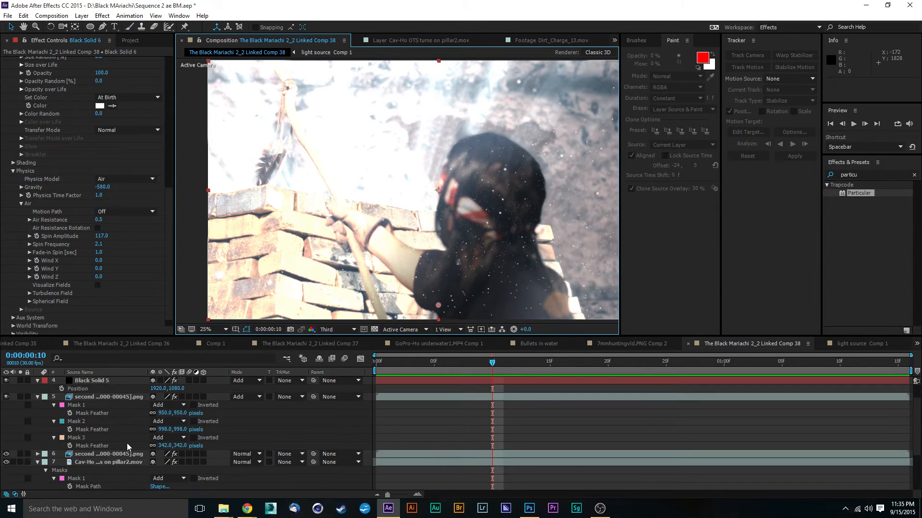
left_click(103, 478)
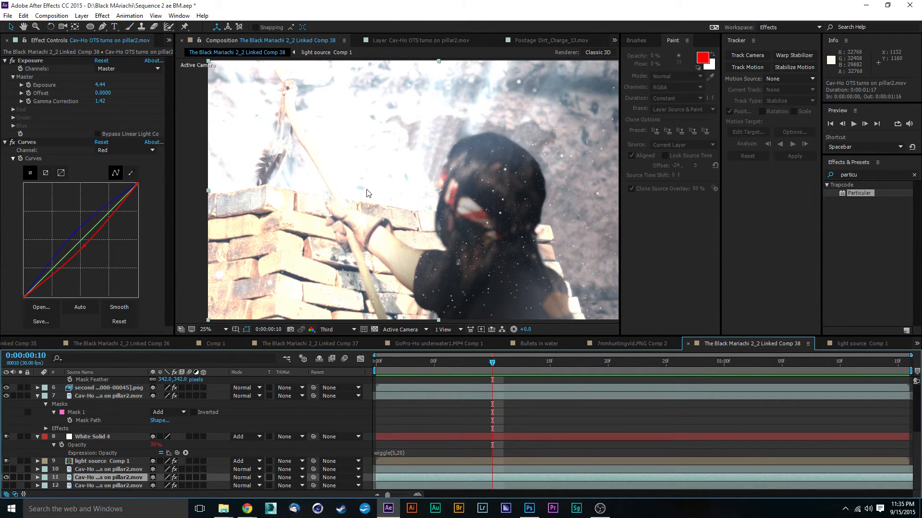
left_click_drag(511, 209, 476, 228)
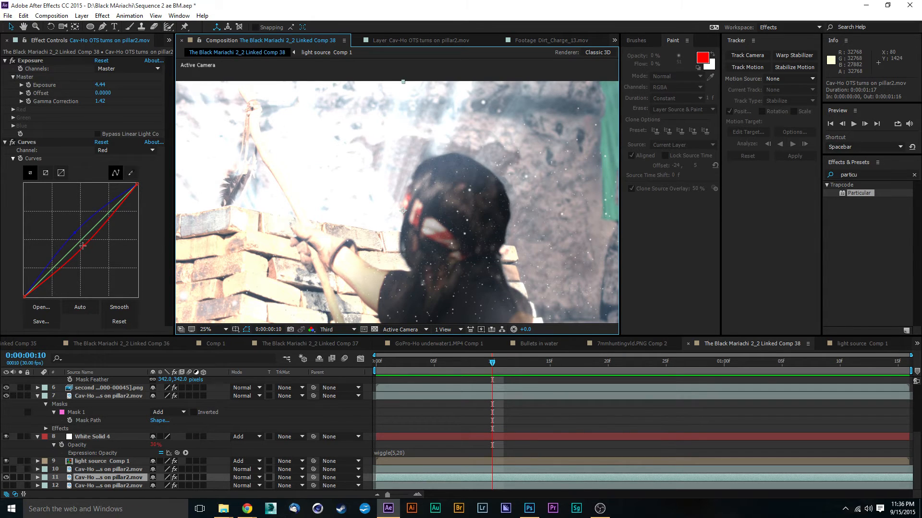
left_click(83, 246)
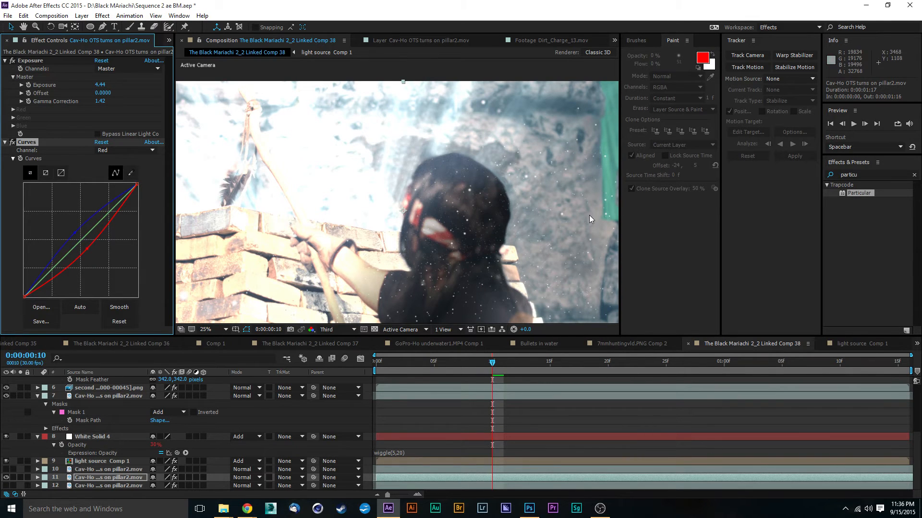
key("comma")
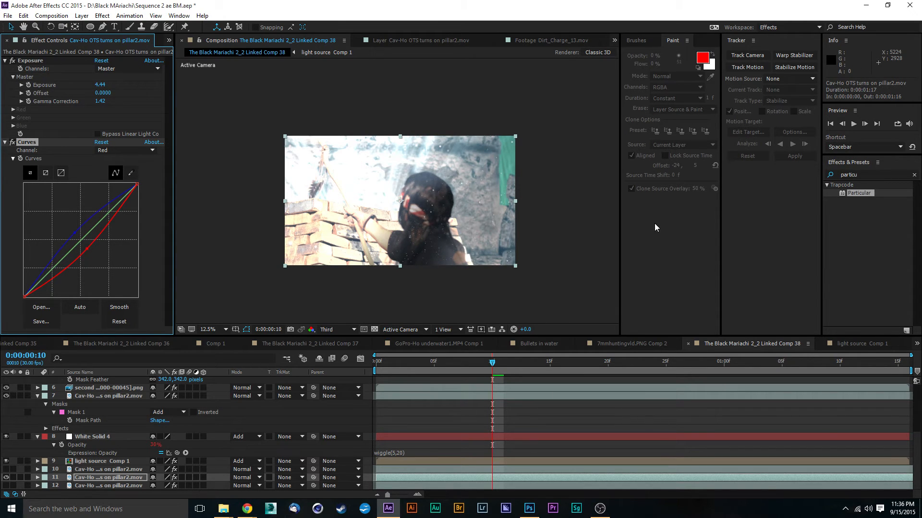
- Preview the regraded composition from its first frame and check the dust and color across several frames
left_click_drag(492, 365, 374, 368)
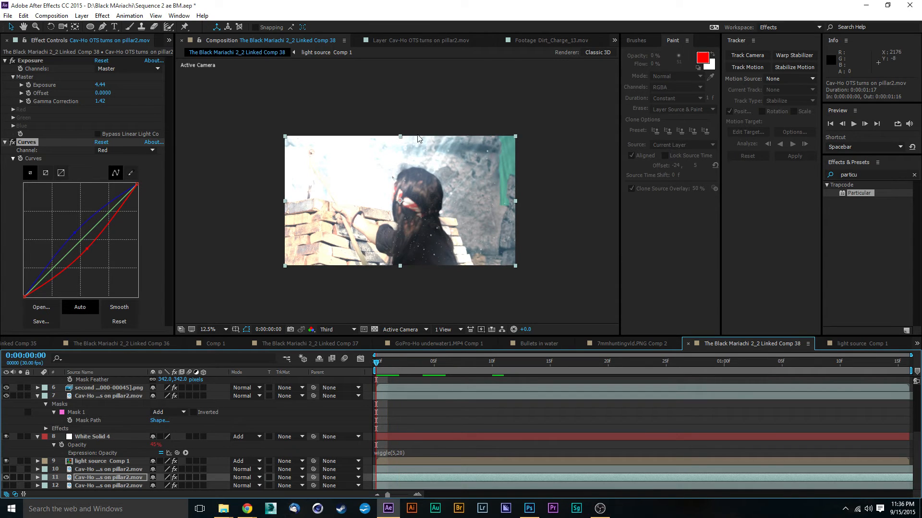
left_click_drag(418, 174, 489, 175)
left_click_drag(520, 203, 497, 207)
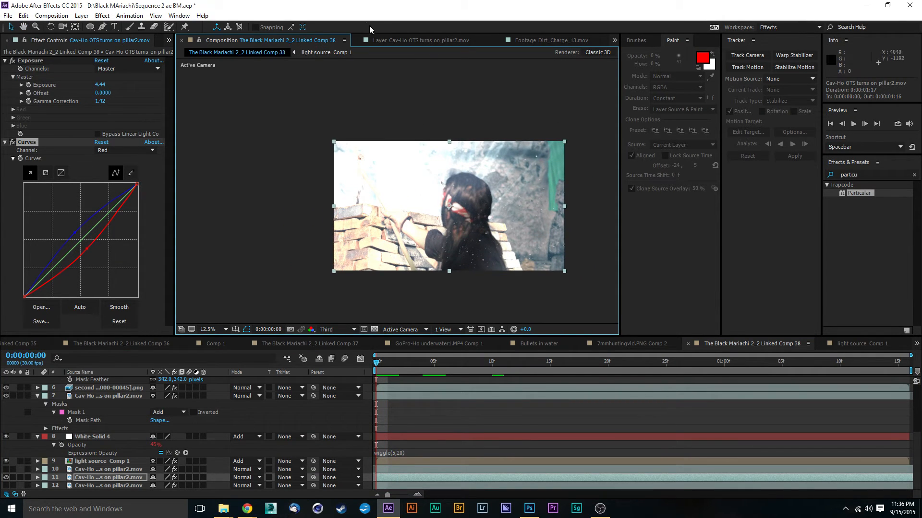
key("space")
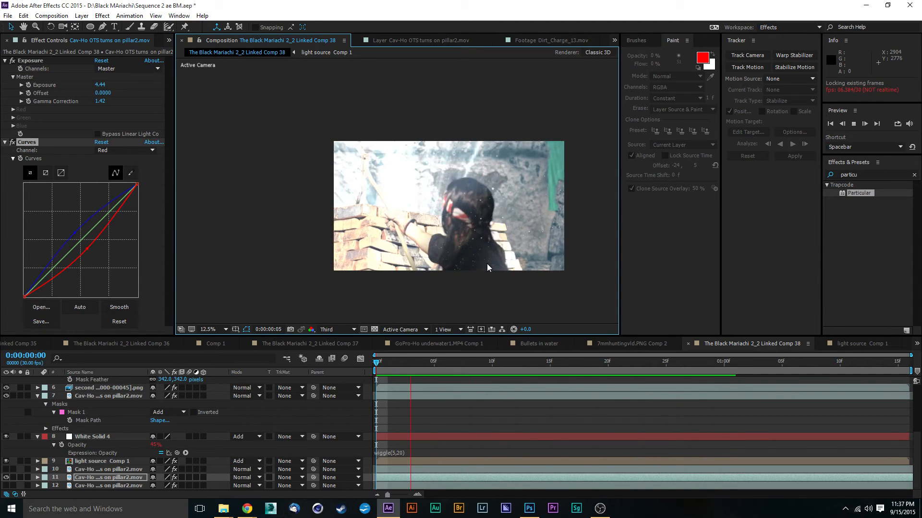
key("space")
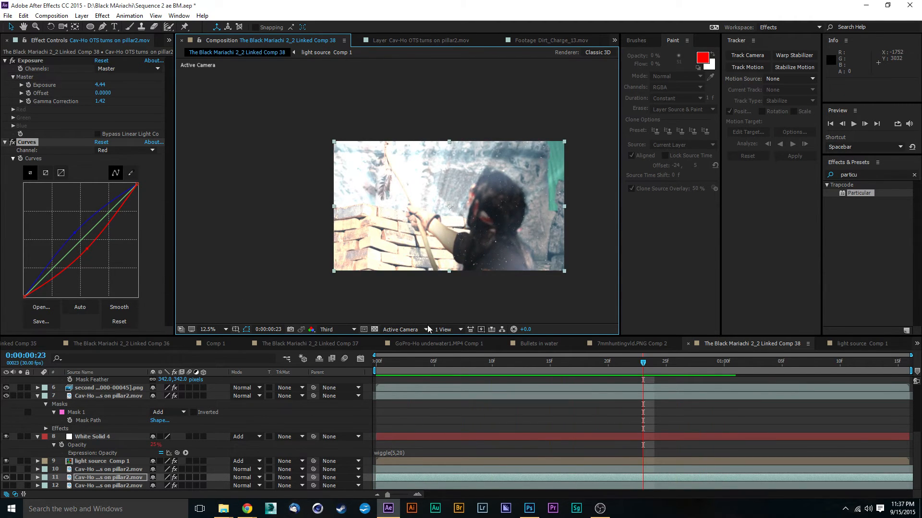
key("space")
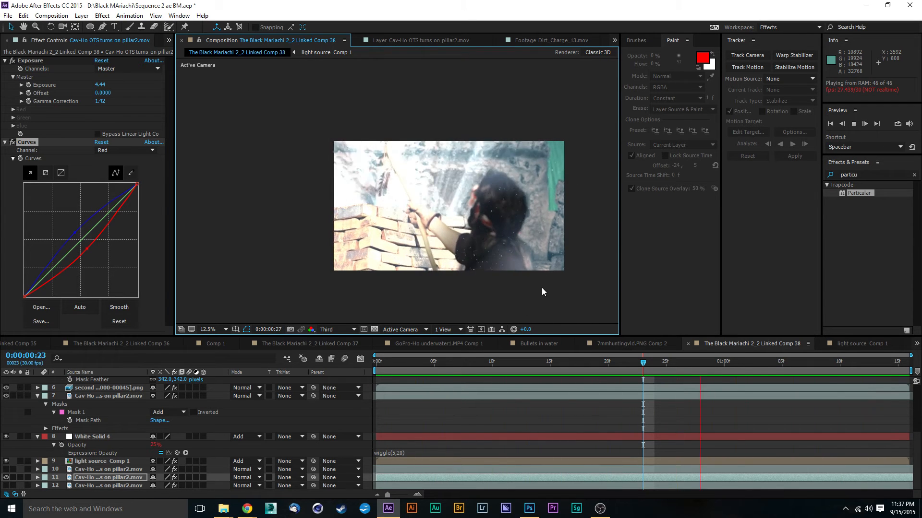
key("space")
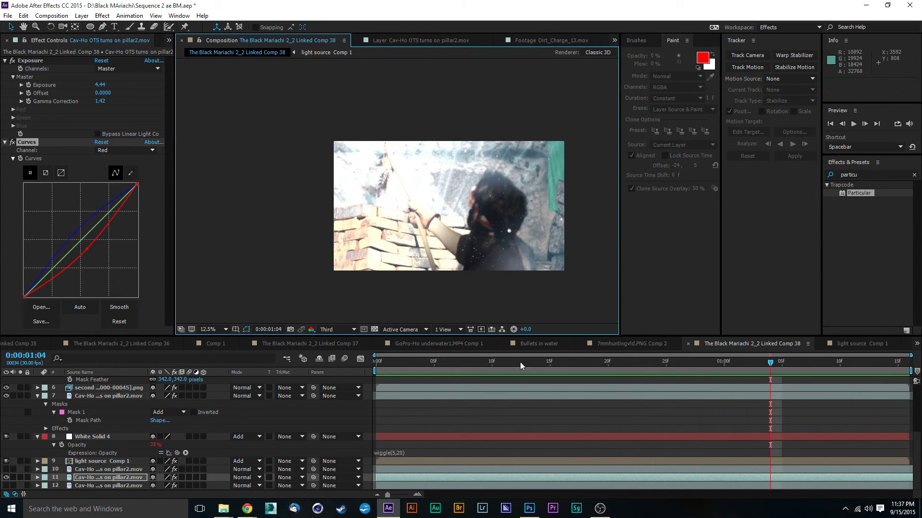
left_click_drag(521, 367, 538, 378)
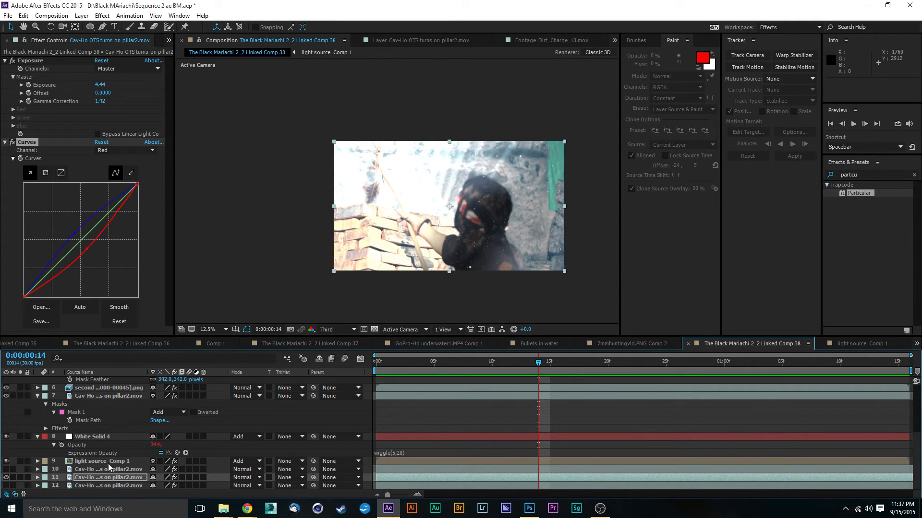
- Rename the Black Solid 5 layer as Optical Flare
scroll(136, 430, "up", 5)
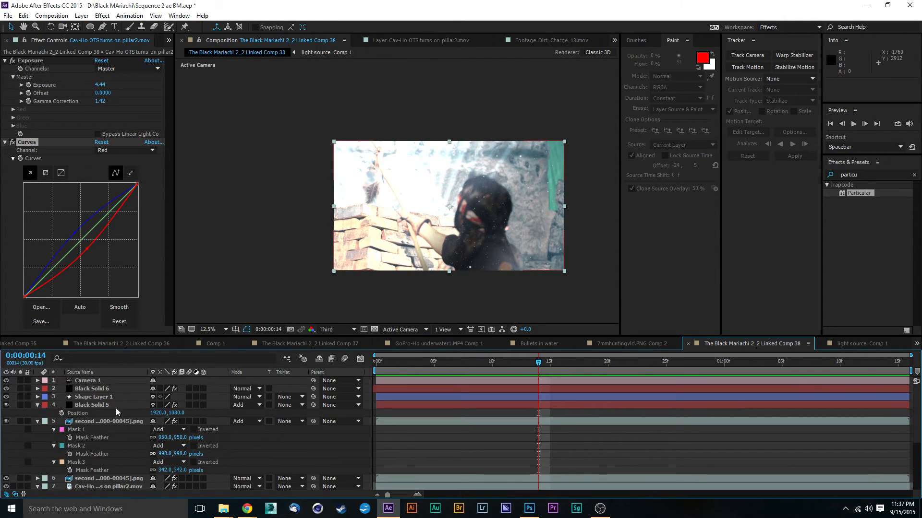
left_click(110, 389)
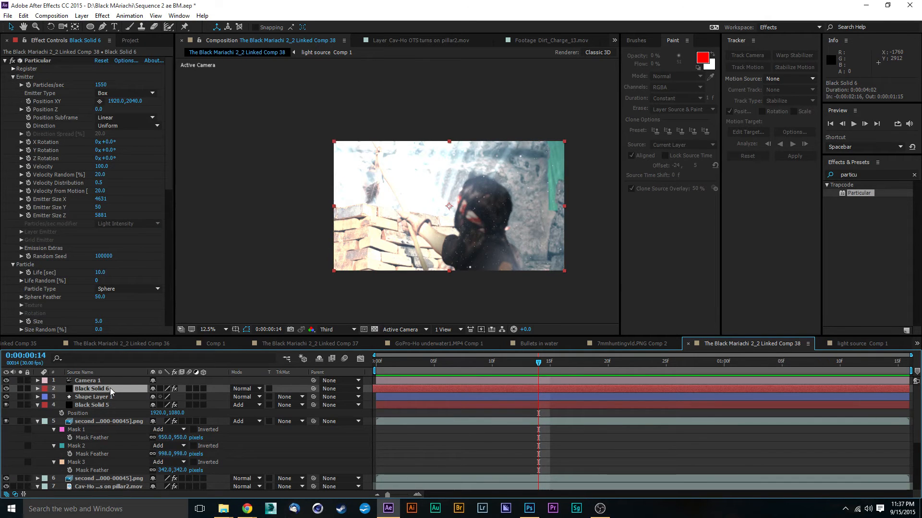
left_click(107, 406)
right_click(106, 406)
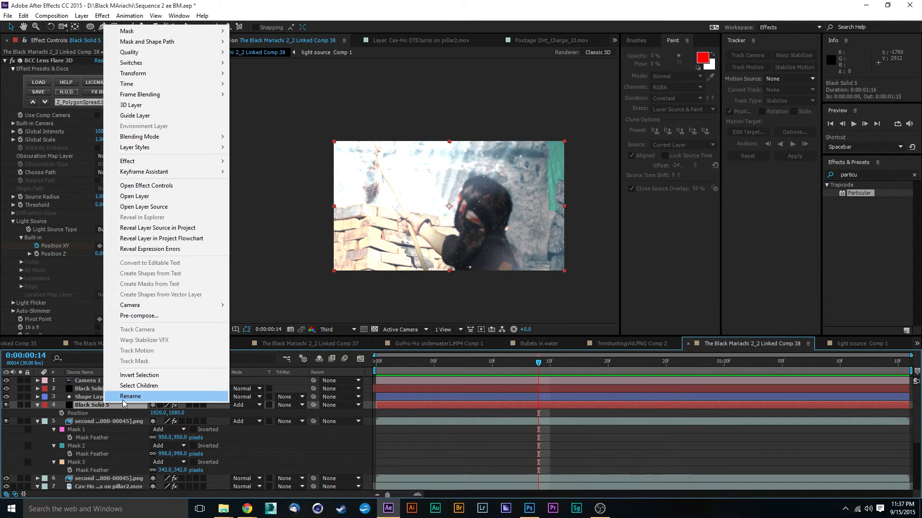
left_click(122, 400)
type("Optical")
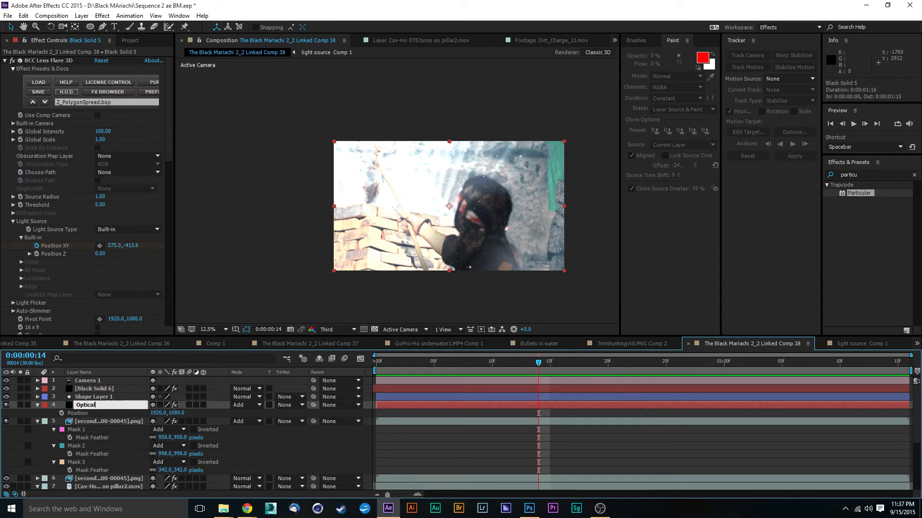
type(" Flare")
key("Return")
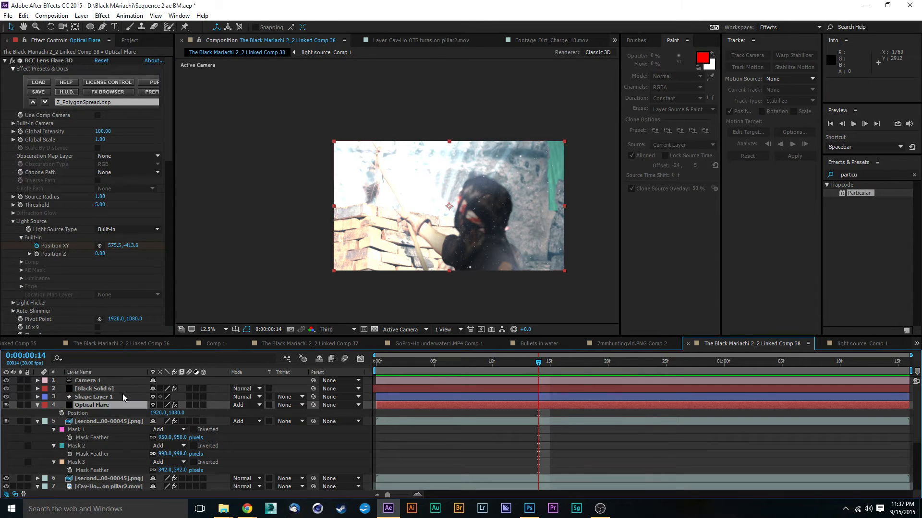
- Rename the Black Solid 6 layer as Particular
left_click(120, 391)
right_click(120, 390)
left_click(163, 383)
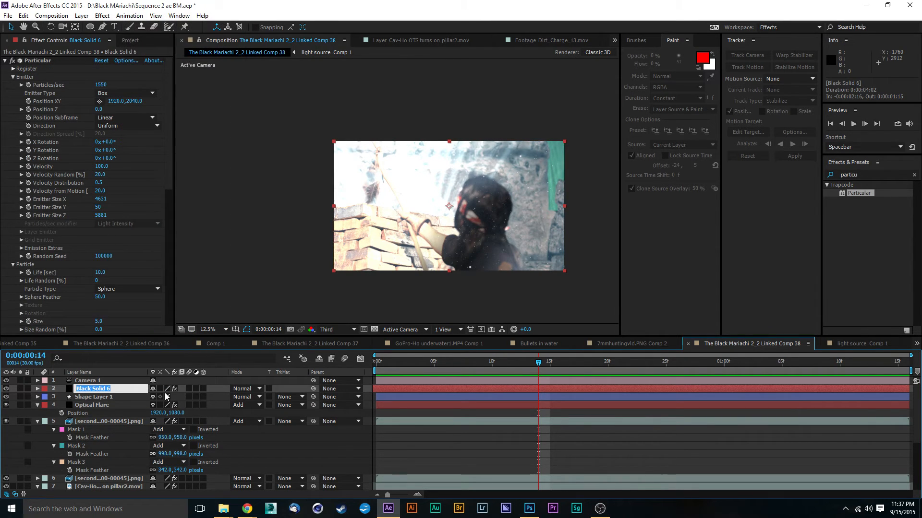
type("Particular")
key("Return")
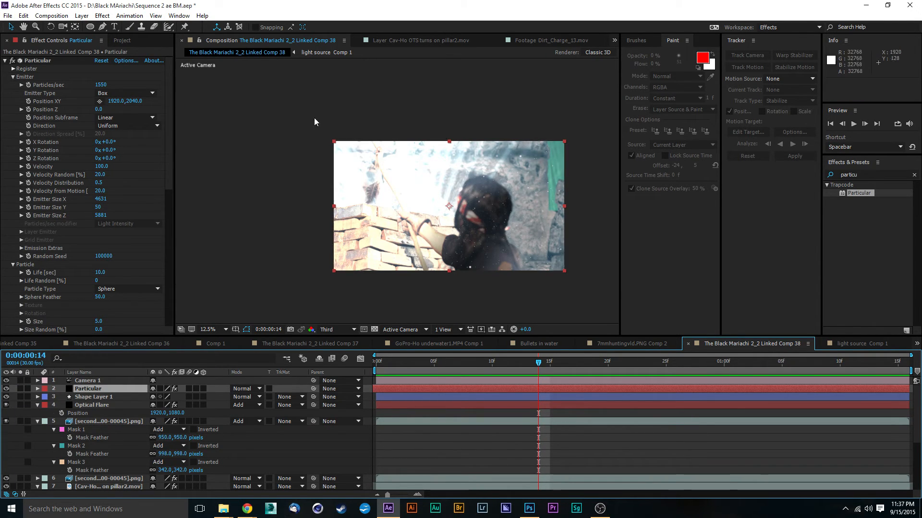
- Set the particles' Size to 8 and Size Random to 60% on the Particular layer, judging the dust at frame 0:00:00:11
left_click_drag(479, 361, 515, 362)
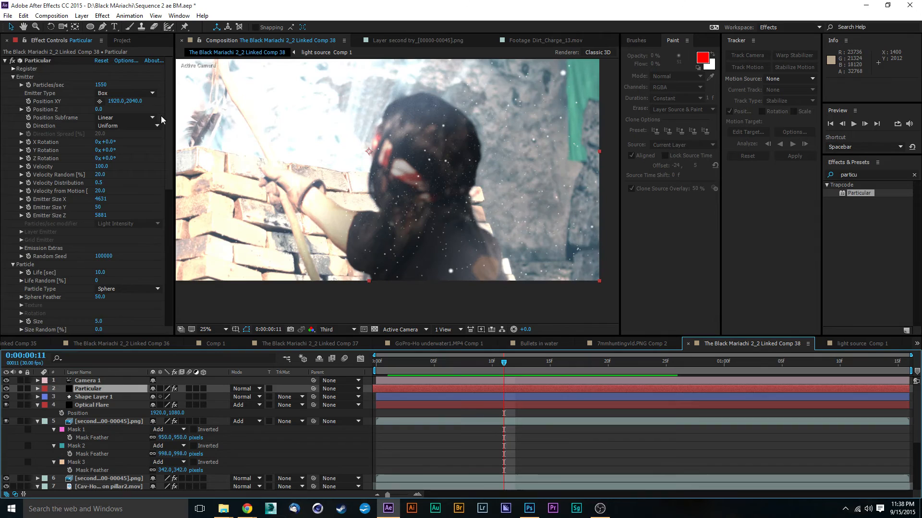
scroll(161, 120, "down", 6)
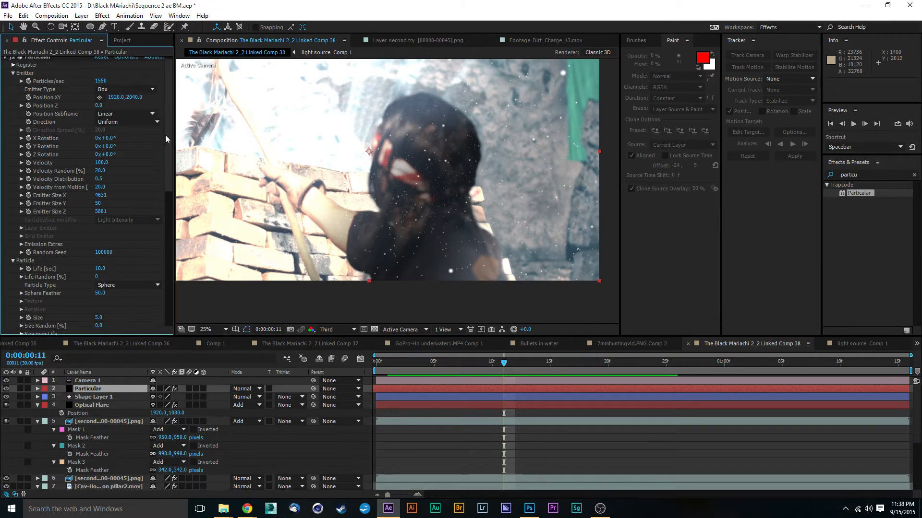
scroll(160, 196, "up", 2)
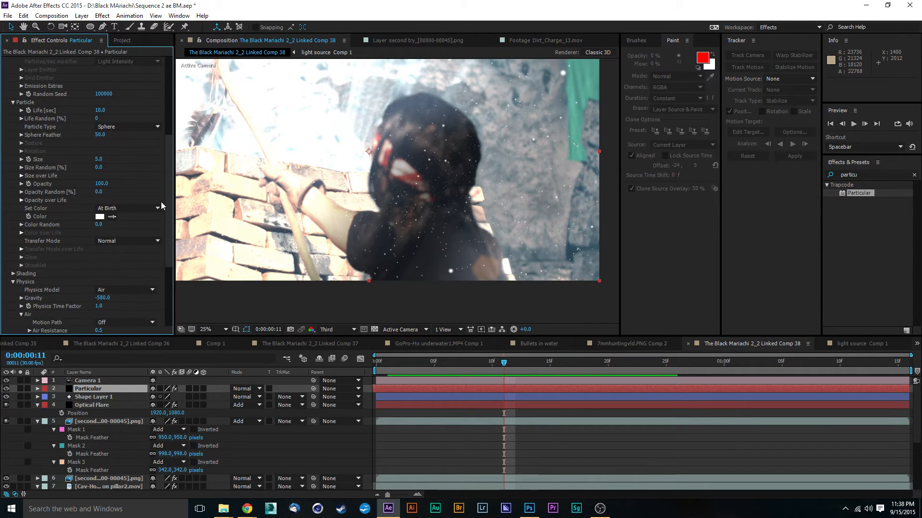
scroll(158, 170, "up", 1)
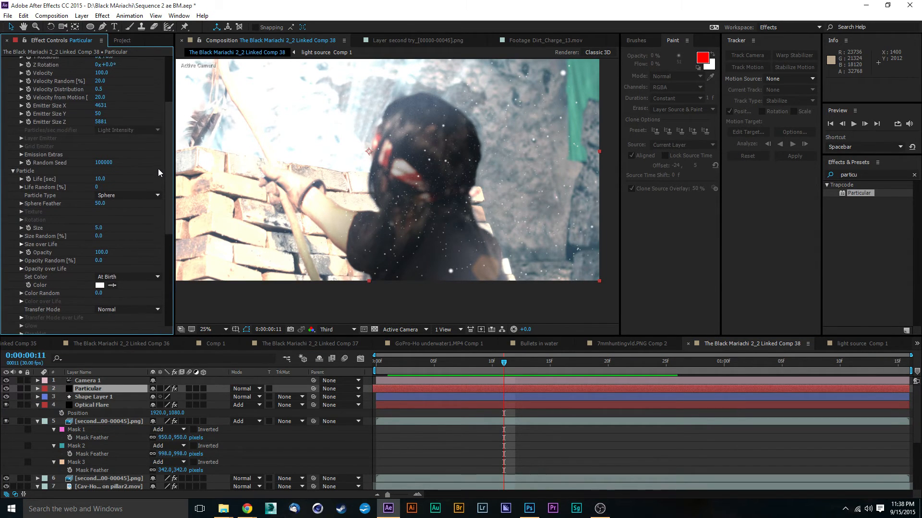
scroll(157, 170, "down", 2)
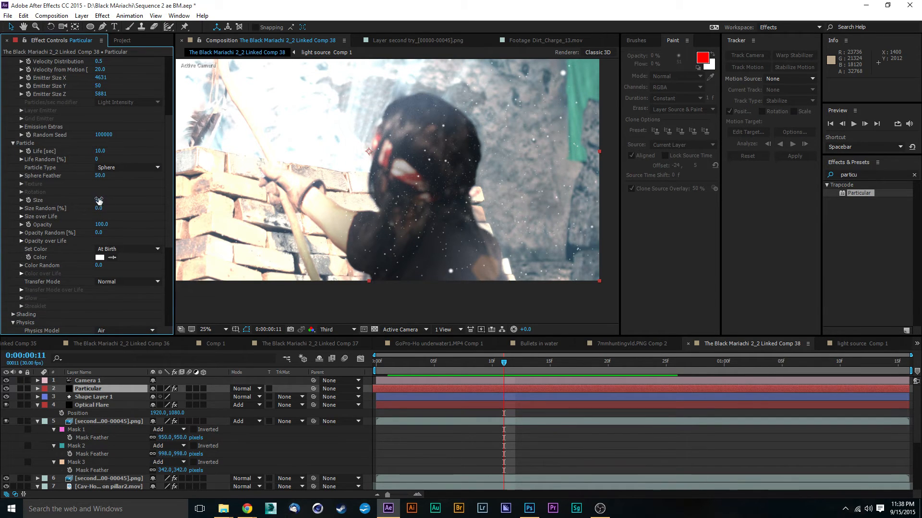
left_click_drag(98, 201, 100, 199)
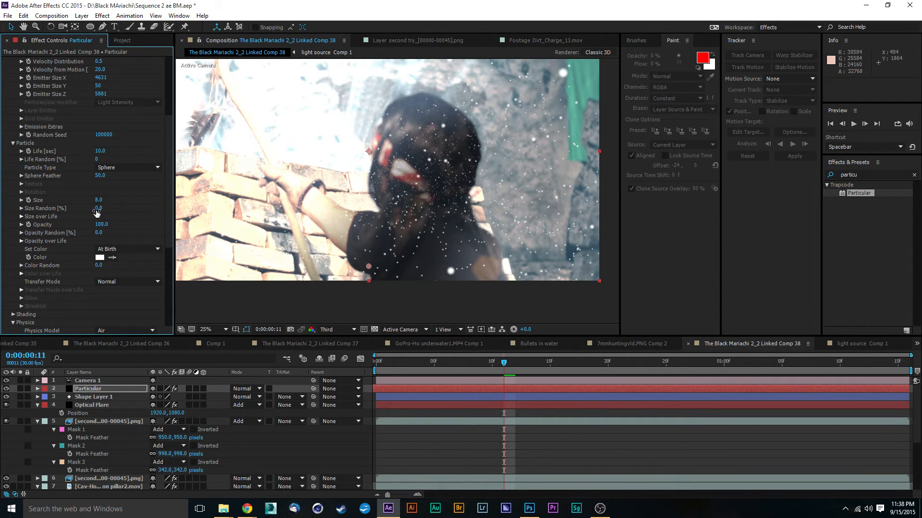
left_click_drag(105, 209, 125, 207)
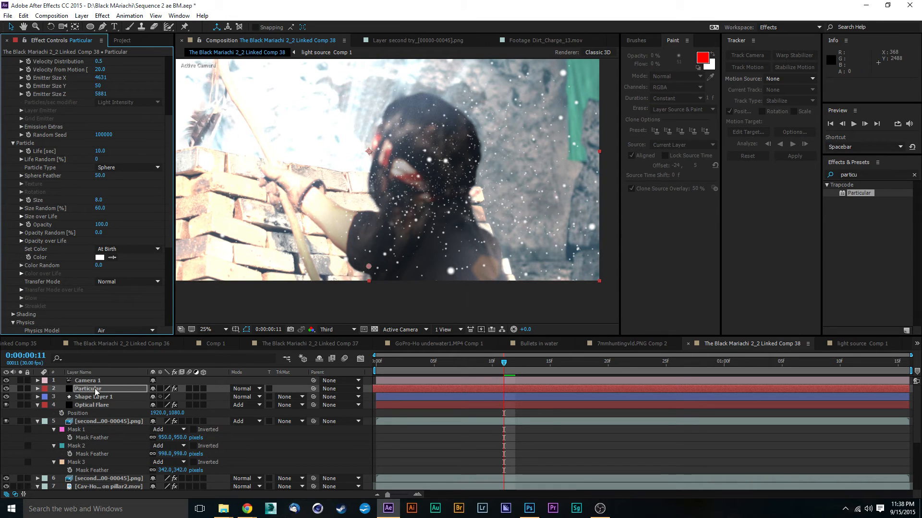
- Try the Add blending mode on the Particular layer, switch it to Linear Dodge and preview the dust
left_click(94, 388)
left_click(242, 389)
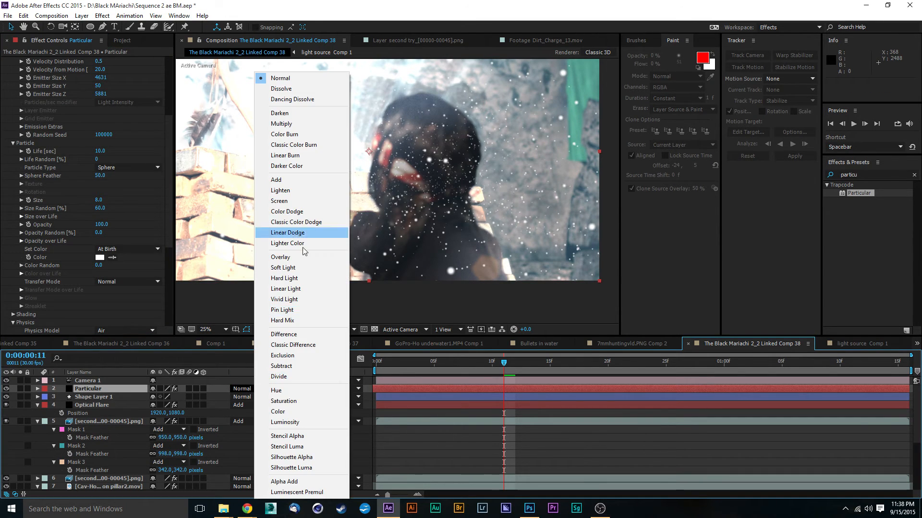
left_click(297, 180)
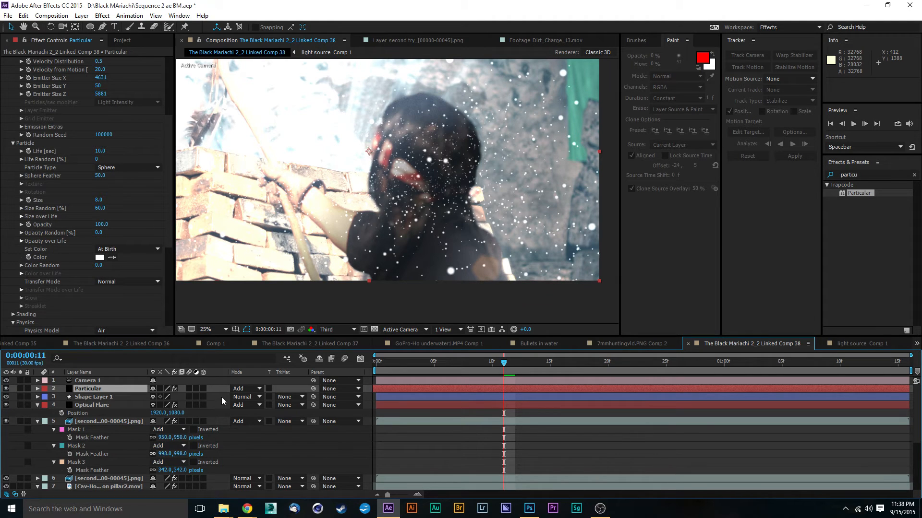
left_click(245, 389)
left_click(307, 234)
key("space")
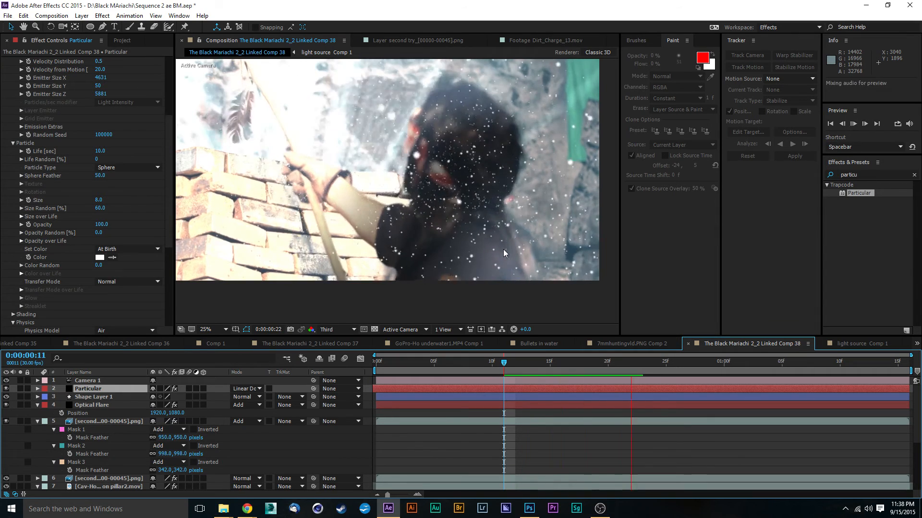
- Try the Normal blending mode on the Particular layer and preview the floating dust
left_click(245, 389)
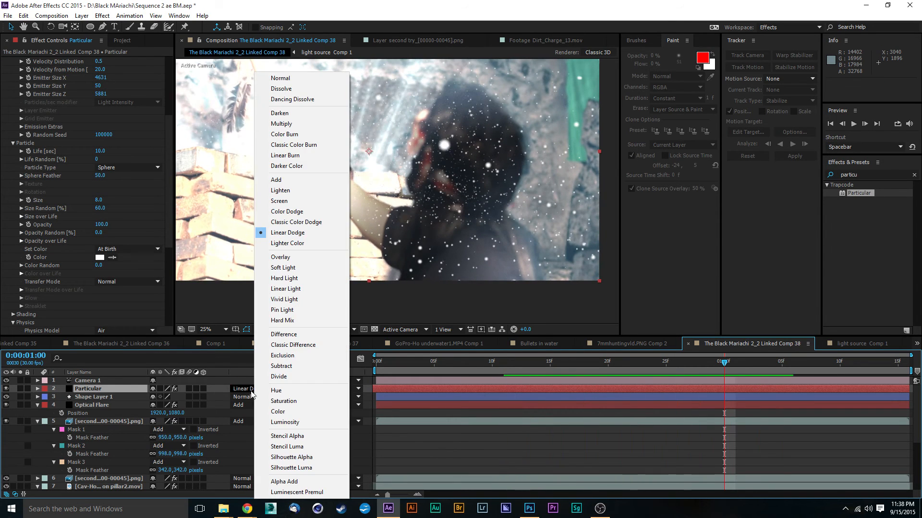
left_click(294, 78)
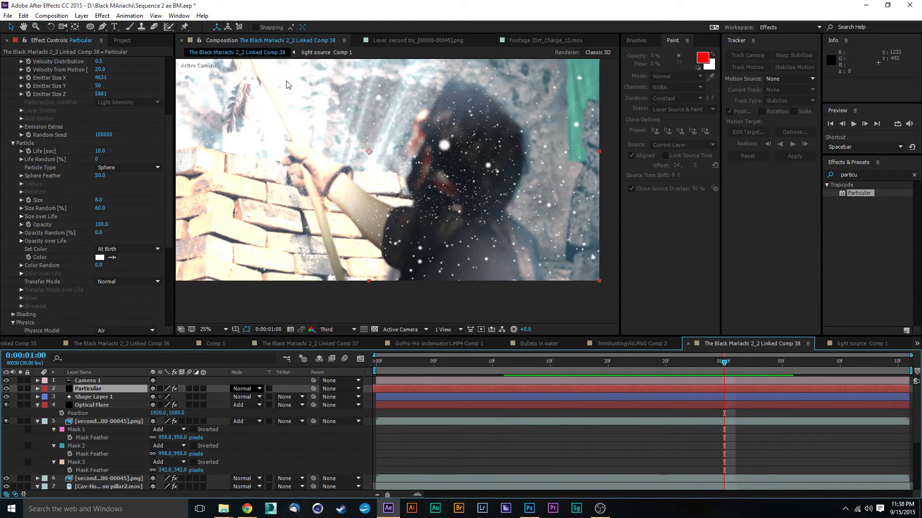
key("space")
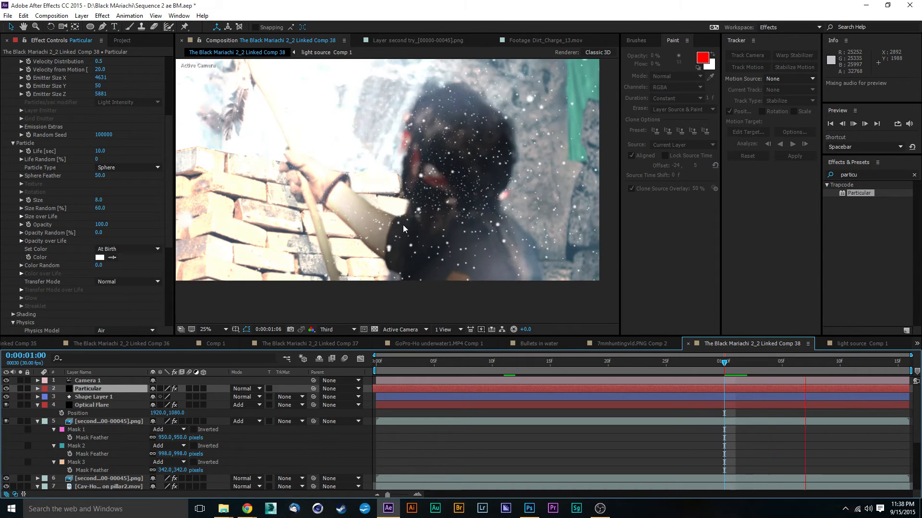
key("space")
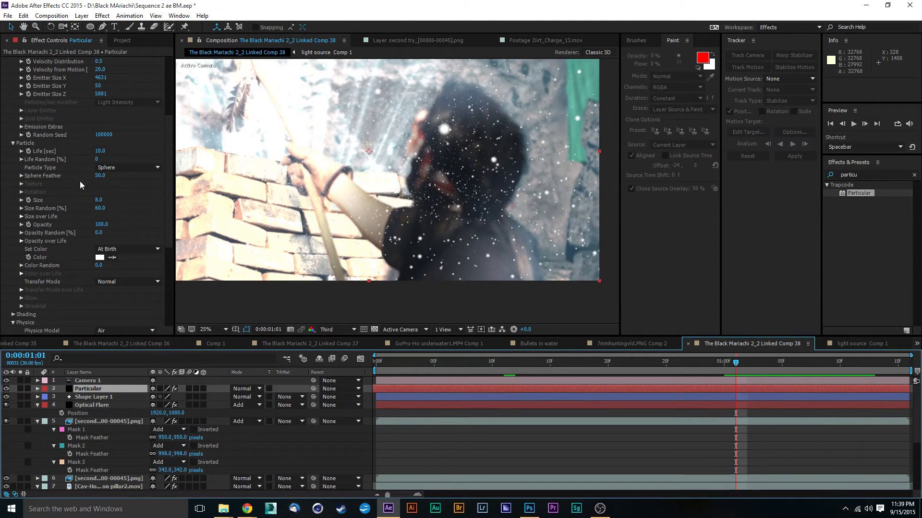
- Set the particles' Opacity Random to 93% and inspect the dust over the archer's head
left_click_drag(98, 233, 178, 234)
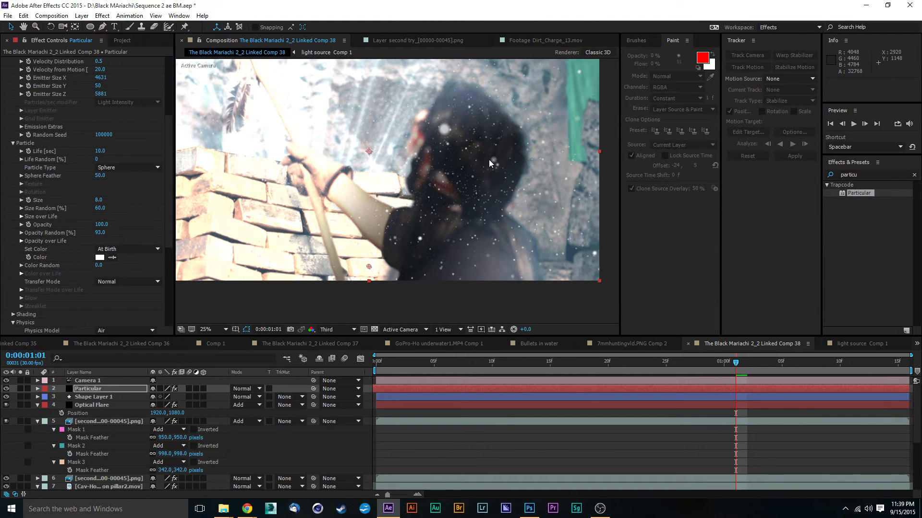
scroll(491, 166, "up", 2)
scroll(491, 170, "down", 2)
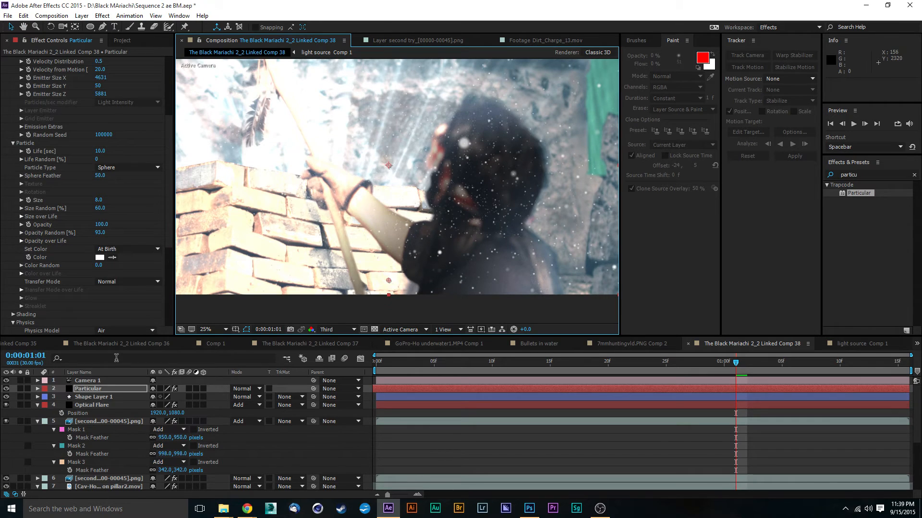
- Try the Add blending mode on the Particular layer, preview the dust and compare it with Normal at 0:00:01:09
left_click(240, 389)
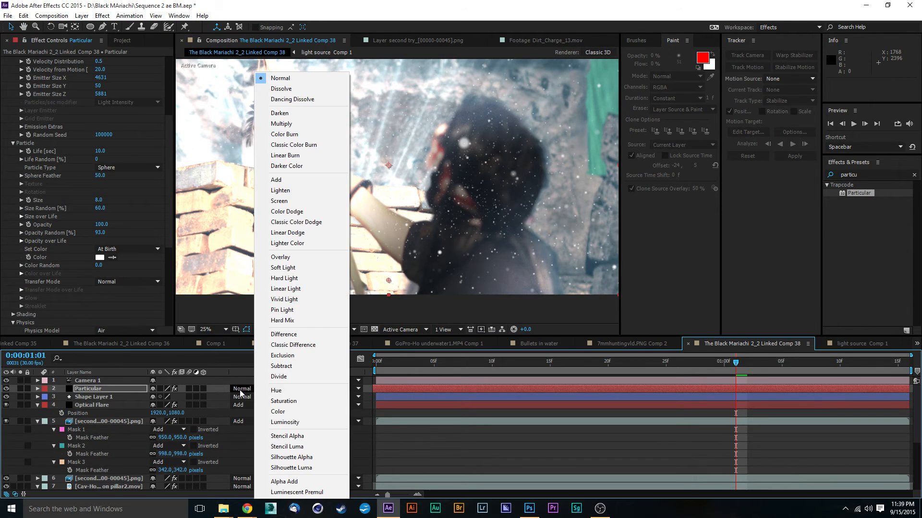
left_click(276, 182)
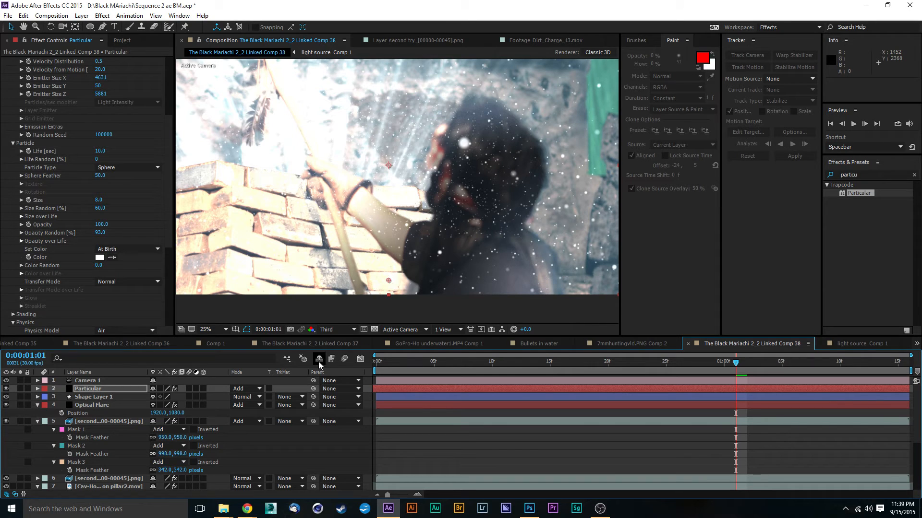
key("space")
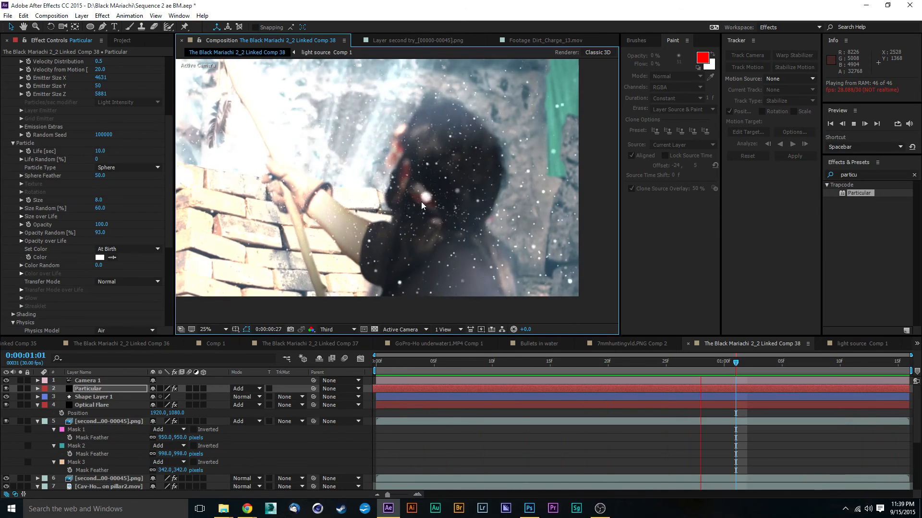
key("space")
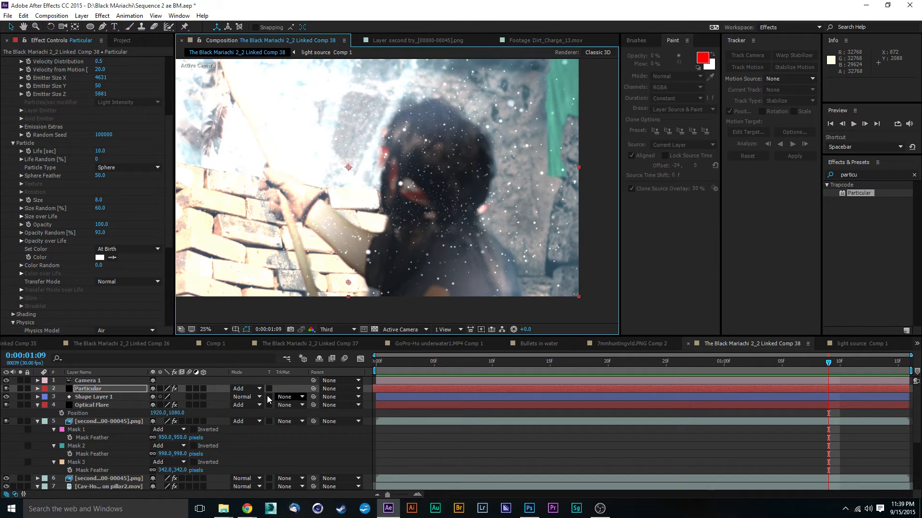
left_click(244, 388)
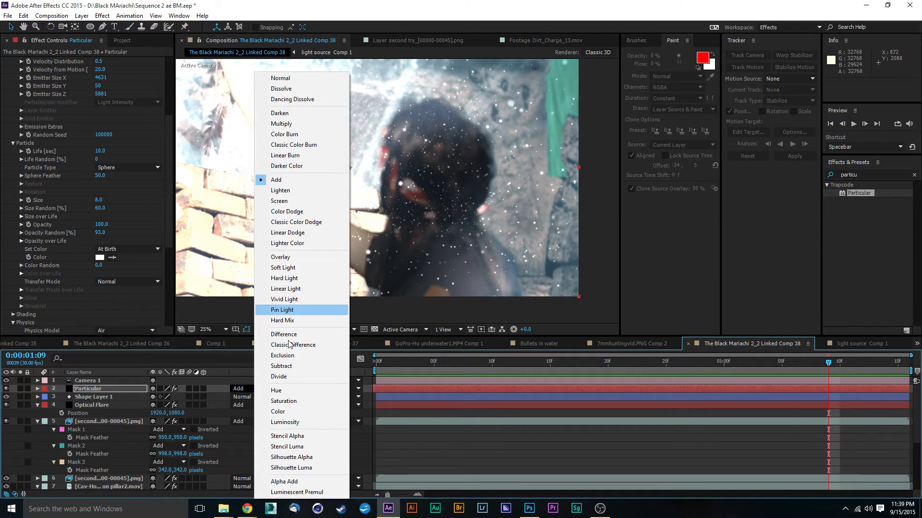
left_click(281, 79)
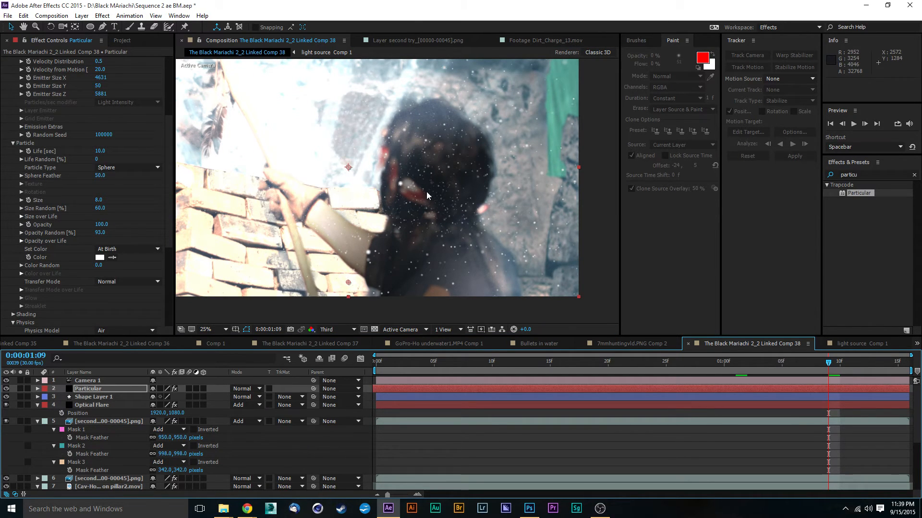
key("comma")
key("period")
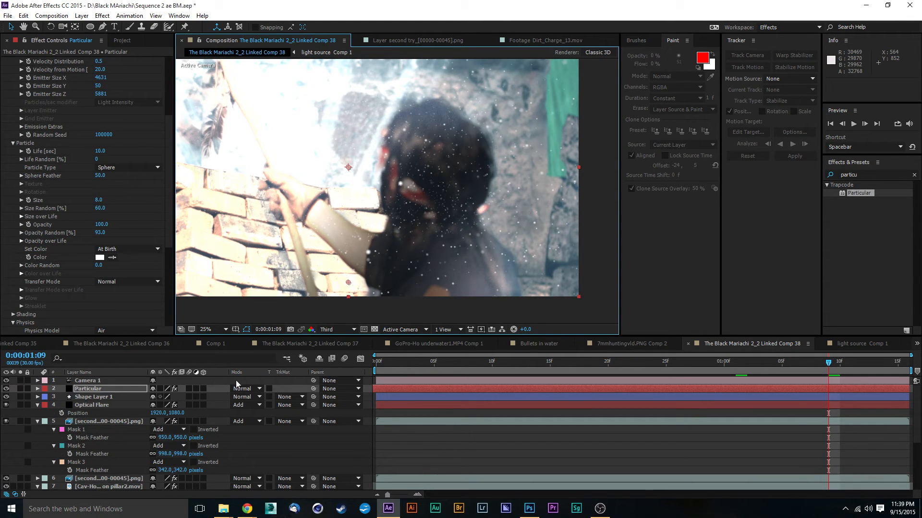
- Set the Particular layer's blending mode to Linear Dodge and preview the whole shot
left_click(243, 388)
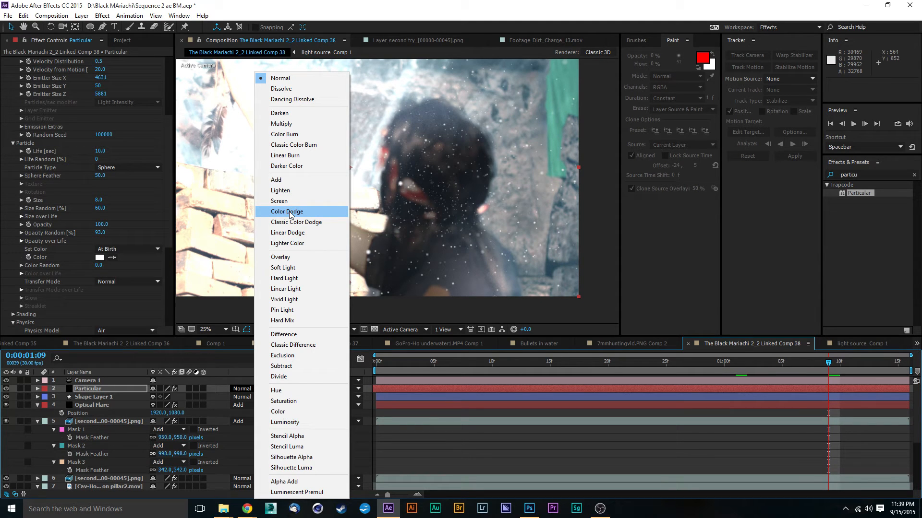
left_click(295, 233)
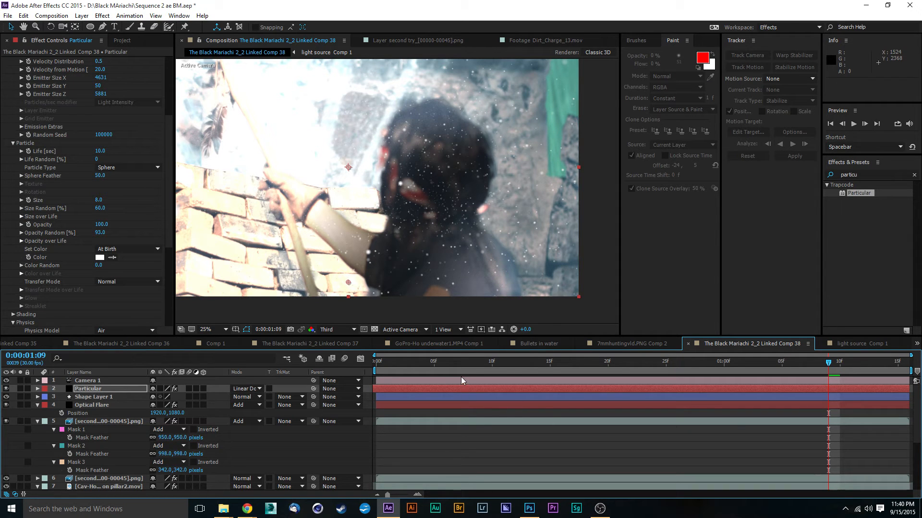
key("space")
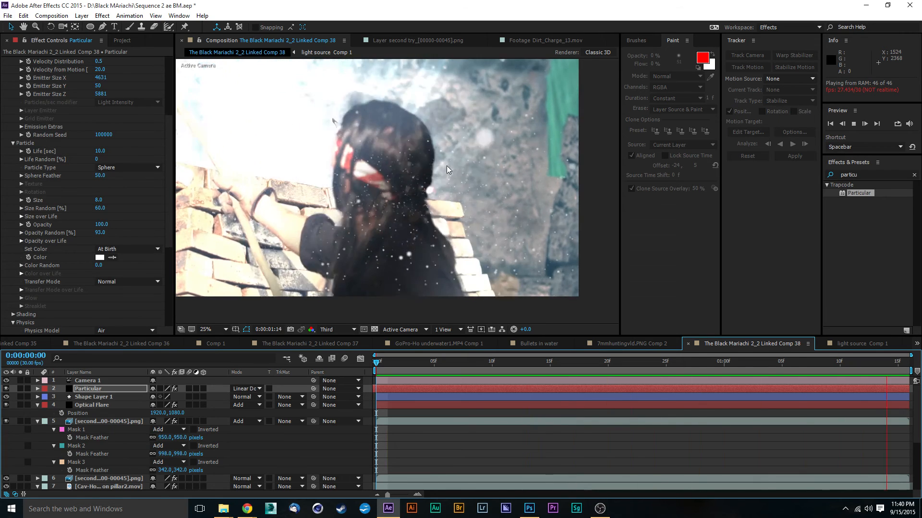
key("space")
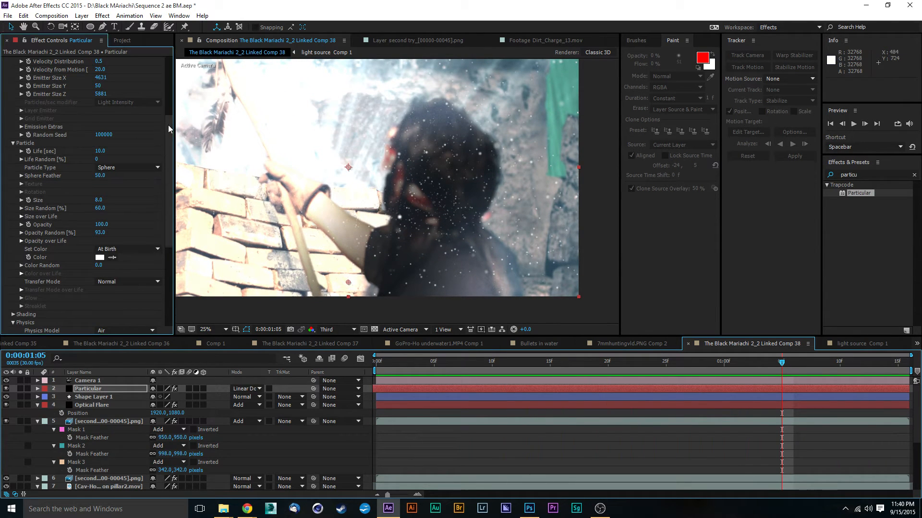
- Expand the Particular effect's Visibility settings and lower Far Vanish to 1800
scroll(161, 151, "down", 4)
scroll(158, 183, "down", 3)
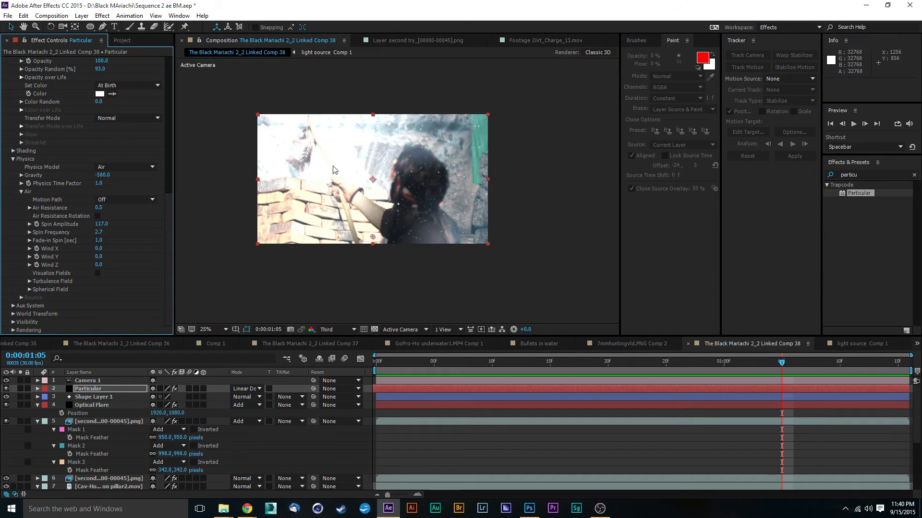
scroll(335, 170, "down", 1)
key("period")
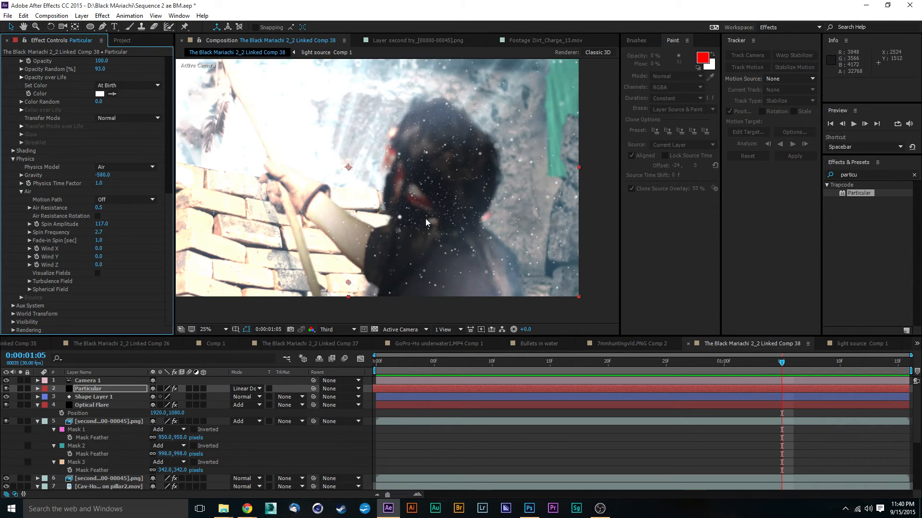
scroll(168, 235, "up", 1)
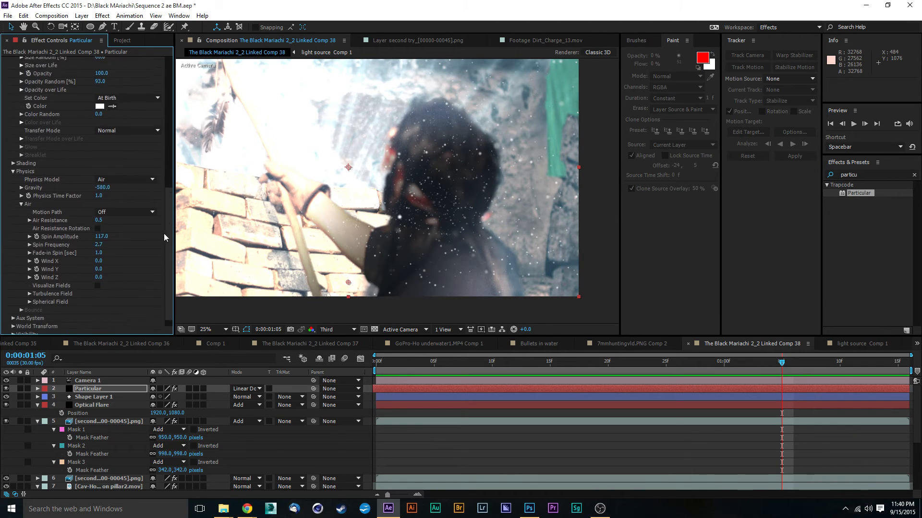
scroll(163, 233, "down", 1)
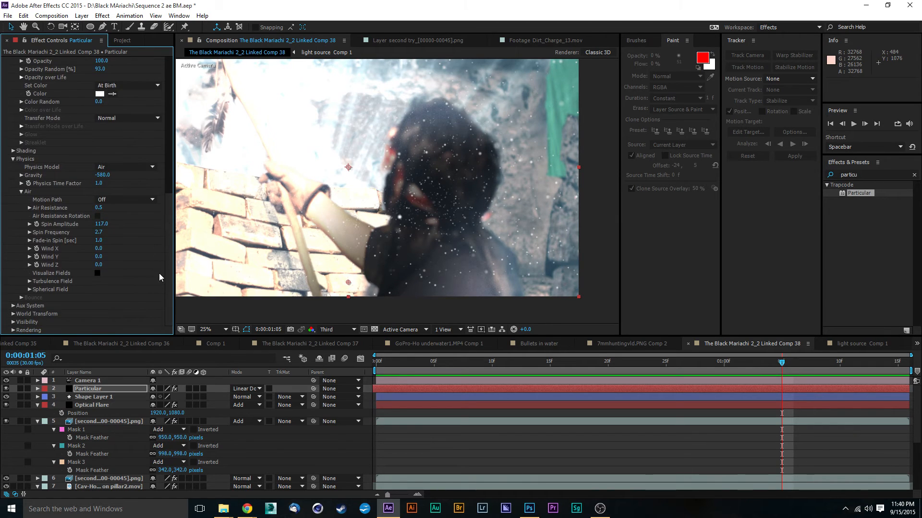
left_click(12, 322)
scroll(98, 208, "down", 6)
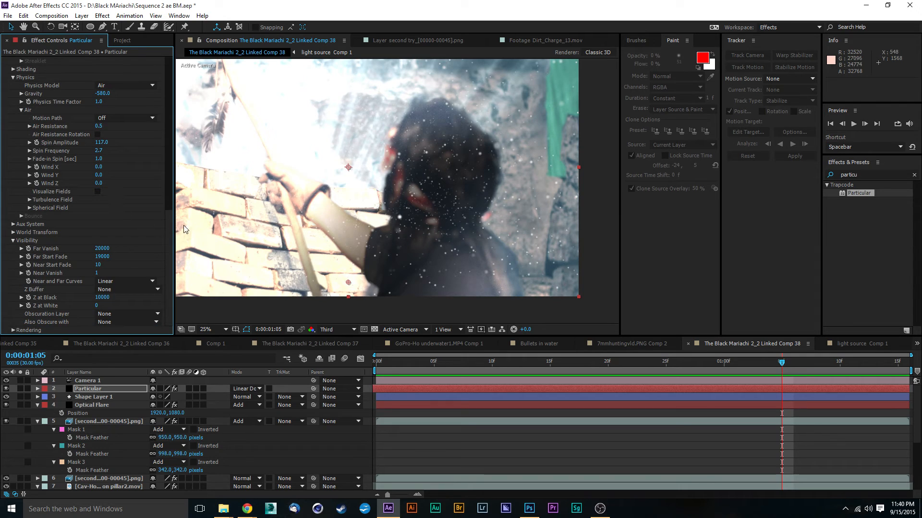
left_click_drag(167, 238, 165, 246)
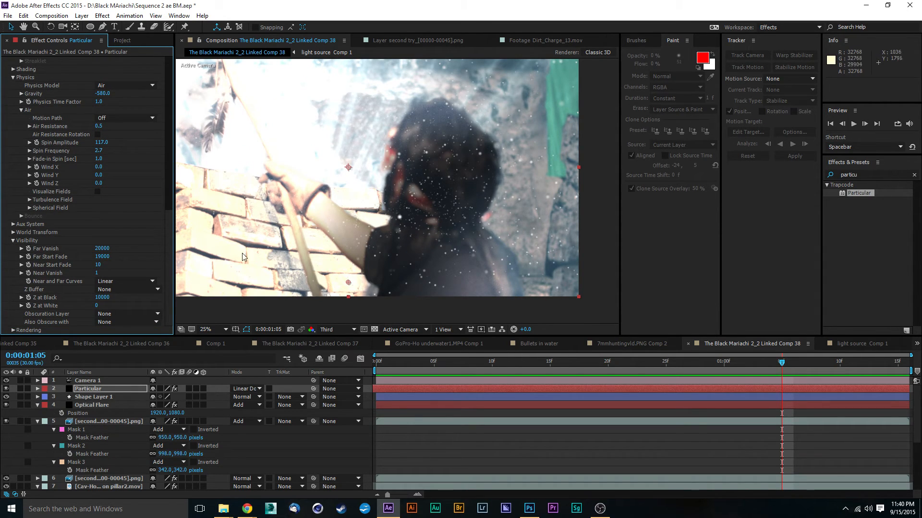
left_click_drag(104, 249, 114, 250)
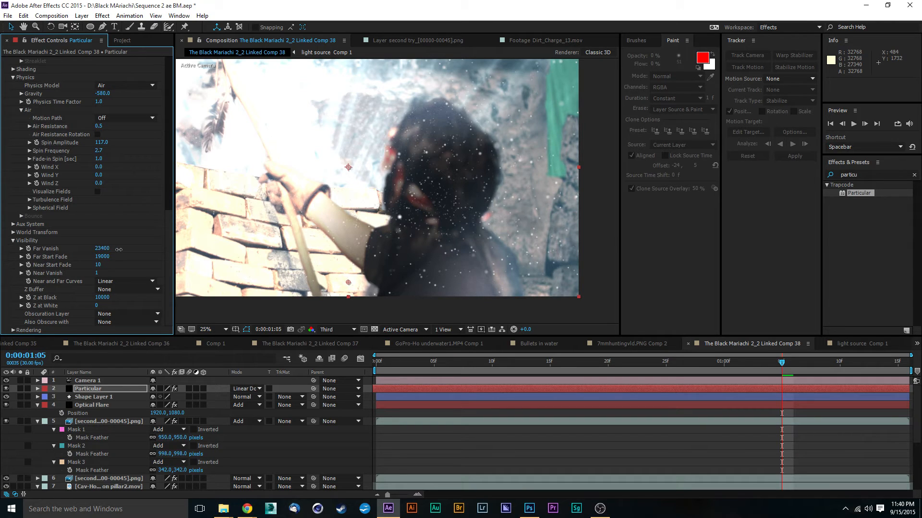
left_click_drag(56, 248, 18, 265)
scroll(108, 220, "up", 15)
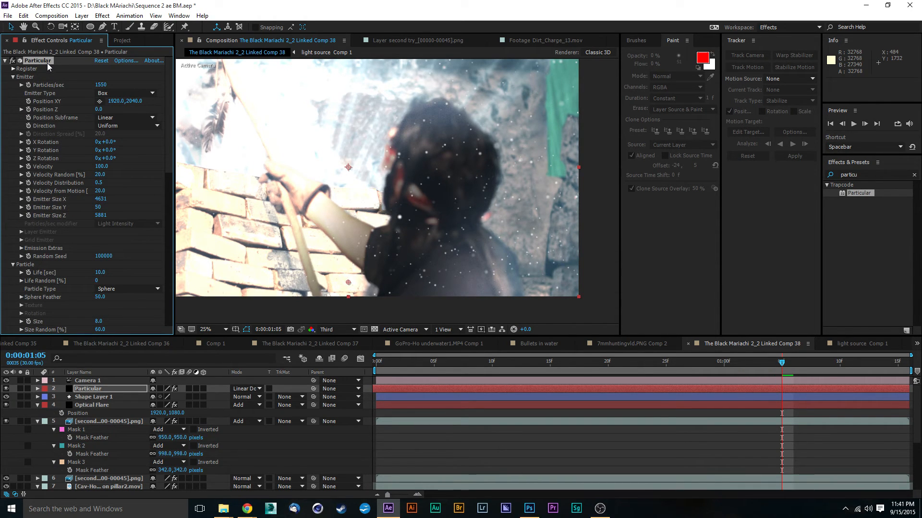
- Duplicate the Particular layer and move the copy down the stack, below light source Comp 1 and between the two pillar2 clips
left_click(105, 390)
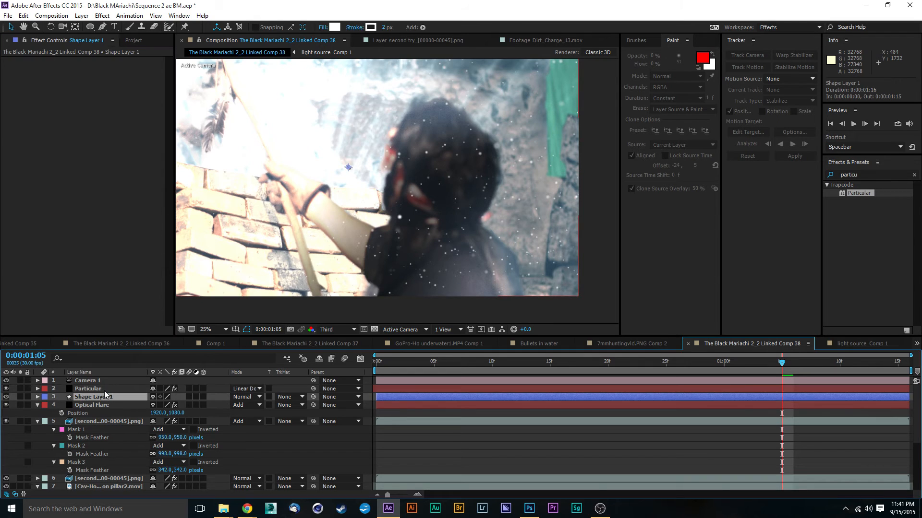
key("ctrl+d")
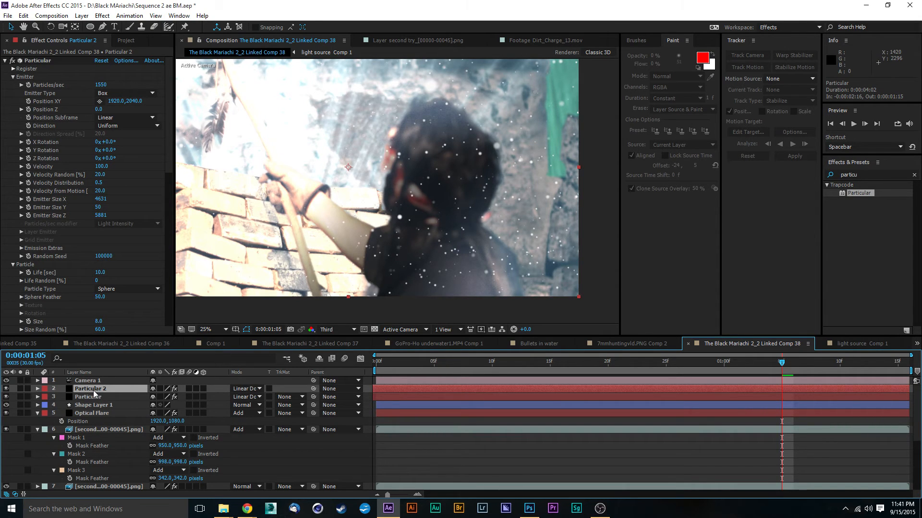
left_click_drag(93, 393, 107, 488)
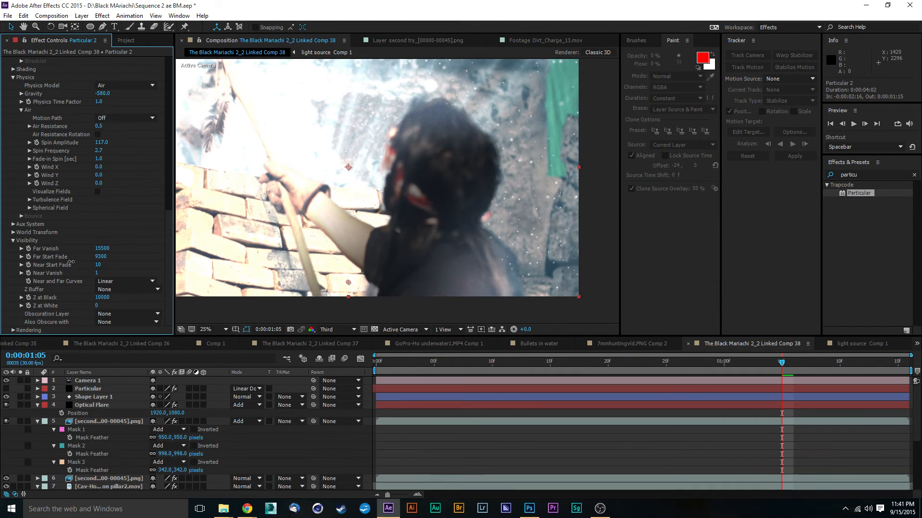
- On the Particular 2 layer, set Far Vanish to 2000 and Far Start Fade to 15400 in the Visibility settings
left_click_drag(71, 262, 47, 321)
left_click_drag(40, 321, 40, 321)
left_click_drag(110, 256, 132, 257)
- Toggle the visibility of the upper Particular layer to compare the foreground and background dust
left_click(6, 390)
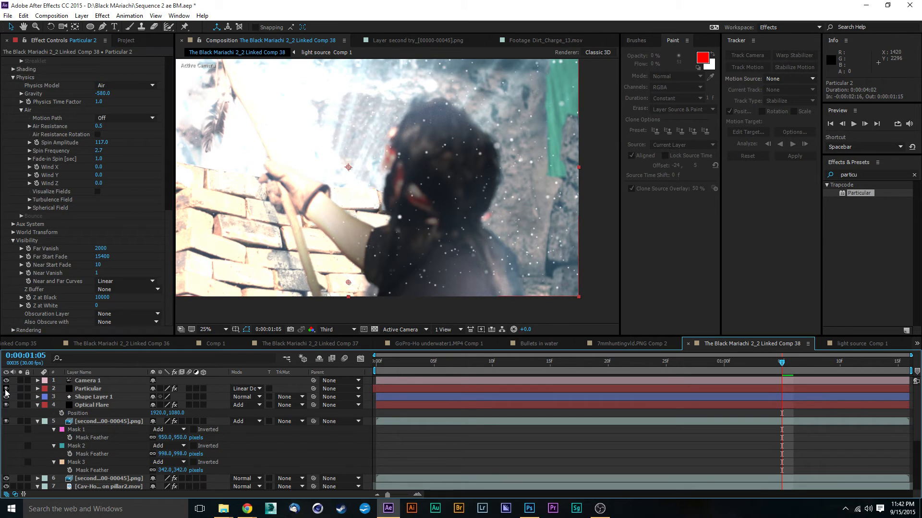
left_click(6, 390)
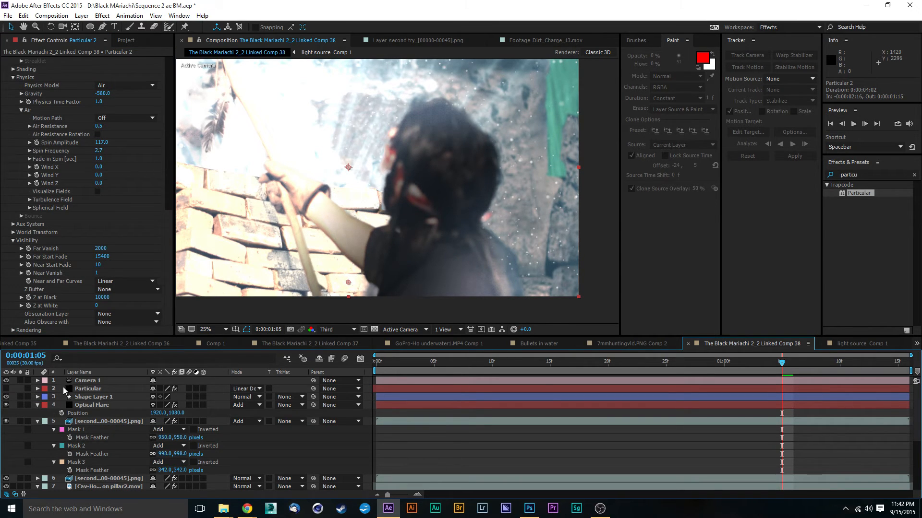
left_click(83, 390)
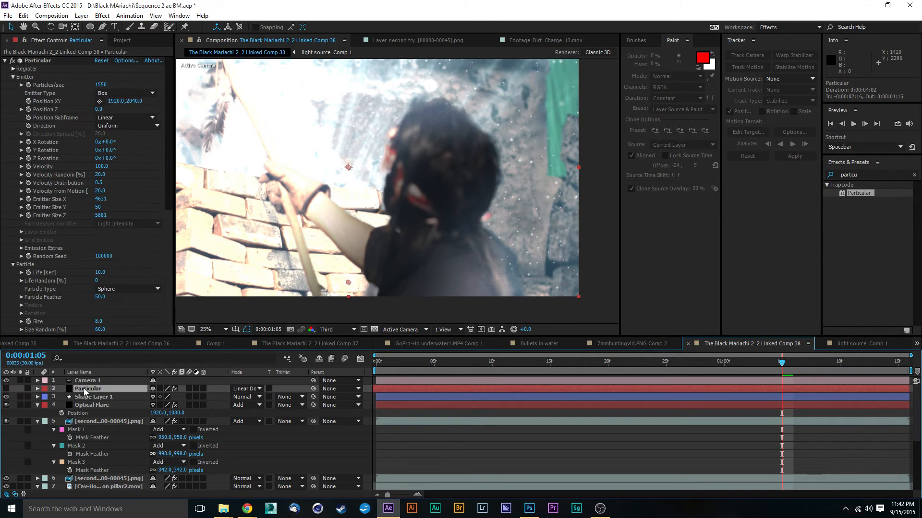
left_click(3, 389)
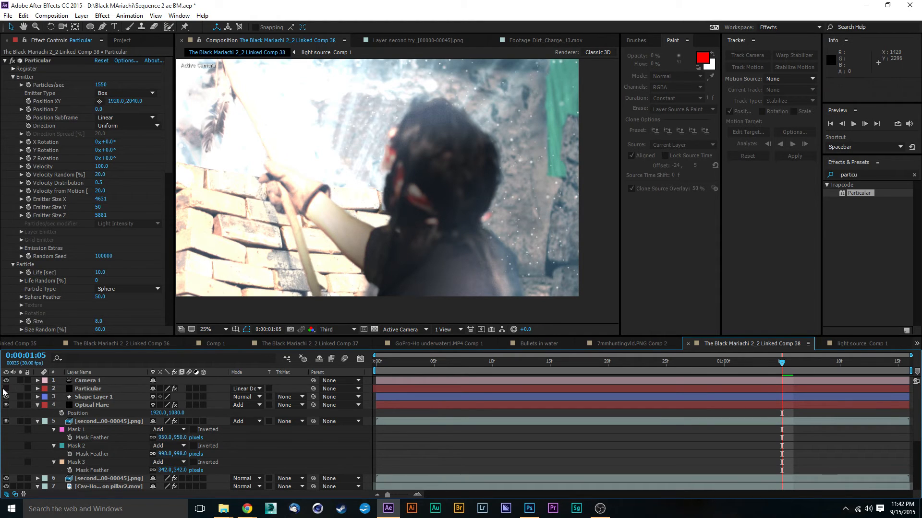
- On the upper Particular layer, lower the Visibility setting Far Start Fade to 15700
left_click(87, 390)
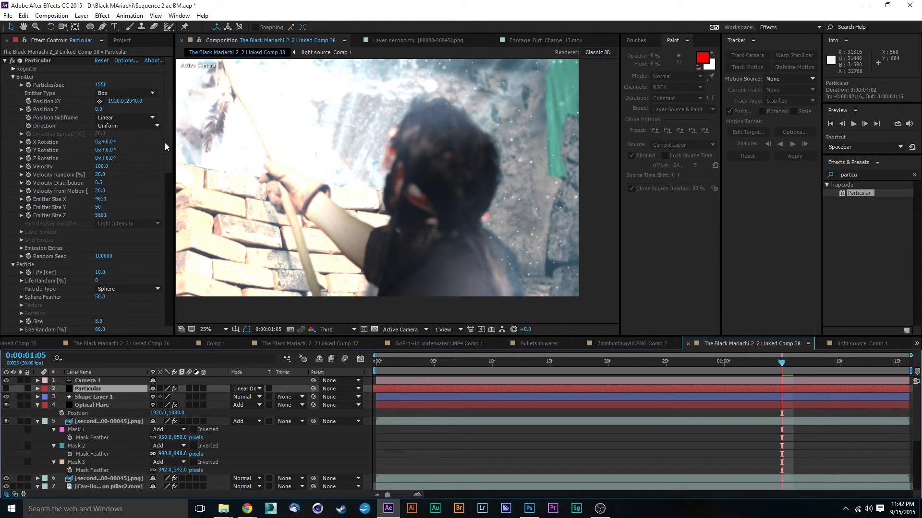
left_click_drag(165, 143, 151, 315)
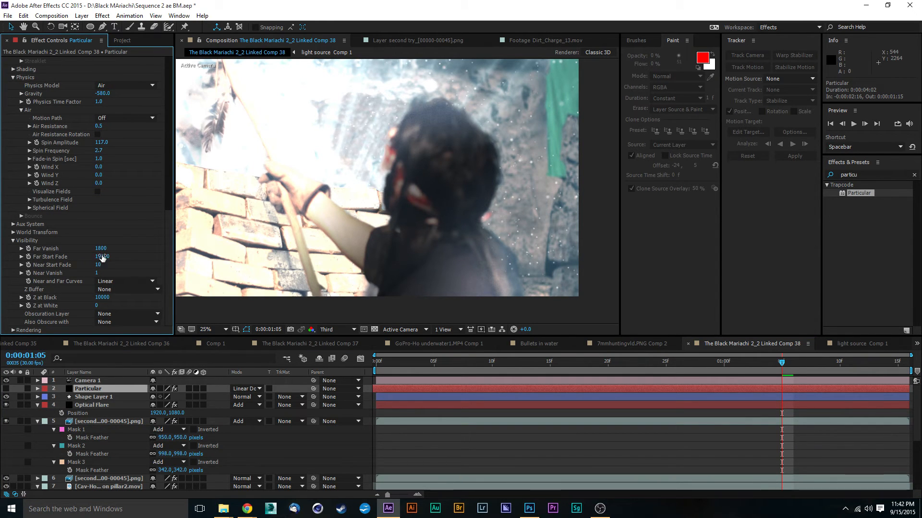
left_click_drag(102, 257, 25, 344)
scroll(7, 473, "down", 4)
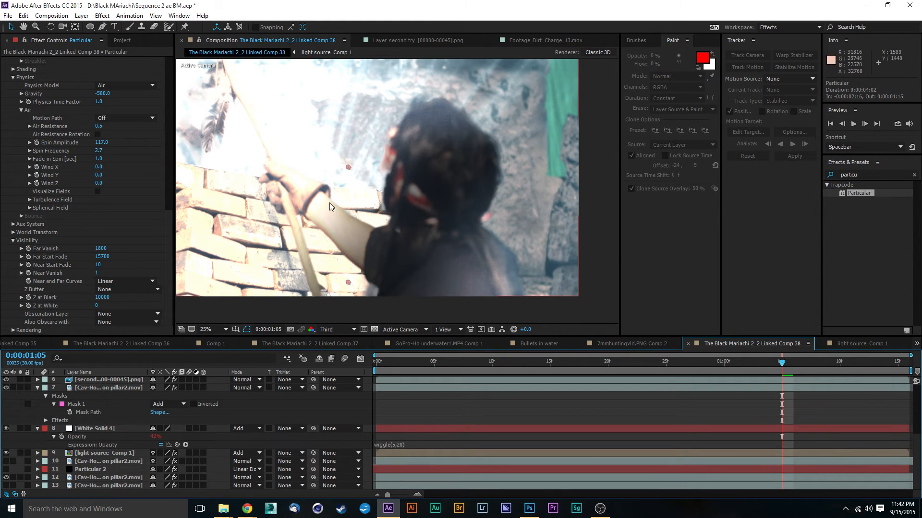
- Try lowering the upper Particular layer's Far Start Fade to 11400 in the Visibility settings
scroll(105, 413, "up", 5)
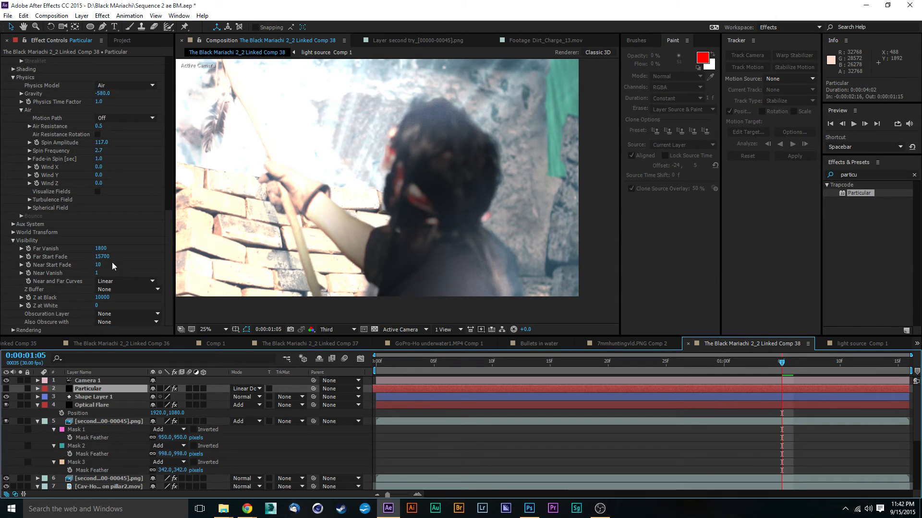
left_click_drag(101, 256, 93, 261)
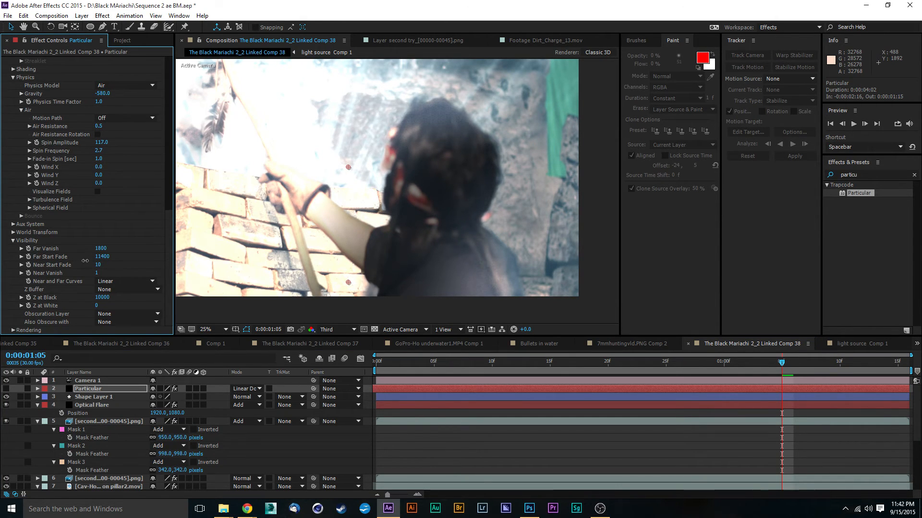
mouse_move(98, 265)
left_mouse_down()
mouse_move(136, 267)
mouse_move(105, 267)
left_mouse_up()
- Undo the recent visibility edits and layer reordering until Particular 2 sits directly above the original Particular layer
key("ctrl+z")
key("ctrl+z")
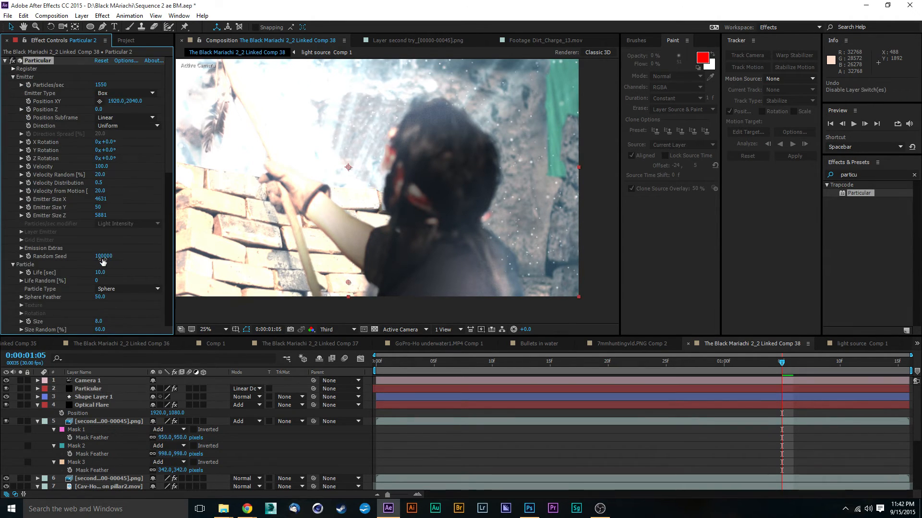
scroll(99, 430, "down", 4)
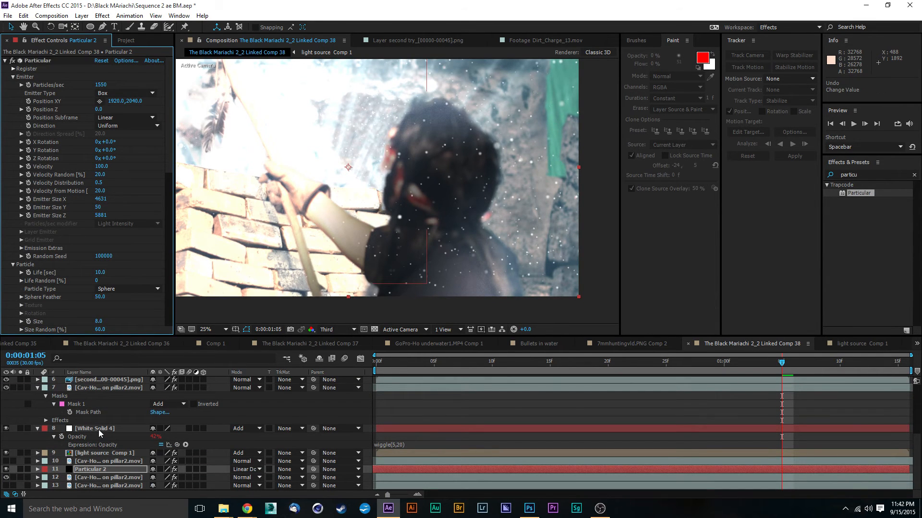
key("ctrl+shift+bracketright")
scroll(104, 427, "up", 5)
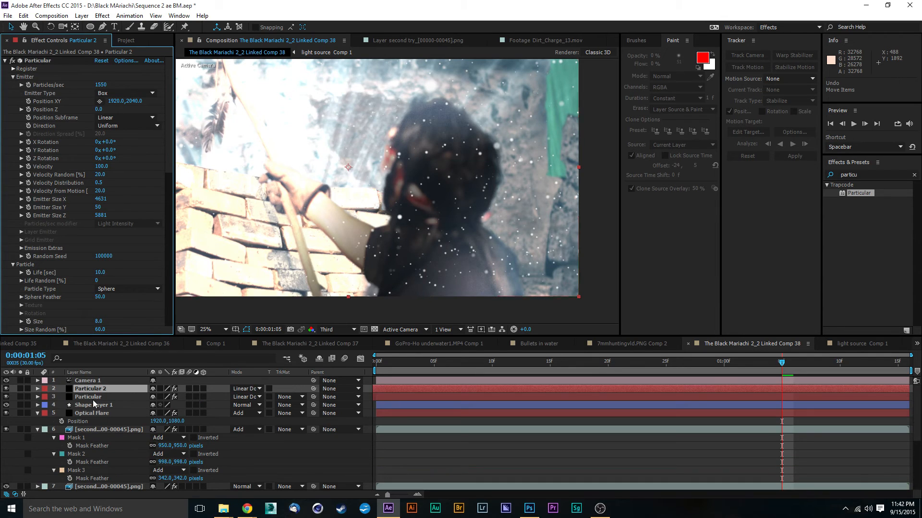
- Hide the original Particular layer and raise Near Vanish on Particular 2 to 1231 in the Visibility settings
left_click(98, 390)
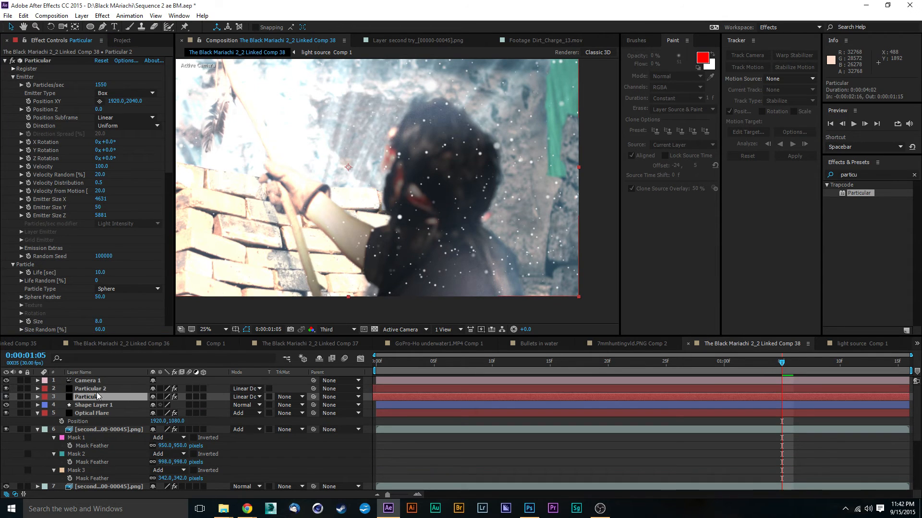
left_click(6, 397)
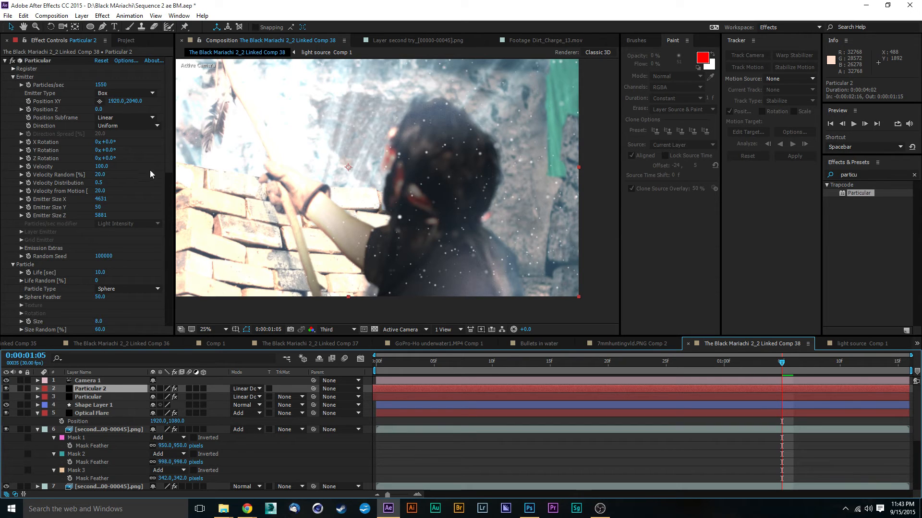
left_click_drag(169, 192, 169, 315)
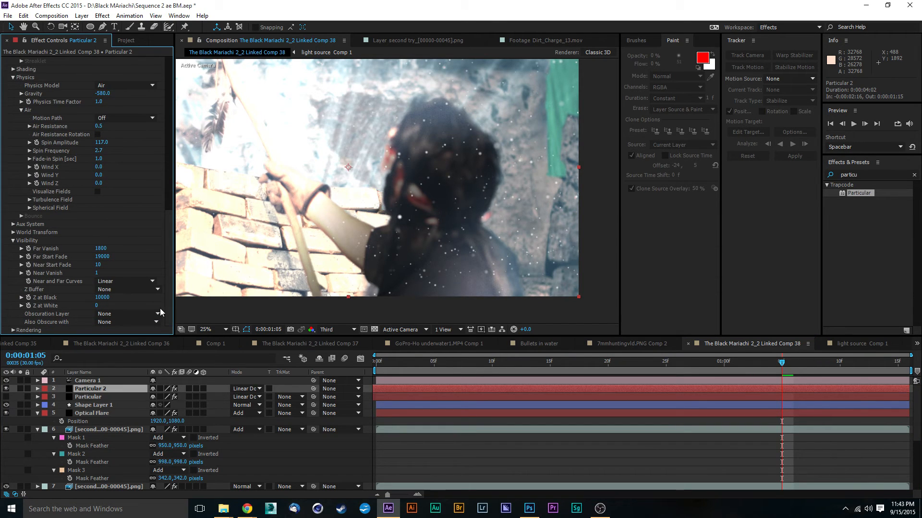
left_click_drag(94, 273, 114, 275)
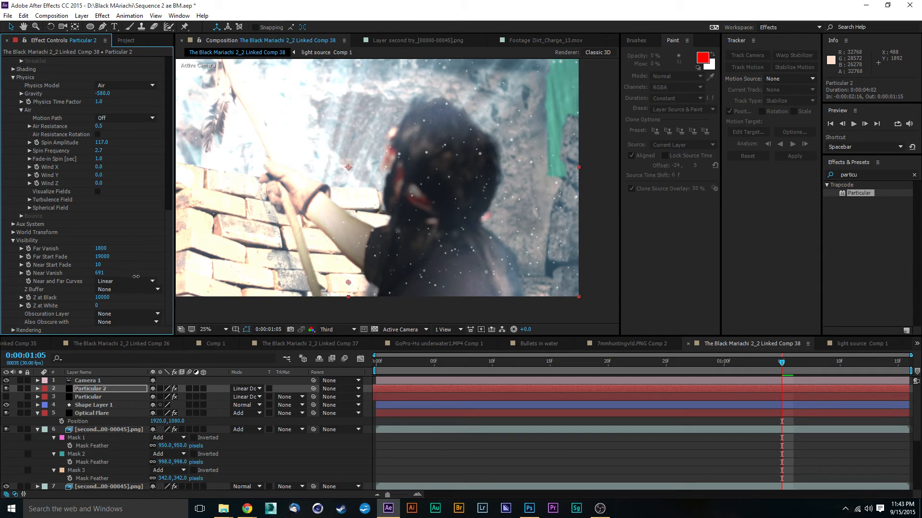
left_click_drag(163, 277, 166, 278)
left_click_drag(162, 278, 161, 278)
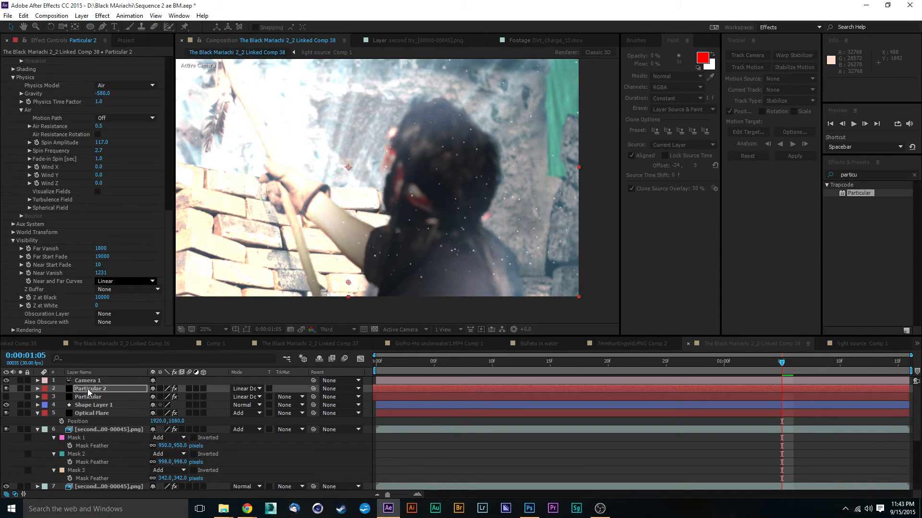
- Move Particular 2 down the stack below light source Comp 1, between the pillar2 clips, and select the upper Particular layer
mouse_move(86, 497)
left_mouse_down()
mouse_move(87, 488)
mouse_move(101, 490)
mouse_move(92, 473)
left_mouse_up()
scroll(106, 431, "up", 5)
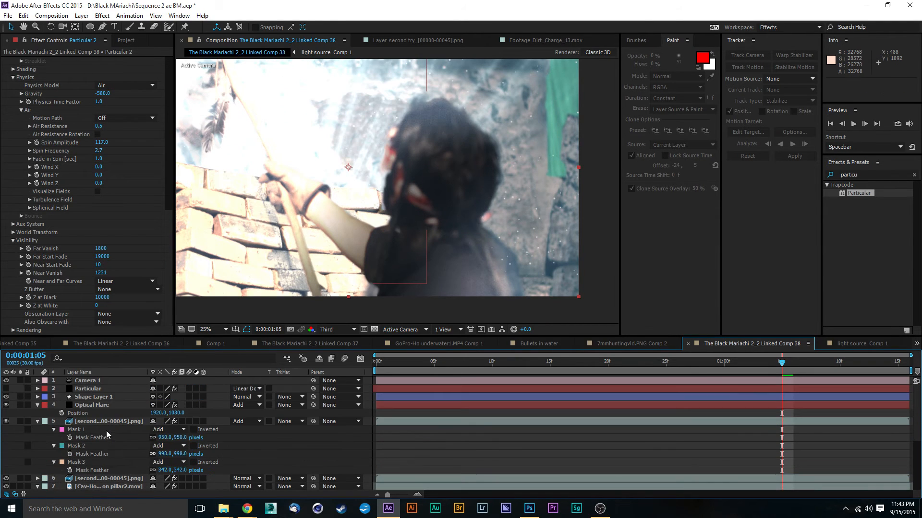
left_click(97, 390)
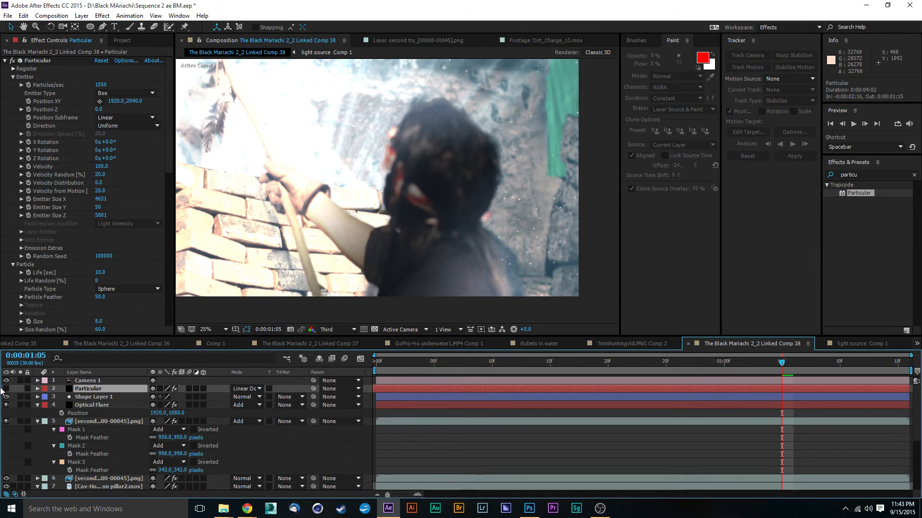
- Show the upper Particular layer and adjust its Far Vanish, trying 3400 and lower values
left_click_drag(166, 167, 159, 338)
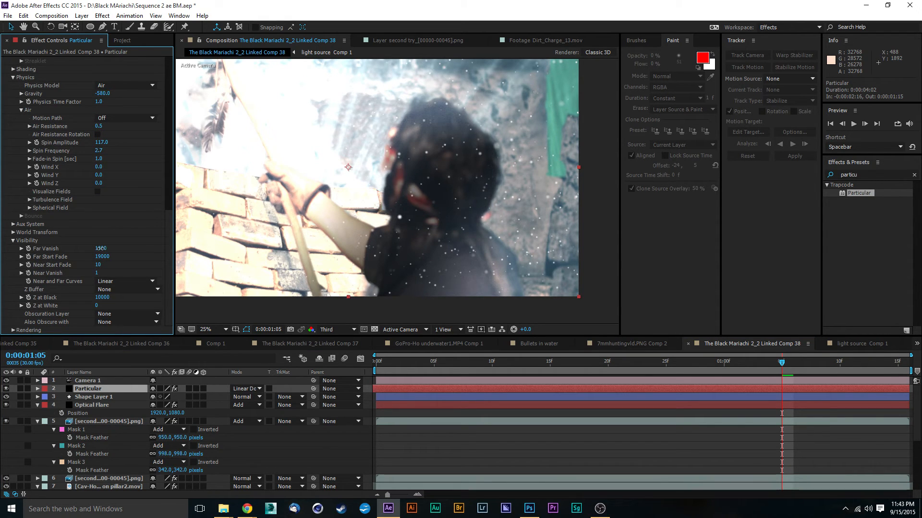
left_click_drag(101, 249, 113, 249)
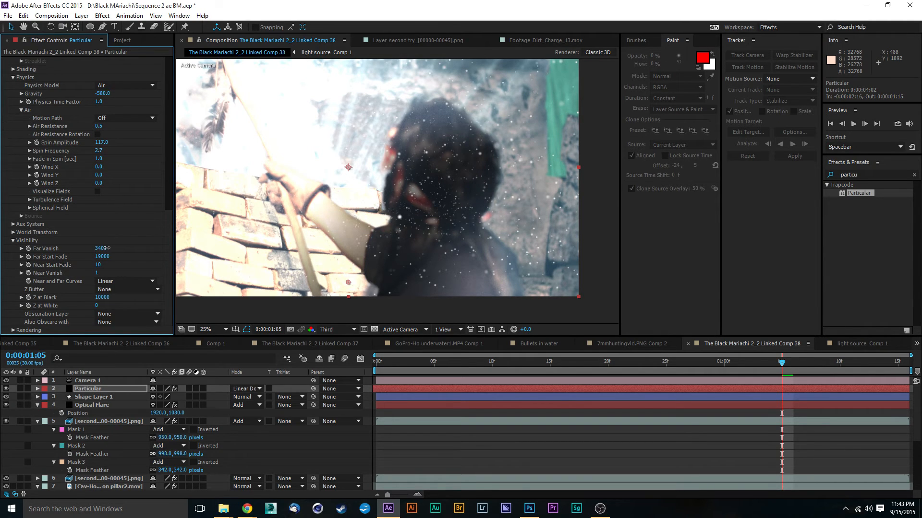
left_click_drag(111, 250, 91, 247)
left_click_drag(89, 245, 96, 247)
- Swap the dust layers, placing the original Particular between the pillar2 clips and Particular 2 directly beneath Optical Flare
key("Delete")
left_click(91, 405)
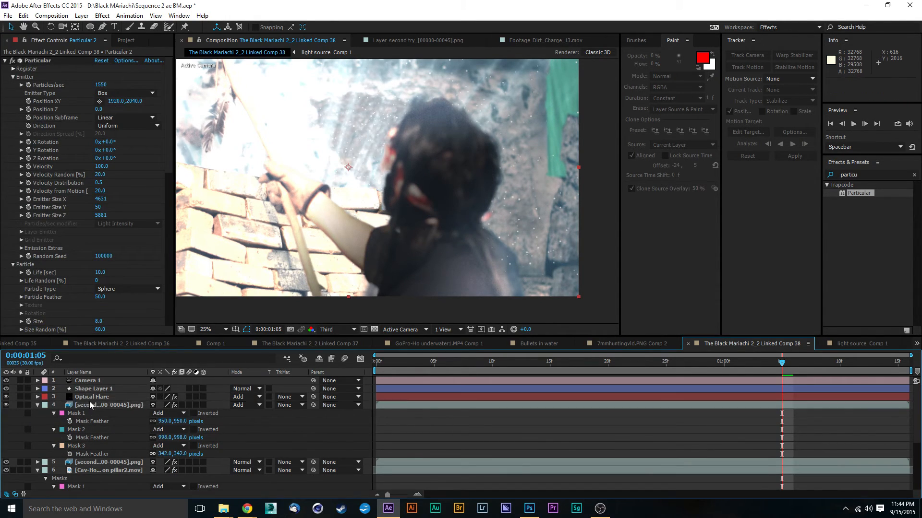
key("ctrl+z")
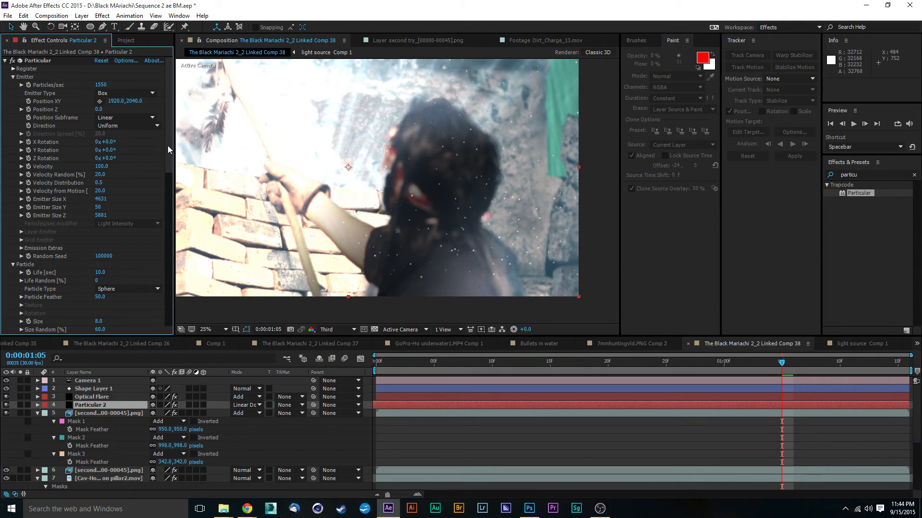
- On Particular 2, set Far Vanish to 1700 and lower Near Vanish in the Visibility settings
left_click_drag(168, 145, 168, 293)
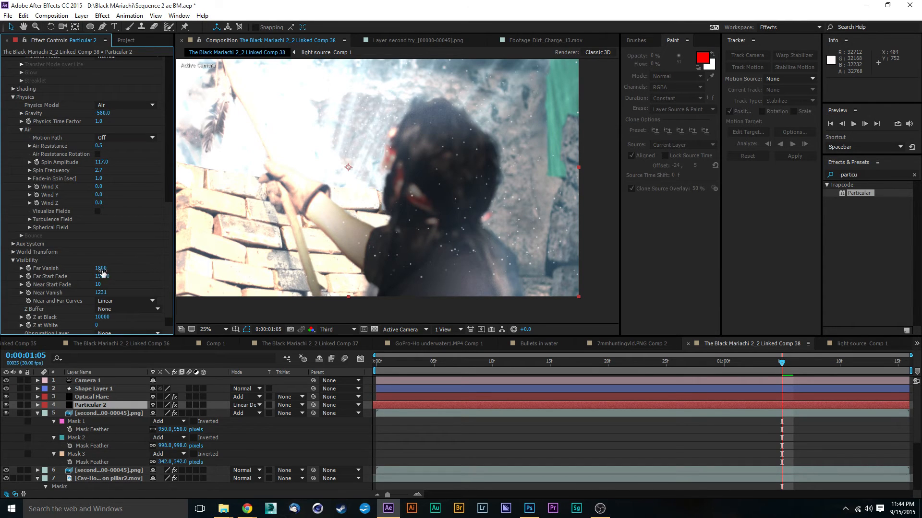
mouse_move(103, 268)
left_mouse_down()
mouse_move(112, 268)
mouse_move(95, 267)
left_mouse_up()
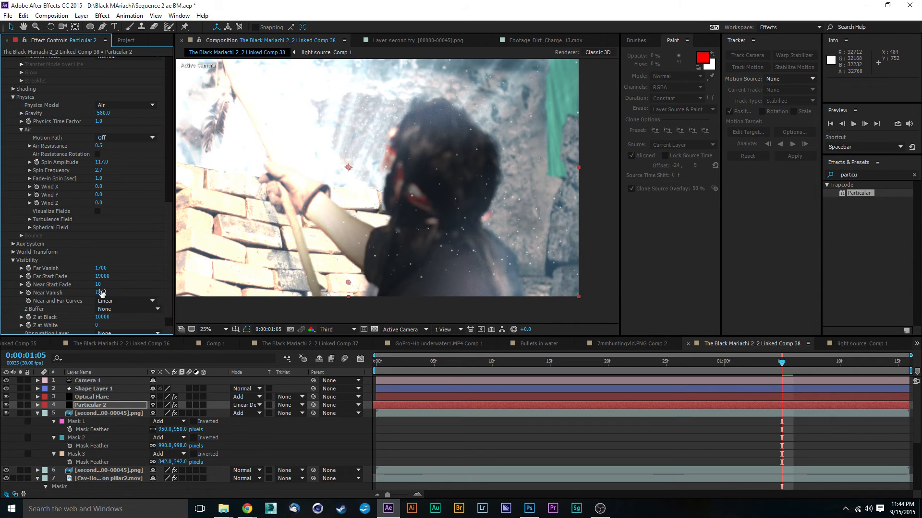
left_click_drag(63, 293, 33, 302)
- Lower the Particular 2 emitter beneath the frame by setting its Position XY to 1920, 2448
left_click_drag(167, 263, 166, 94)
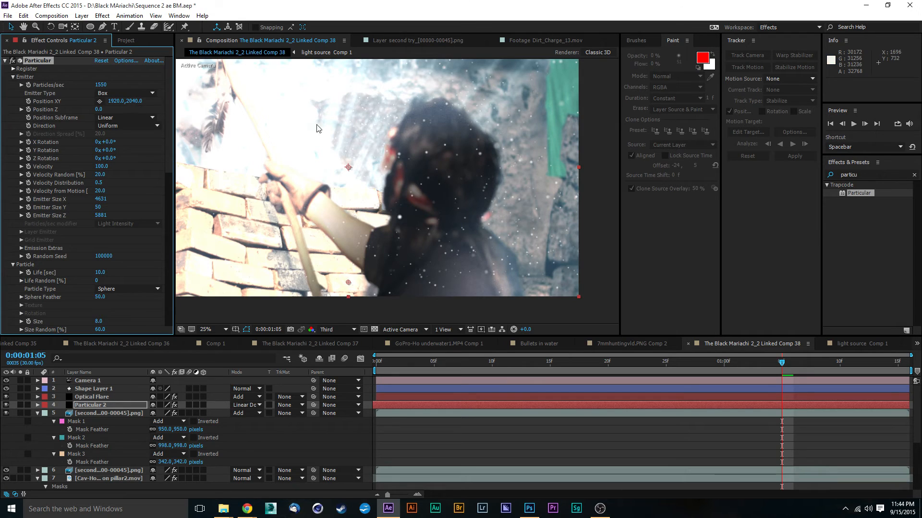
left_click_drag(390, 128, 391, 151)
scroll(391, 150, "down", 1)
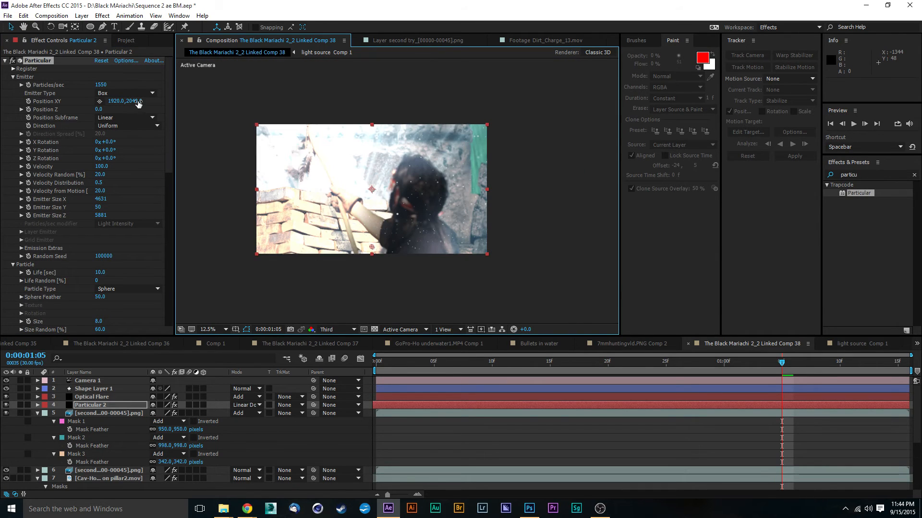
left_click_drag(137, 101, 341, 93)
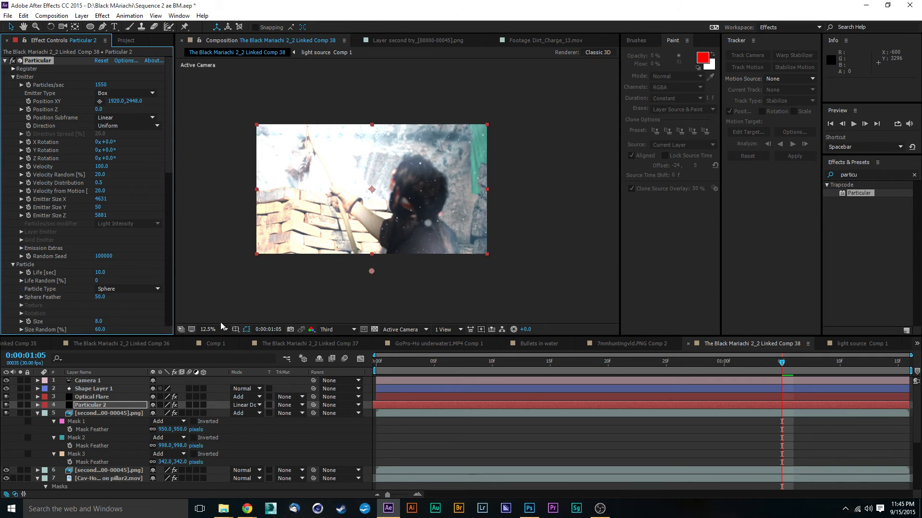
- Set the emitter Position XY of the background Particular layer to 1920, 2448
scroll(139, 446, "down", 5)
left_click(101, 470)
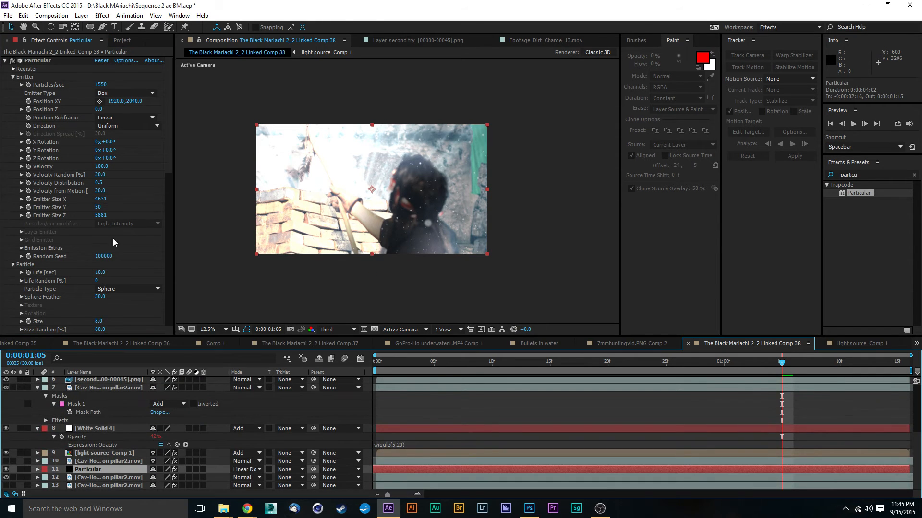
left_click(137, 101)
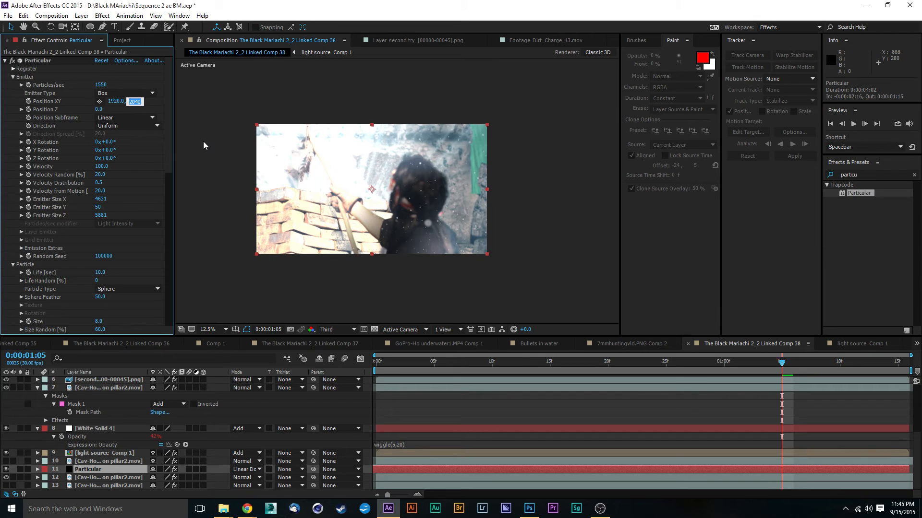
key("Return")
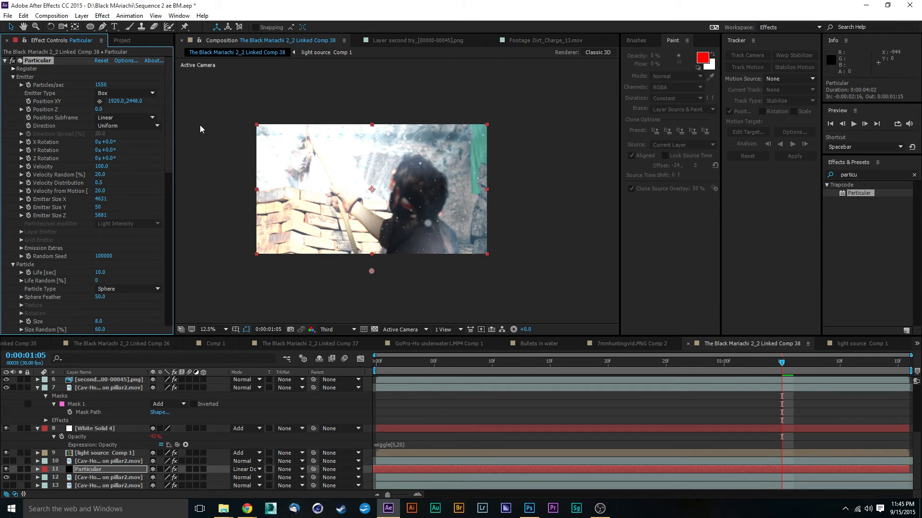
- Preview the composition from the start to check the motion of the dust
left_click(447, 367)
key("space")
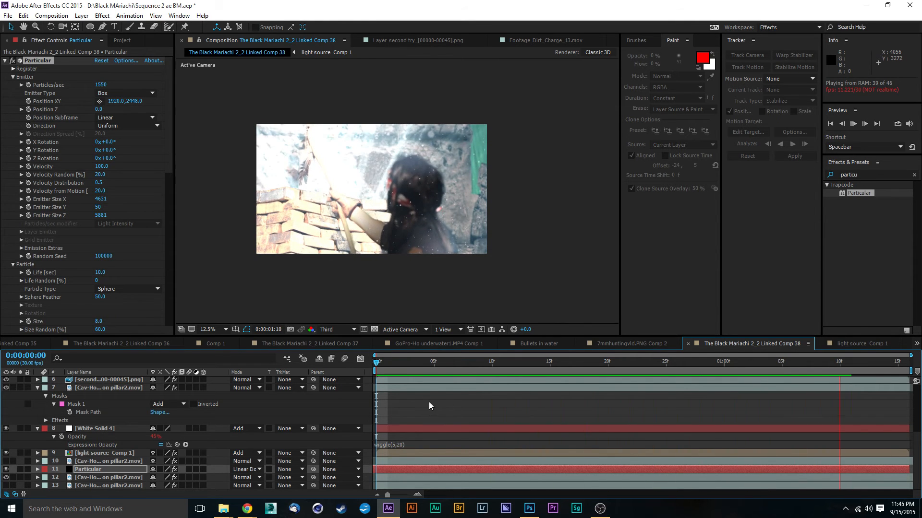
left_click(444, 361)
key("space")
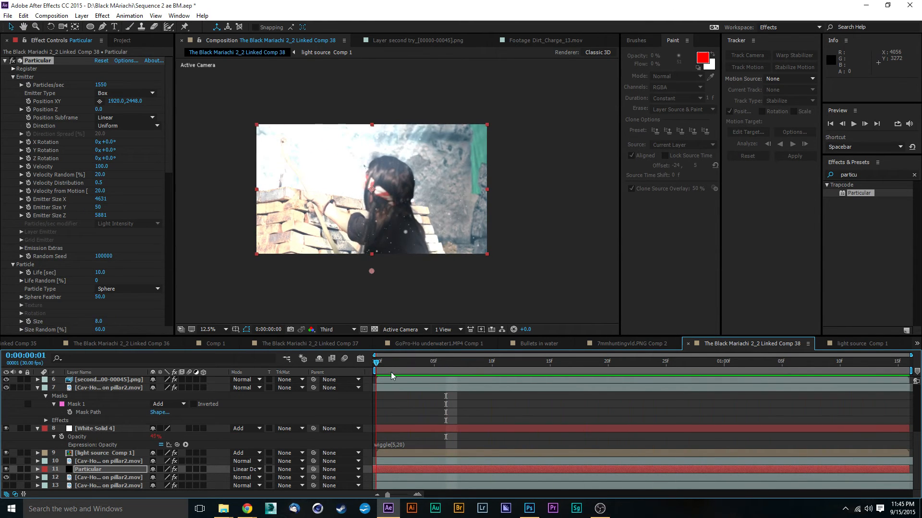
key("space")
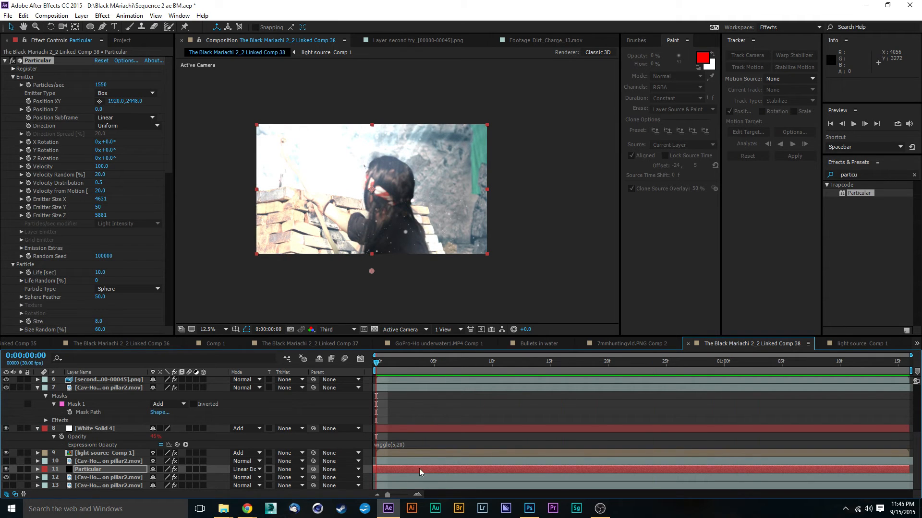
- Shift the Particular 2 layer earlier to start at -0:00:03:13 and extend its out point to 0:00:01:18 plus 27 frames
left_click(413, 469)
scroll(421, 415, "up", 5)
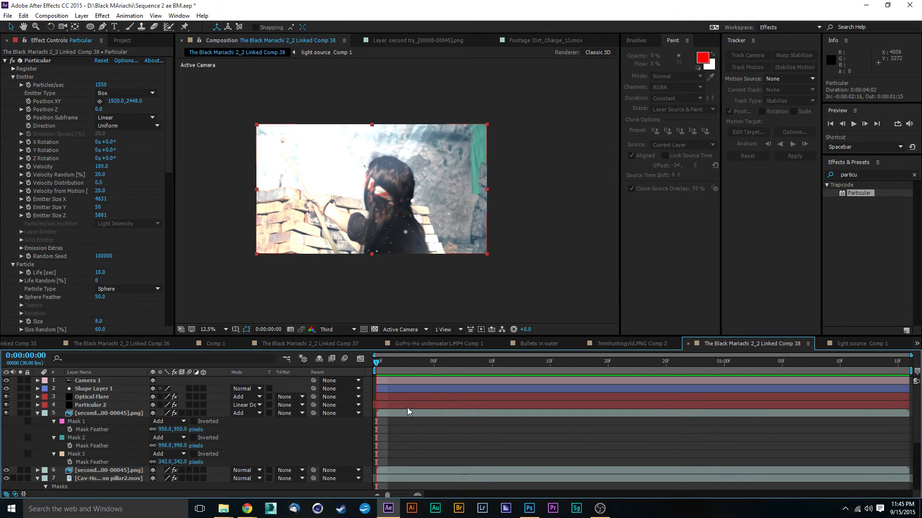
left_click(417, 408)
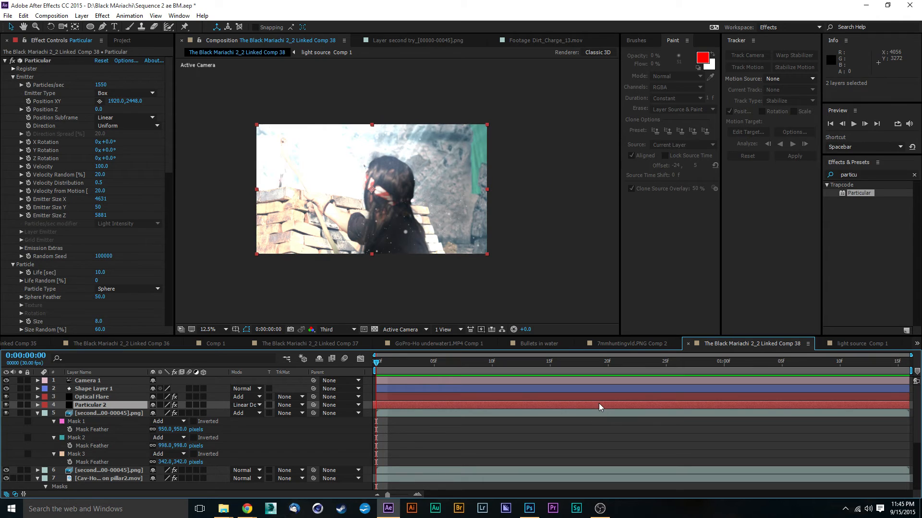
left_click_drag(599, 407, 422, 408)
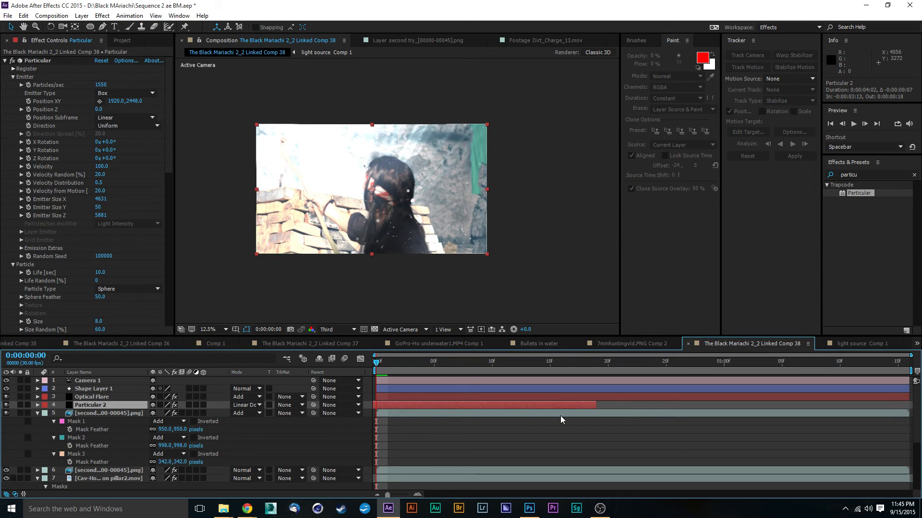
left_click_drag(598, 406, 906, 409)
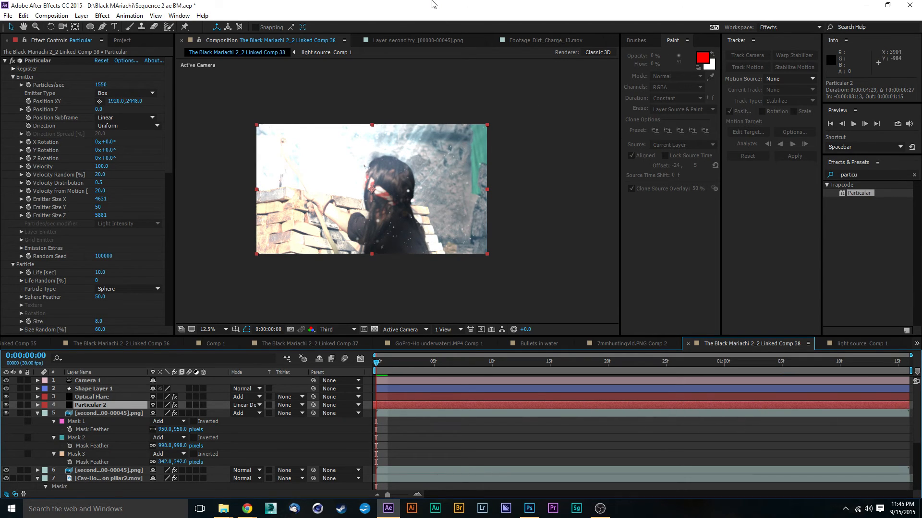
- Enable motion blur for the composition and switch it on for the Particular 2 layer
scroll(377, 230, "up", 1)
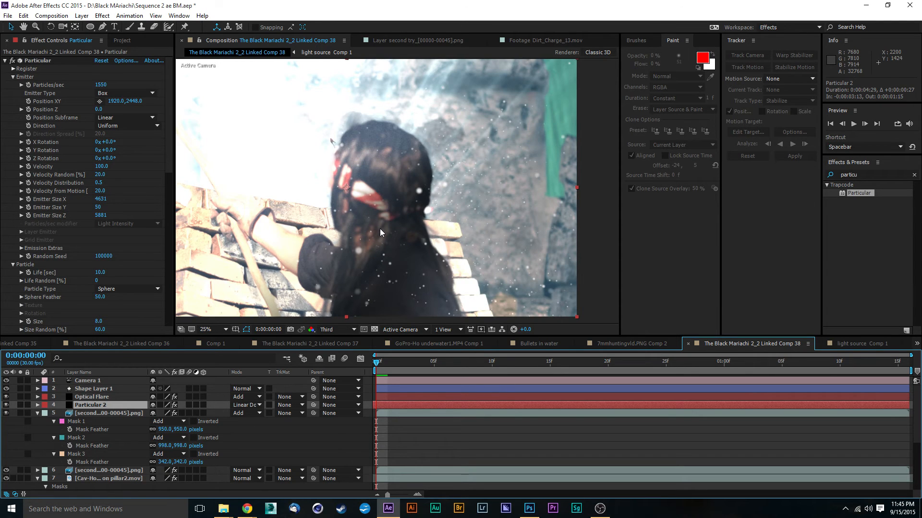
scroll(413, 223, "down", 1)
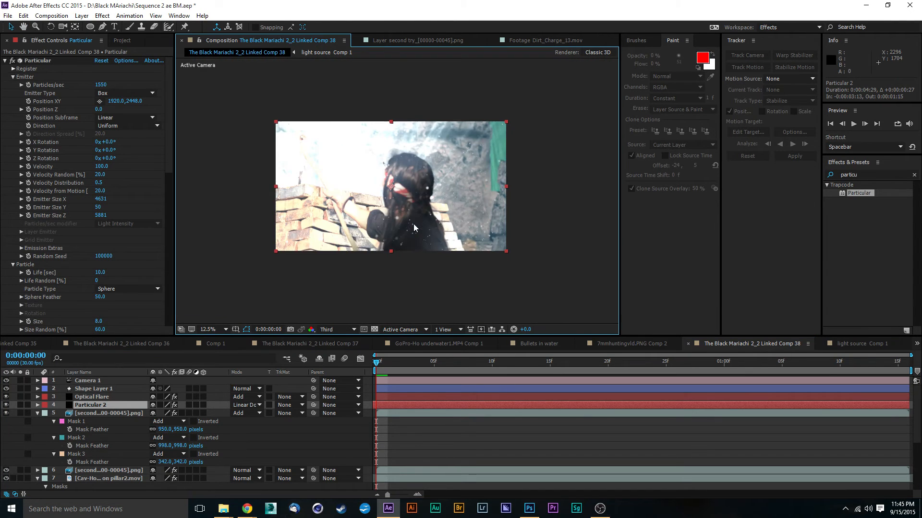
scroll(413, 224, "up", 1)
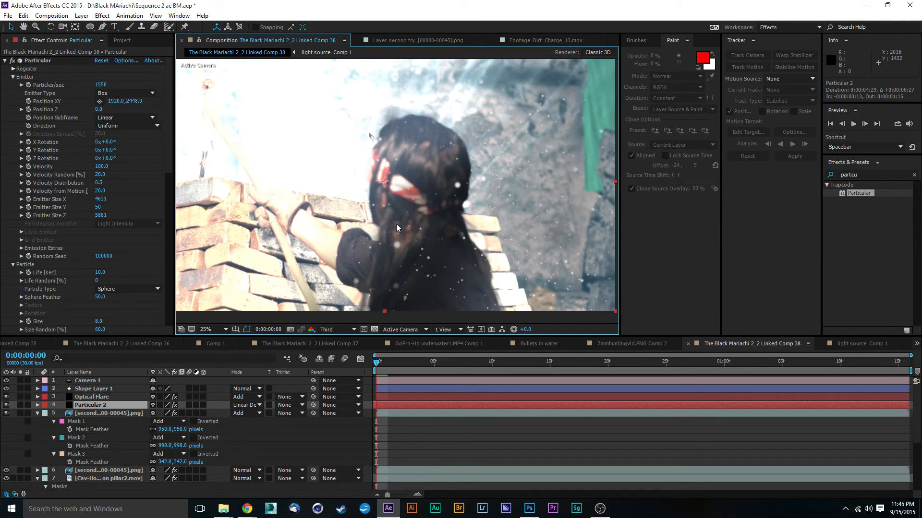
left_click(344, 360)
left_click(189, 405)
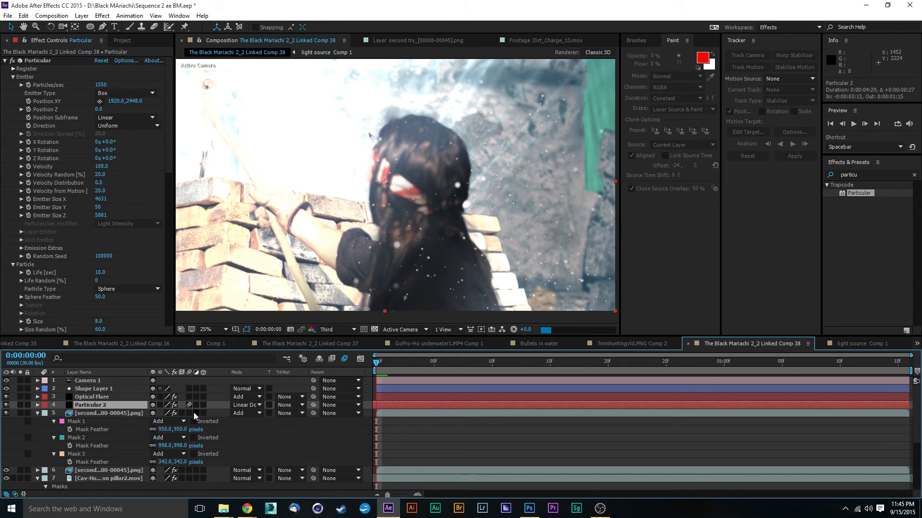
- Preview the composition and examine frame 0:00:00:09 to check the motion-blurred dust against the background wall
scroll(195, 416, "down", 3)
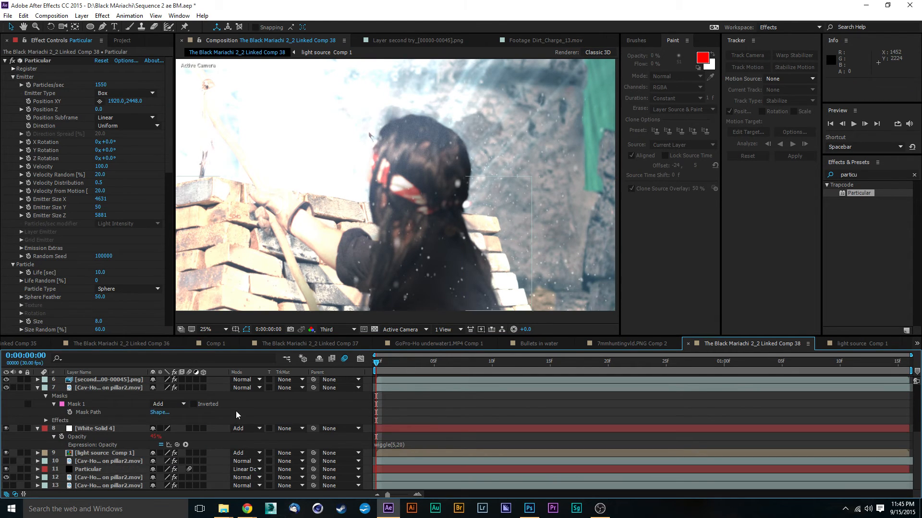
scroll(365, 226, "down", 1)
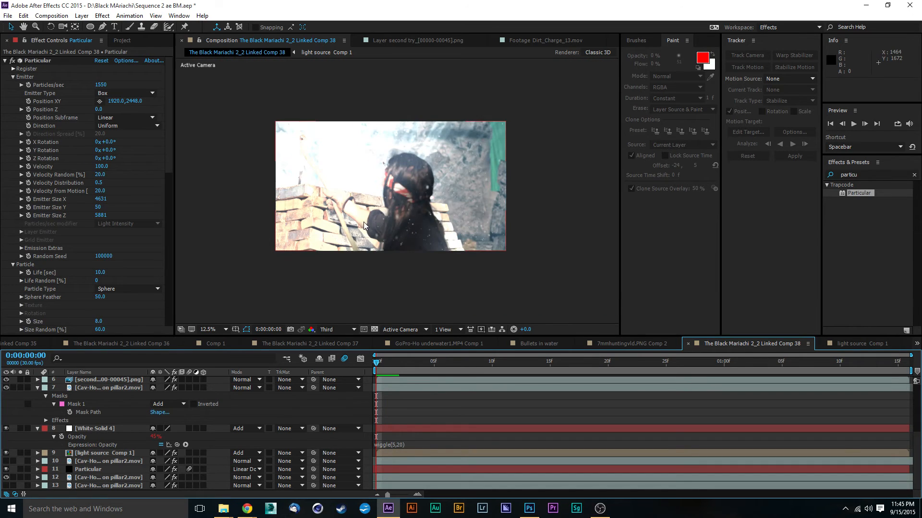
key("space")
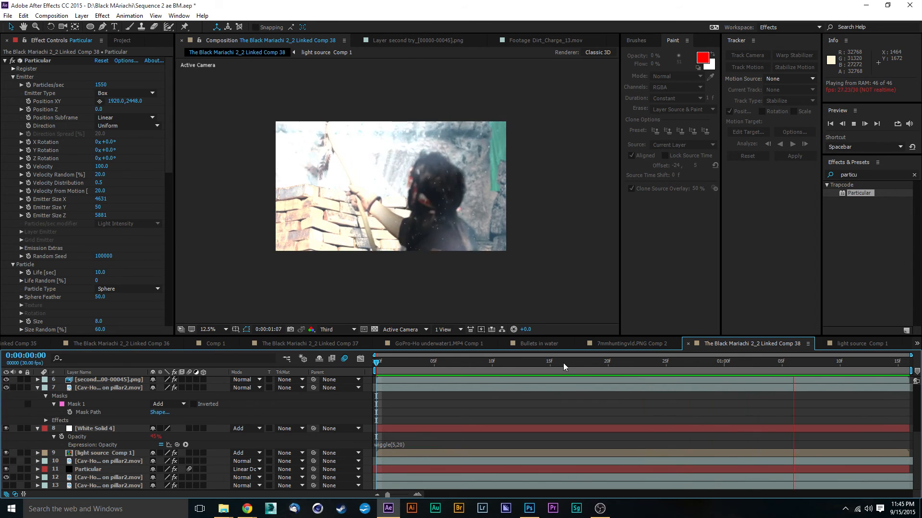
key("space")
left_click_drag(386, 377, 480, 375)
left_click_drag(465, 213, 512, 247)
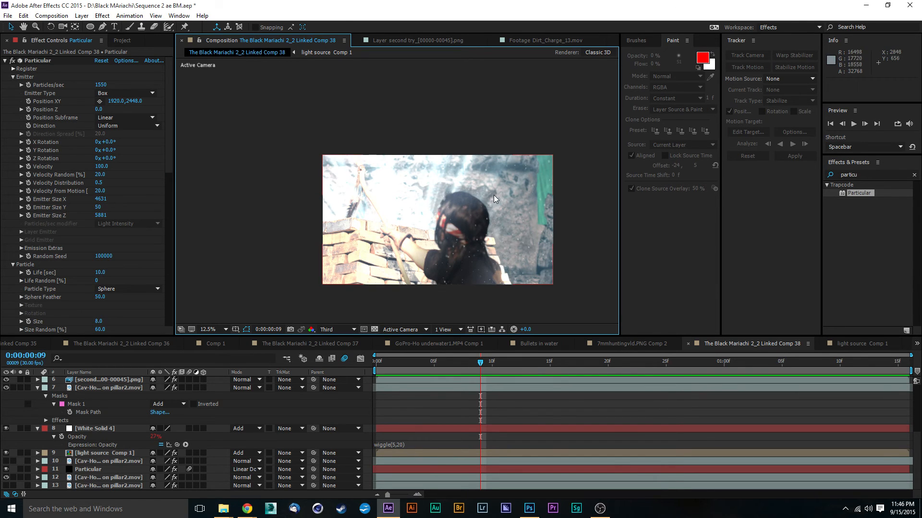
key("space")
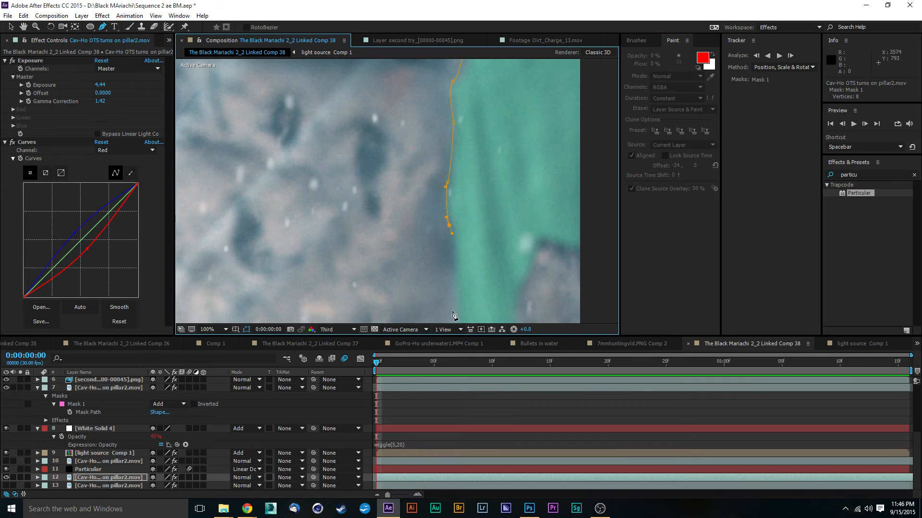
- Continue the Pen mask on the layer 12 Cav-Ho footage down the green cloth's left edge and across its bottom hem
left_click(452, 312)
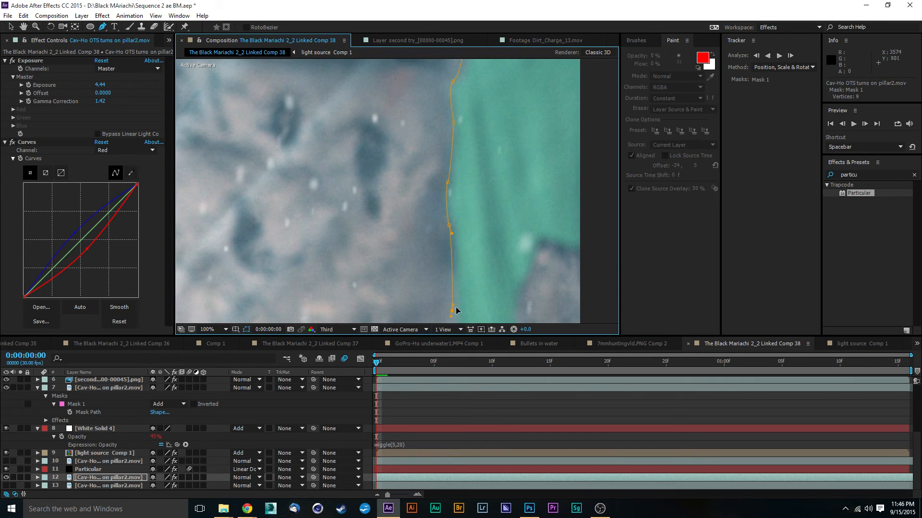
scroll(468, 230, "down", 5)
left_click(448, 309)
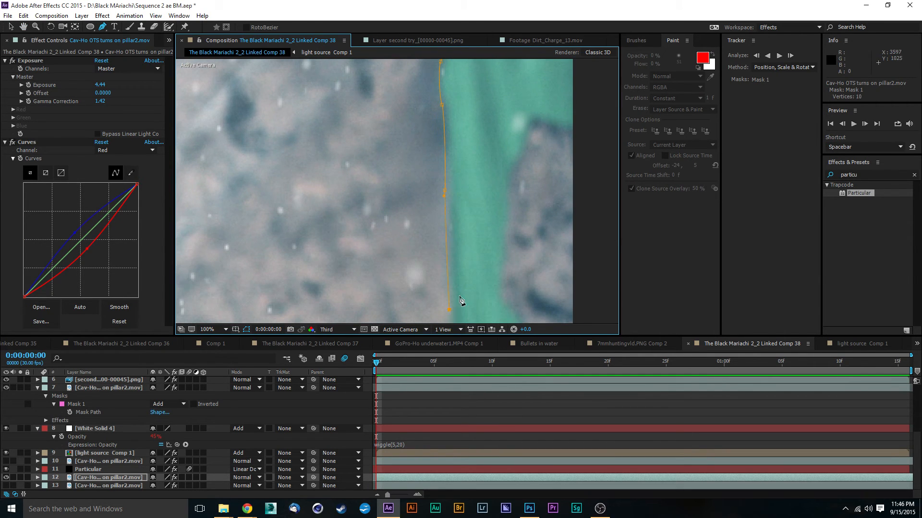
scroll(459, 301, "down", 5)
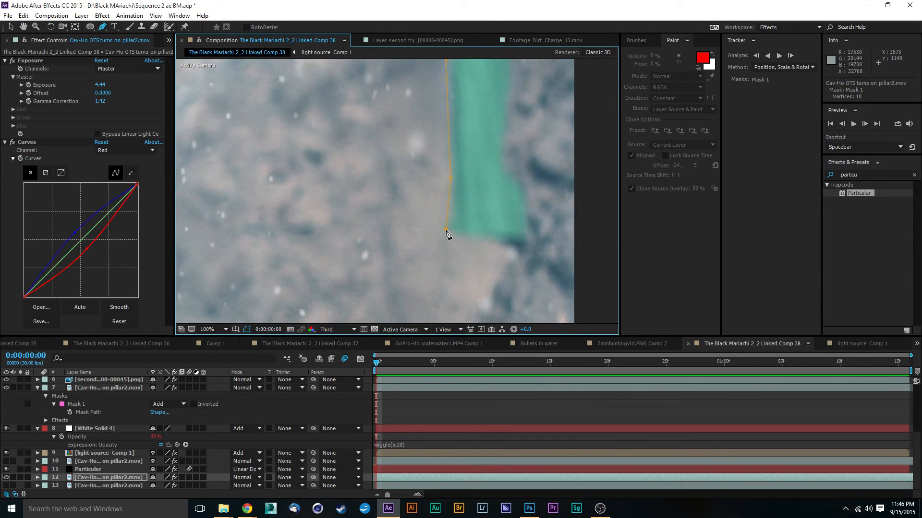
left_click(446, 231)
left_click(526, 243)
- Trace the mask up the right edge of the cloth's hanging strip, curving around its flared lower end
left_click_drag(507, 172, 476, 139)
left_click_drag(529, 96, 528, 103)
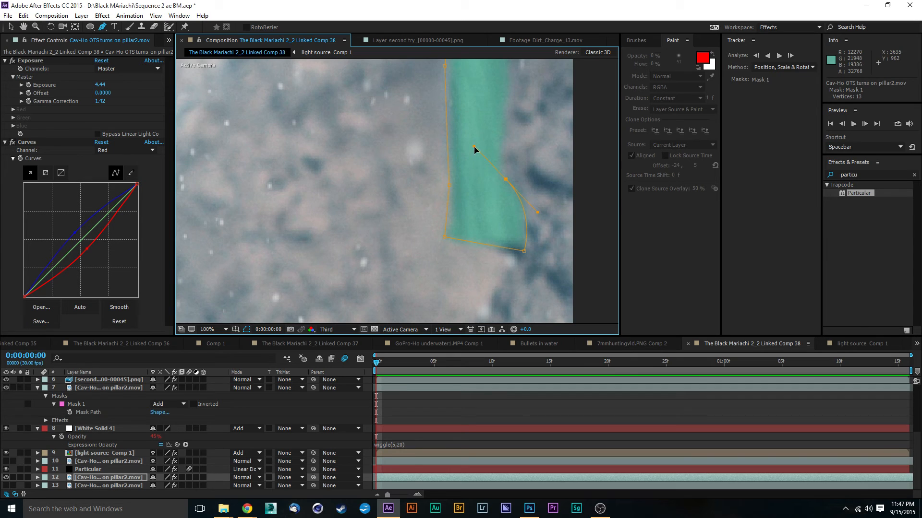
left_click_drag(498, 175, 503, 178)
left_click_drag(539, 127, 482, 213)
left_click(451, 133)
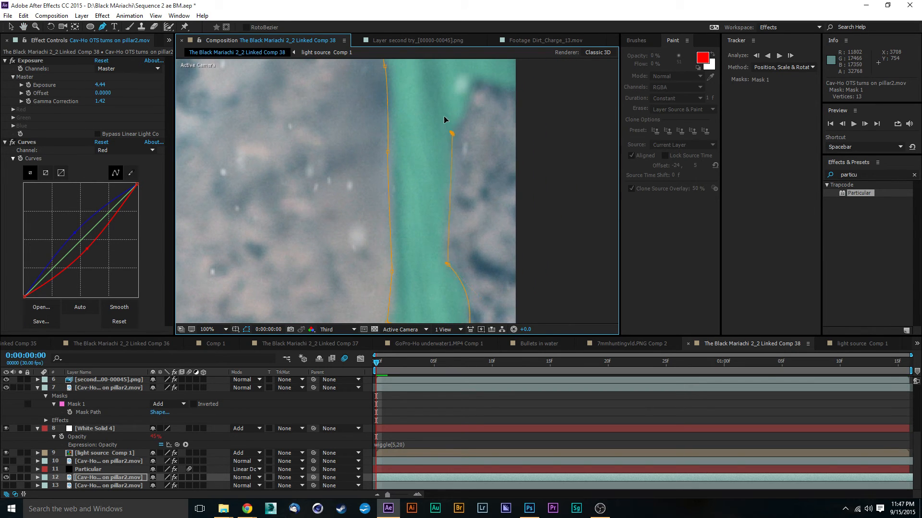
left_click(449, 118)
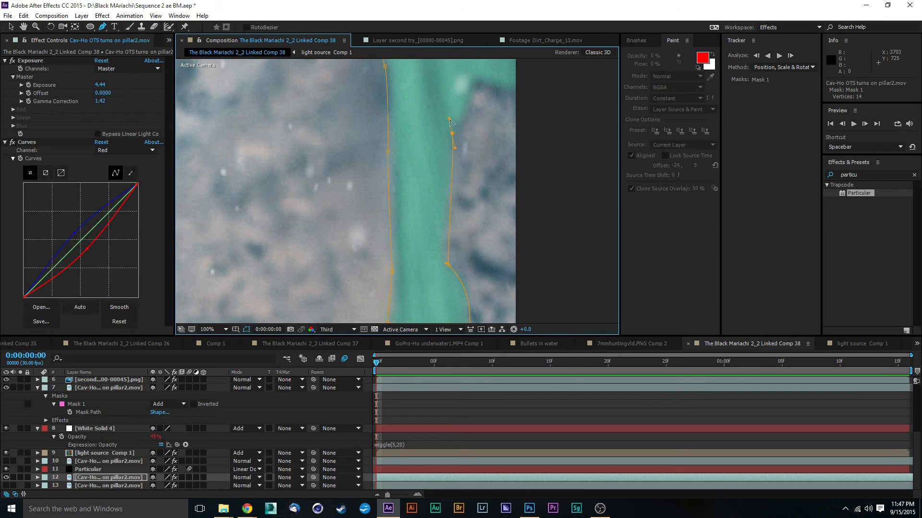
left_click_drag(449, 118, 452, 133)
- Extend the mask around the inner corner beneath the cloth and along its lower edge to the frame's right border
left_click(472, 79)
left_click_drag(472, 80, 472, 65)
left_click_drag(523, 114, 410, 173)
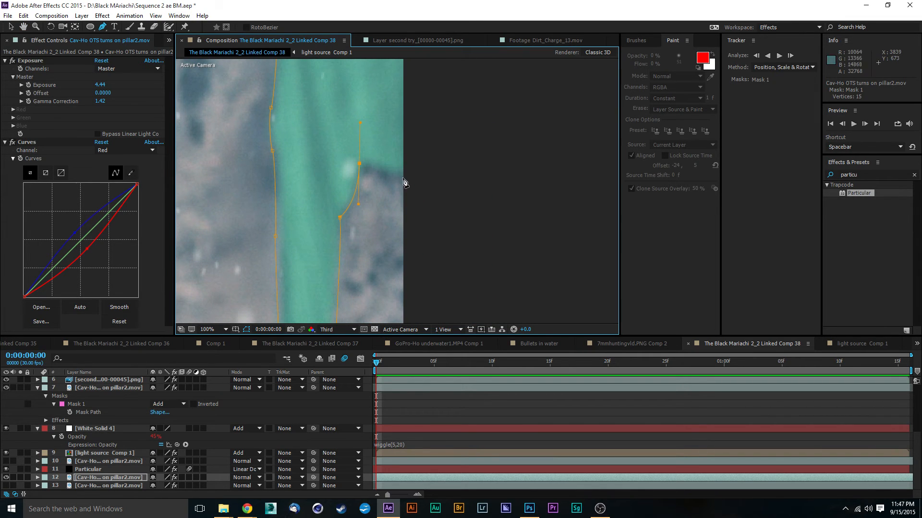
left_click_drag(359, 124, 359, 163)
left_click(368, 162)
- Close the cloth mask with points outside the frame's right and top borders, returning to its starting point
left_click_drag(461, 140, 468, 230)
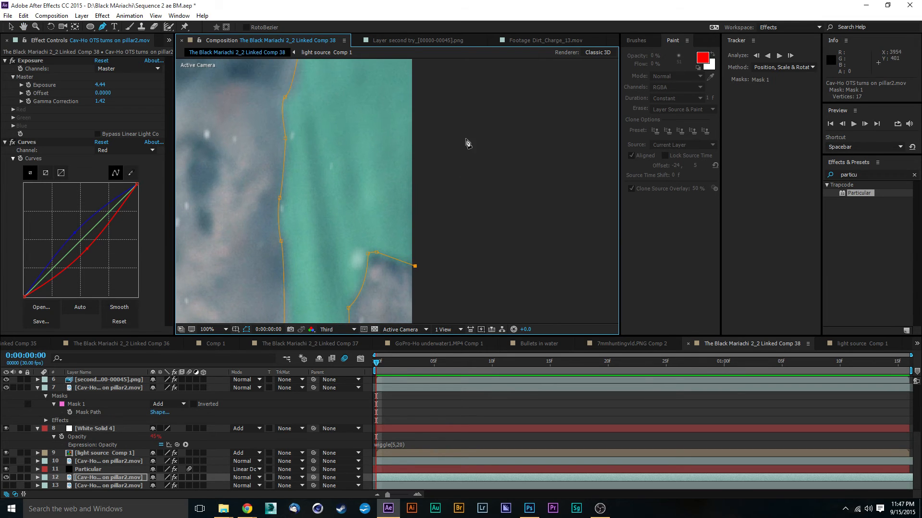
left_click(551, 115)
left_click_drag(520, 105, 541, 282)
left_click(497, 96)
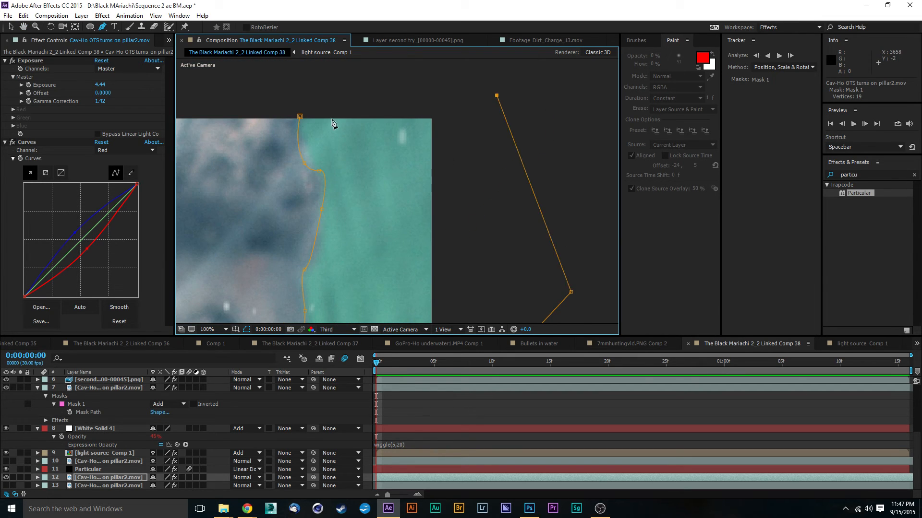
left_click(301, 87)
left_click(300, 118)
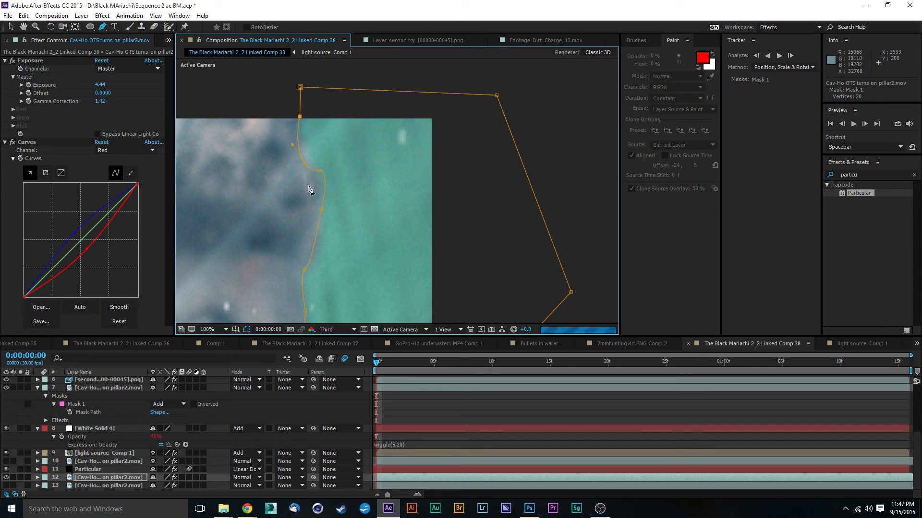
- Set the layer 12 cloth mask's mode to Subtract and deselect the layer
key("m")
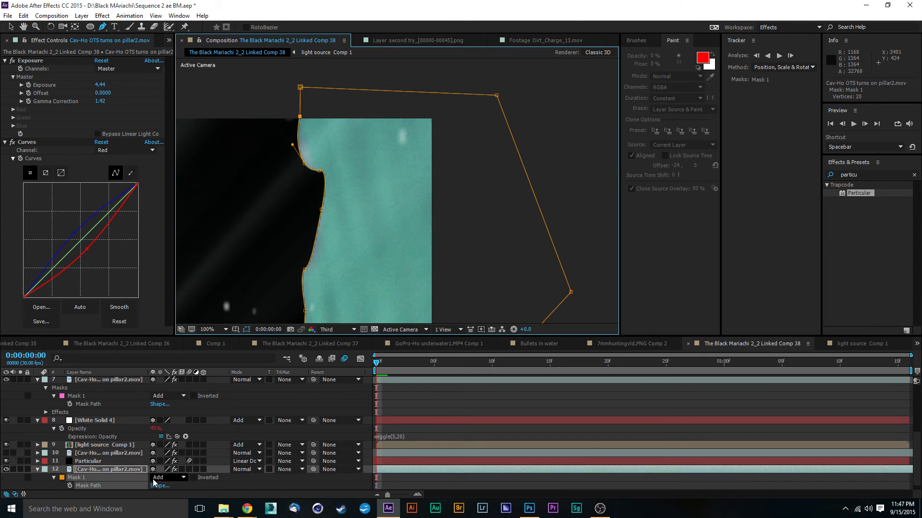
left_click(177, 479)
left_click(177, 425)
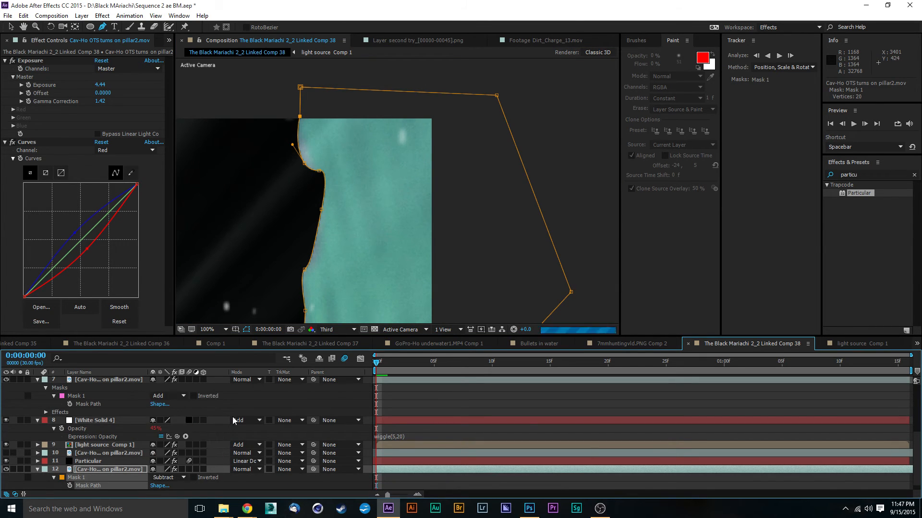
left_click(11, 26)
left_click(252, 100)
left_click(265, 89)
scroll(314, 116, "down", 4)
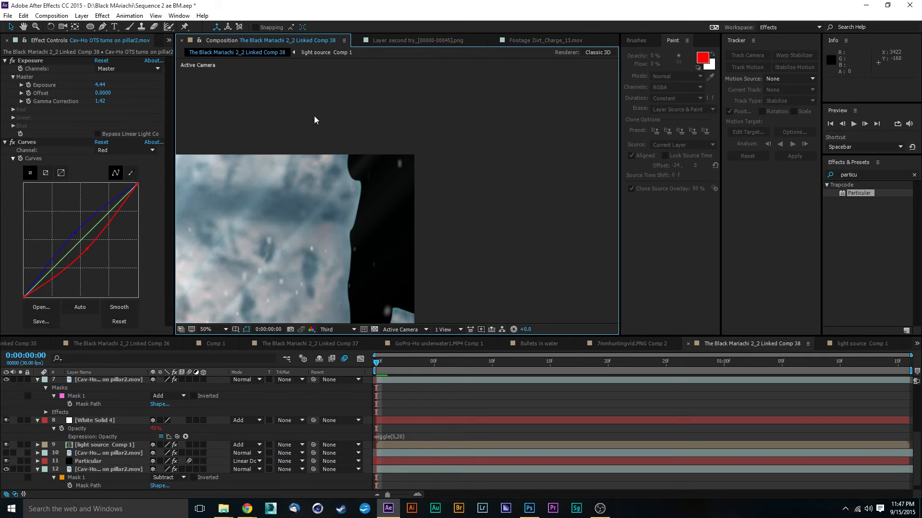
- Set the Mask Feather of the layer 12 cloth mask to 14 pixels
left_click_drag(312, 219, 466, 185)
scroll(437, 206, "up", 6)
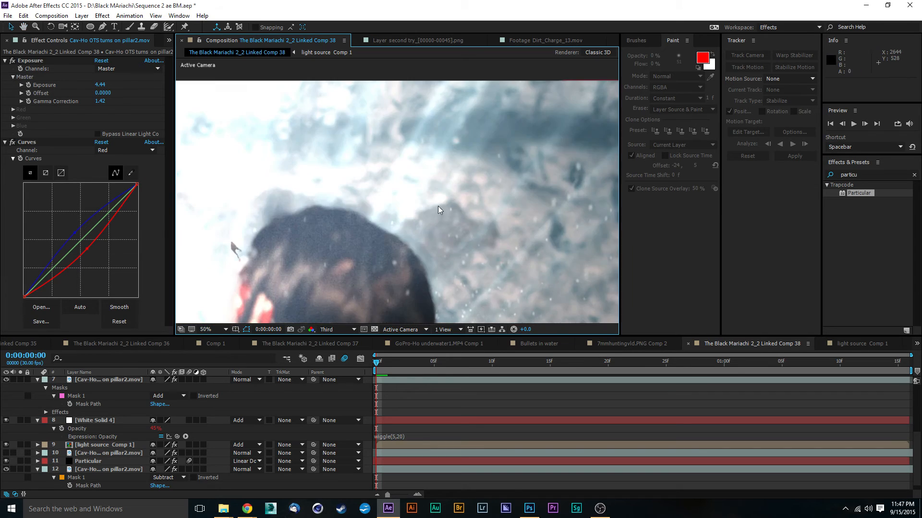
scroll(513, 201, "down", 6)
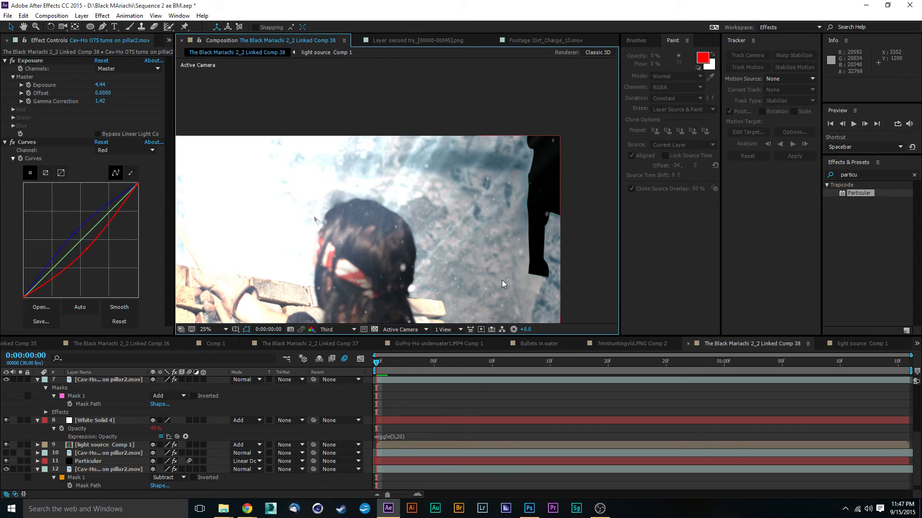
left_click_drag(499, 281, 385, 130)
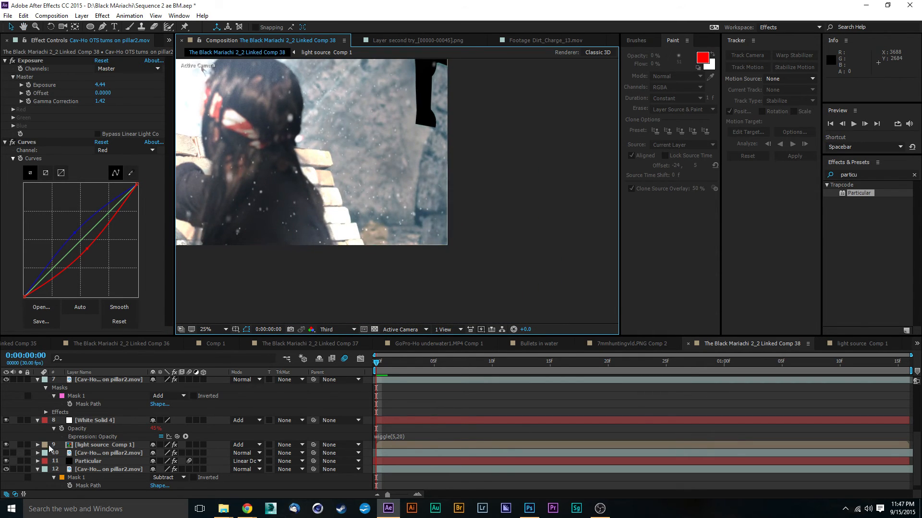
left_click(91, 462)
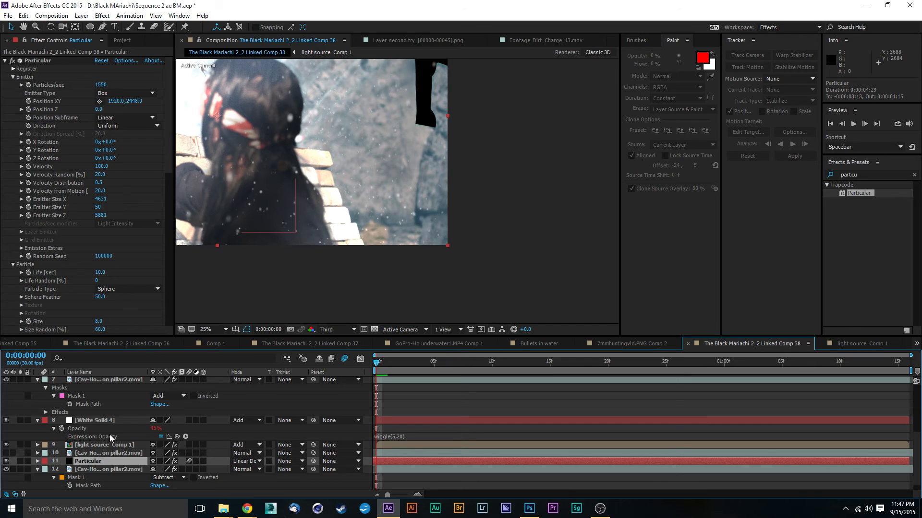
left_click(106, 470)
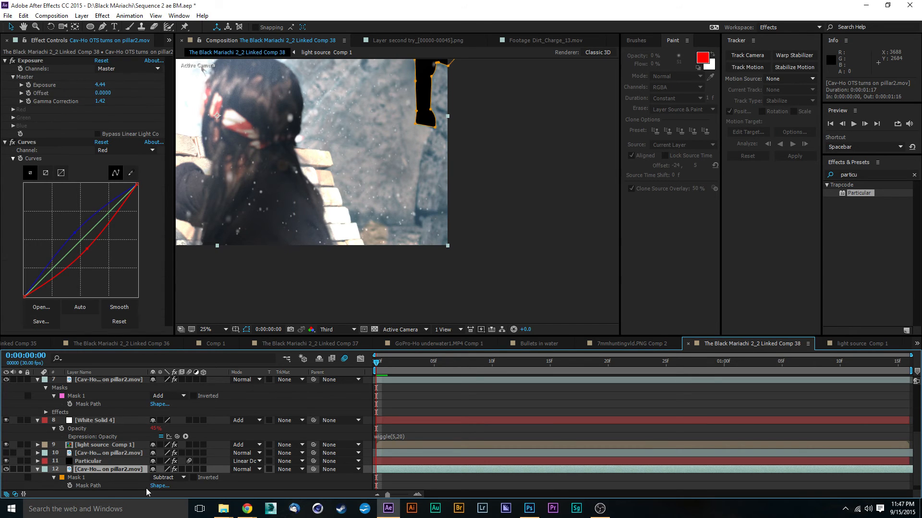
left_click(97, 485)
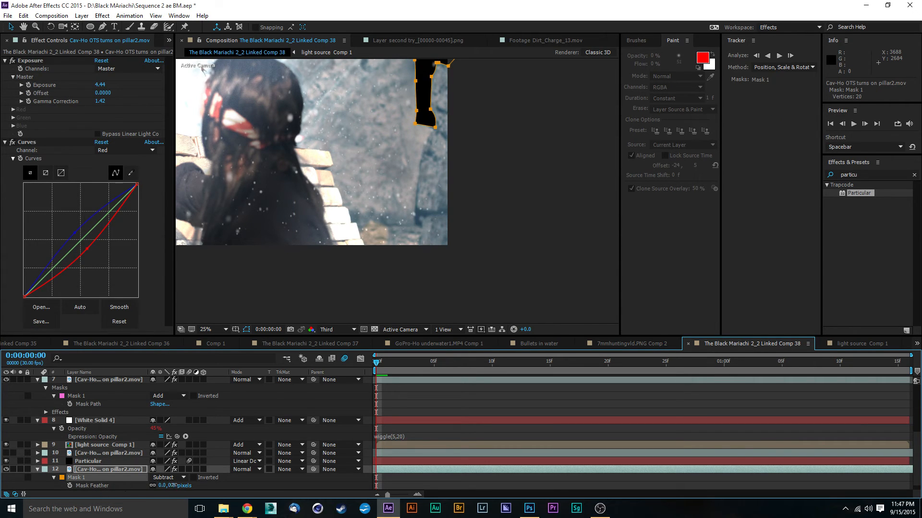
key("f")
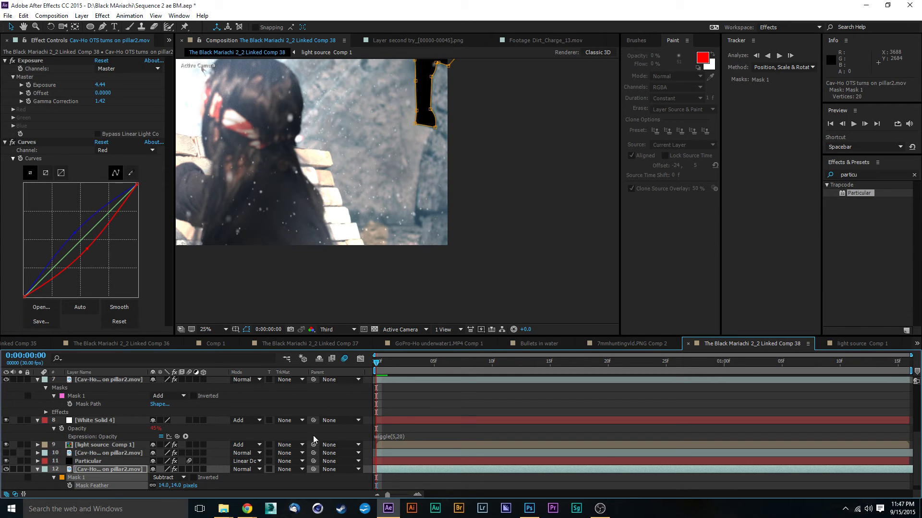
- Examine the feathered cloth cutout and the dust across the whole frame
left_click(531, 212)
key("h")
left_click_drag(530, 208, 560, 289)
scroll(461, 195, "down", 1)
left_click_drag(354, 197, 439, 191)
scroll(439, 191, "up", 1)
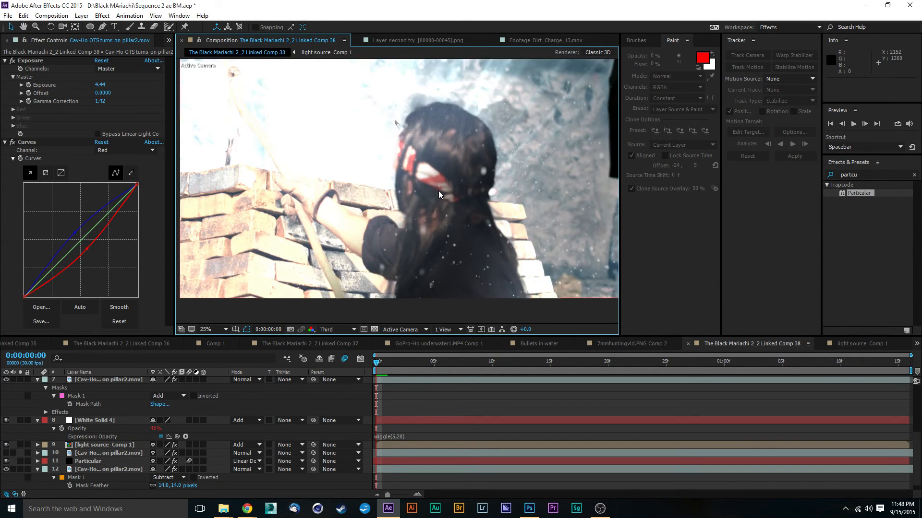
scroll(432, 192, "down", 1)
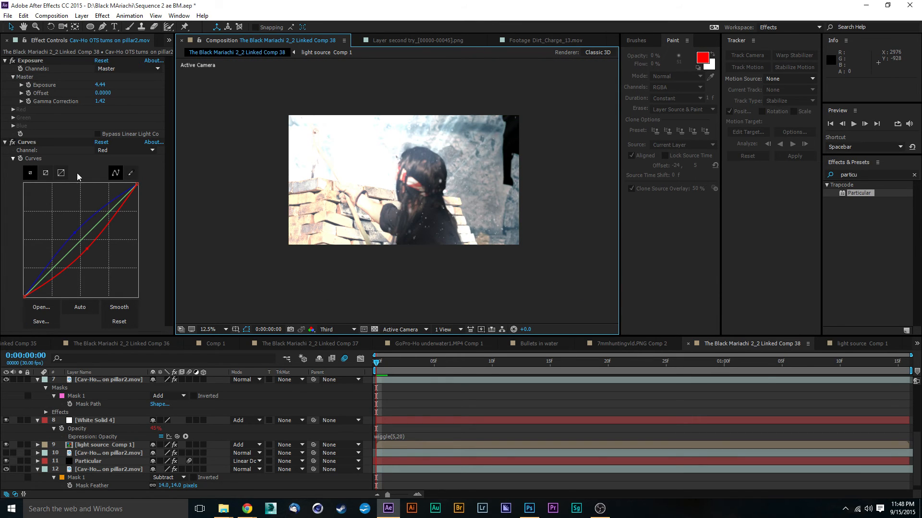
- Browse the project's footage items and open BO_20.mov in the footage viewer
left_click(169, 40)
left_click(178, 56)
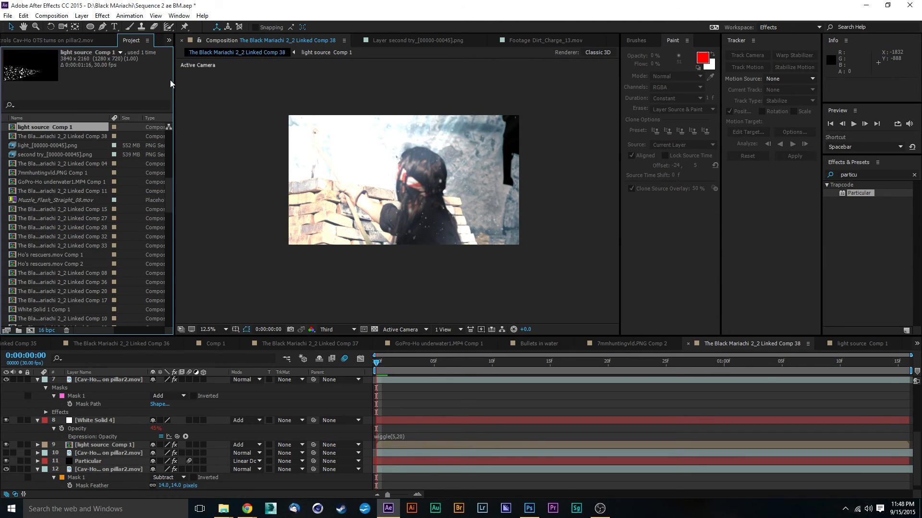
left_click_drag(168, 192, 160, 134)
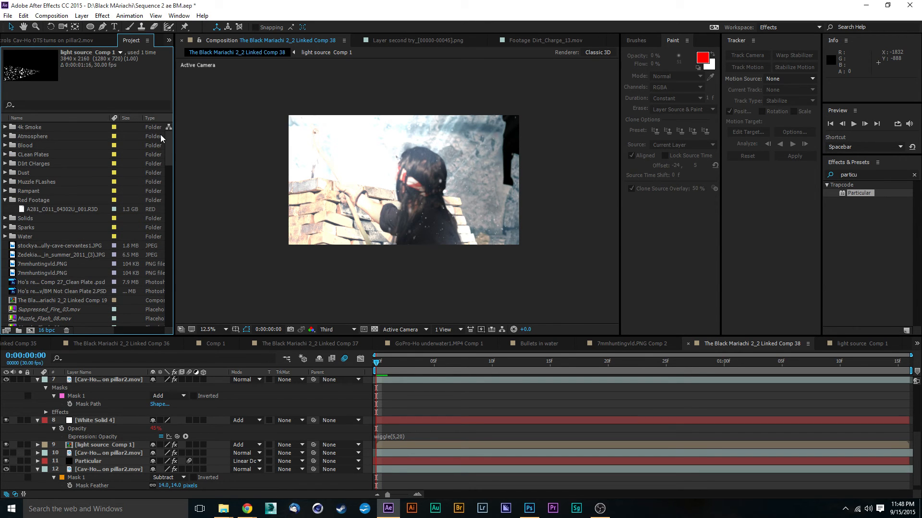
left_click_drag(161, 135, 164, 271)
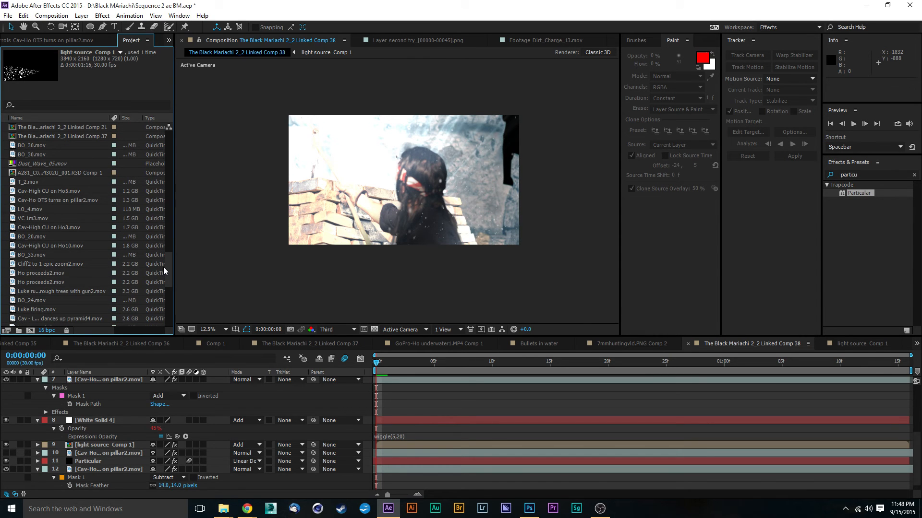
left_click(16, 238)
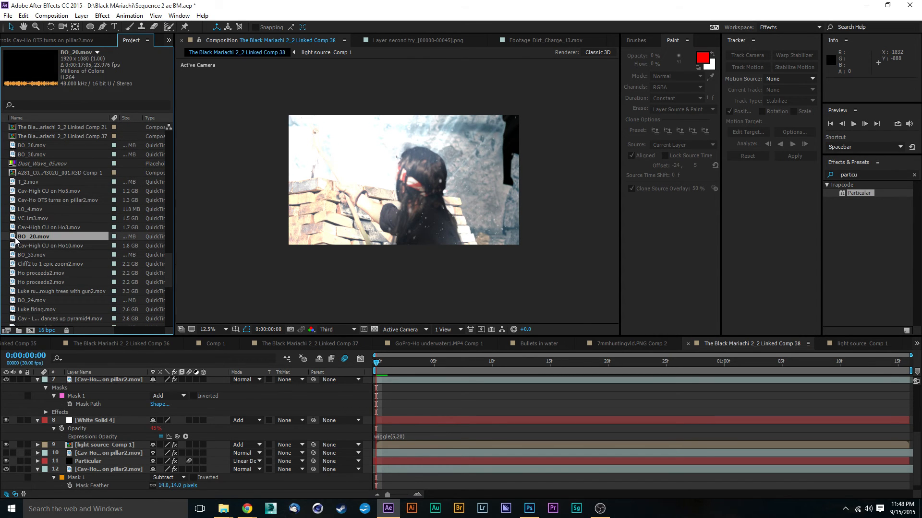
double_click(17, 238)
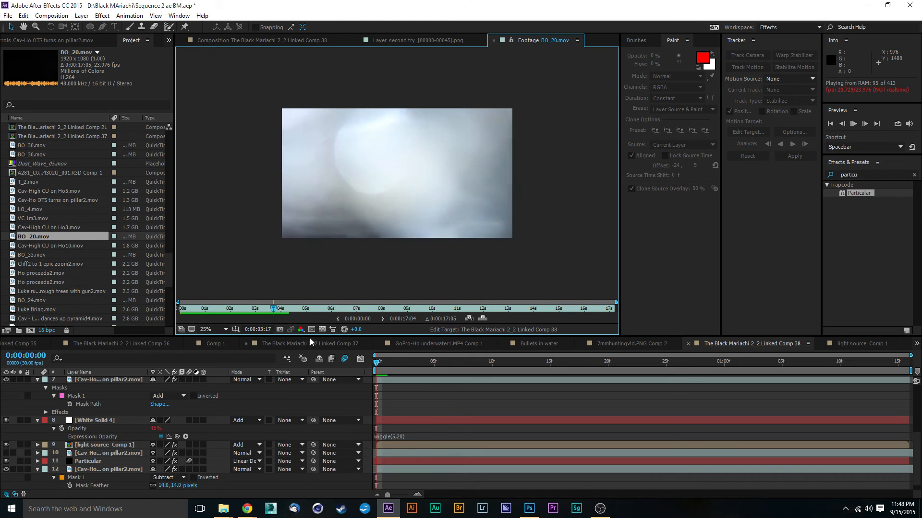
- Preview BO_20.mov from 0:00:04:04 and inspect its light overlay at 0:00:06:21
left_click(286, 309)
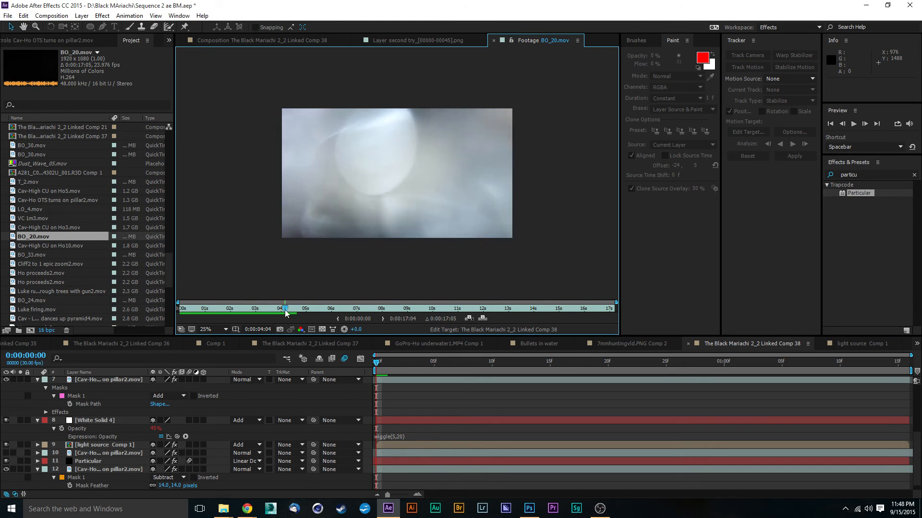
key("space")
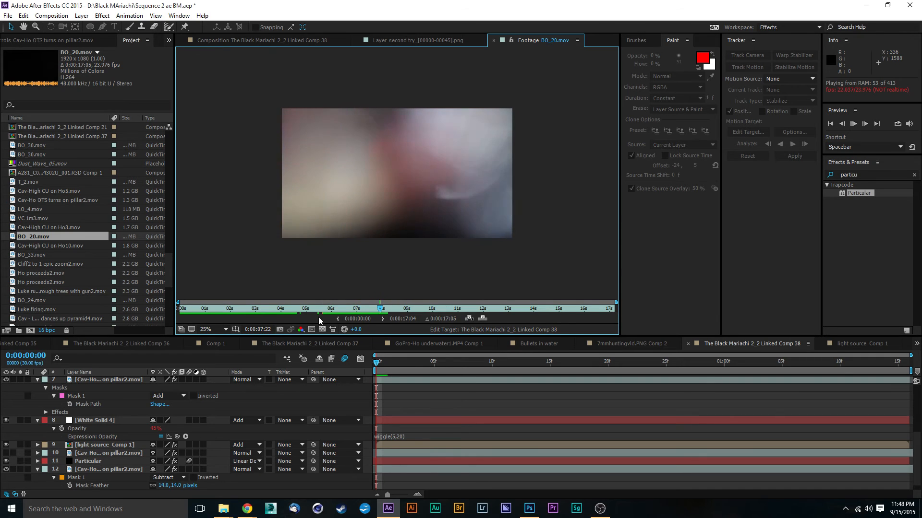
left_click(354, 309)
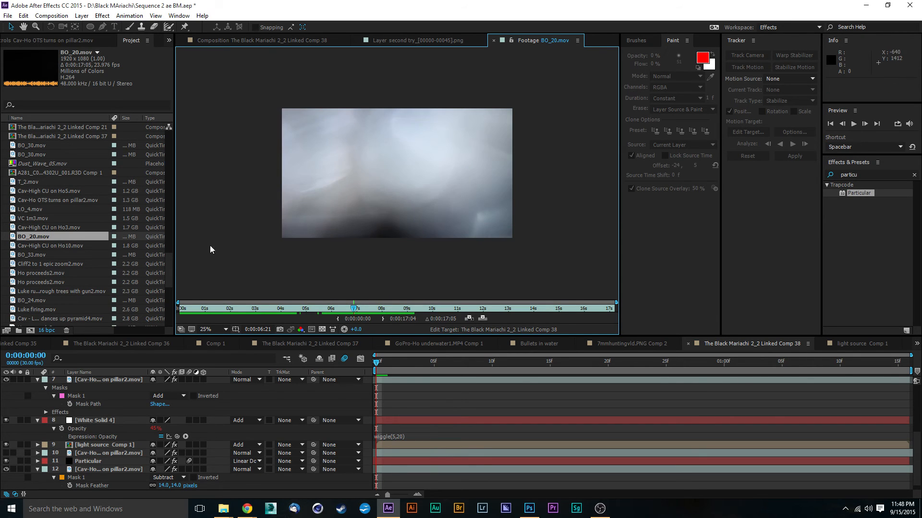
- Preview BO_33.mov in the footage viewer and inspect its bokeh from 0:00:10:20 to 0:00:11:20
left_click(31, 255)
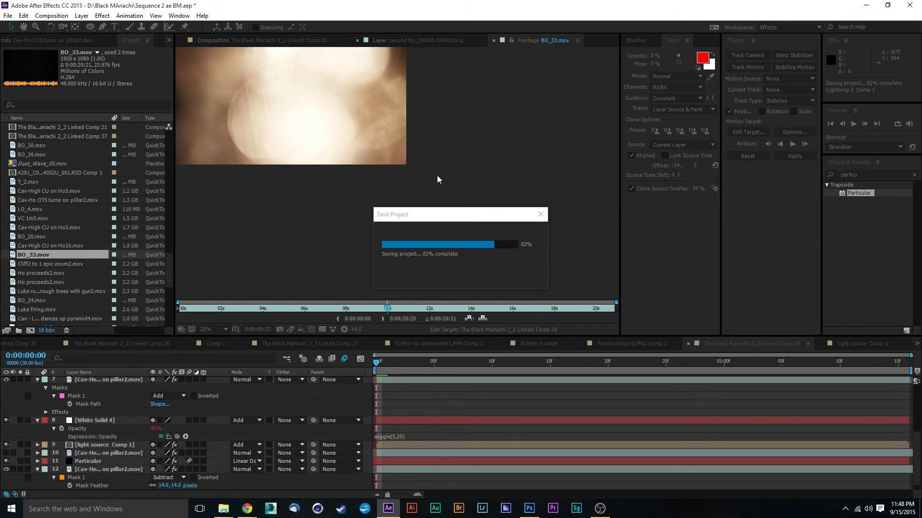
left_click_drag(407, 144, 533, 249)
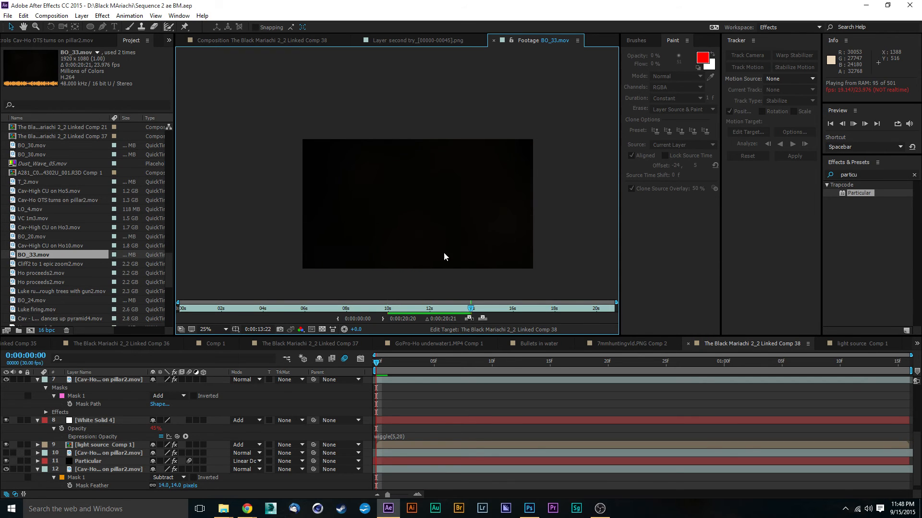
key("space")
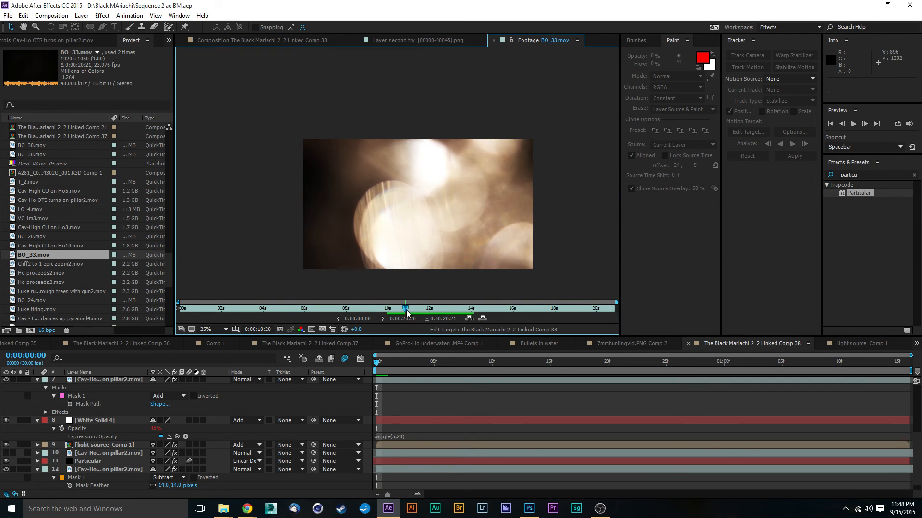
mouse_move(407, 311)
left_mouse_down()
mouse_move(441, 311)
mouse_move(423, 312)
left_mouse_up()
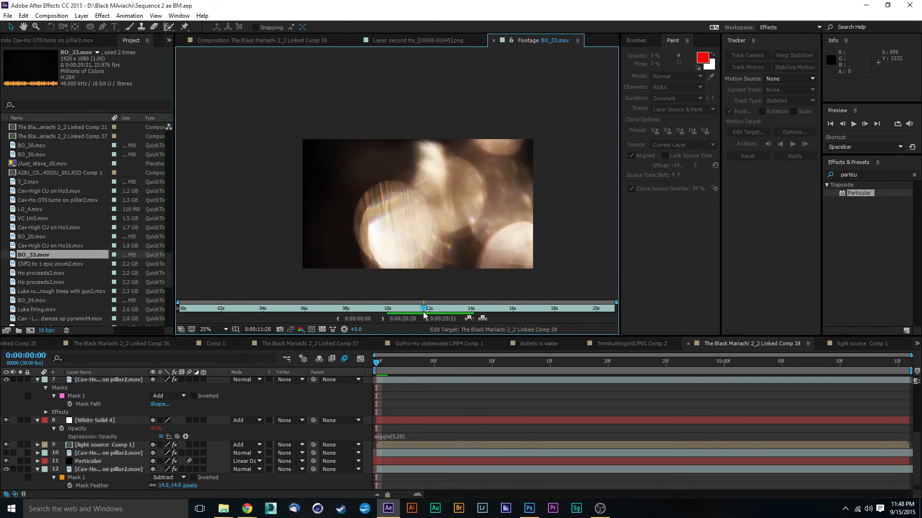
- Try placing BO_33.mov below Camera 1 in The Black Mariachi 2_2 Linked Comp 38 and enlarging it
left_click(267, 40)
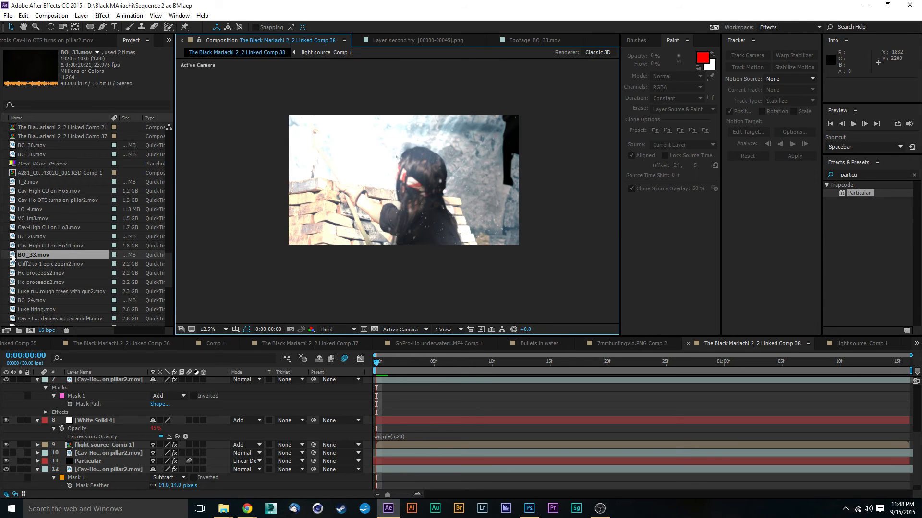
left_click_drag(12, 258, 90, 391)
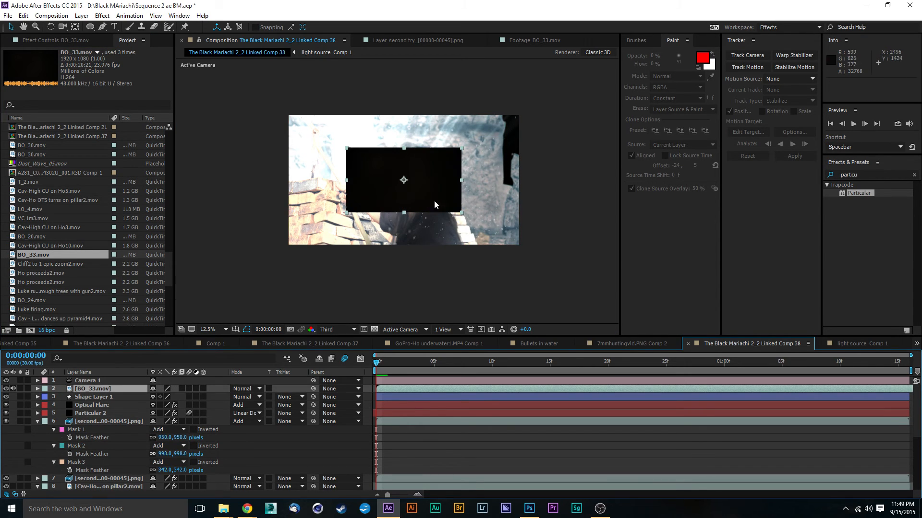
left_click_drag(461, 212, 496, 244)
key("ctrl+z")
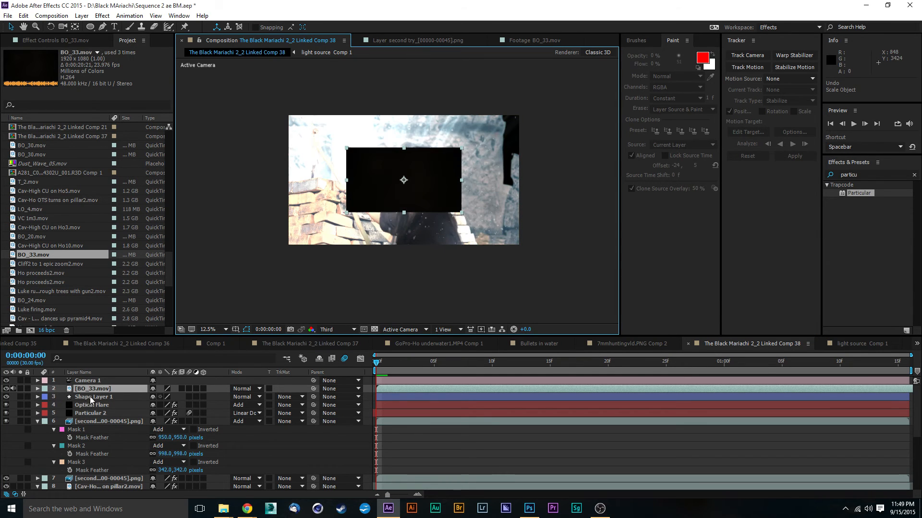
- Delete the BO_33.mov layer from the composition
left_click(88, 387)
left_click(86, 393)
left_click(86, 388)
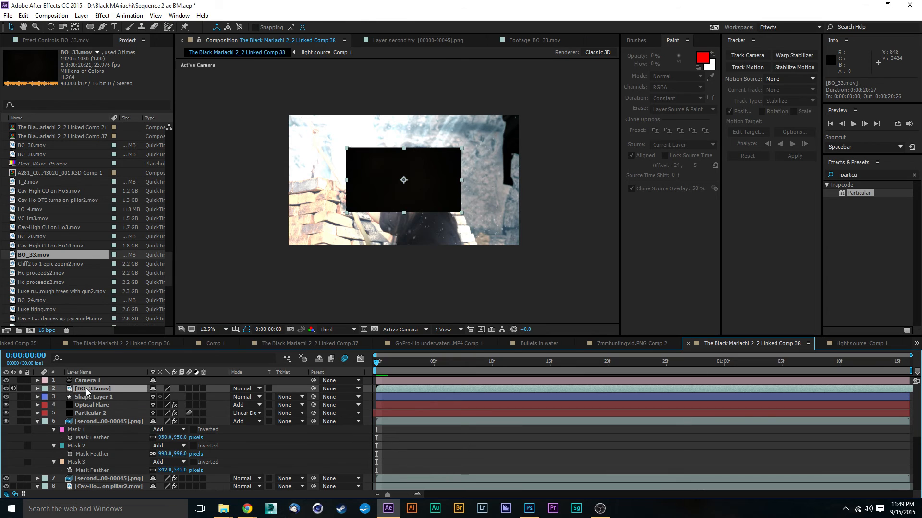
key("Delete")
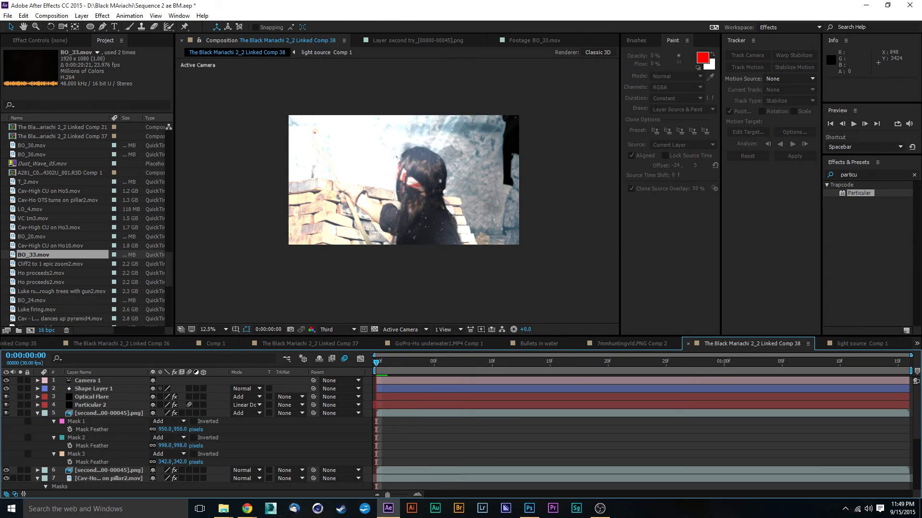
- Import FO_1.mp4 from the Tutorial Grid Light Leaks 4k folder on drive H into the project
mouse_move(222, 516)
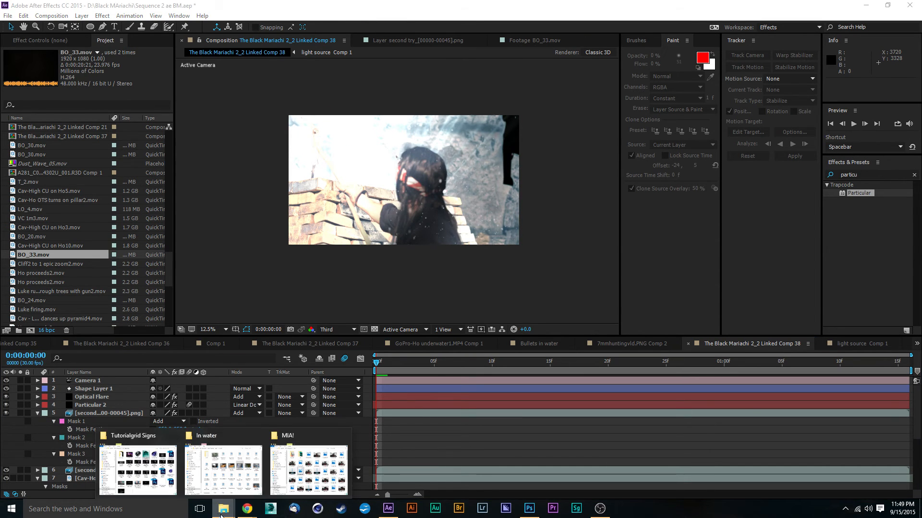
left_click(114, 454)
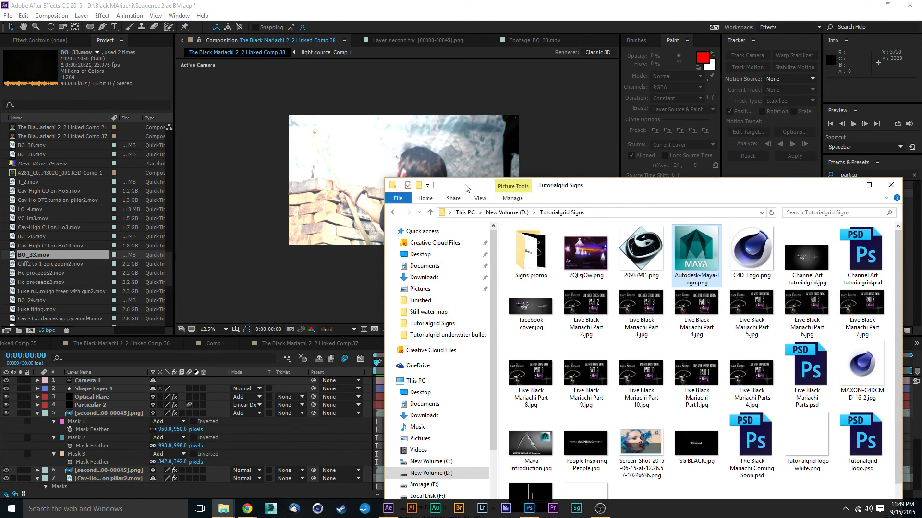
left_click_drag(465, 188, 921, 189)
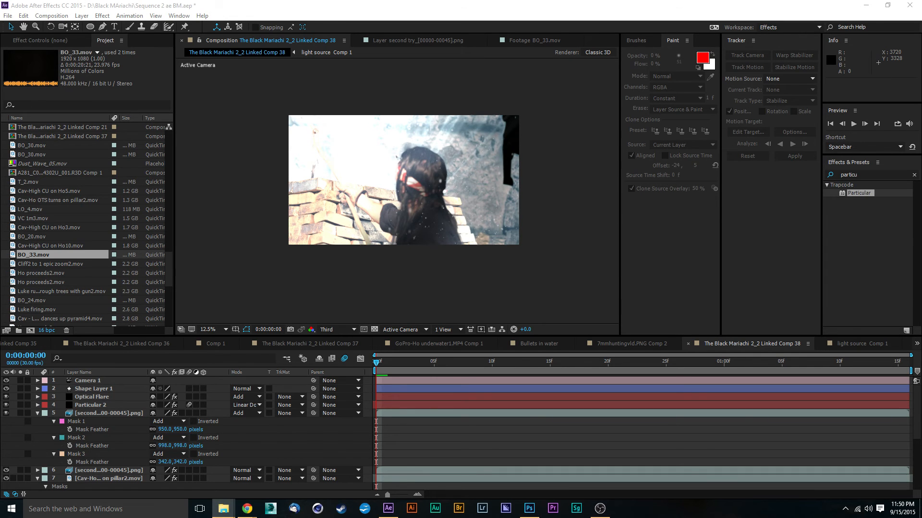
left_click_drag(185, 304, 42, 259)
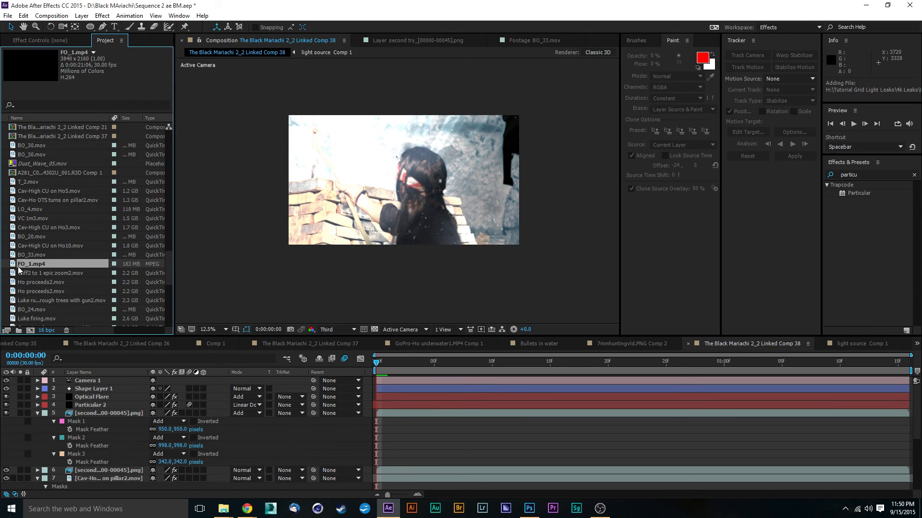
- Preview FO_1.mp4 in the footage viewer from 0:06:34:20 and inspect its light leak at 0:06:35:12
double_click(32, 264)
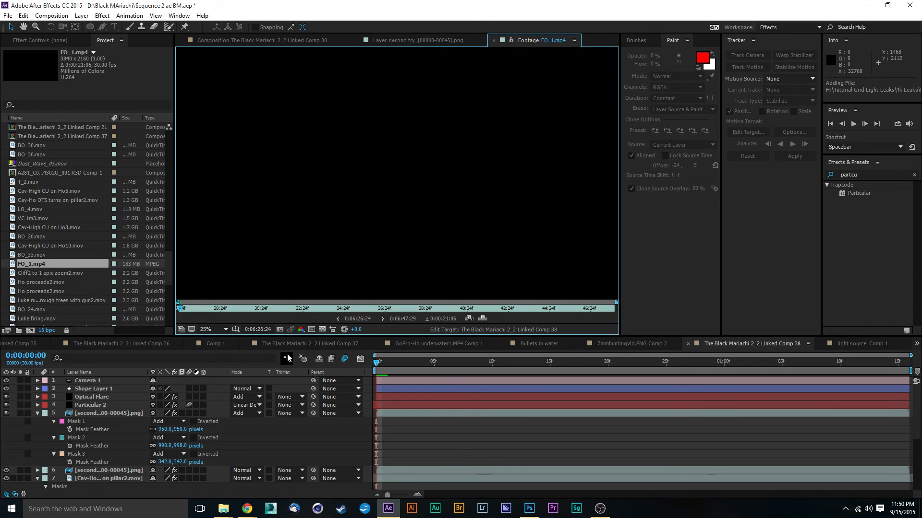
key("space")
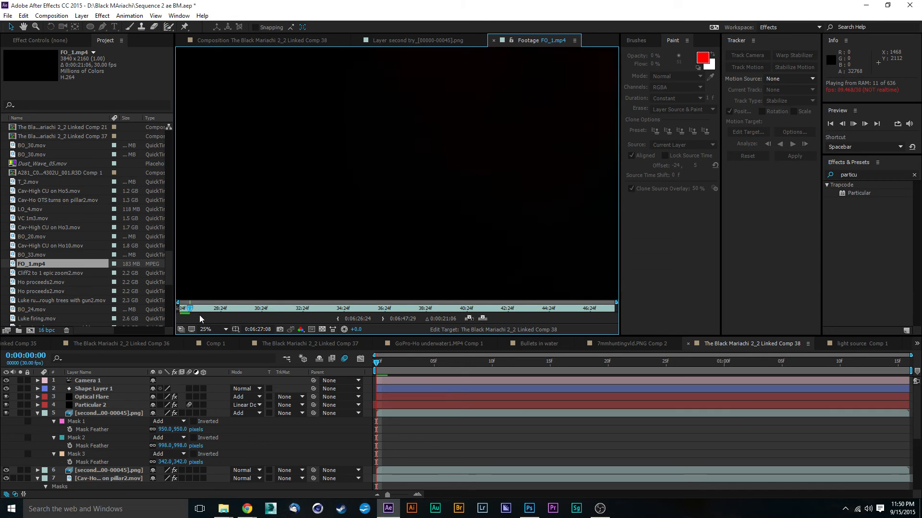
left_click_drag(200, 310, 341, 305)
scroll(338, 218, "down", 1)
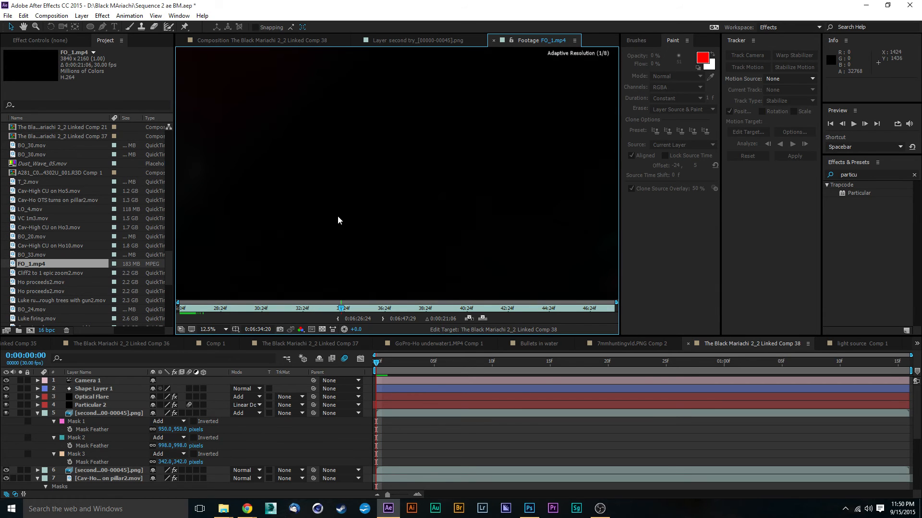
key("space")
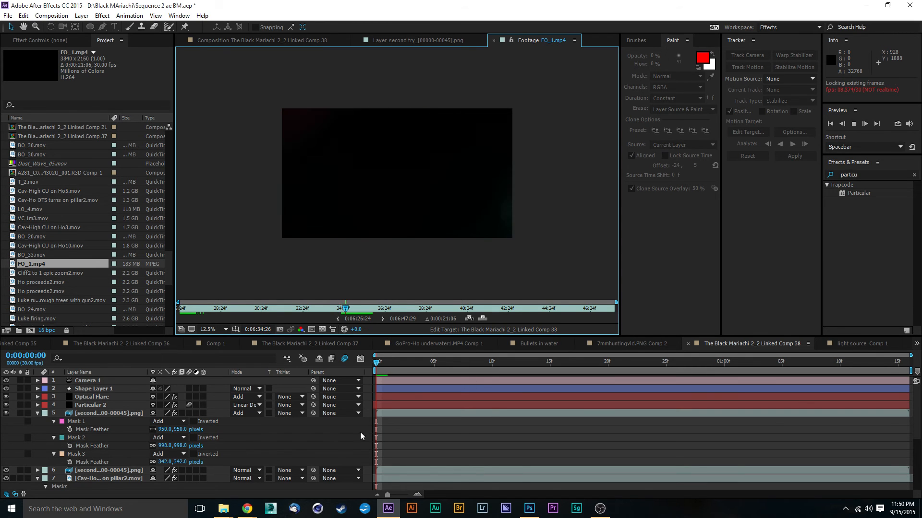
left_click(356, 309)
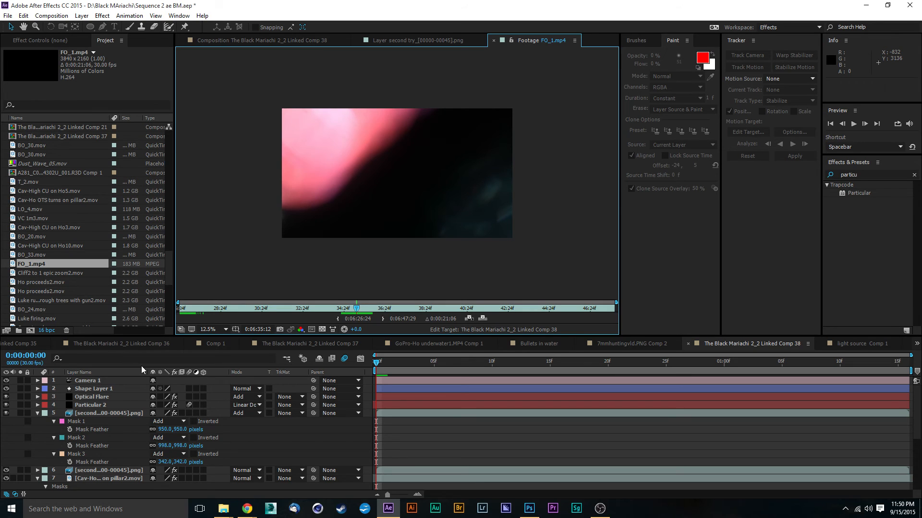
- Add FO_1.mp4 to the composition directly below Camera 1 and set its blending mode to Screen
left_click_drag(37, 261, 102, 383)
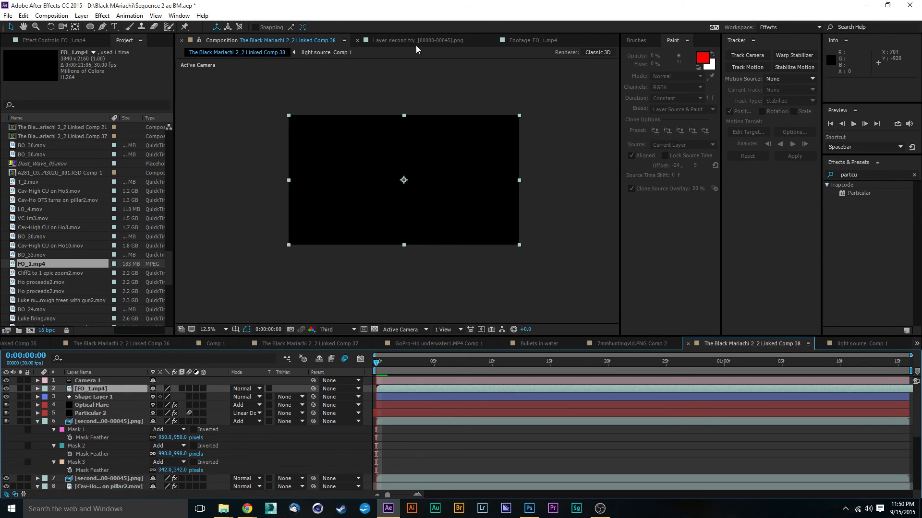
left_click(244, 389)
left_click(259, 388)
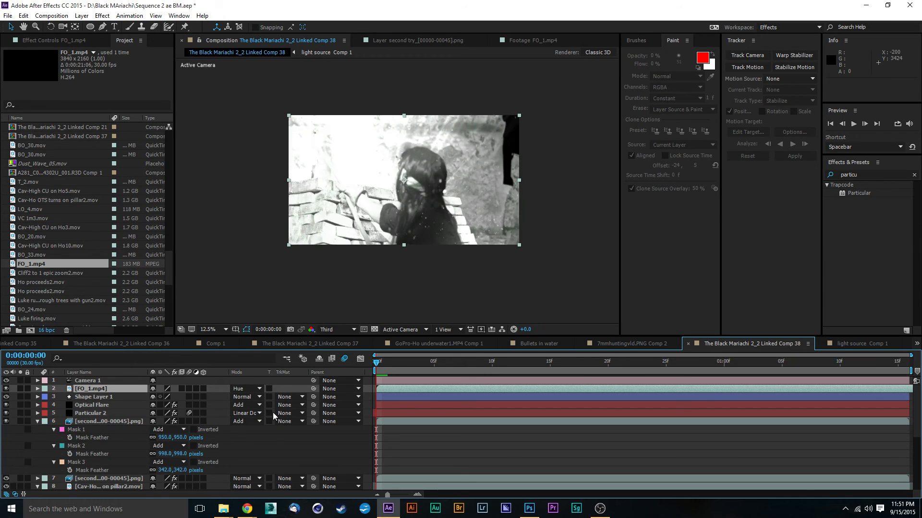
left_click(249, 389)
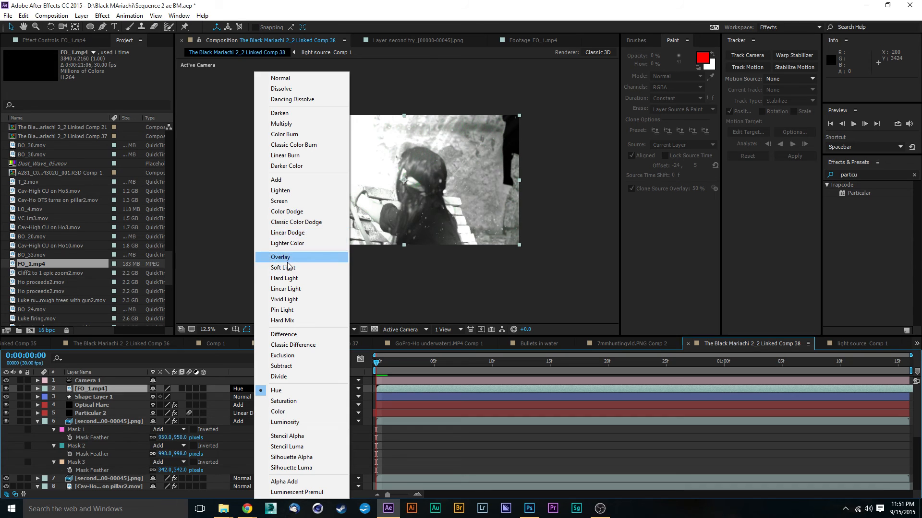
left_click(296, 201)
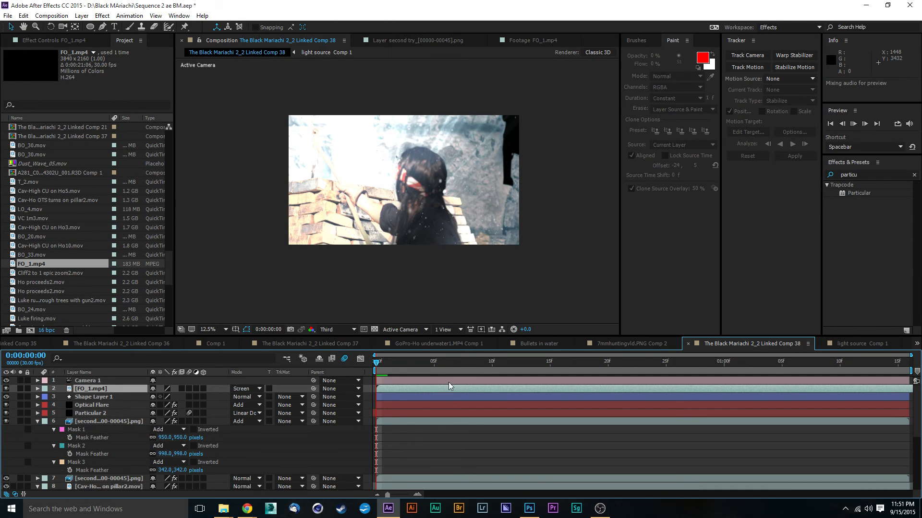
- Slide the FO_1.mp4 layer earlier in time so it starts at -0:00:01:16, checking the light leak with a playback preview
left_click(388, 365)
left_click_drag(389, 368, 364, 367)
left_click_drag(414, 398, 364, 396)
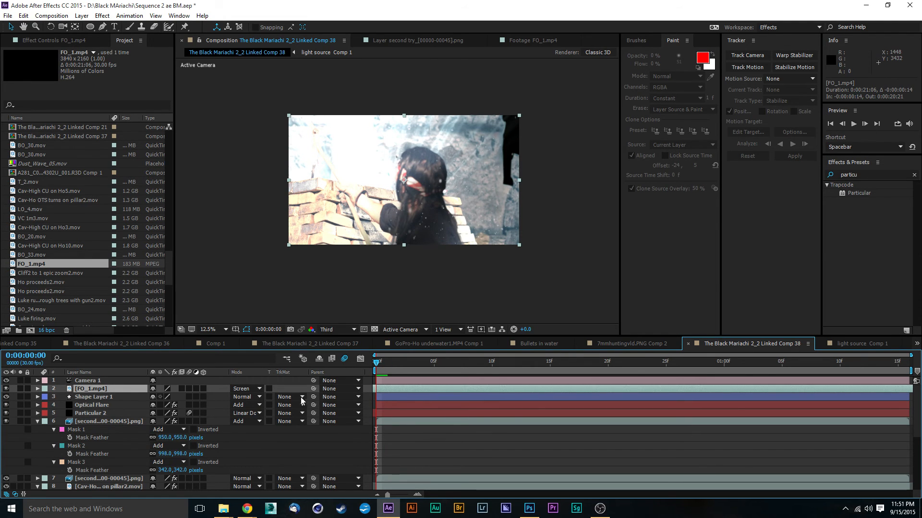
left_click_drag(531, 390, 264, 430)
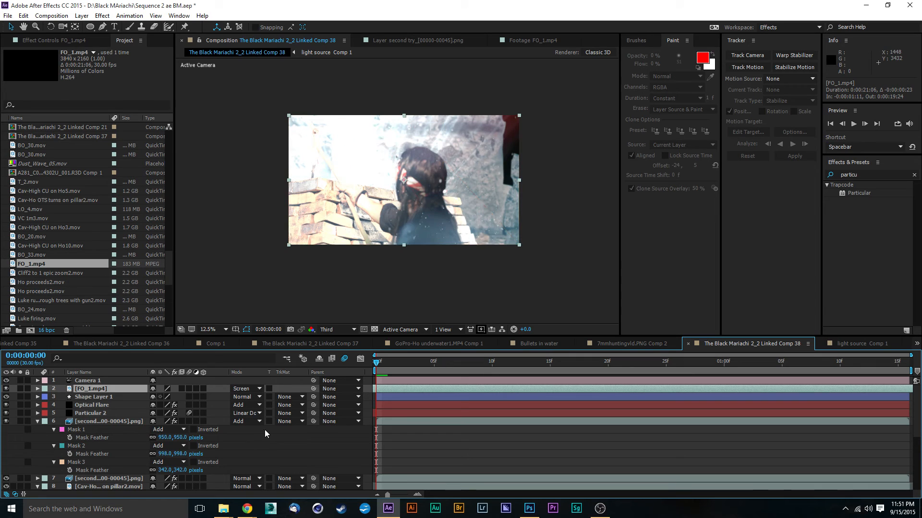
key("space")
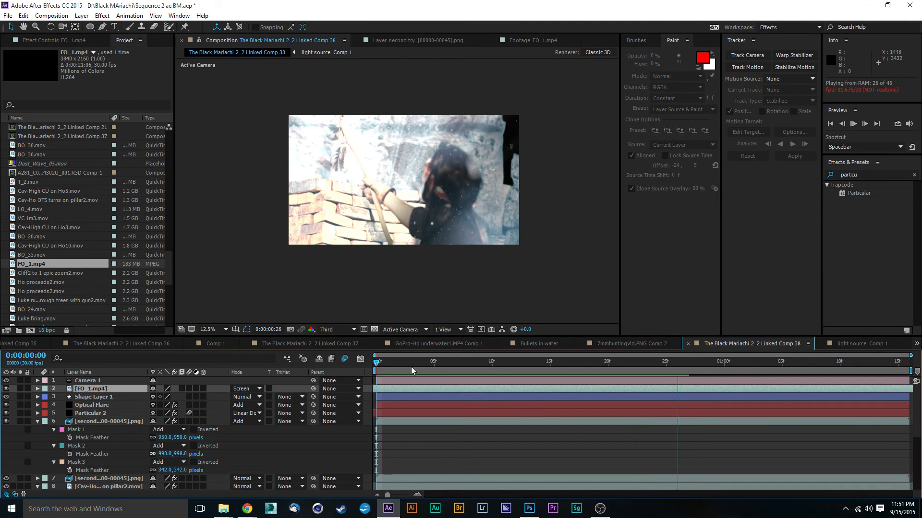
key("space")
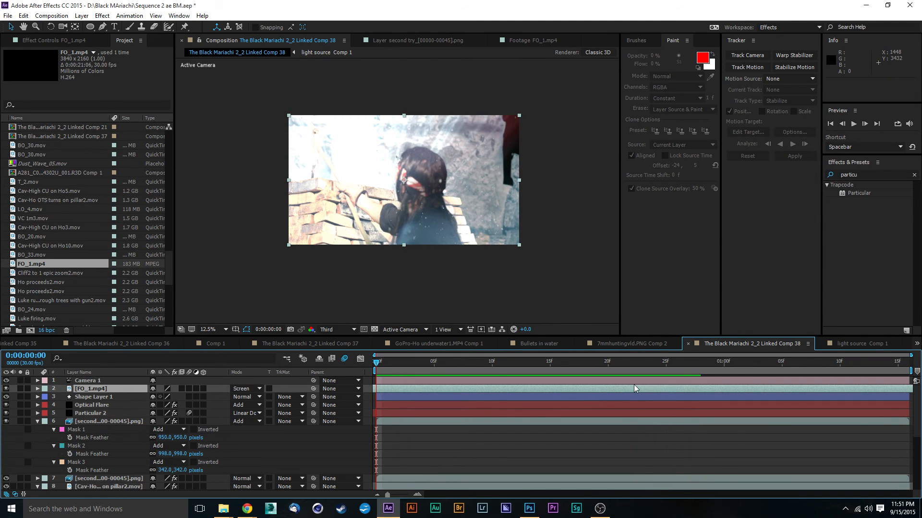
left_click_drag(652, 387, 502, 386)
- Try the Add and Linear Dodge blending modes on the FO_1.mp4 layer
left_click(240, 389)
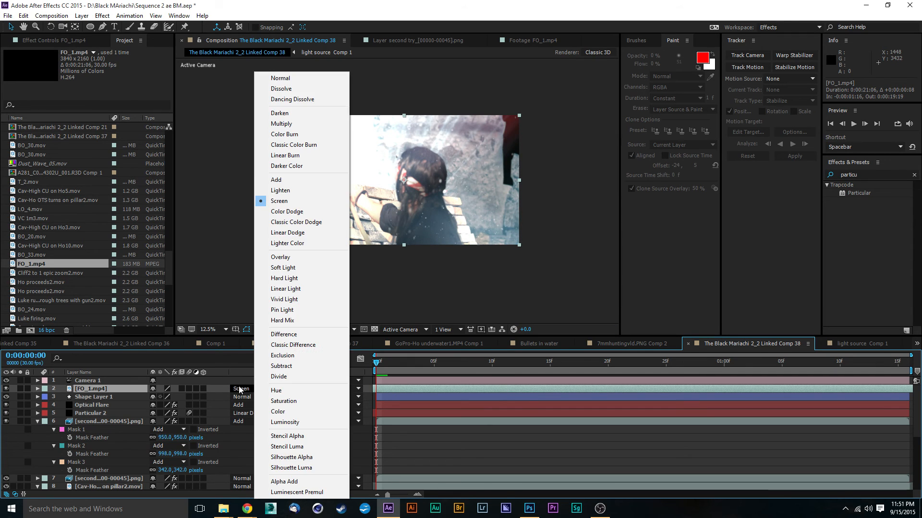
left_click(296, 179)
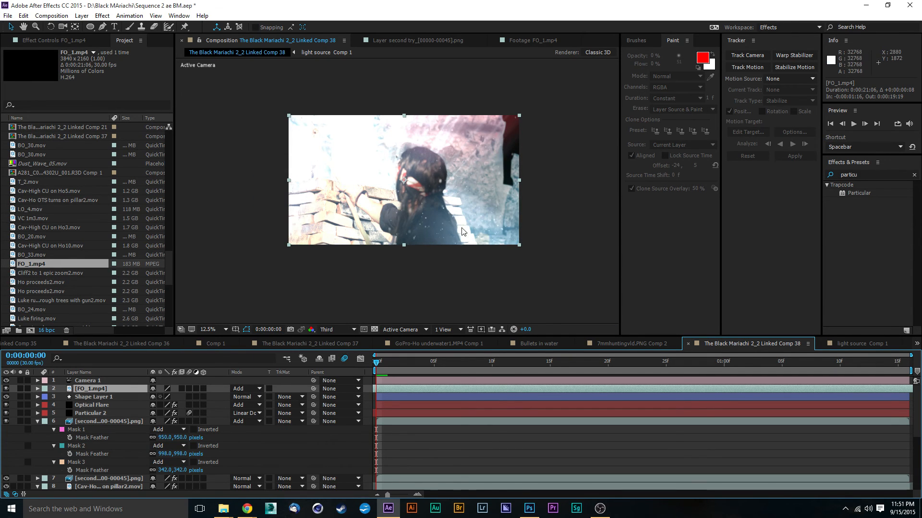
left_click(238, 389)
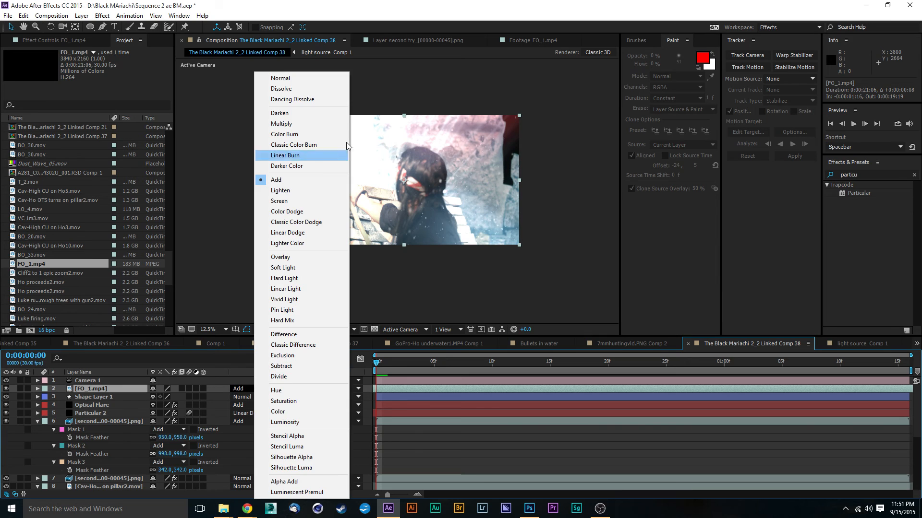
left_click(290, 232)
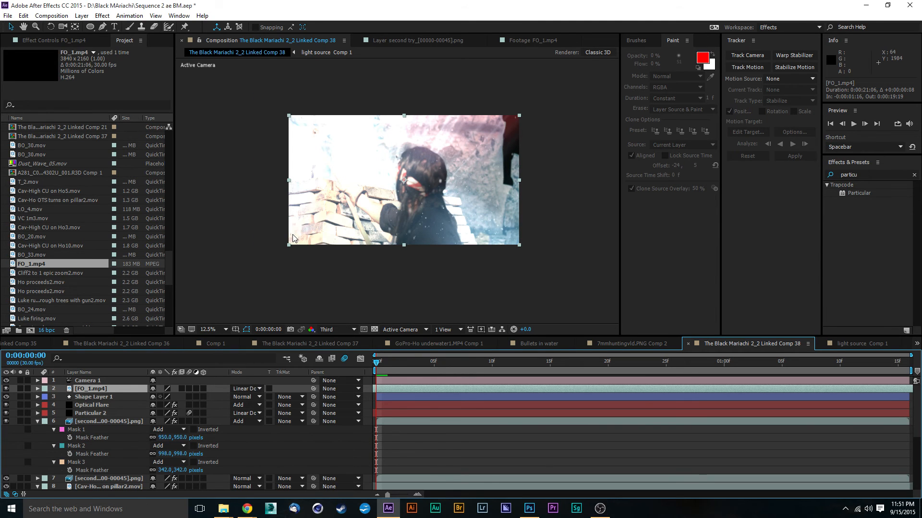
left_click(242, 389)
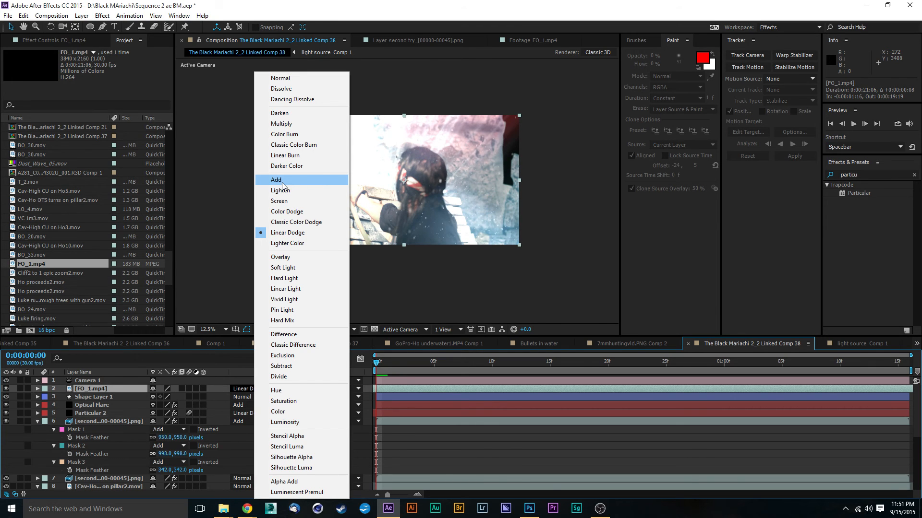
left_click(393, 289)
- Set the FO_1.mp4 layer's blending mode to Normal and slide it earlier to start at -0:00:02:12
left_click(250, 389)
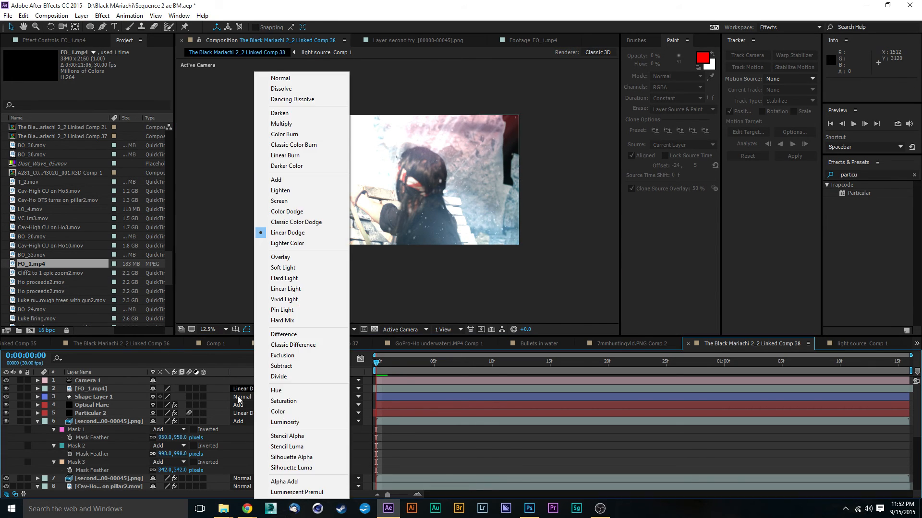
left_click(288, 78)
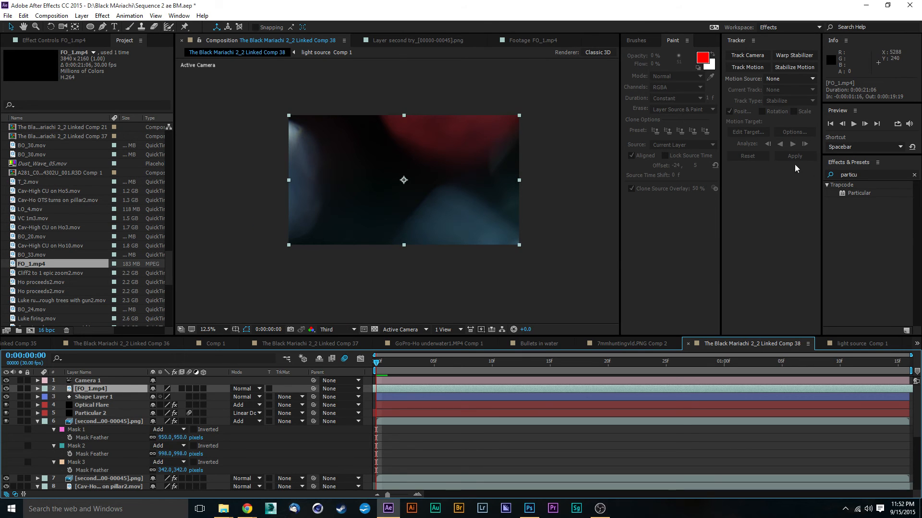
left_click_drag(537, 390, 240, 442)
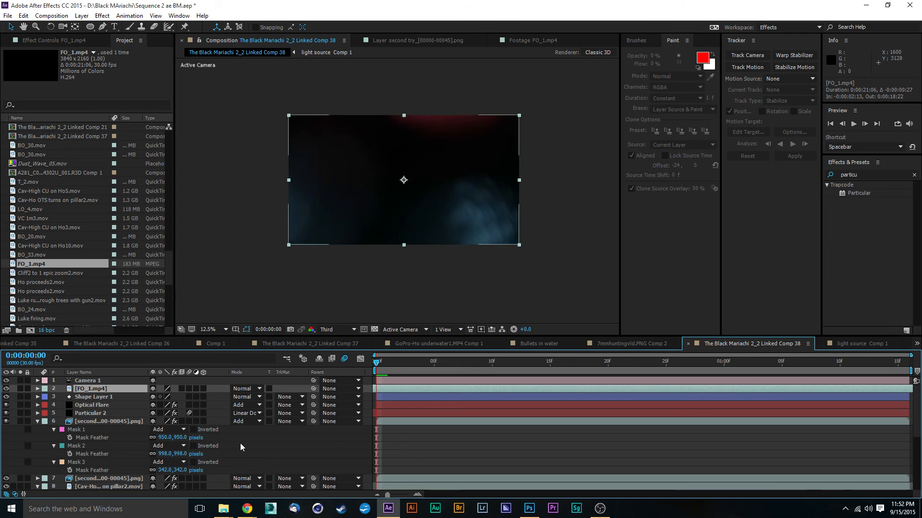
left_click_drag(387, 390, 398, 388)
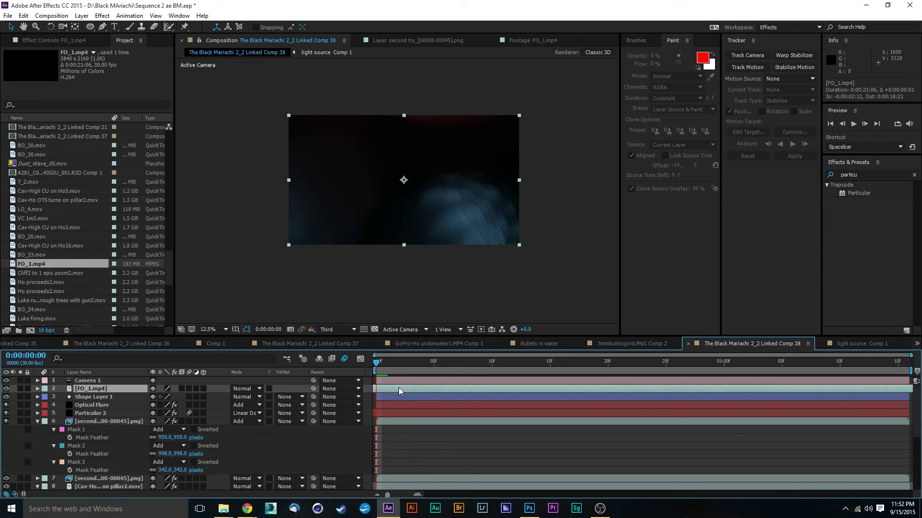
- Apply the UnMult effect to the FO_1.mp4 layer and check the light leak with a playback preview
left_click(866, 173)
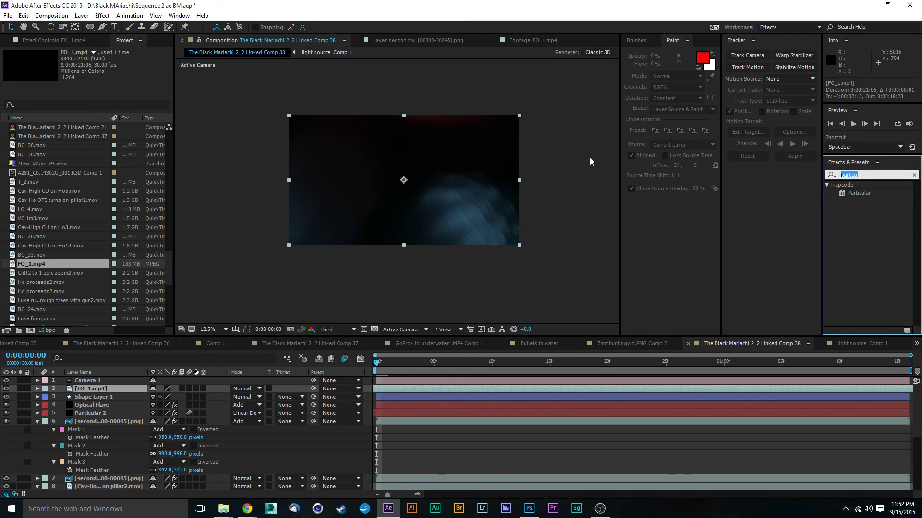
type("unm")
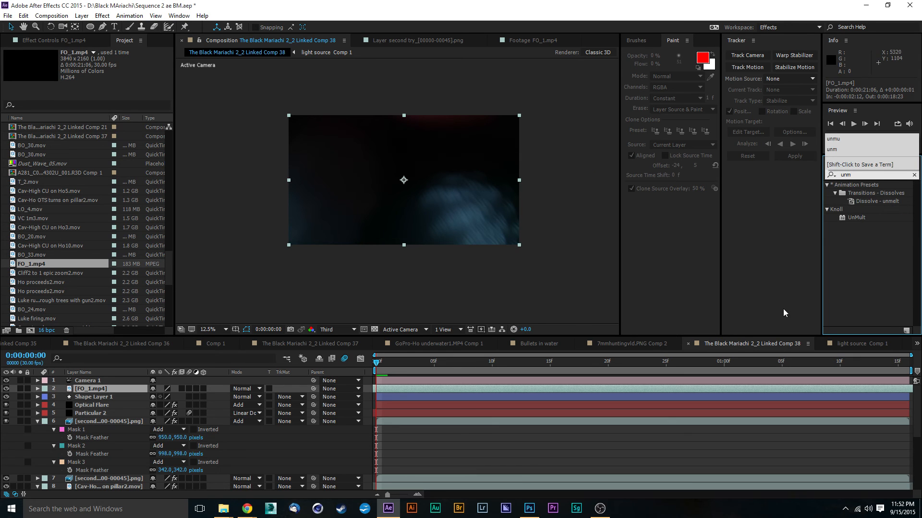
left_click_drag(857, 217, 114, 388)
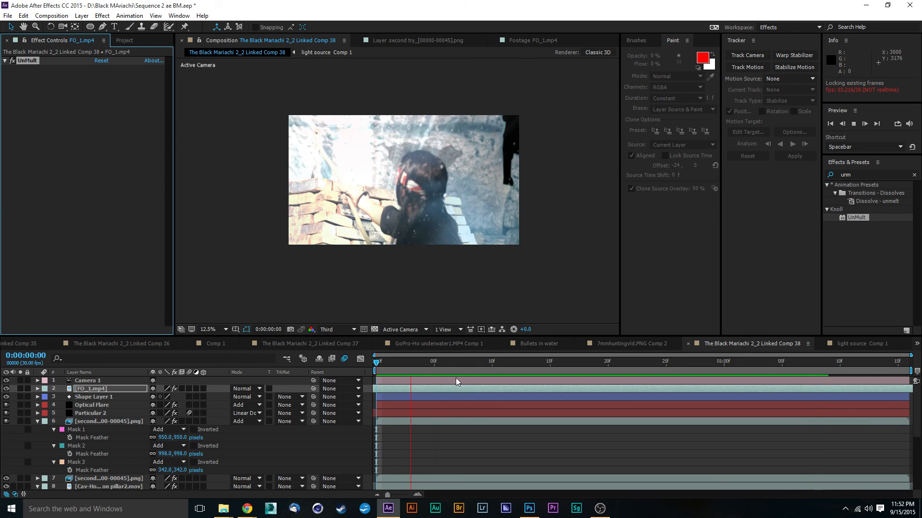
key("space")
key("Home")
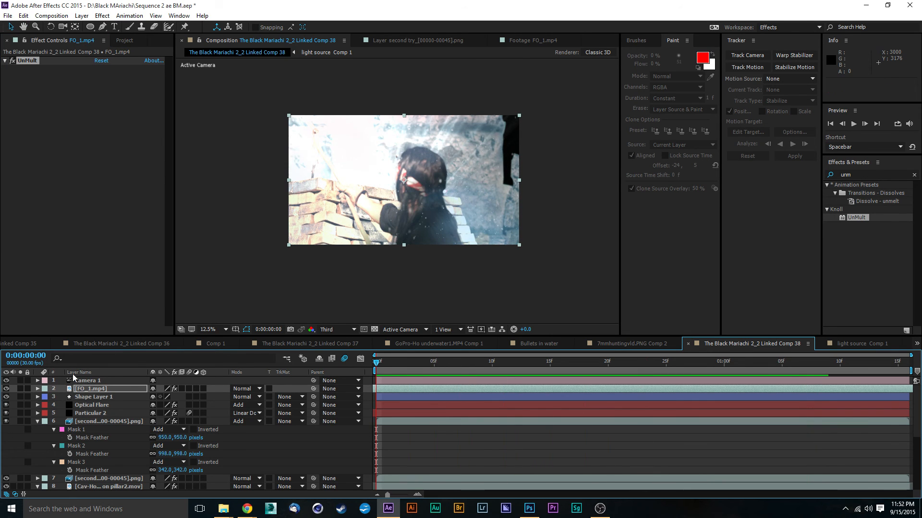
- Turn off UnMult on FO_1.mp4, check the raw footage, and slide the layer later to start at -0:00:01:16
left_click(12, 61)
left_click_drag(379, 364, 882, 368)
key("Home")
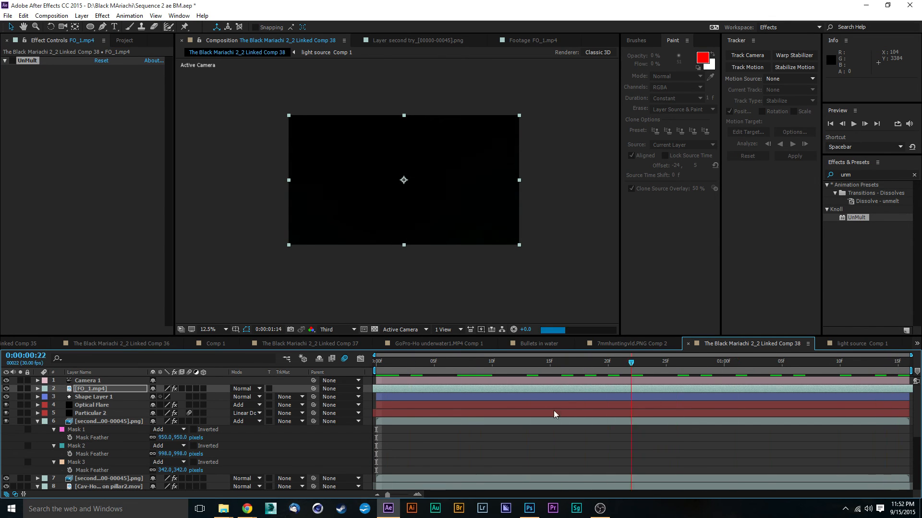
left_click_drag(401, 391, 707, 389)
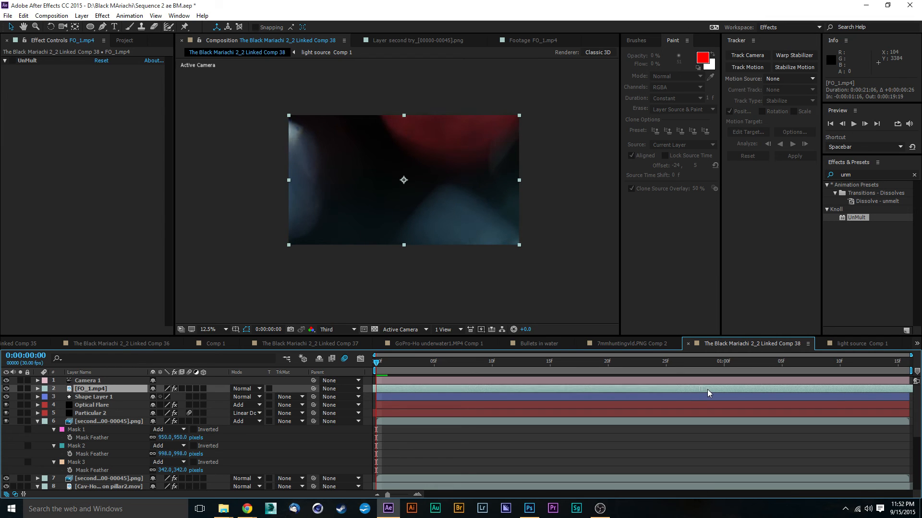
- Re-enable UnMult on the FO_1.mp4 layer, preview the retimed light leak, and save the project
left_click(15, 60)
key("space")
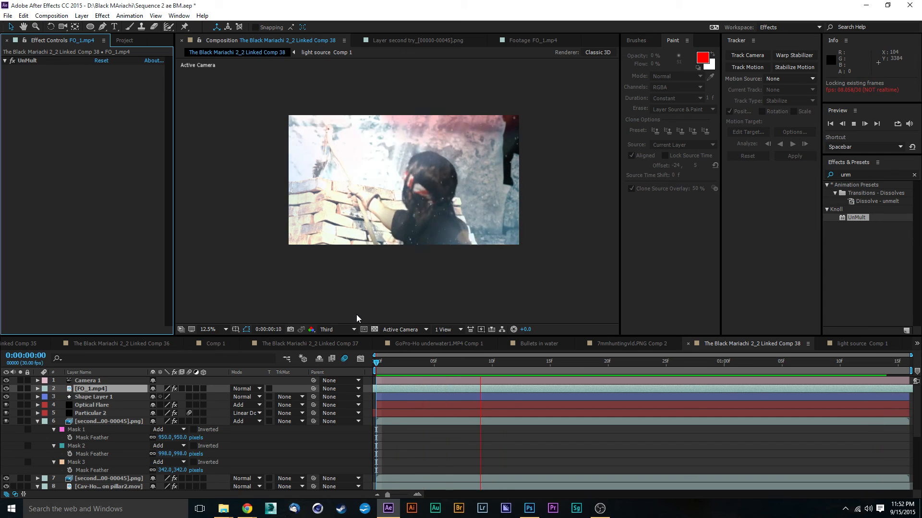
key("ctrl+s")
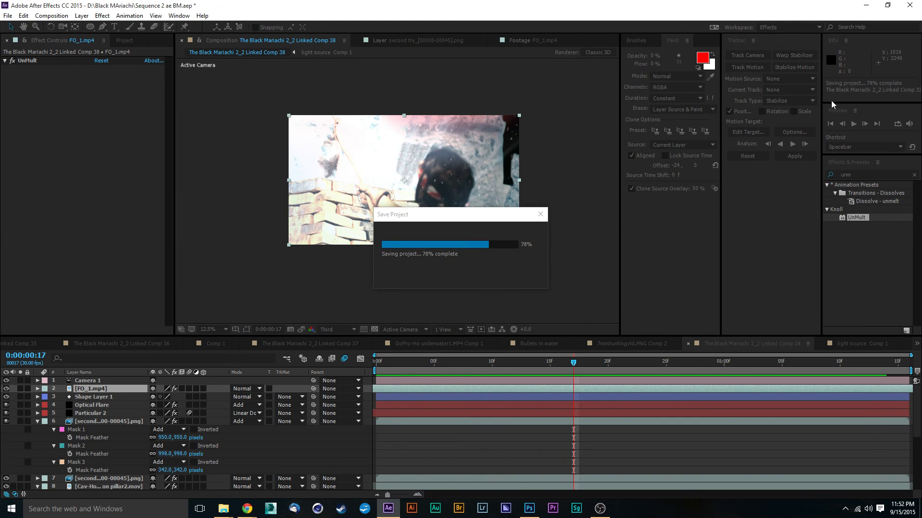
- Add the stockyard-gully-cave-cervantes1.JPG image directly below the masked pillar2.mov layer and move it to position 3024, 592
left_click(124, 40)
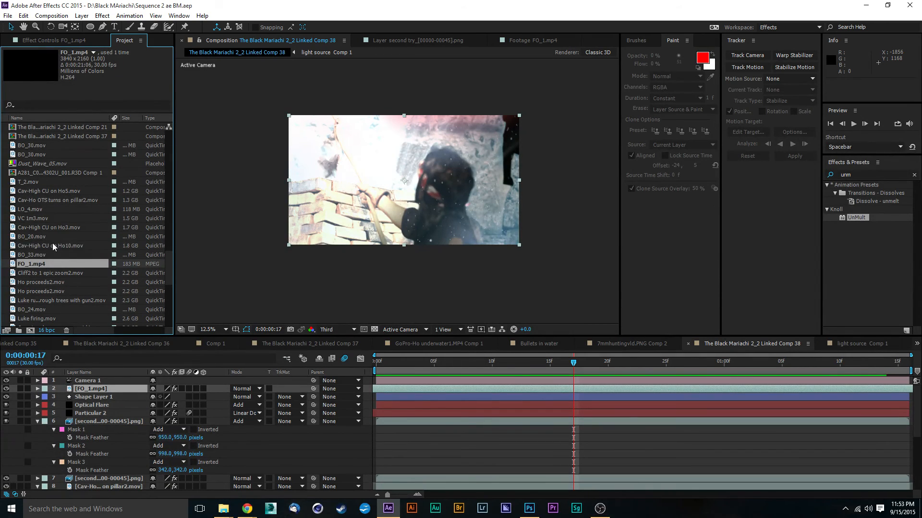
left_click(94, 245)
scroll(41, 171, "down", 3)
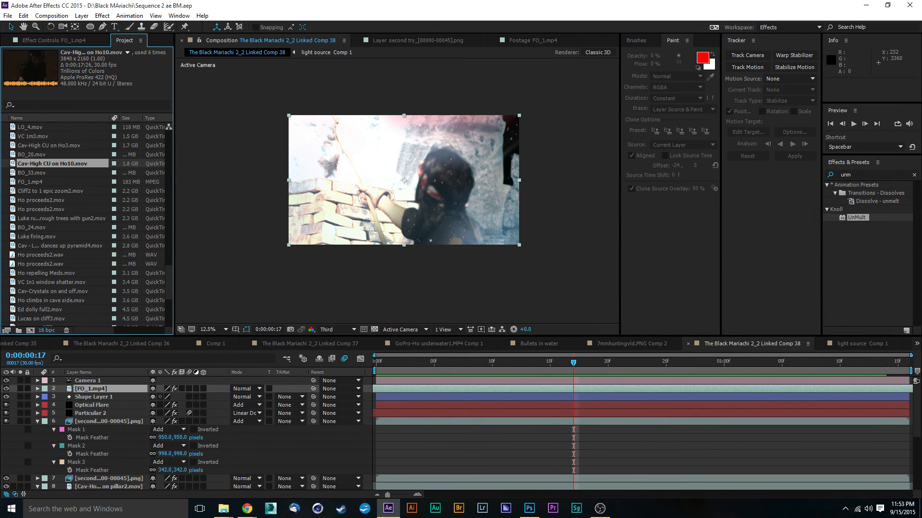
key("alt+Tab")
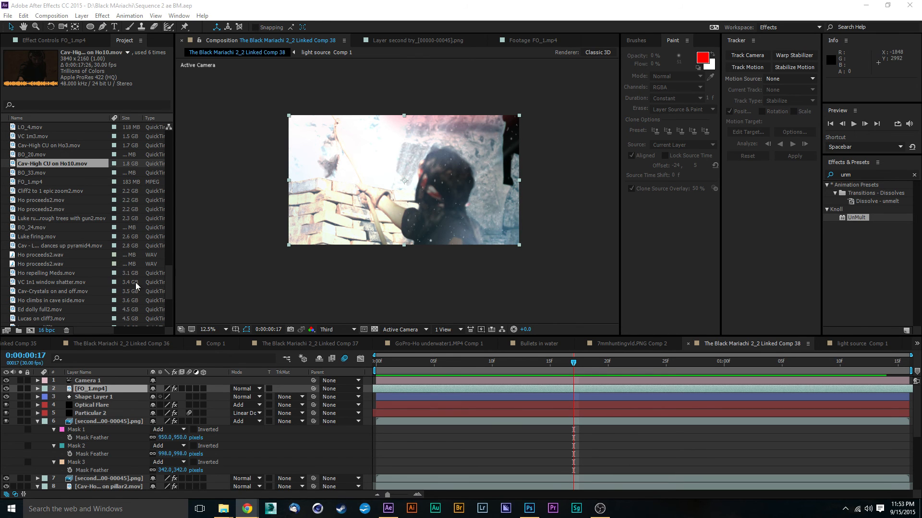
left_click_drag(171, 281, 166, 141)
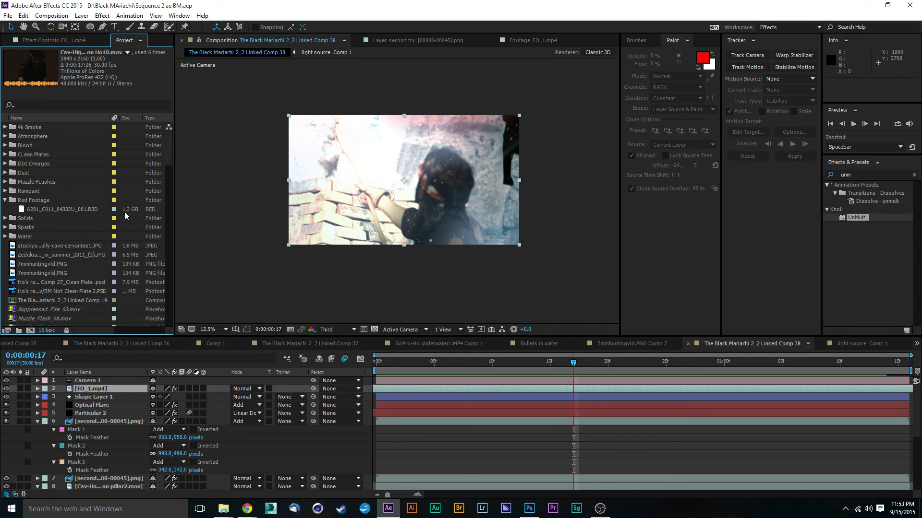
scroll(83, 244, "down", 1)
left_click(53, 217)
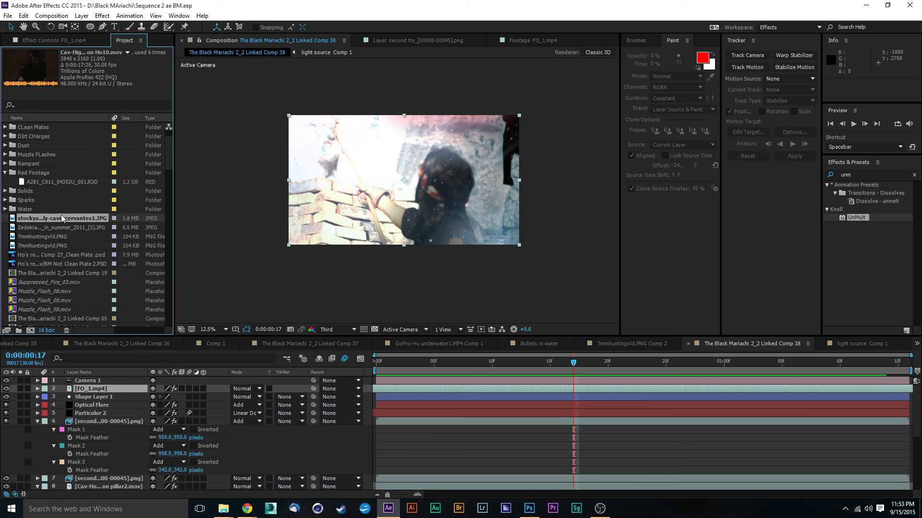
left_click_drag(14, 220, 119, 487)
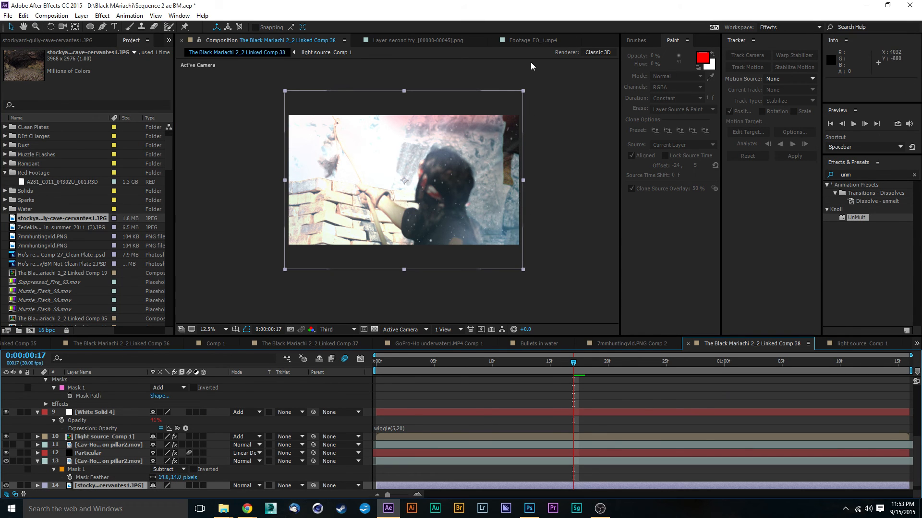
left_click_drag(499, 103, 566, 76)
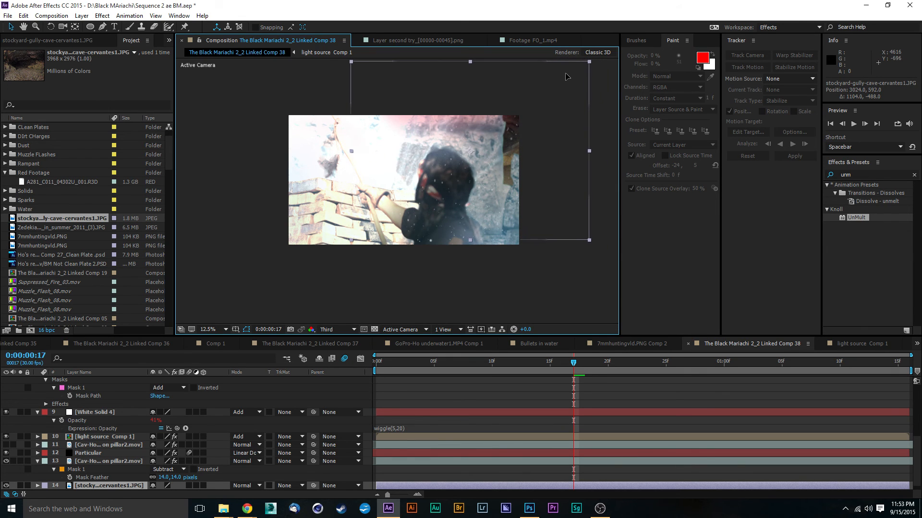
- Apply the Curves effect to the stockyard-gully-cave-cervantes1.JPG layer
left_click(861, 175)
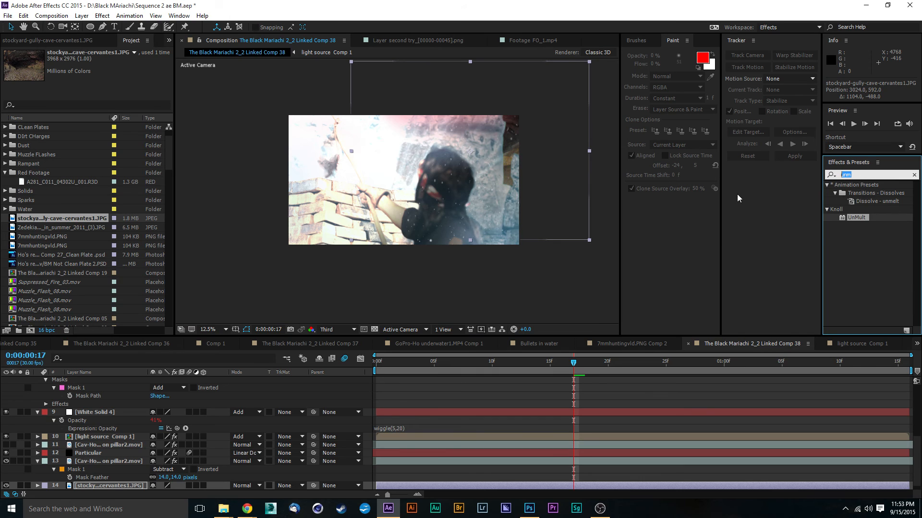
type("curv")
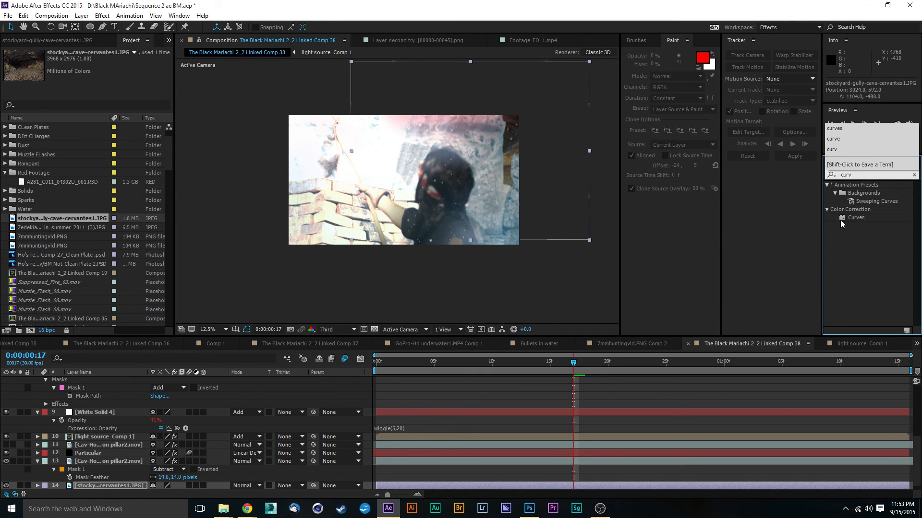
left_click_drag(843, 220, 110, 480)
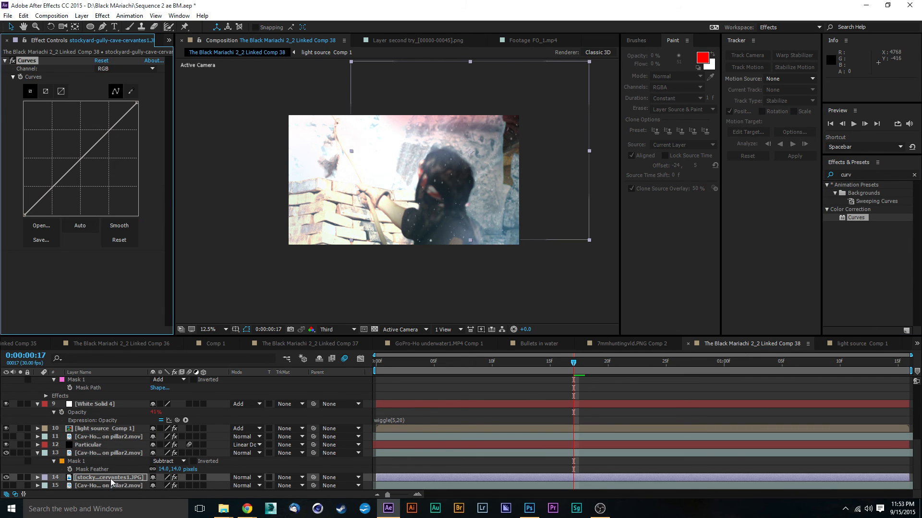
- Raise the midtones of the blue curve and lower the midtones of the red curve on the cave image
left_click(107, 69)
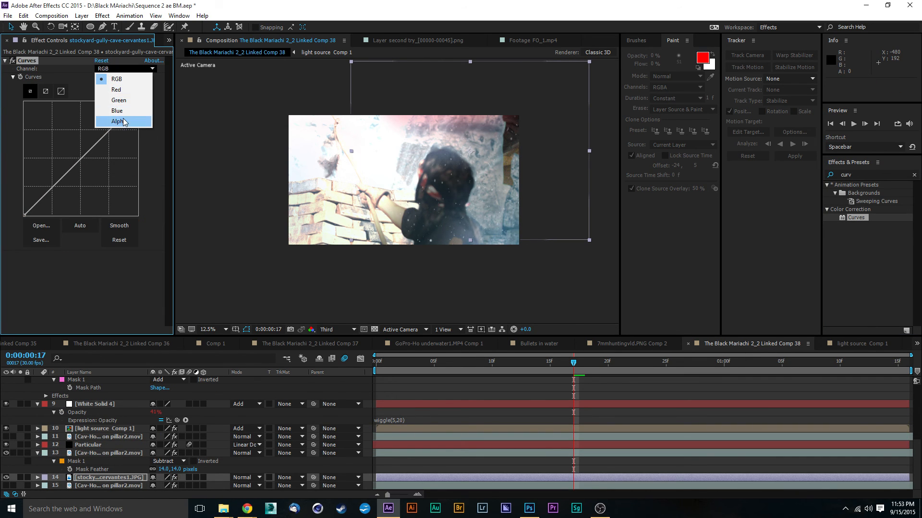
left_click(121, 113)
left_click(80, 159)
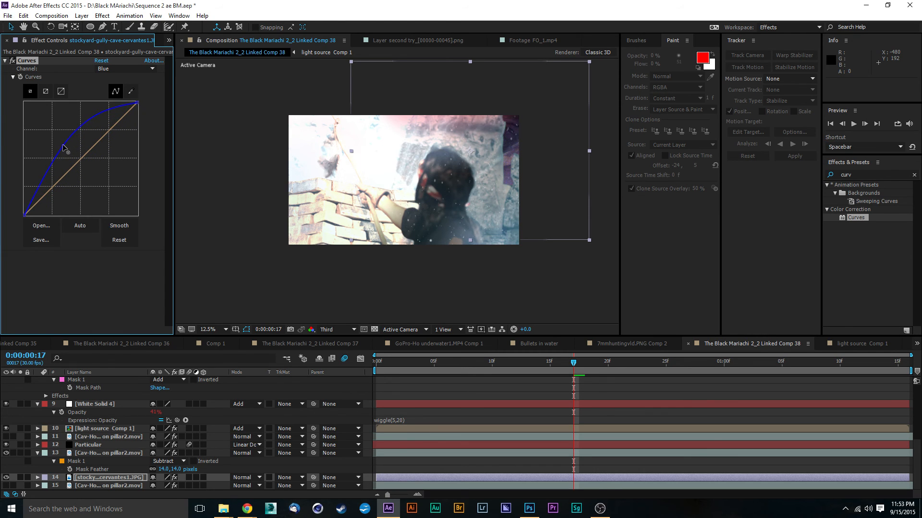
left_click(106, 69)
left_click(115, 90)
left_click_drag(82, 160, 93, 168)
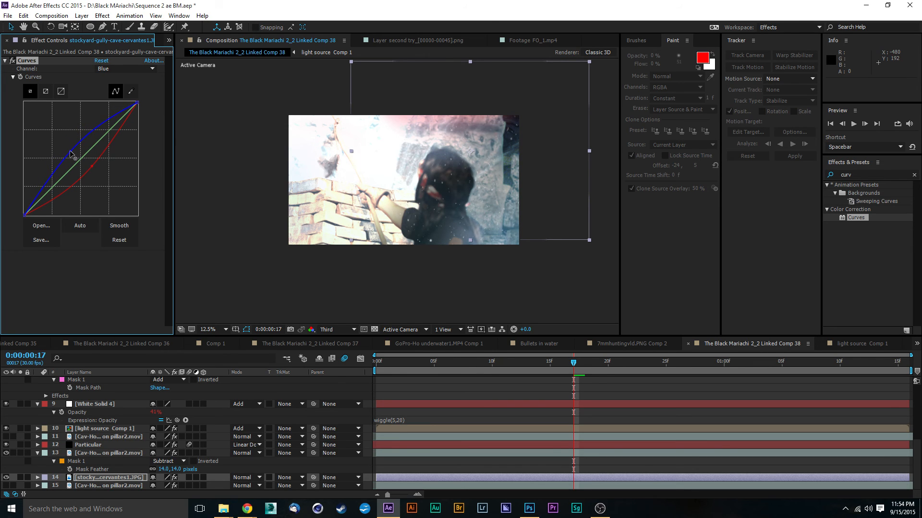
left_click(864, 174)
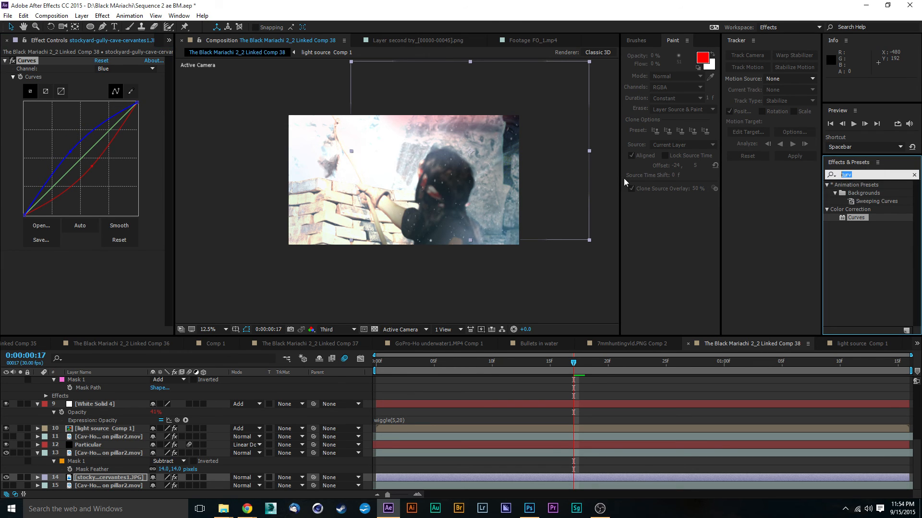
type("expos")
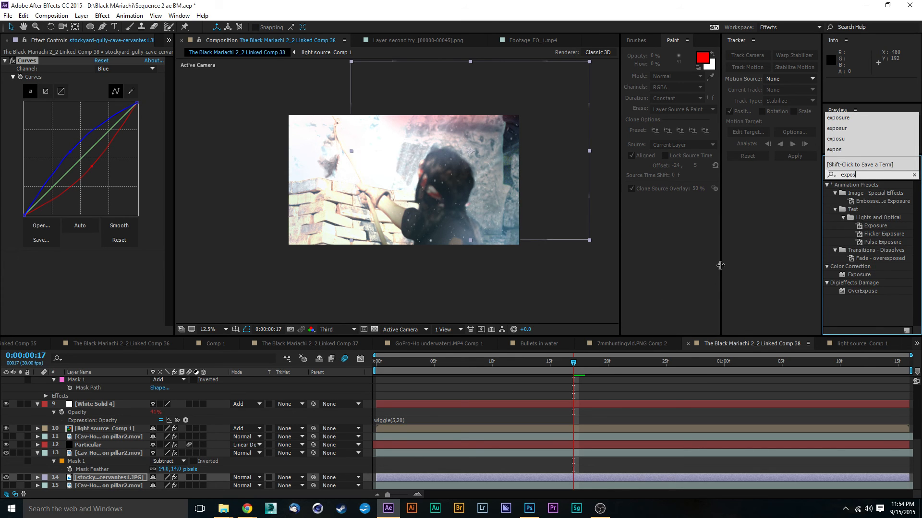
left_click(746, 224)
- Lift the midtones of the cave image's RGB curve, raise its green curve slightly, and fine-tune its blue curve
left_click(138, 72)
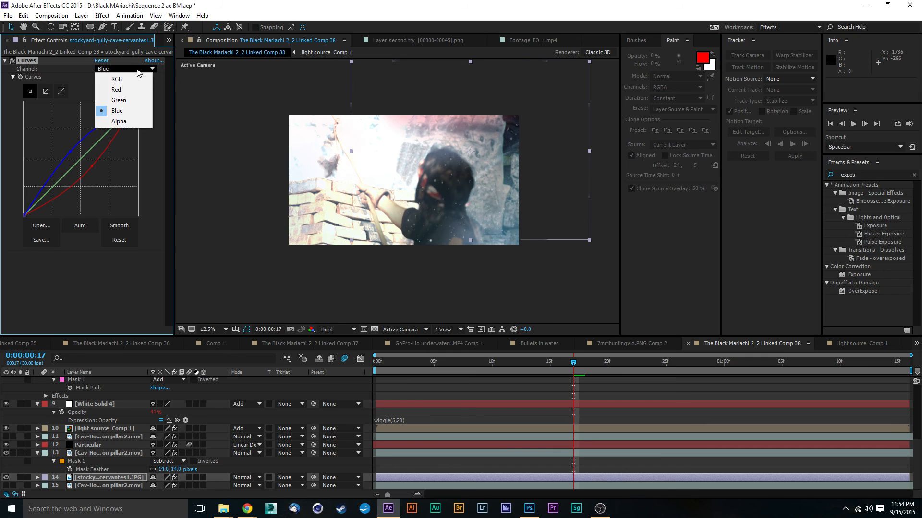
left_click(117, 74)
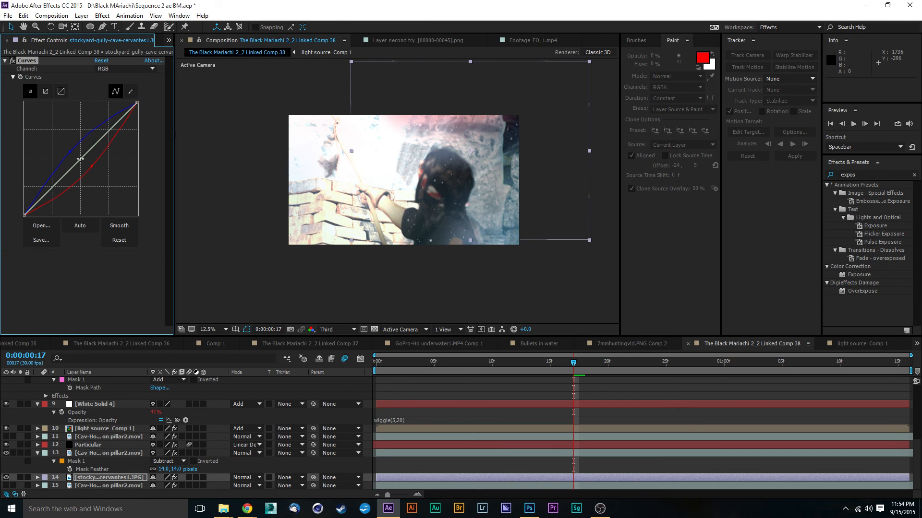
mouse_move(80, 159)
left_mouse_down()
mouse_move(66, 142)
mouse_move(73, 149)
left_mouse_up()
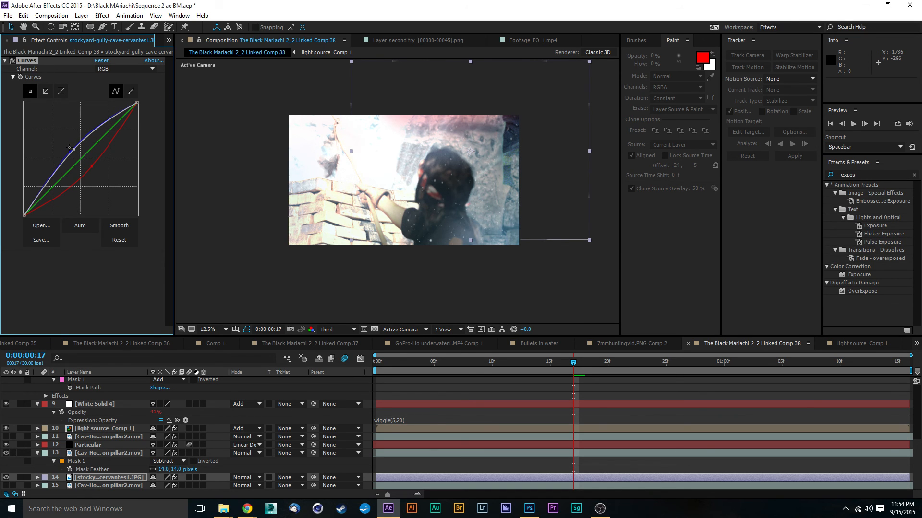
left_click(80, 159)
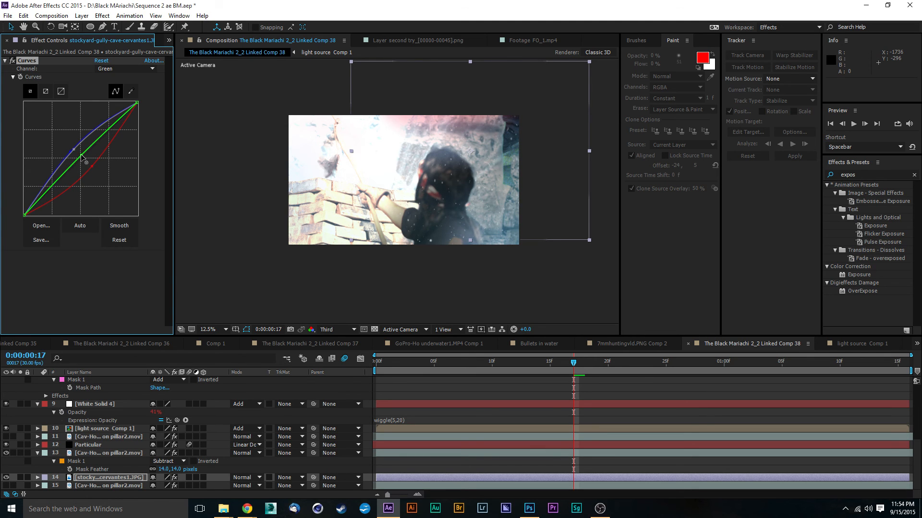
left_click(82, 157)
left_click_drag(72, 150, 73, 153)
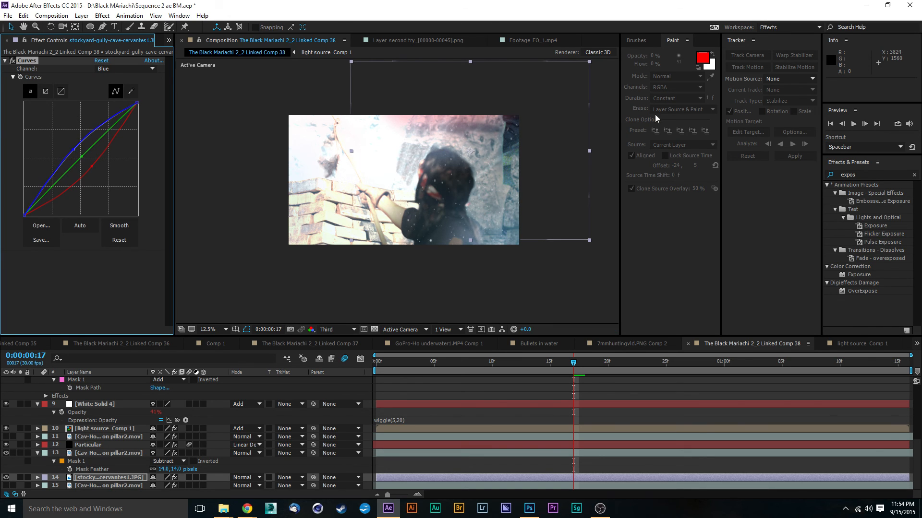
- Apply Hue/Saturation to the cave image layer and set its Master Saturation to -36
key("ctrl+5")
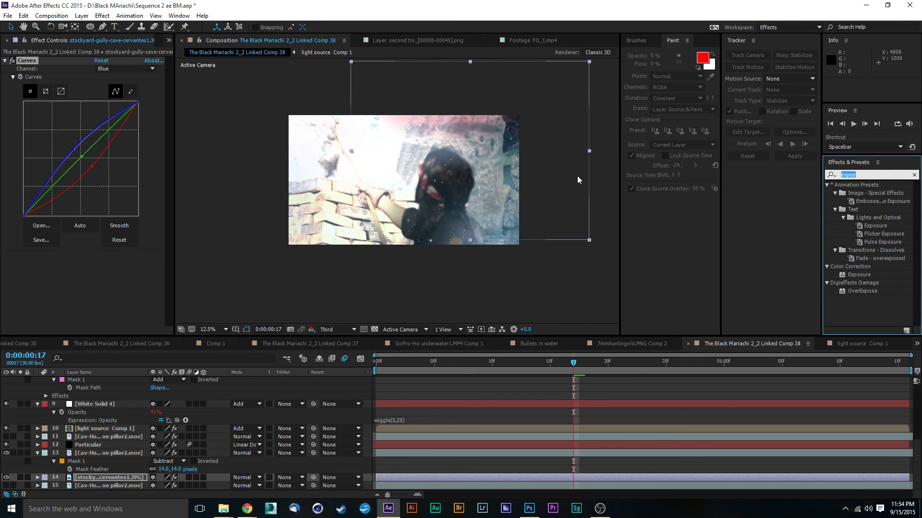
type("sat")
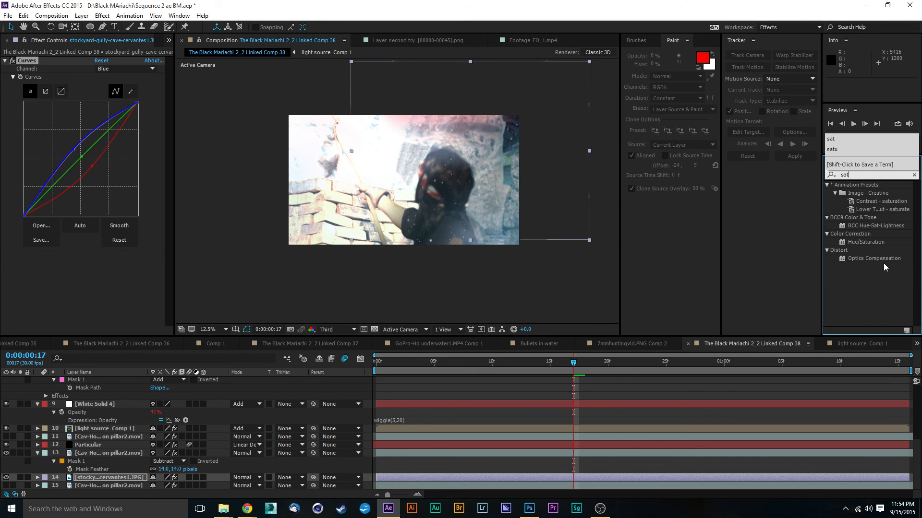
left_click_drag(862, 242, 103, 480)
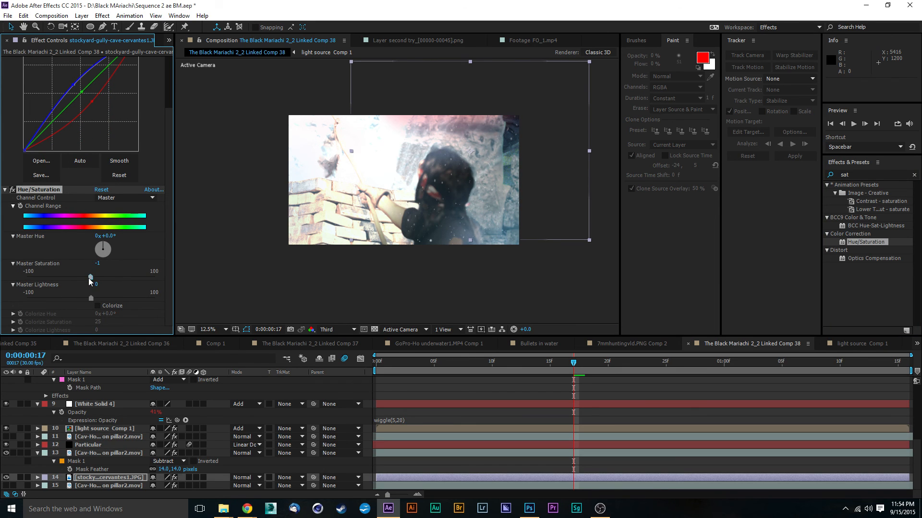
left_click_drag(89, 278, 69, 278)
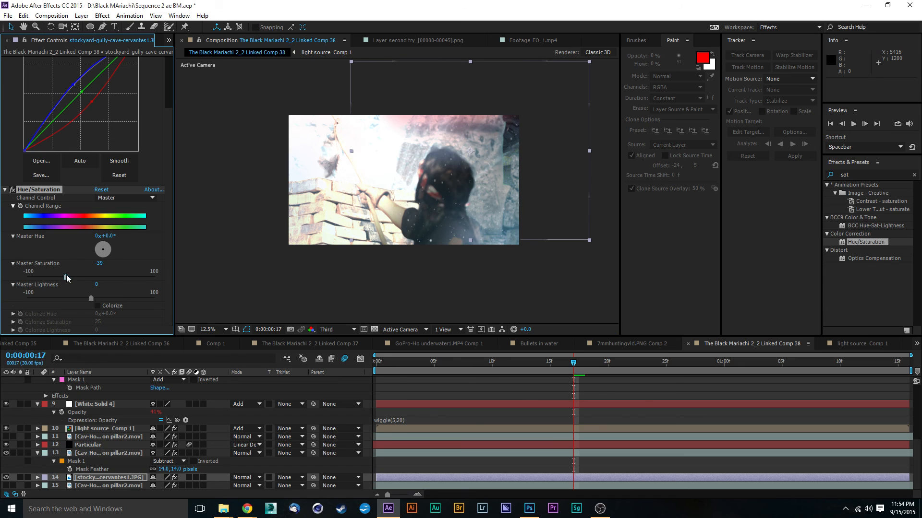
left_click(390, 287)
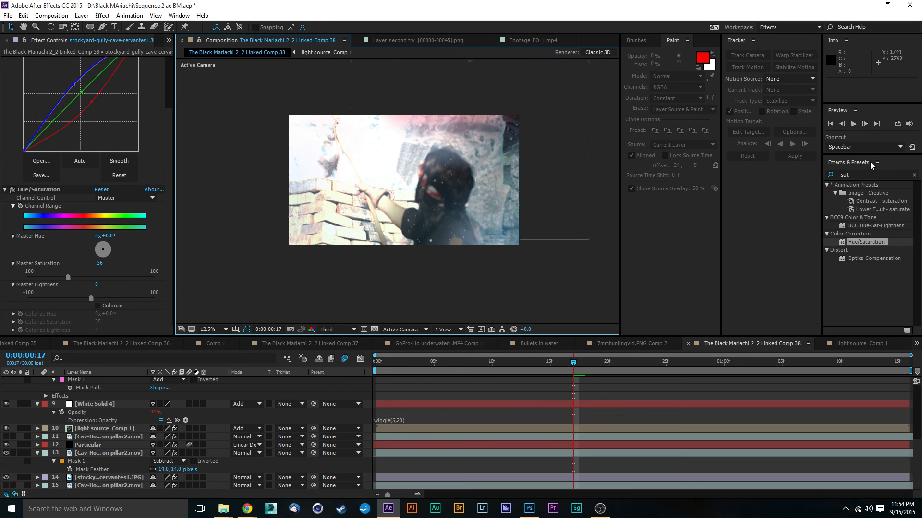
- Apply Gaussian Blur to the stockyard-gully-cave-cervantes1.JPG layer and adjust its Blurriness to soften the background
left_click(854, 173)
left_click_drag(859, 173, 797, 175)
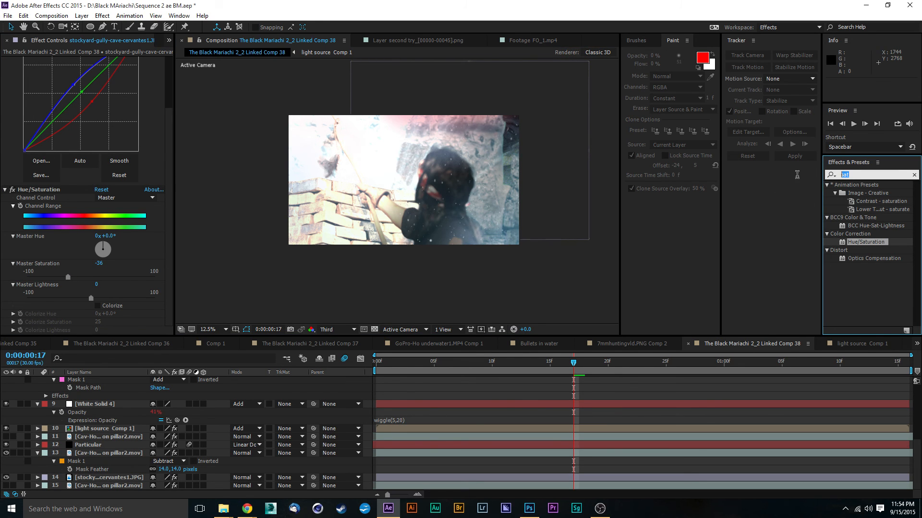
type("gau")
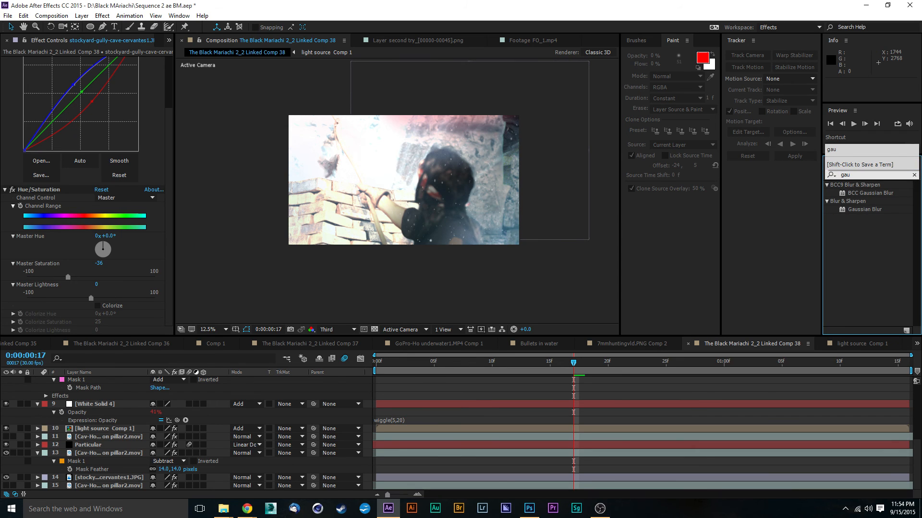
left_click_drag(847, 211, 84, 477)
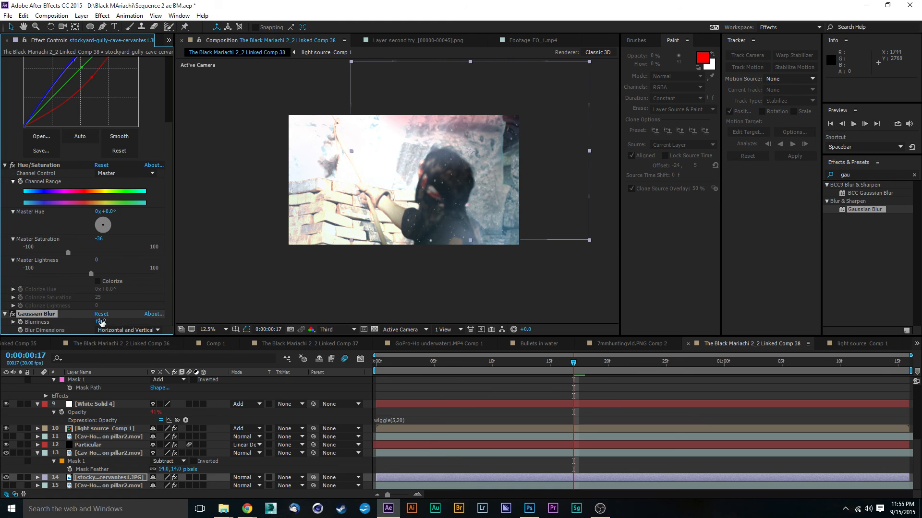
left_click_drag(100, 322, 129, 325)
left_click_drag(265, 321, 228, 326)
- Brighten the cave image by raising the midtones and shadows of its RGB curve
scroll(167, 148, "up", 3)
scroll(168, 148, "up", 2)
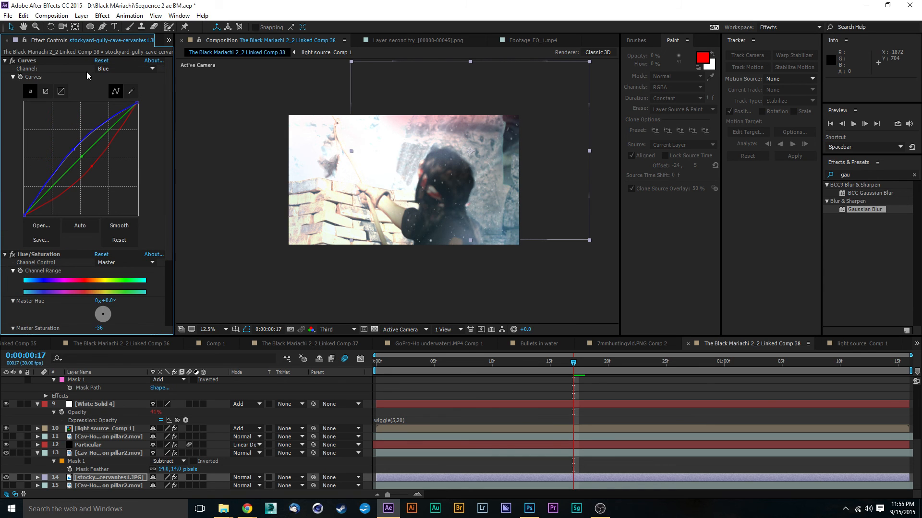
left_click(120, 70)
left_click(121, 79)
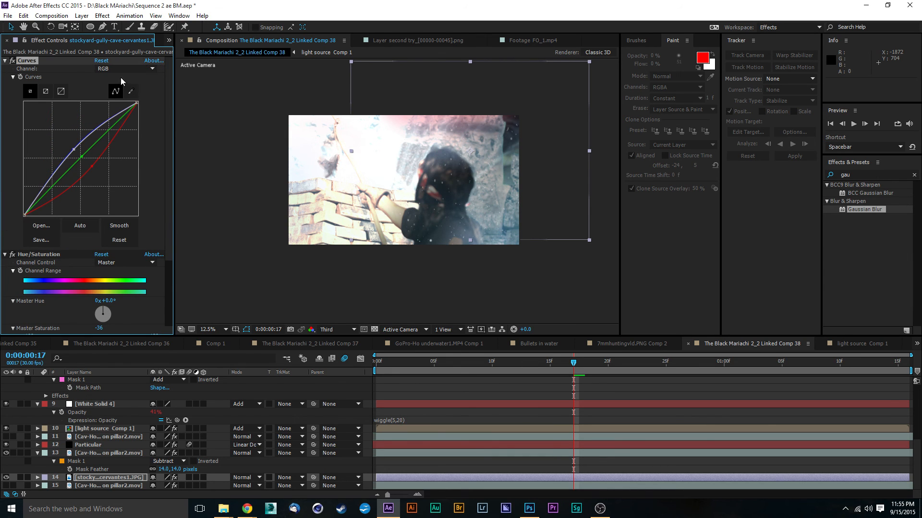
left_click_drag(72, 150, 66, 135)
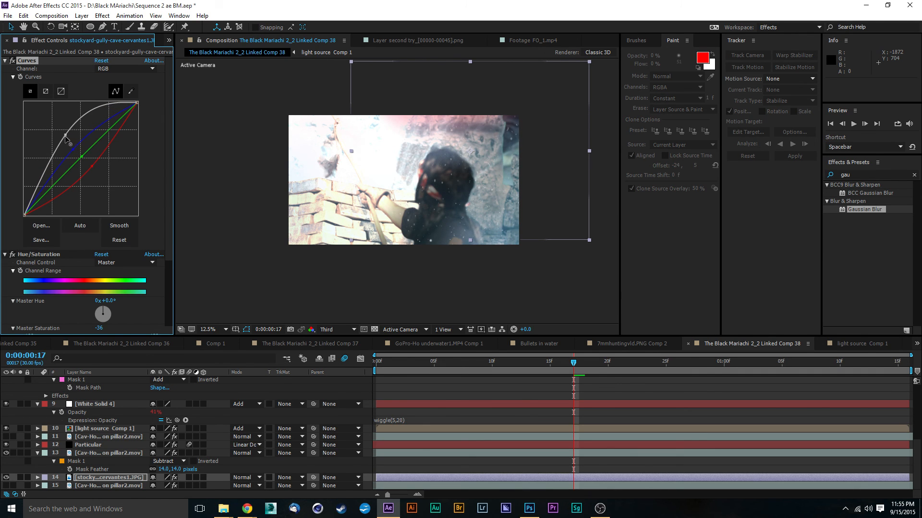
left_click_drag(46, 166, 48, 164)
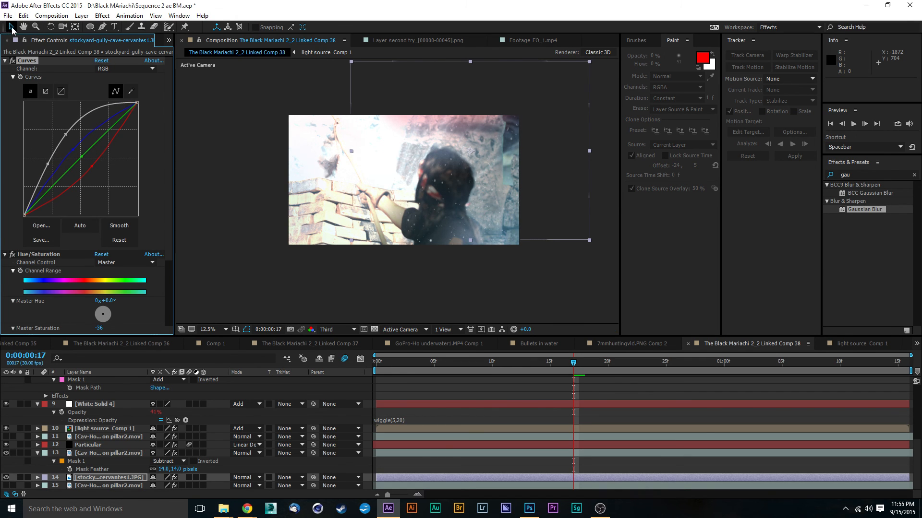
- Preview the composition from its first frame to check the blurred, brightened background, and save the project
left_click(284, 189)
scroll(377, 222, "down", 1)
left_click_drag(376, 223, 459, 228)
scroll(459, 227, "up", 1)
left_click_drag(521, 232, 411, 217)
scroll(411, 213, "down", 1)
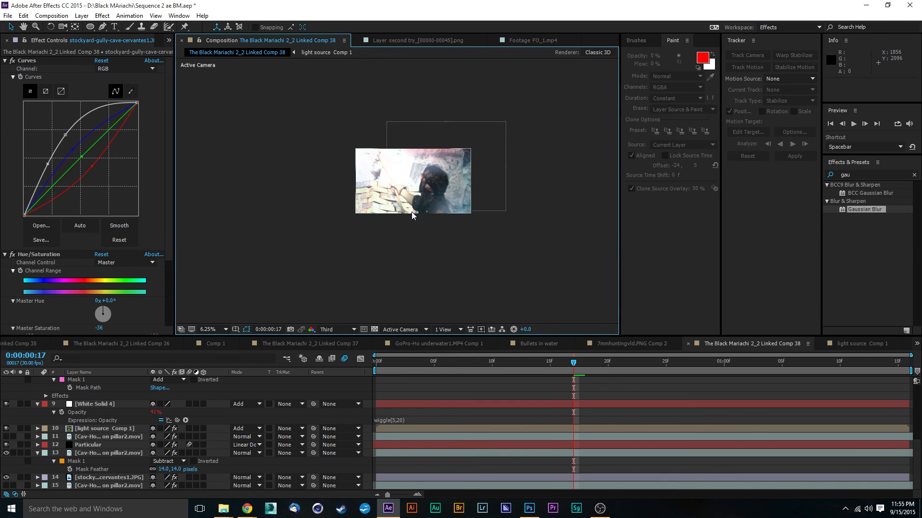
left_click_drag(473, 363, 274, 372)
key("space")
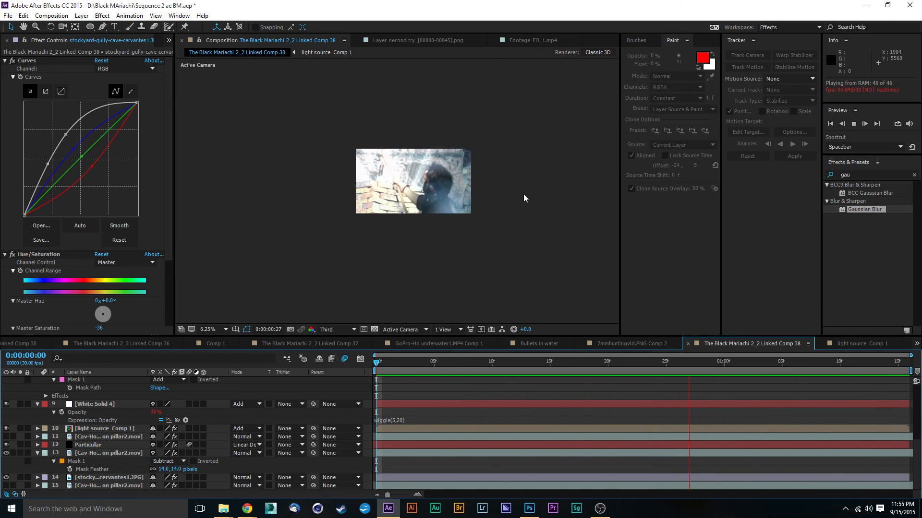
key("space")
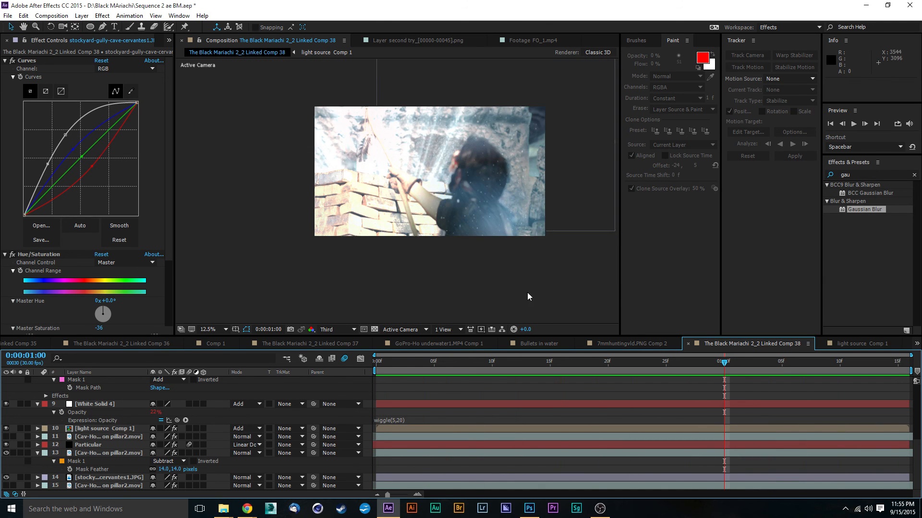
key("space")
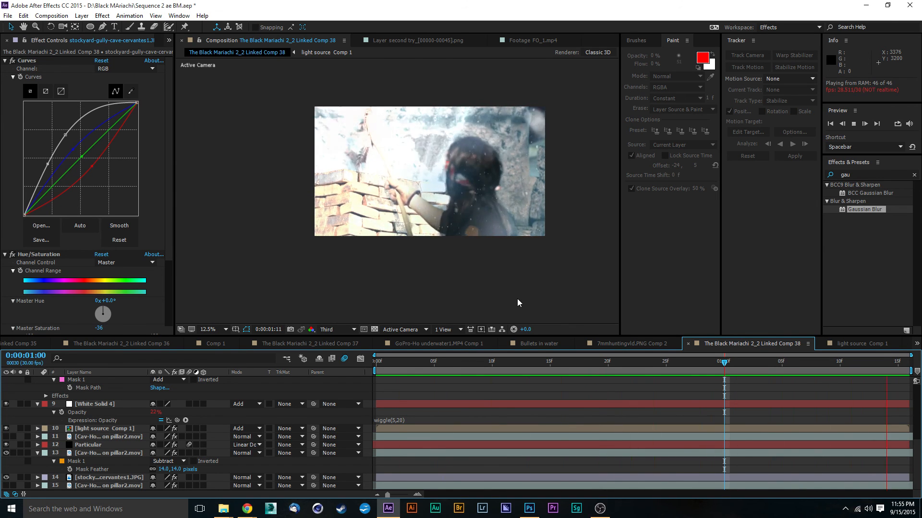
key("space")
key("ctrl+s")
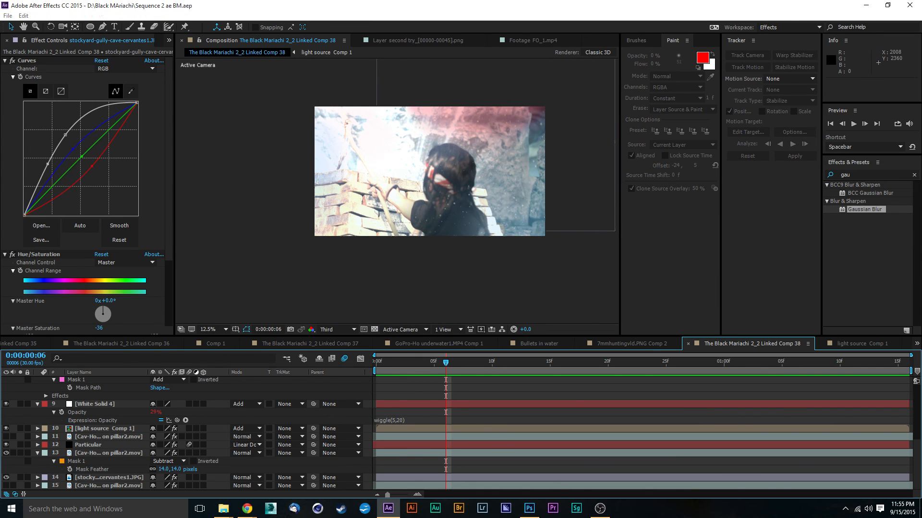
- Examine the composite at 0:00:00:02, checking how the cave image sits behind the archer
key("alt+Tab")
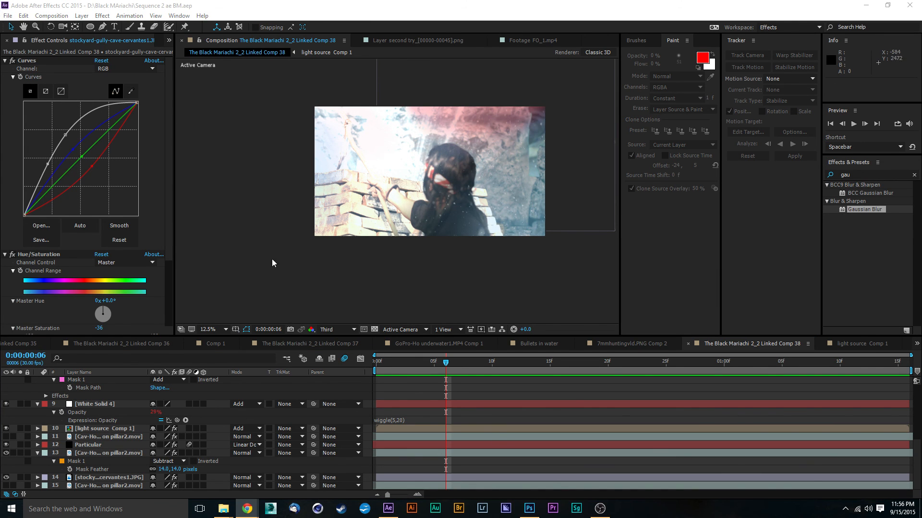
left_click_drag(474, 188, 429, 220)
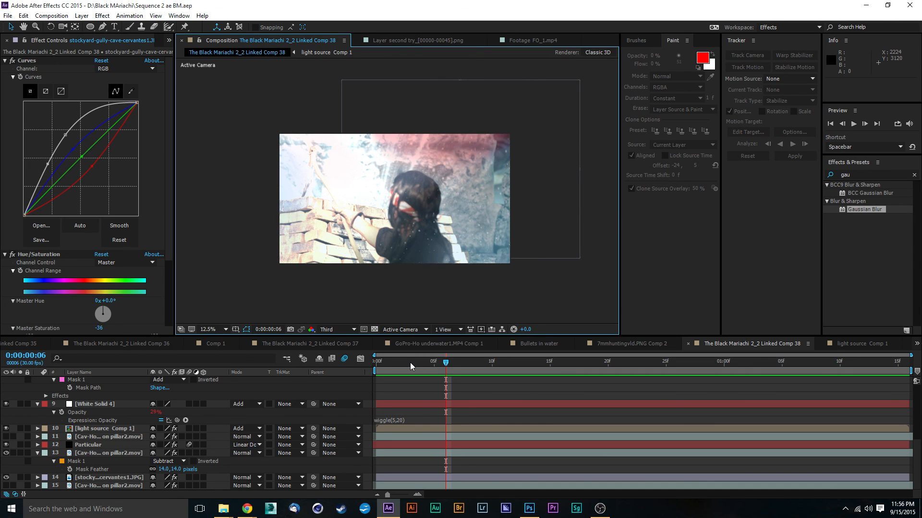
left_click_drag(414, 363, 401, 349)
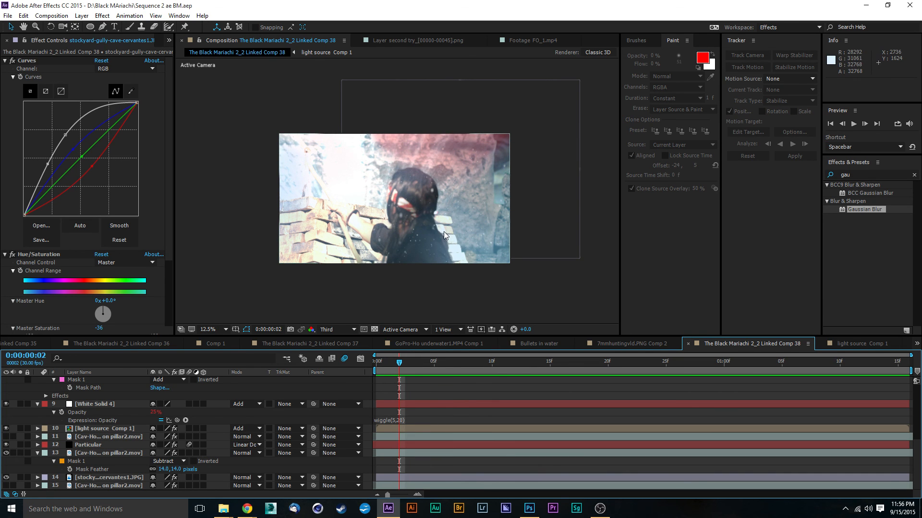
left_click_drag(449, 231, 465, 210)
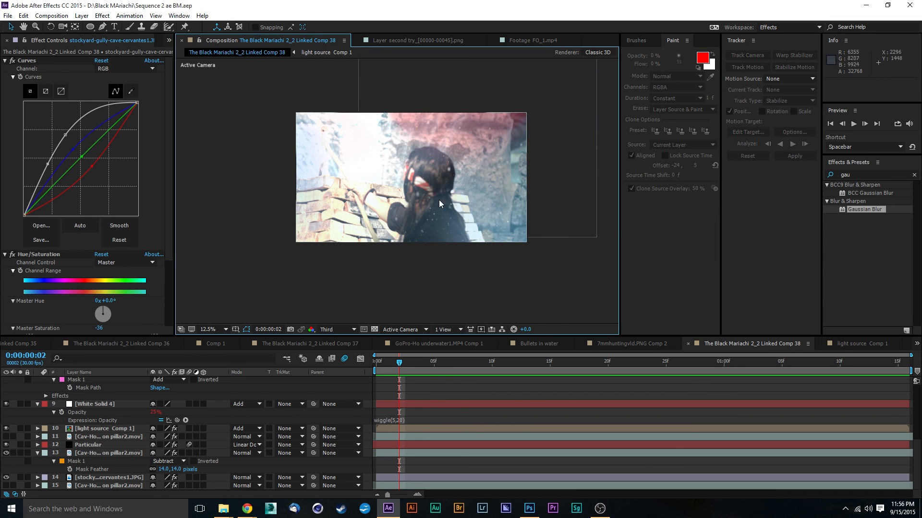
left_click_drag(483, 170, 478, 232)
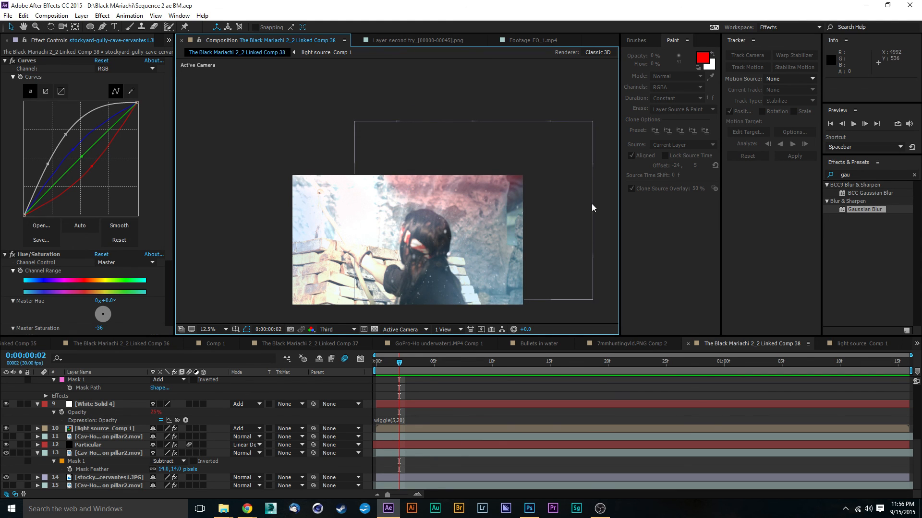
left_click(555, 221)
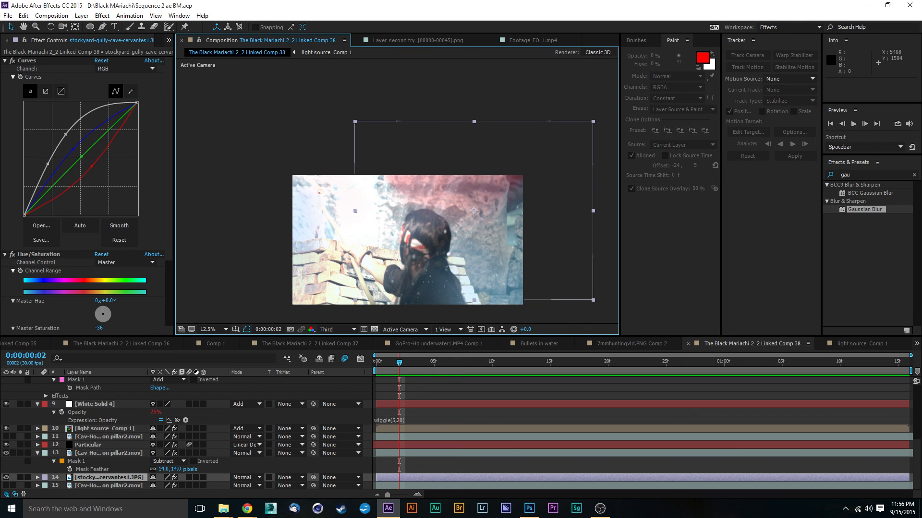
key("alt+Tab")
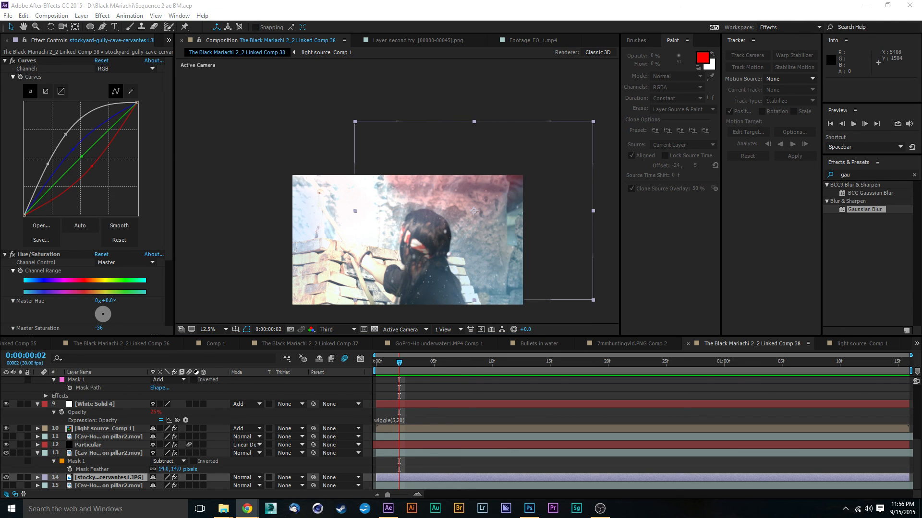
- Review the upper layers of the composition, inspecting the effects on the second try PNG sequence and FO_1.mp4
scroll(105, 425, "up", 4)
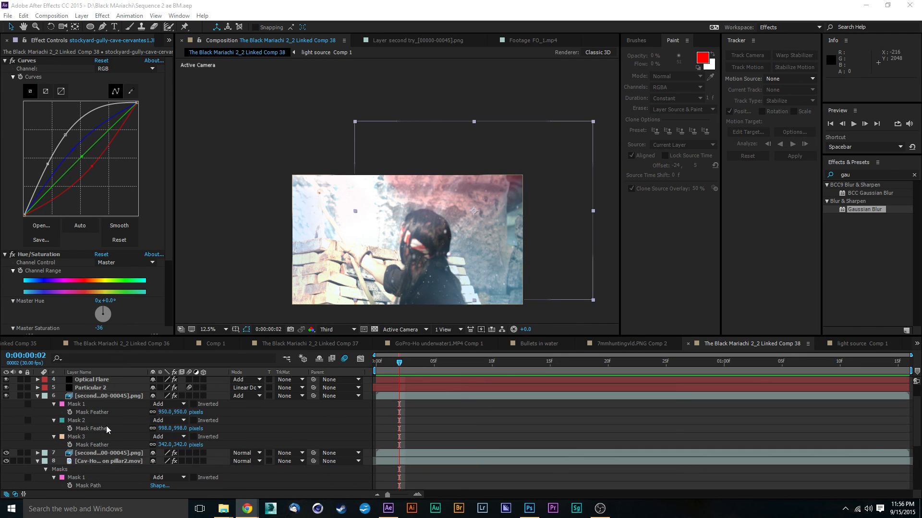
scroll(106, 425, "up", 1)
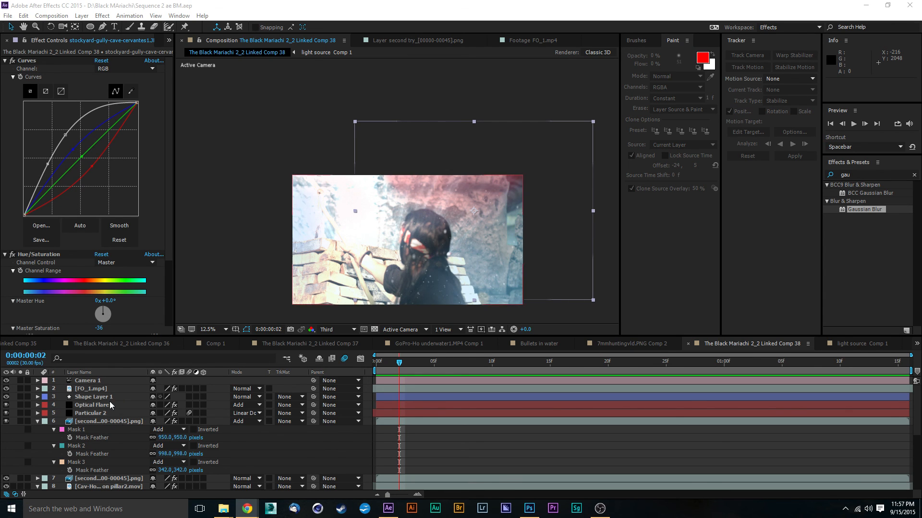
left_click(95, 413)
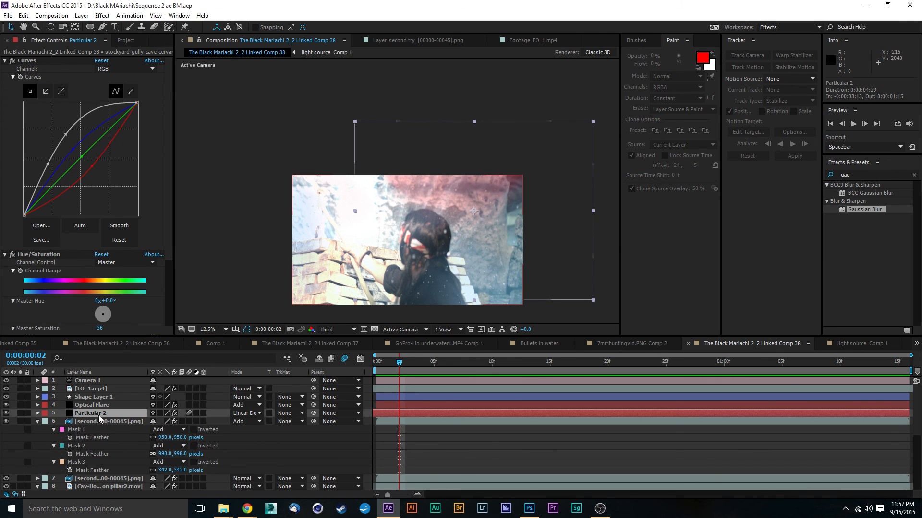
left_click(97, 421)
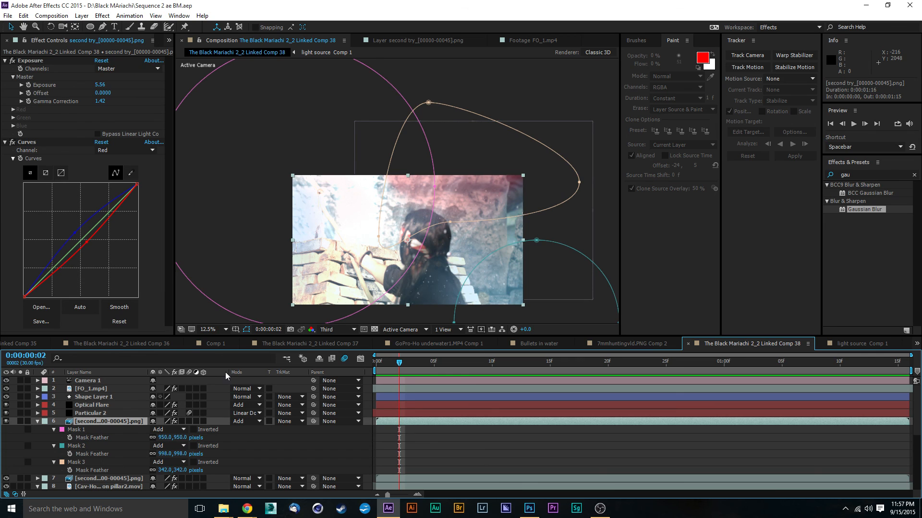
left_click(120, 390)
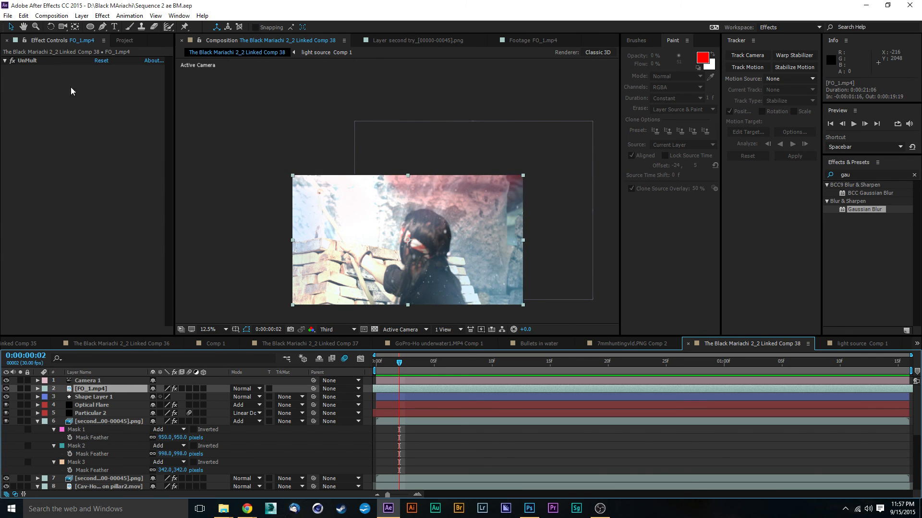
left_click(7, 69)
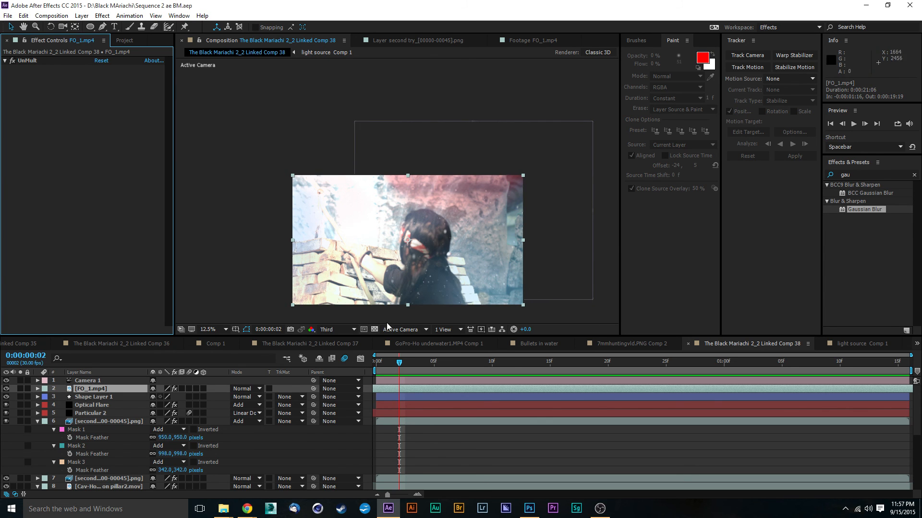
left_click_drag(481, 212, 498, 174)
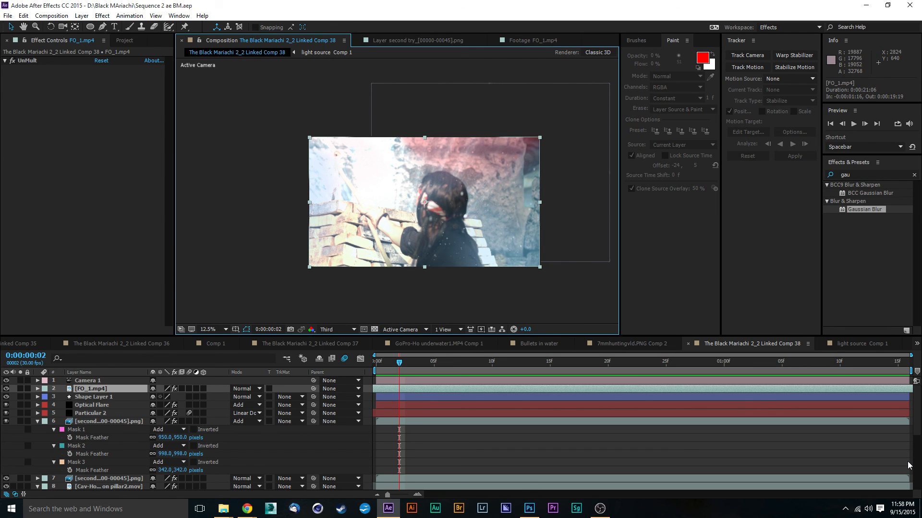
key("alt+Tab")
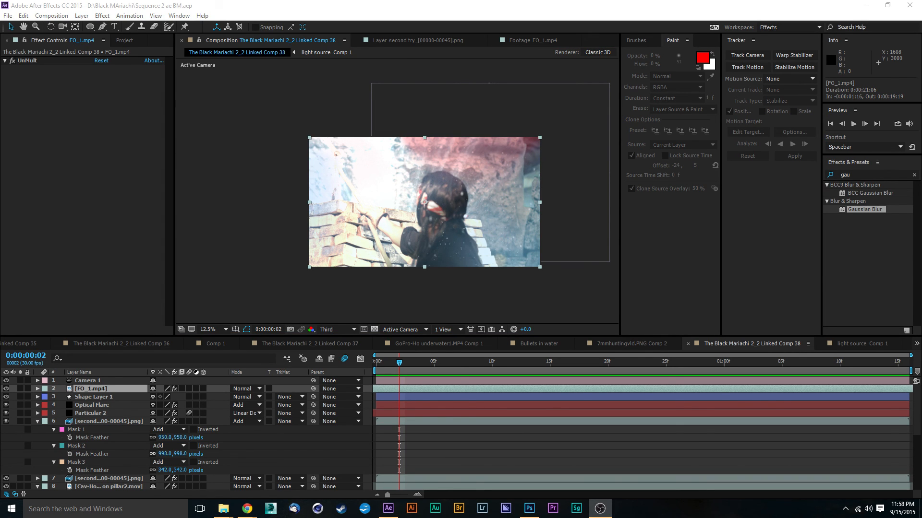
key("alt+Tab")
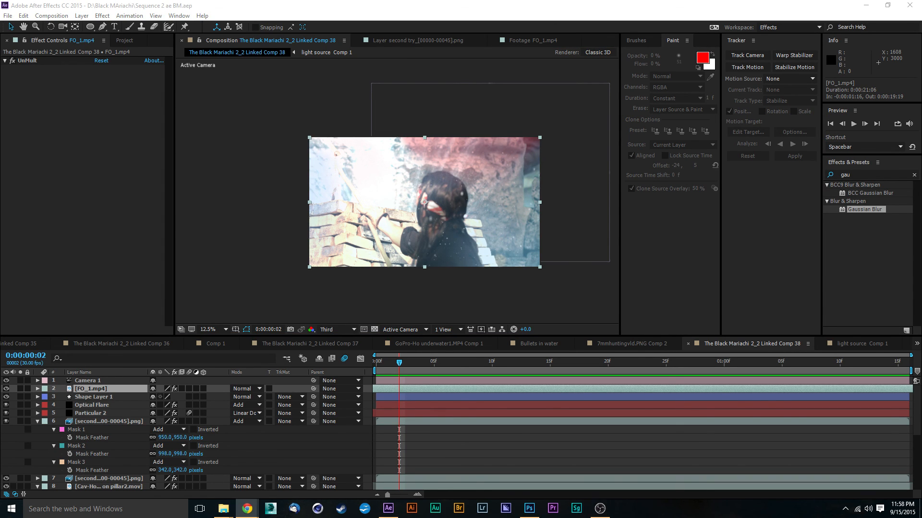